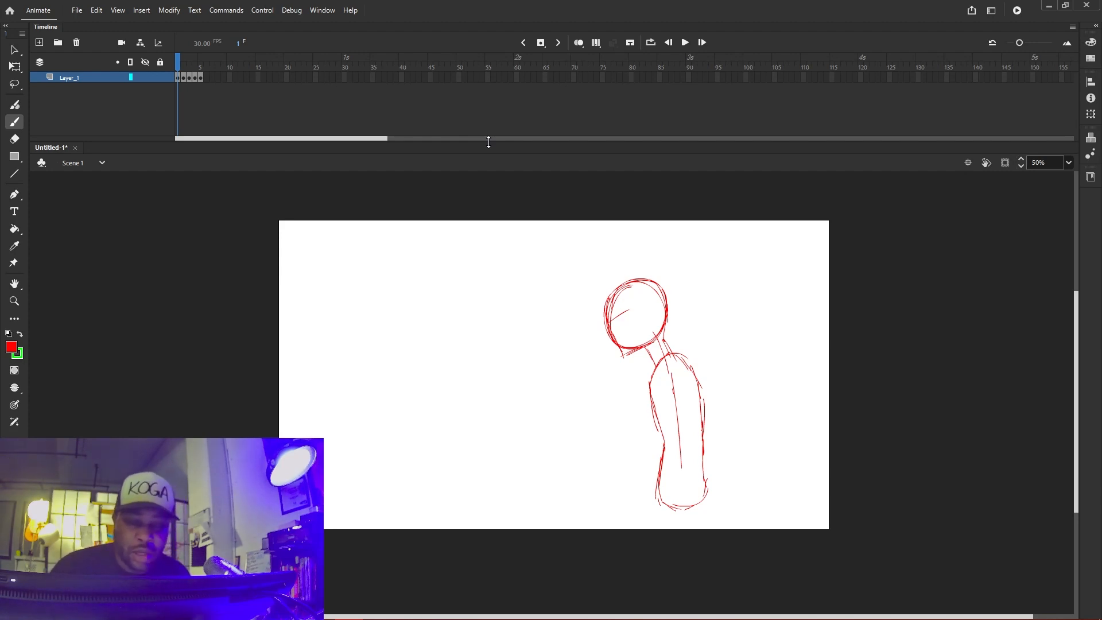
# Flip back and forth through frames 1 to 5 to examine the motion of the rough character drawings
pyautogui.press('.')
pyautogui.press('.')
pyautogui.press('.')
pyautogui.press('.')
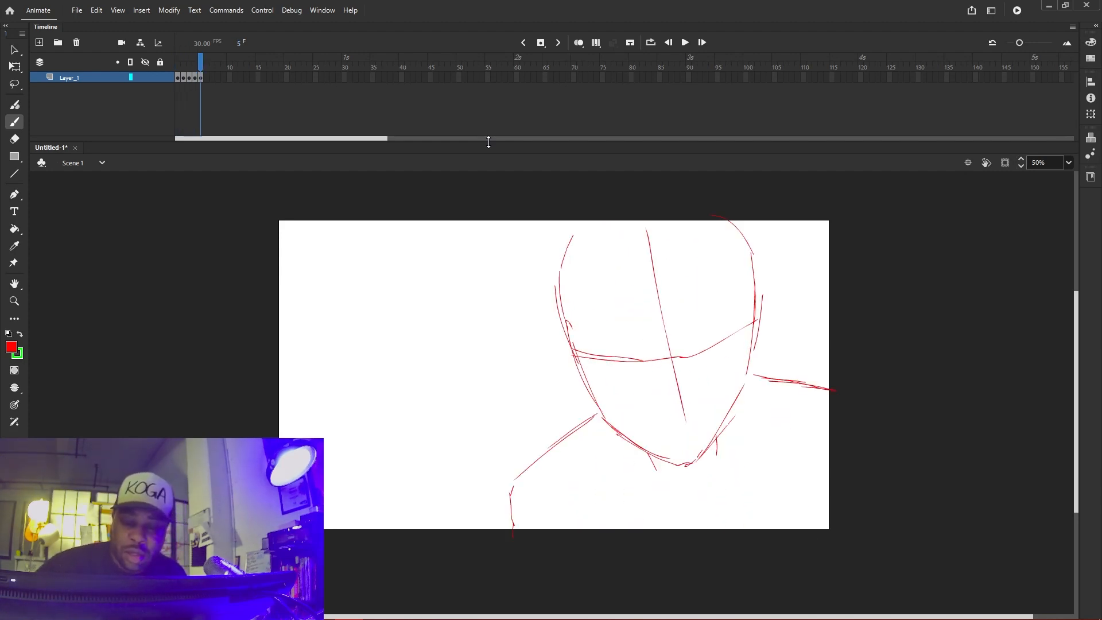
pyautogui.press(',')
pyautogui.press(',')
pyautogui.press('.')
pyautogui.press('.')
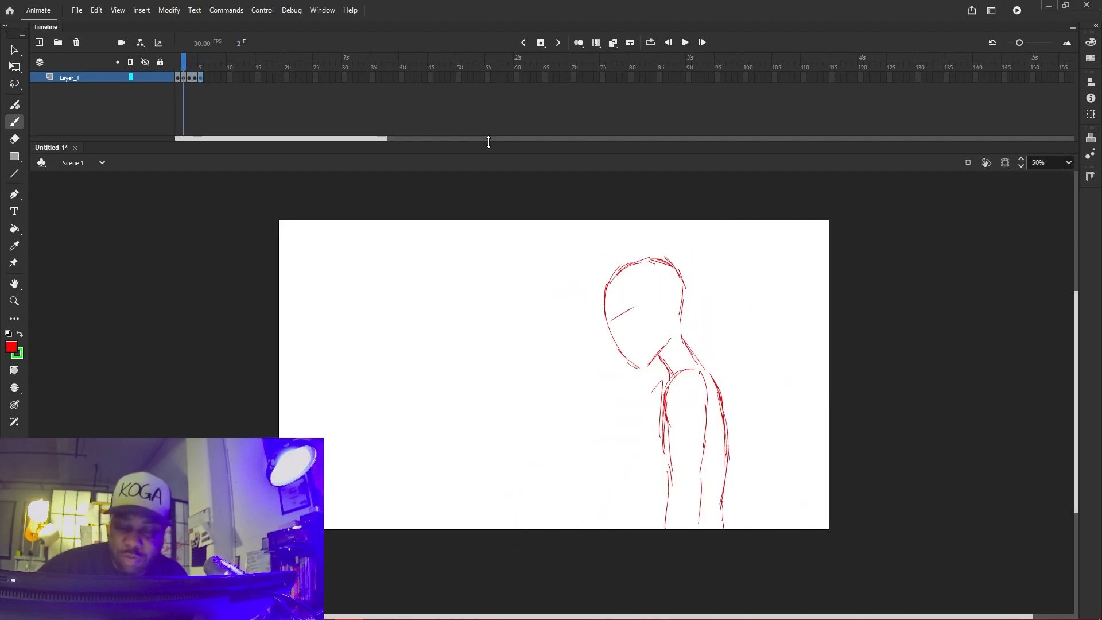
pyautogui.press(',')
pyautogui.press(',')
pyautogui.press(',')
pyautogui.press(',')
pyautogui.press('.')
pyautogui.press('.')
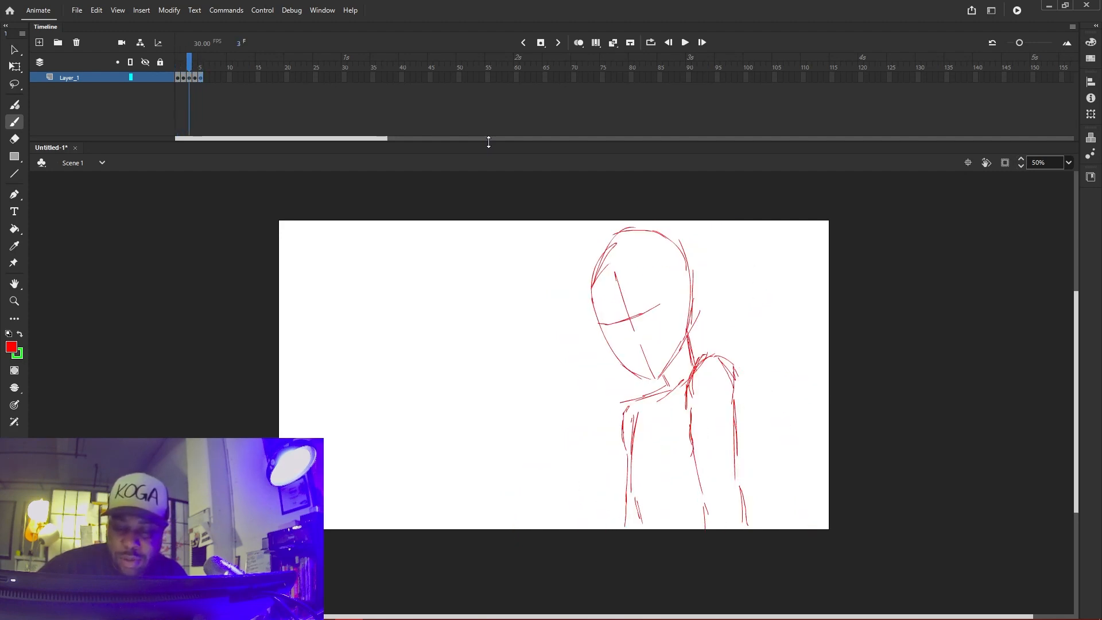
pyautogui.press('.')
pyautogui.press('.')
pyautogui.press(',')
pyautogui.press(',')
pyautogui.press(',')
pyautogui.press(',')
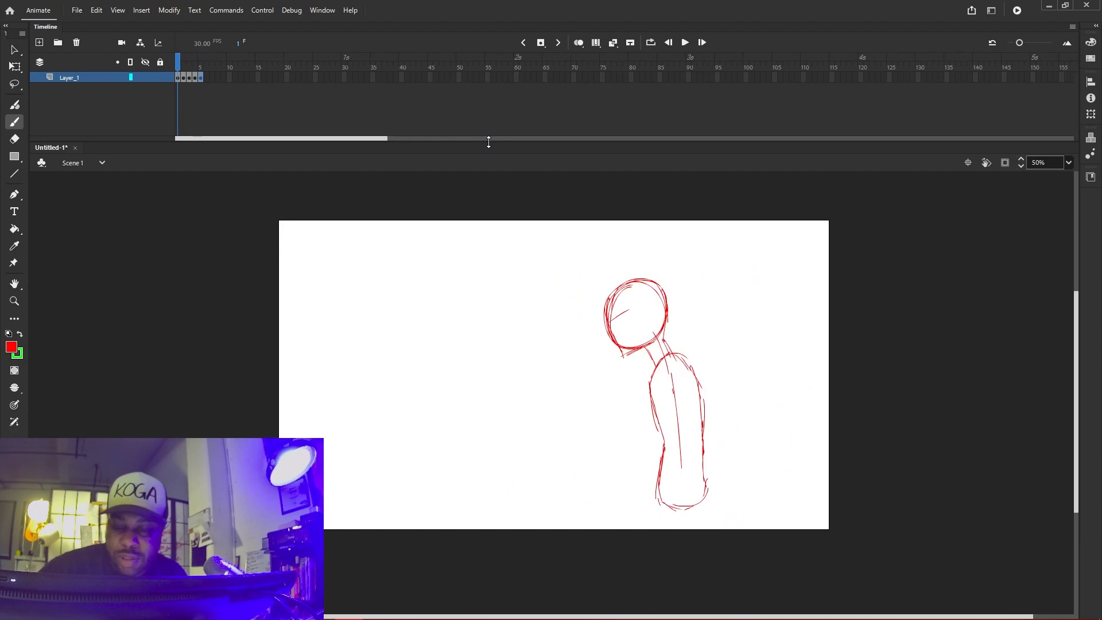
pyautogui.press('.')
pyautogui.press('.')
pyautogui.press('.')
pyautogui.press('.')
pyautogui.press(',')
pyautogui.press(',')
pyautogui.press(',')
pyautogui.press(',')
pyautogui.press('.')
pyautogui.press('.')
pyautogui.press('.')
pyautogui.press('.')
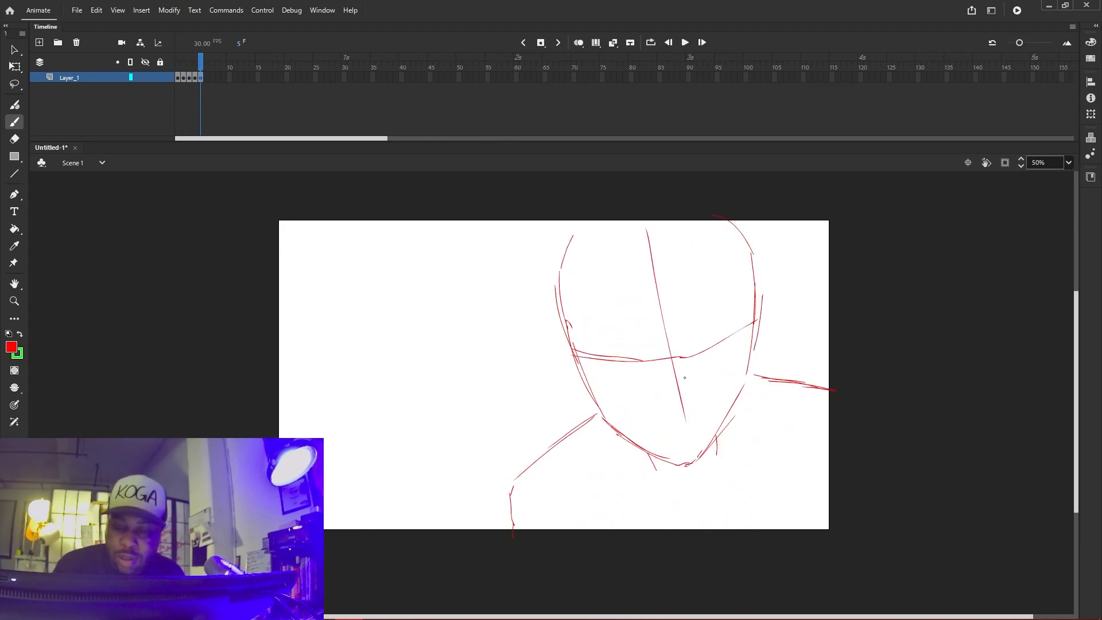
# Turn on onion skinning and insert a blank keyframe at frame 6 of Layer_1
pyautogui.click(578, 44)
pyautogui.press('.')
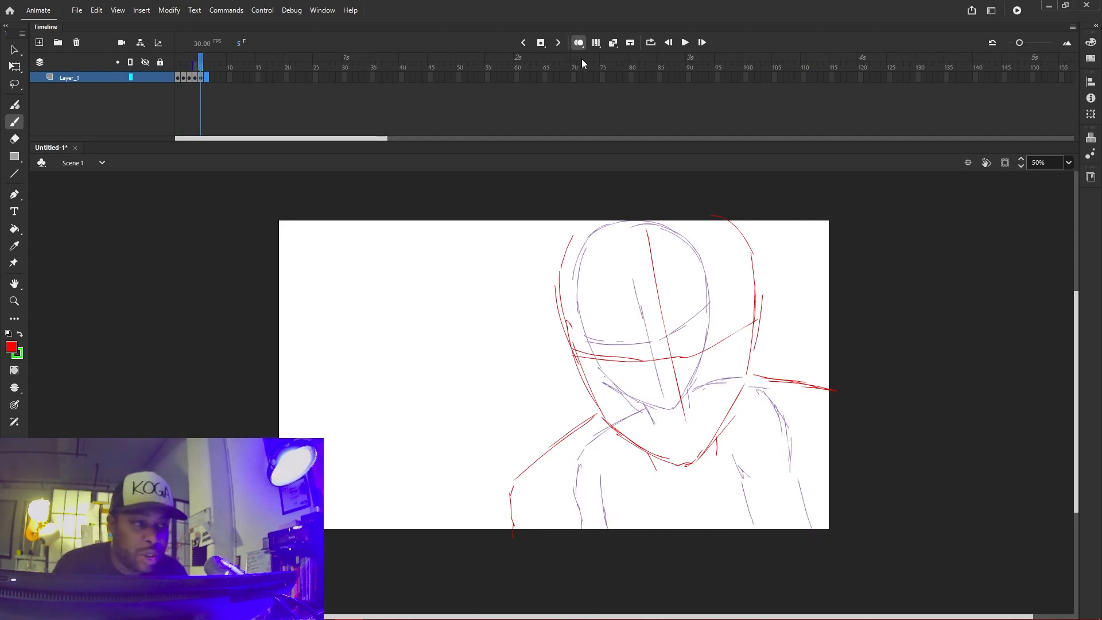
pyautogui.rightClick(205, 75)
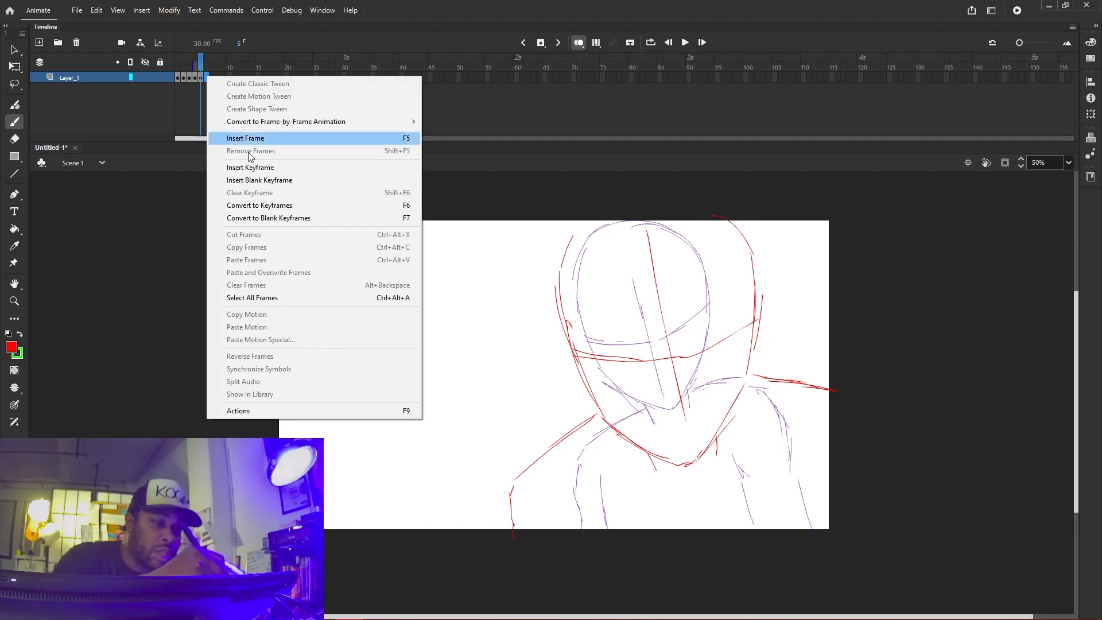
pyautogui.click(258, 180)
pyautogui.press('Return')
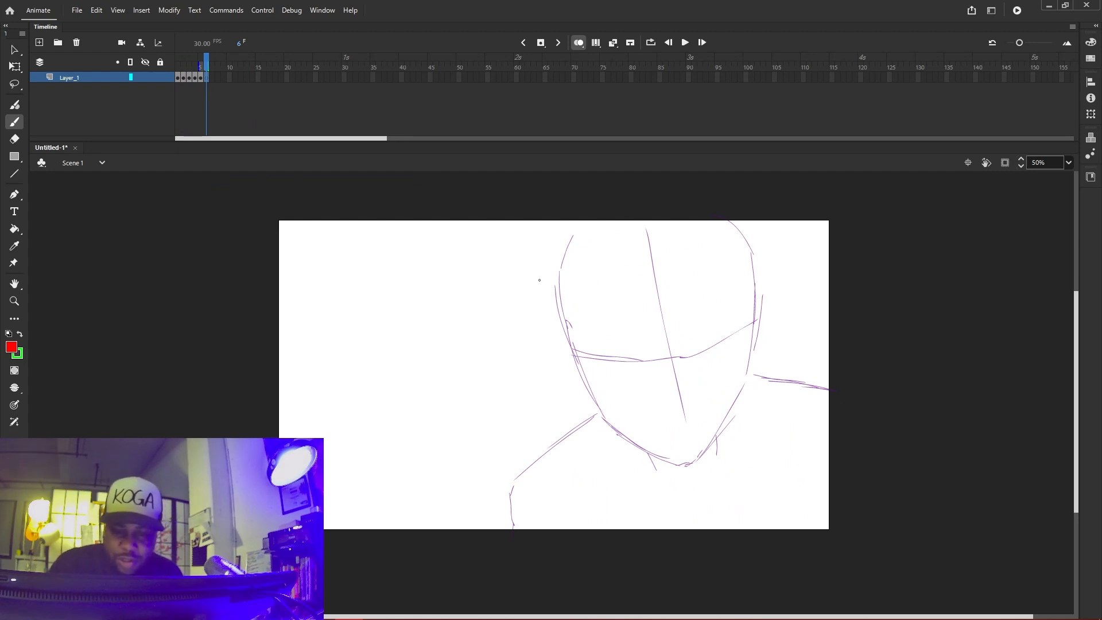
# Sketch the head outline on frame 6 in red, slightly larger and with a lower chin than the onion-skinned previous drawing
pyautogui.moveTo(544, 286); pyautogui.dragTo(572, 380)
pyautogui.moveTo(550, 309)
pyautogui.mouseDown()
pyautogui.moveTo(594, 425)
pyautogui.moveTo(644, 474)
pyautogui.mouseUp()
pyautogui.moveTo(591, 432); pyautogui.dragTo(690, 491)
pyautogui.moveTo(627, 460)
pyautogui.mouseDown()
pyautogui.moveTo(705, 492)
pyautogui.moveTo(730, 458)
pyautogui.mouseUp()
pyautogui.moveTo(704, 495); pyautogui.dragTo(750, 426)
pyautogui.moveTo(725, 465)
pyautogui.mouseDown()
pyautogui.moveTo(763, 379)
pyautogui.moveTo(759, 408)
pyautogui.moveTo(780, 290)
pyautogui.mouseUp()
pyautogui.moveTo(772, 353)
pyautogui.mouseDown()
pyautogui.moveTo(778, 251)
pyautogui.moveTo(783, 284)
pyautogui.moveTo(762, 221)
pyautogui.mouseUp()
pyautogui.moveTo(549, 303); pyautogui.dragTo(536, 227)
pyautogui.moveTo(550, 305); pyautogui.dragTo(547, 218)
# Draw the curved eye line and vertical center line of the face on frame 6, plus both raised shoulder lines
pyautogui.moveTo(567, 363)
pyautogui.mouseDown()
pyautogui.moveTo(607, 374)
pyautogui.moveTo(725, 362)
pyautogui.mouseUp()
pyautogui.moveTo(787, 327); pyautogui.dragTo(658, 377)
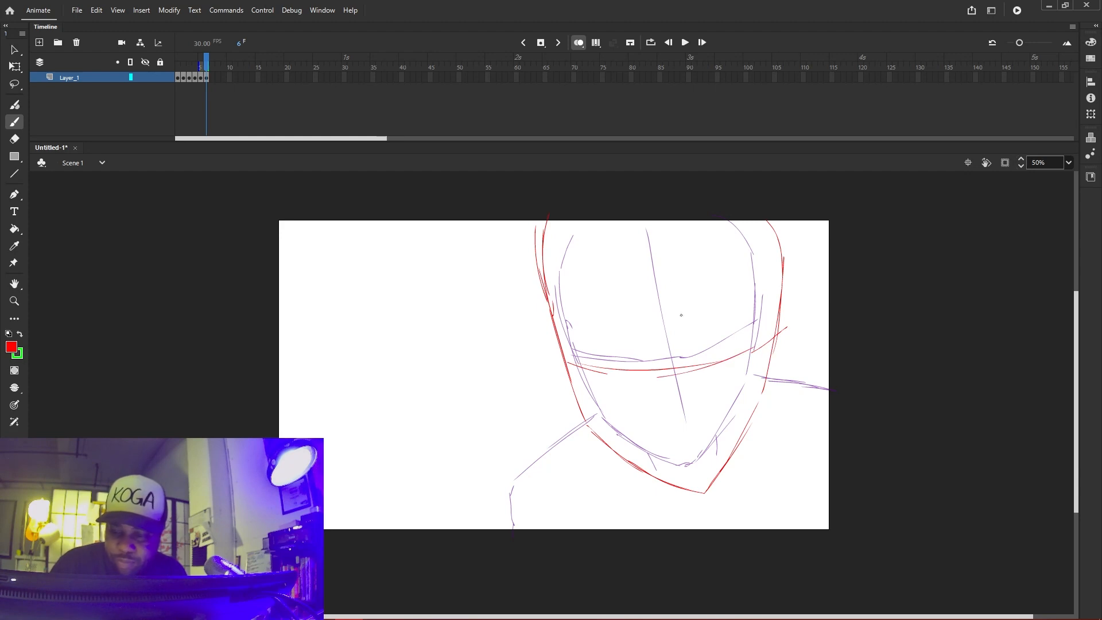
pyautogui.moveTo(664, 243); pyautogui.dragTo(689, 422)
pyautogui.moveTo(680, 344); pyautogui.dragTo(701, 470)
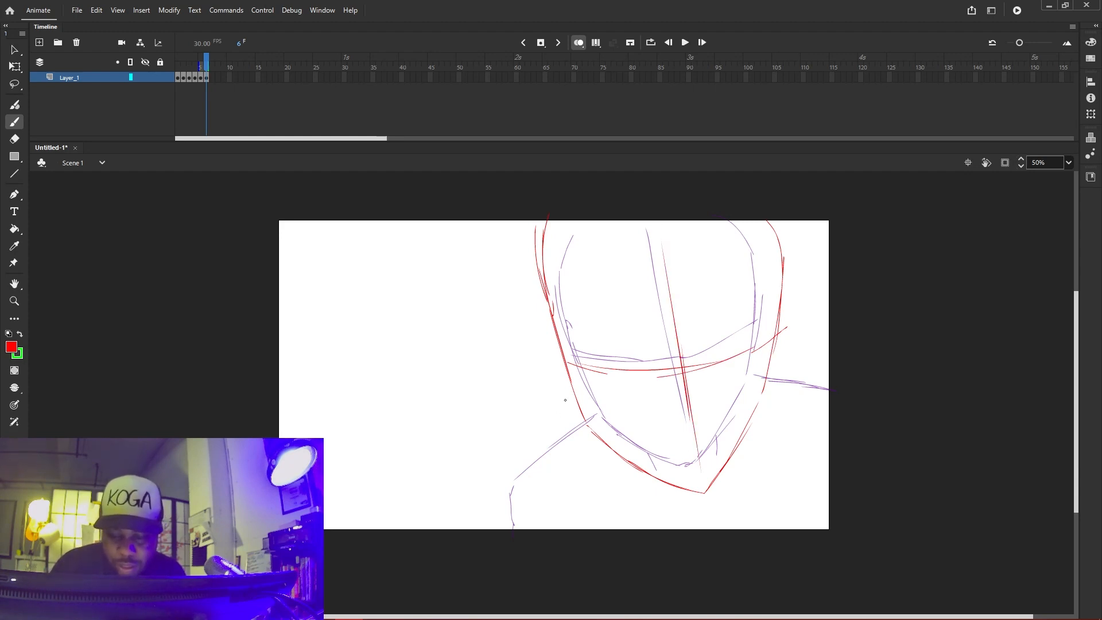
pyautogui.moveTo(567, 383)
pyautogui.mouseDown()
pyautogui.moveTo(461, 481)
pyautogui.moveTo(447, 530)
pyautogui.mouseUp()
pyautogui.moveTo(781, 354); pyautogui.dragTo(840, 368)
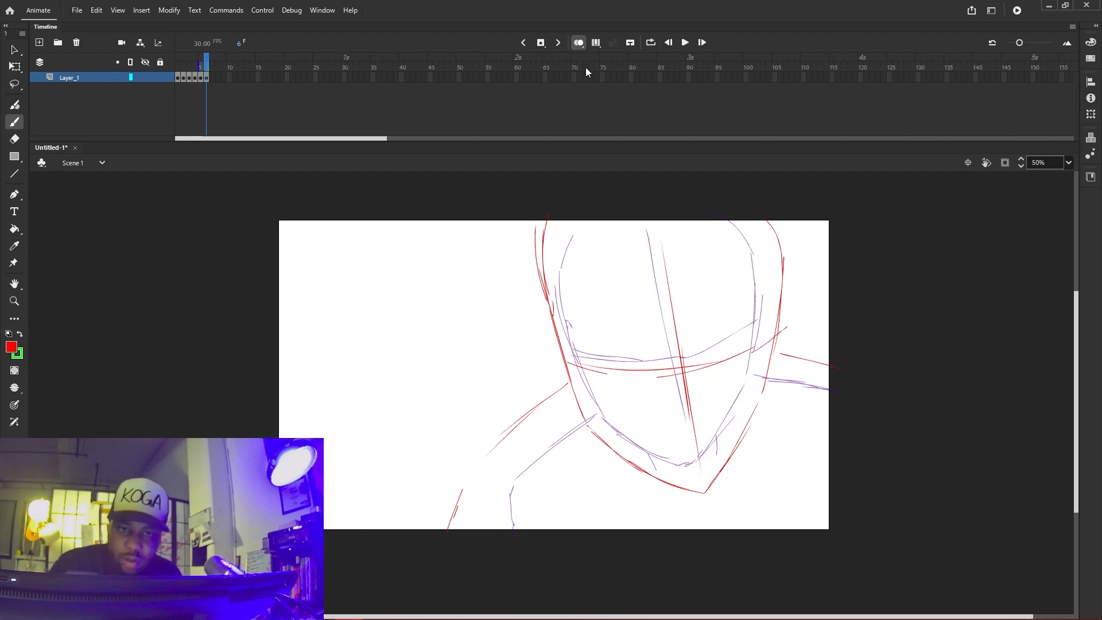
# Turn off onion skinning and flip between the last few frames to check how the frame 6 drawing moves
pyautogui.click(579, 42)
pyautogui.press(',')
pyautogui.press(',')
pyautogui.press(',')
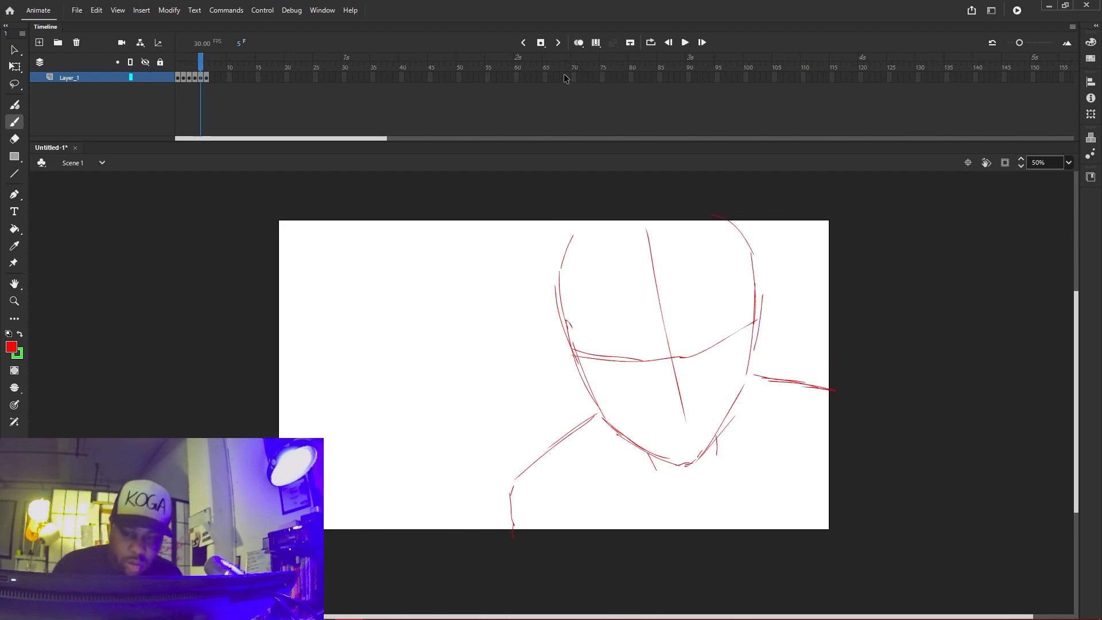
pyautogui.press('.')
pyautogui.press('.')
pyautogui.press('.')
pyautogui.press('.')
pyautogui.press(',')
pyautogui.press(',')
pyautogui.press(',')
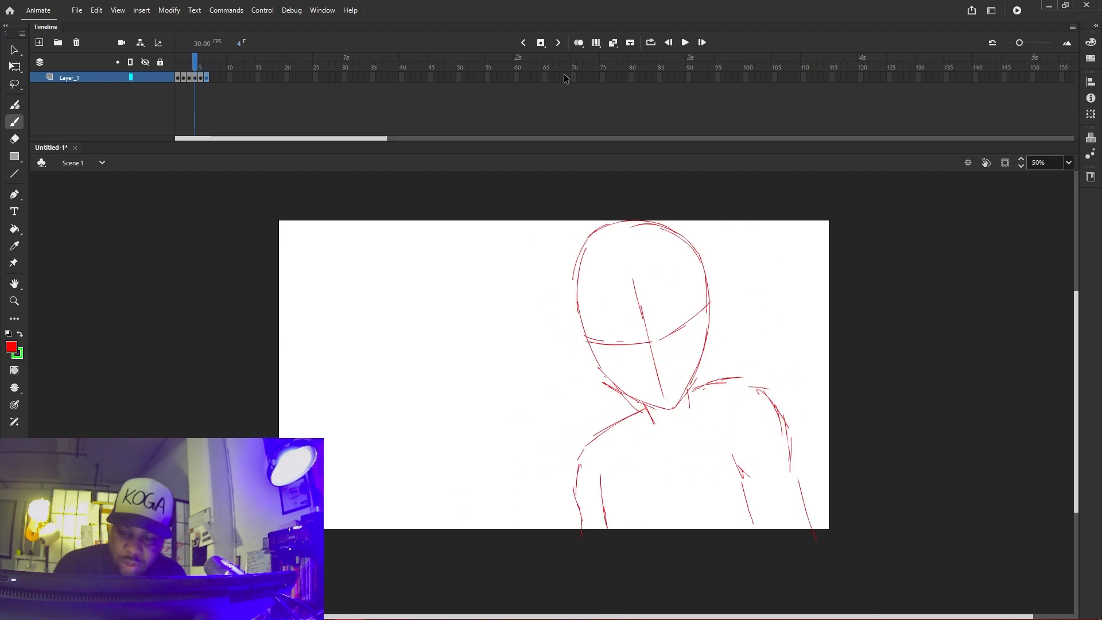
pyautogui.press('.')
pyautogui.press('.')
pyautogui.press('.')
pyautogui.press(',')
pyautogui.press('.')
pyautogui.press(',')
pyautogui.press('.')
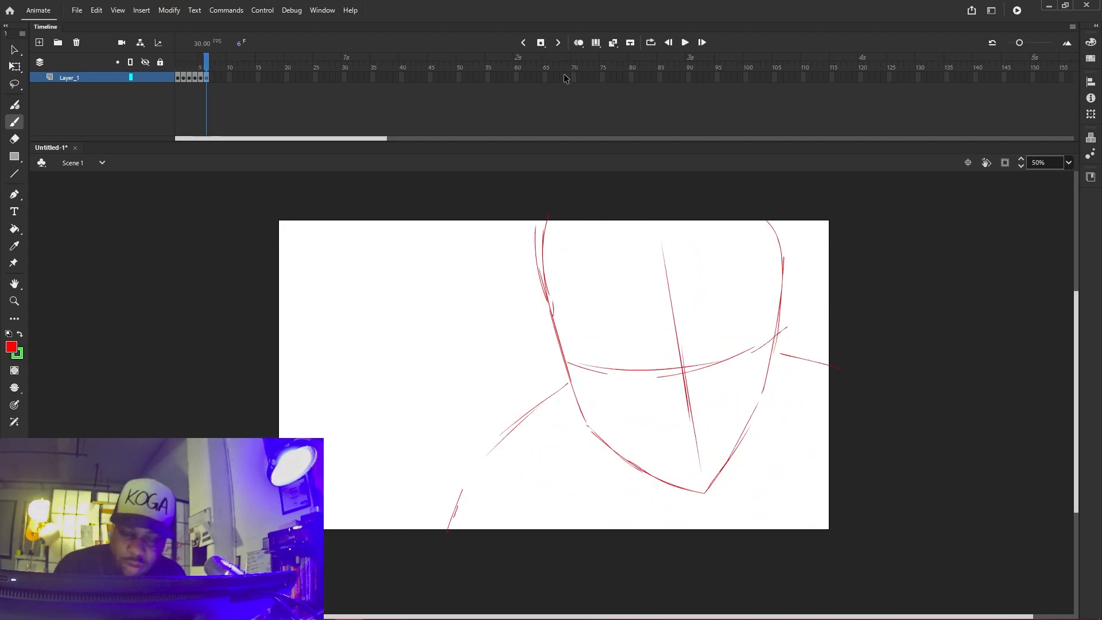
# Insert a blank keyframe at frame 7 and turn onion skinning back on
pyautogui.rightClick(212, 77)
pyautogui.click(282, 181)
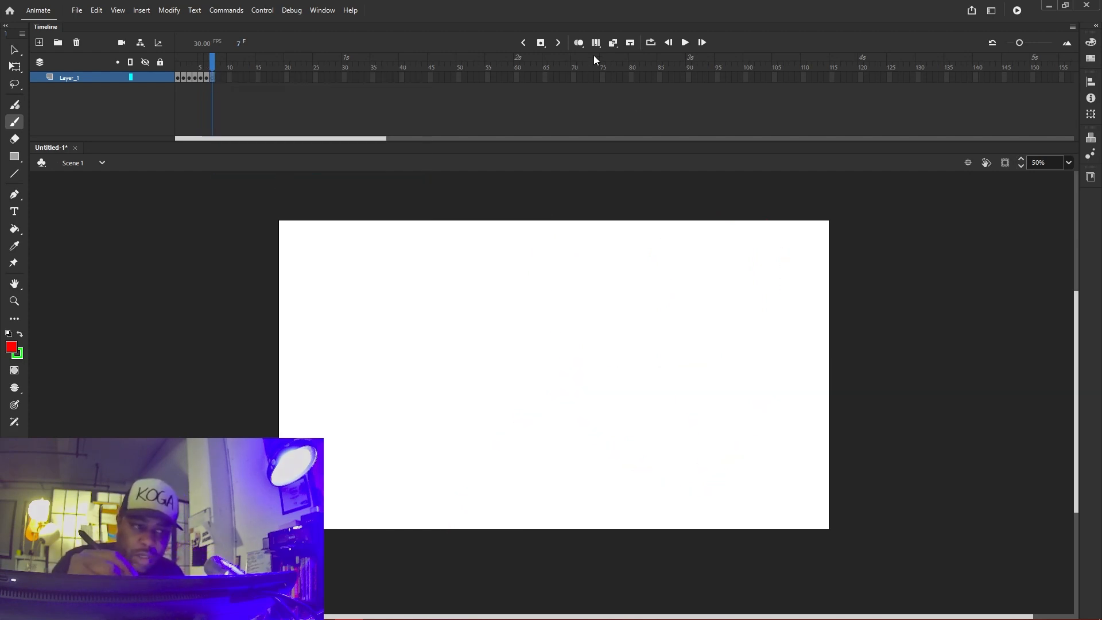
pyautogui.click(578, 42)
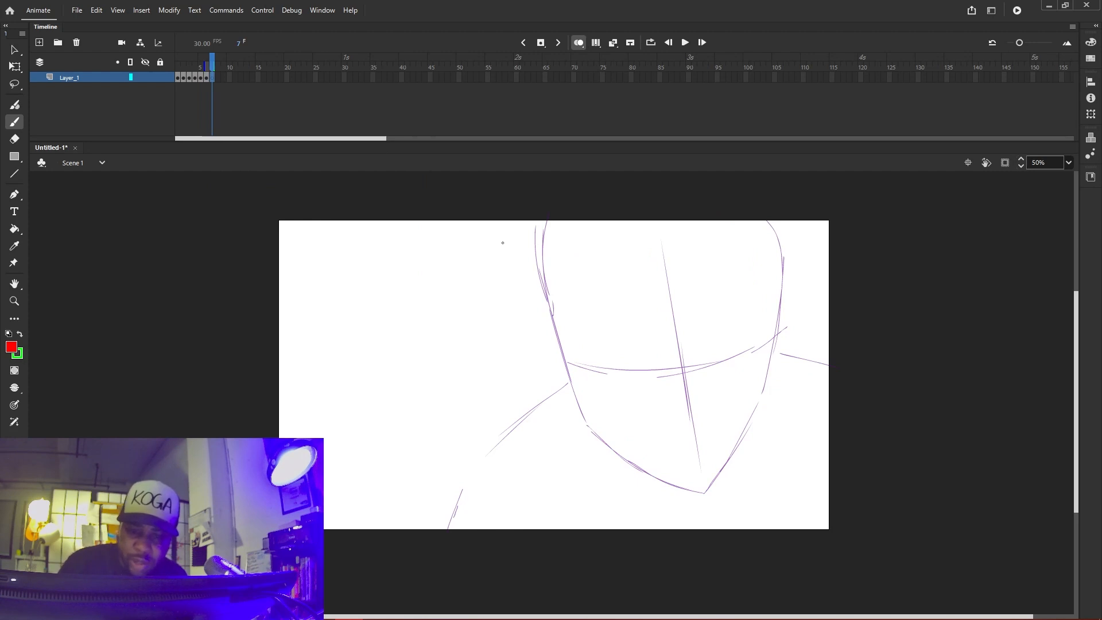
# Sketch a wider head outline on frame 7 outside the onion-skinned head, with the chin reaching the stage's lower edge
pyautogui.moveTo(489, 214)
pyautogui.mouseDown()
pyautogui.moveTo(503, 340)
pyautogui.moveTo(520, 374)
pyautogui.mouseUp()
pyautogui.moveTo(502, 330)
pyautogui.mouseDown()
pyautogui.moveTo(537, 443)
pyautogui.moveTo(606, 501)
pyautogui.mouseUp()
pyautogui.moveTo(539, 457); pyautogui.dragTo(654, 510)
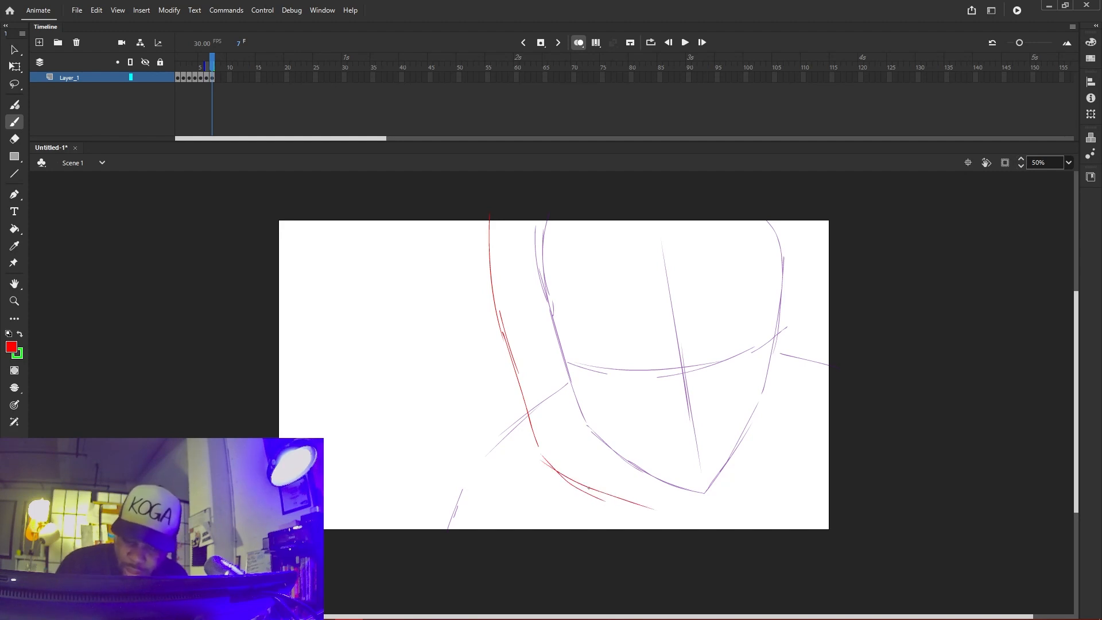
pyautogui.moveTo(590, 489)
pyautogui.mouseDown()
pyautogui.moveTo(715, 532)
pyautogui.moveTo(763, 451)
pyautogui.mouseUp()
pyautogui.moveTo(720, 510); pyautogui.dragTo(778, 420)
pyautogui.moveTo(799, 218); pyautogui.dragTo(789, 348)
pyautogui.moveTo(798, 269); pyautogui.dragTo(787, 375)
pyautogui.moveTo(797, 297)
pyautogui.mouseDown()
pyautogui.moveTo(786, 405)
pyautogui.moveTo(762, 460)
pyautogui.moveTo(736, 484)
pyautogui.mouseUp()
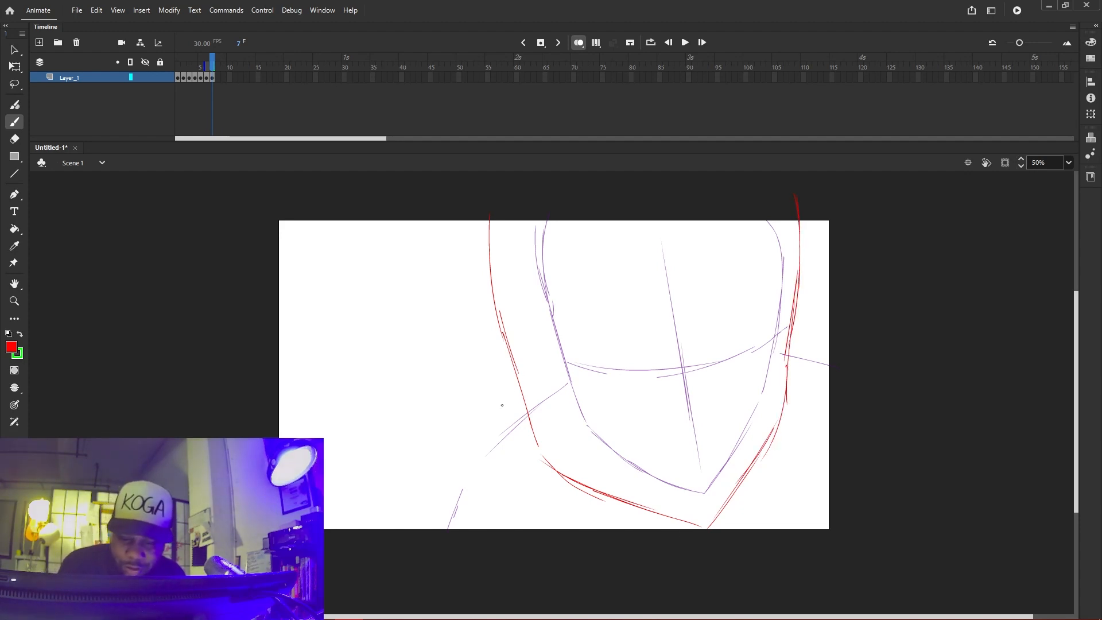
# Draw the two shoulder lines on frame 7, a long diagonal on one side and a short line off the stage on the other
pyautogui.moveTo(513, 382); pyautogui.dragTo(459, 452)
pyautogui.hotkey('ctrl', 'z')
pyautogui.moveTo(390, 525); pyautogui.dragTo(494, 407)
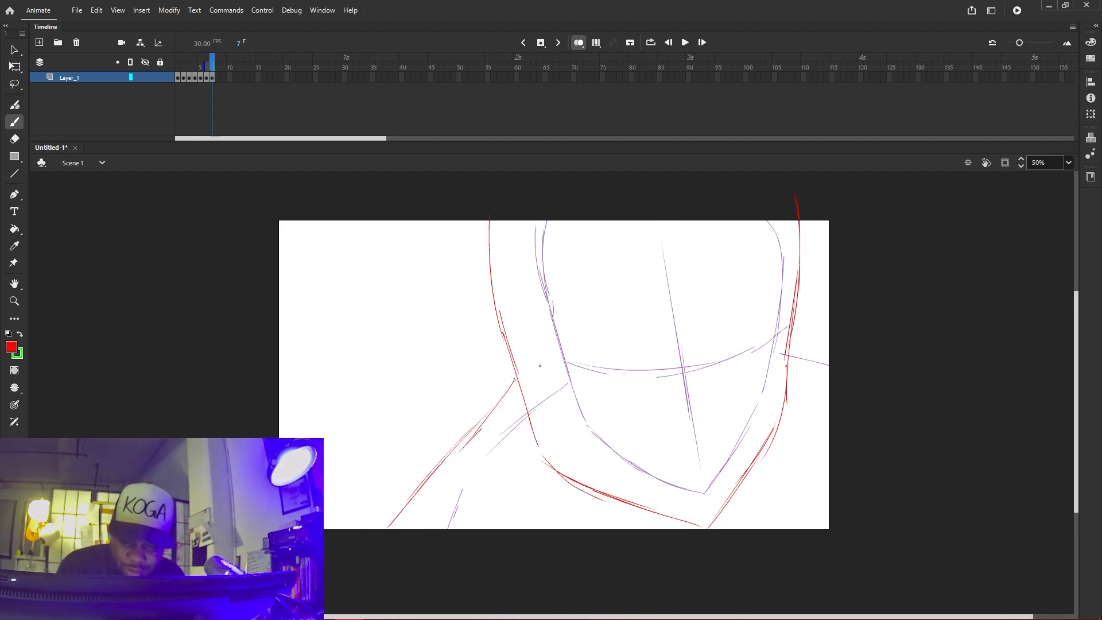
pyautogui.moveTo(797, 317); pyautogui.dragTo(847, 324)
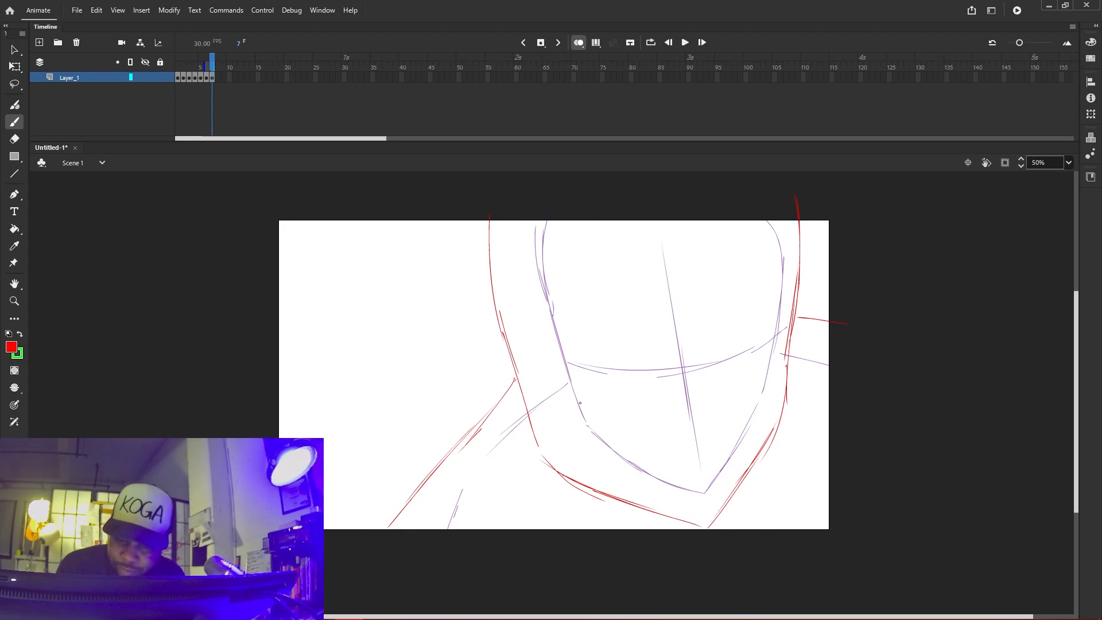
# Draw the slanted eye line and the vertical center line of the face on frame 7
pyautogui.moveTo(527, 368); pyautogui.dragTo(643, 356)
pyautogui.moveTo(525, 375); pyautogui.dragTo(763, 340)
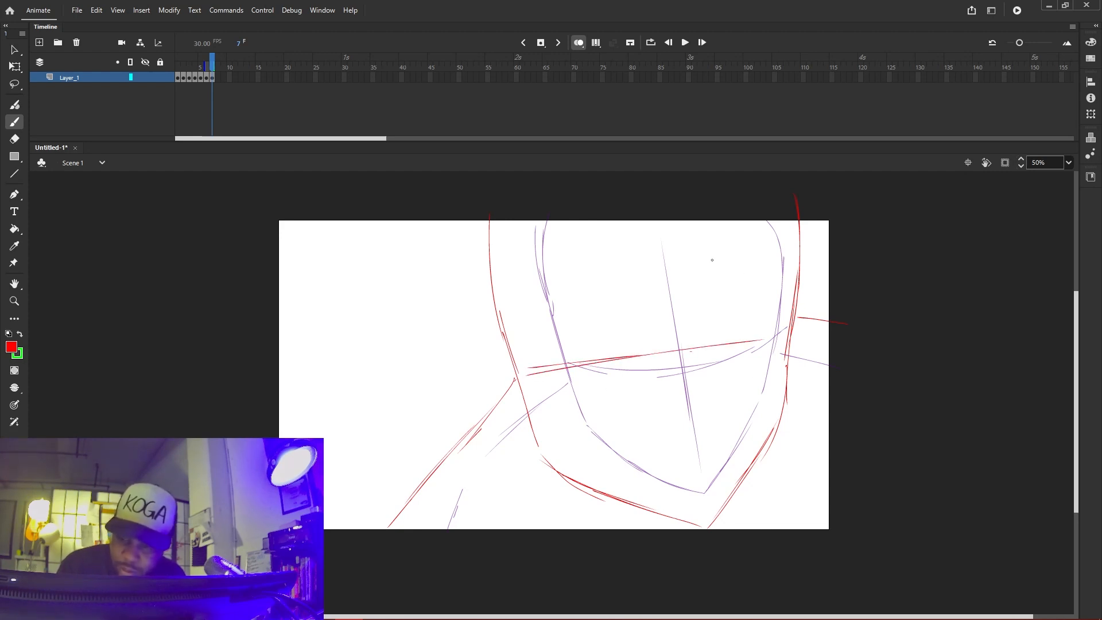
pyautogui.moveTo(669, 262); pyautogui.dragTo(686, 402)
pyautogui.moveTo(660, 241); pyautogui.dragTo(693, 435)
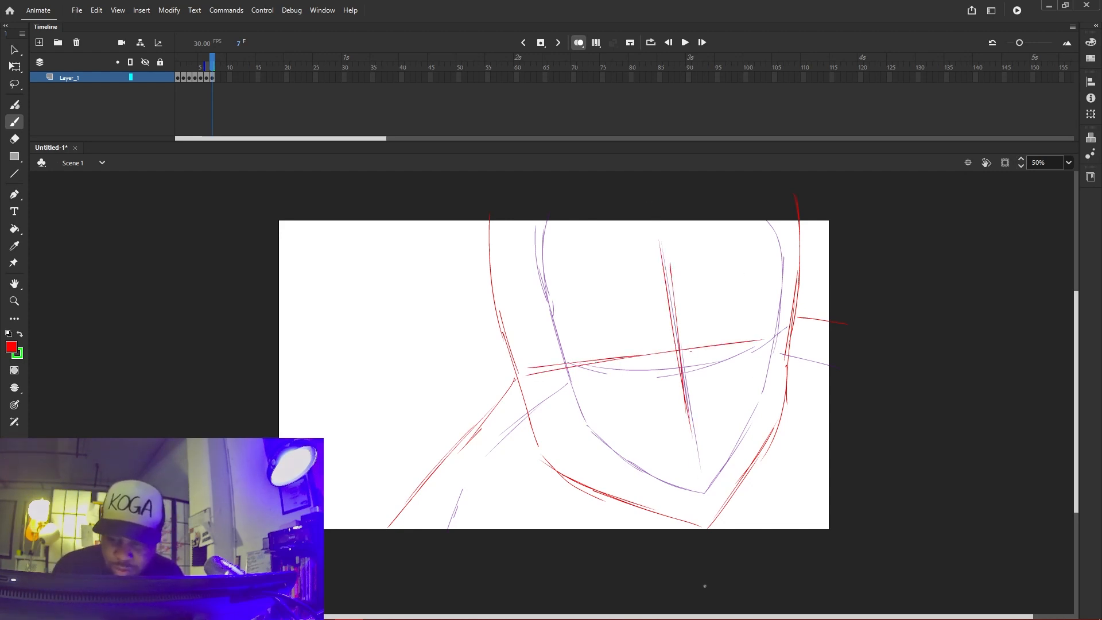
# Turn off onion skinning and flip through the frames up to frame 7 to review the head's approach to the camera
pyautogui.click(579, 42)
pyautogui.press(',')
pyautogui.press(',')
pyautogui.press(',')
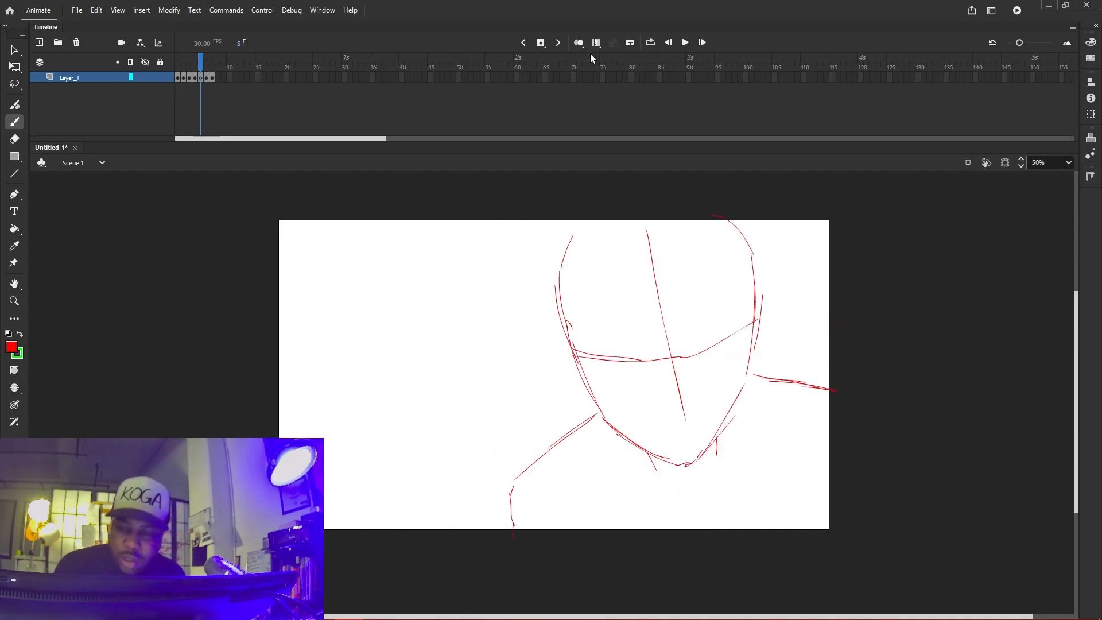
pyautogui.press('.')
pyautogui.press('.')
pyautogui.press('.')
pyautogui.press(',')
pyautogui.press(',')
pyautogui.press(',')
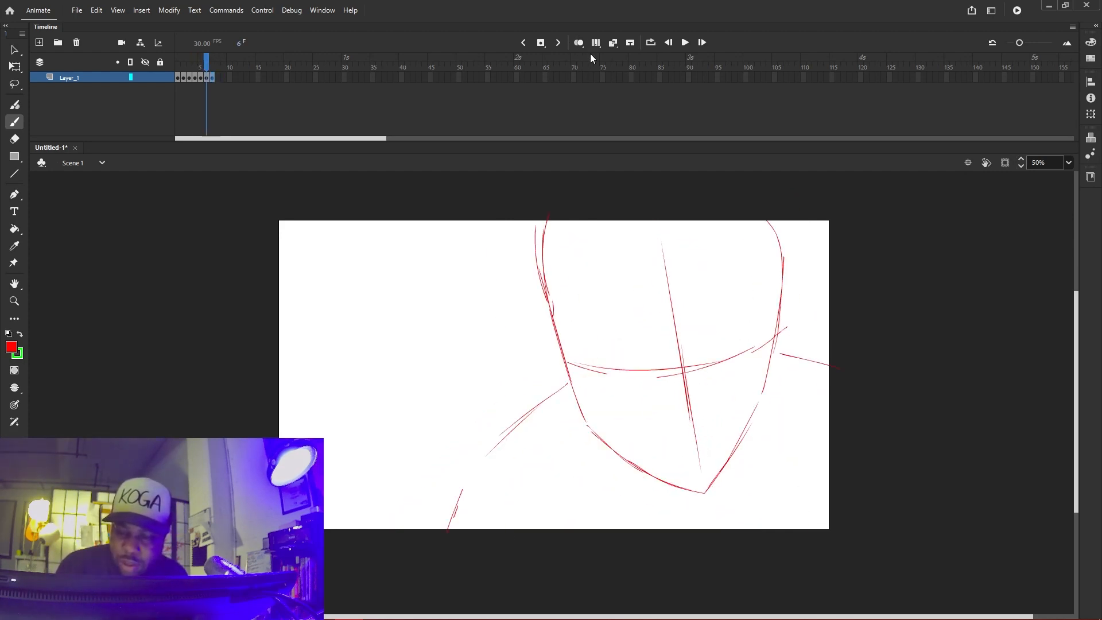
pyautogui.press('.')
pyautogui.press(',')
pyautogui.press('.')
pyautogui.press('.')
pyautogui.press('.')
pyautogui.press(',')
pyautogui.press(',')
pyautogui.press(',')
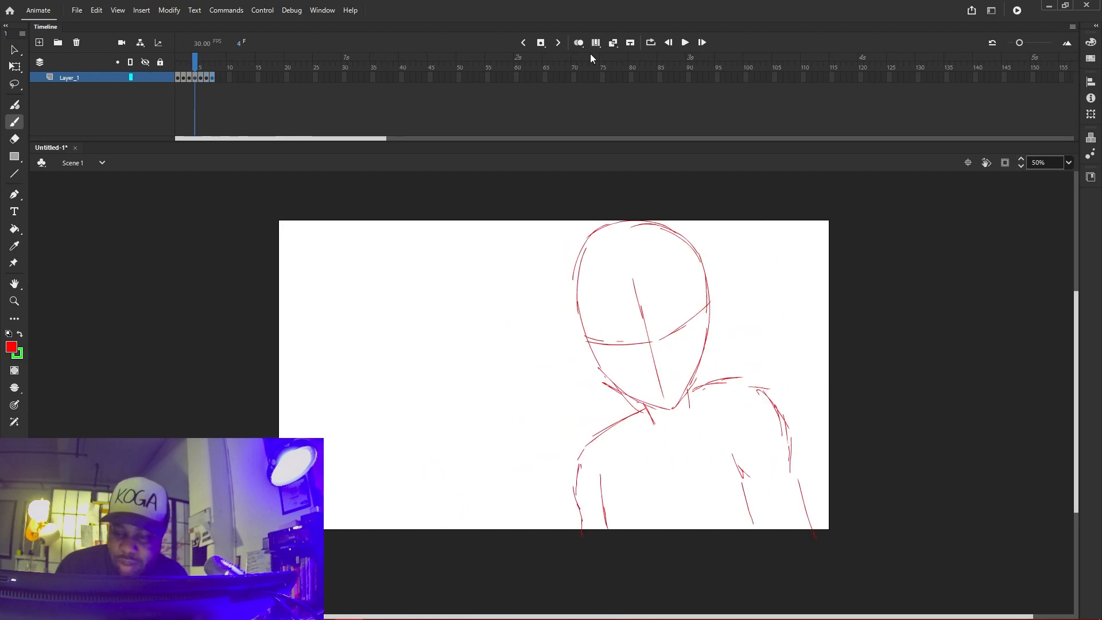
pyautogui.press(',')
pyautogui.press(',')
pyautogui.press('.')
pyautogui.press(',')
pyautogui.press(',')
pyautogui.press('.')
pyautogui.press('.')
pyautogui.press('.')
pyautogui.press('.')
pyautogui.press('.')
pyautogui.press(',')
pyautogui.press('.')
pyautogui.press('.')
pyautogui.press(',')
pyautogui.press('.')
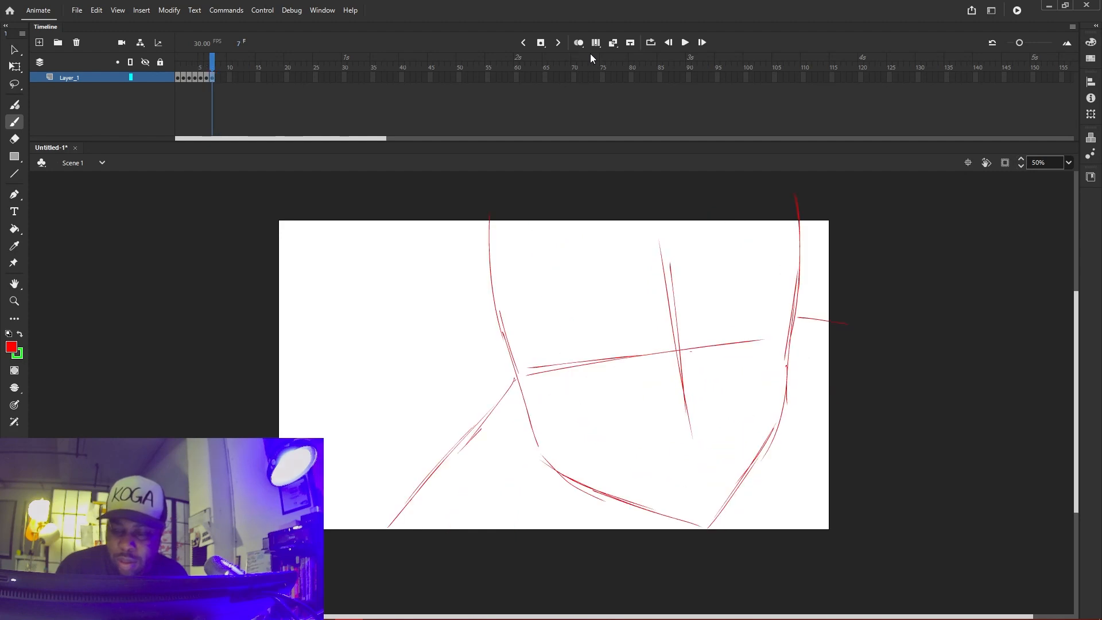
# Flip repeatedly between frames 6 and 7 to compare the change in head size and position
pyautogui.press(',')
pyautogui.press(',')
pyautogui.press('.')
pyautogui.press('.')
pyautogui.press(',')
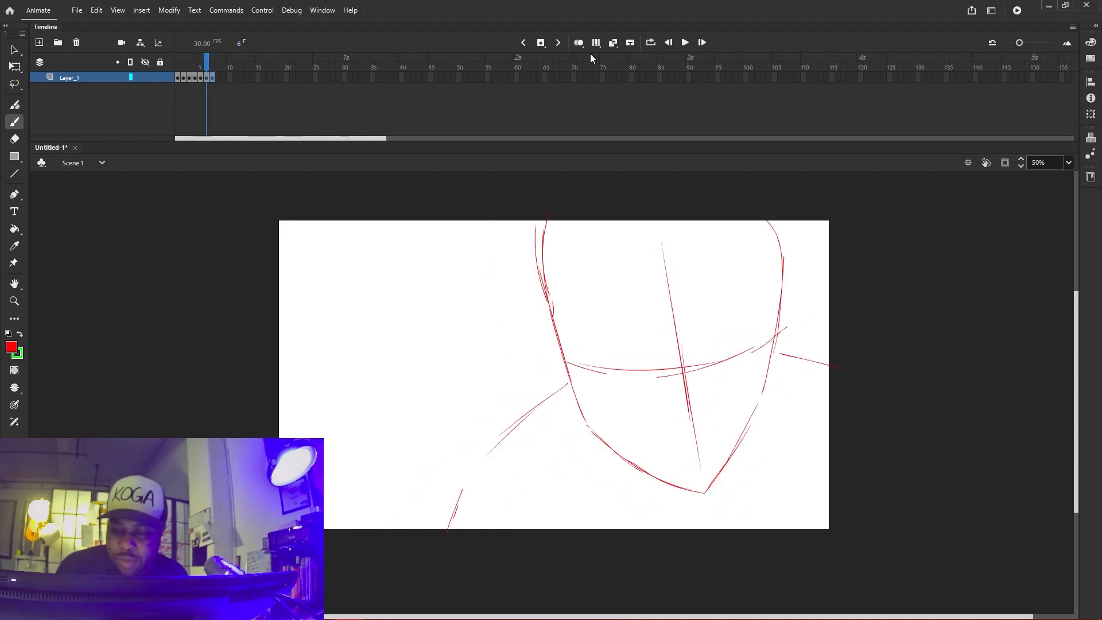
pyautogui.press('.')
pyautogui.press(',')
pyautogui.press('.')
pyautogui.press(',')
pyautogui.press('.')
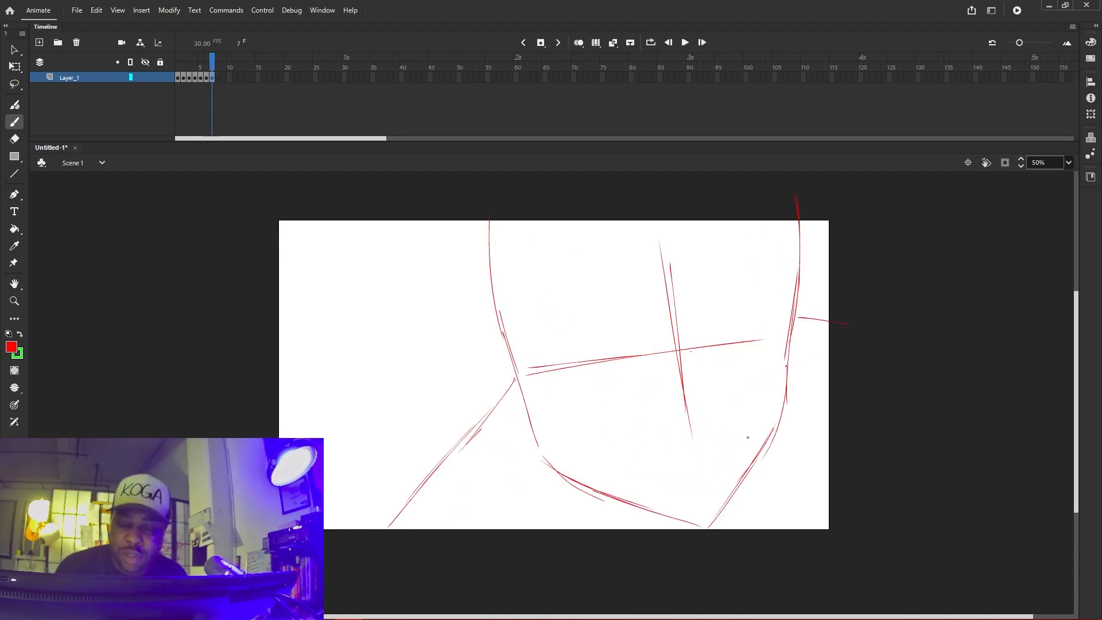
pyautogui.press(',')
pyautogui.press('.')
pyautogui.press(',')
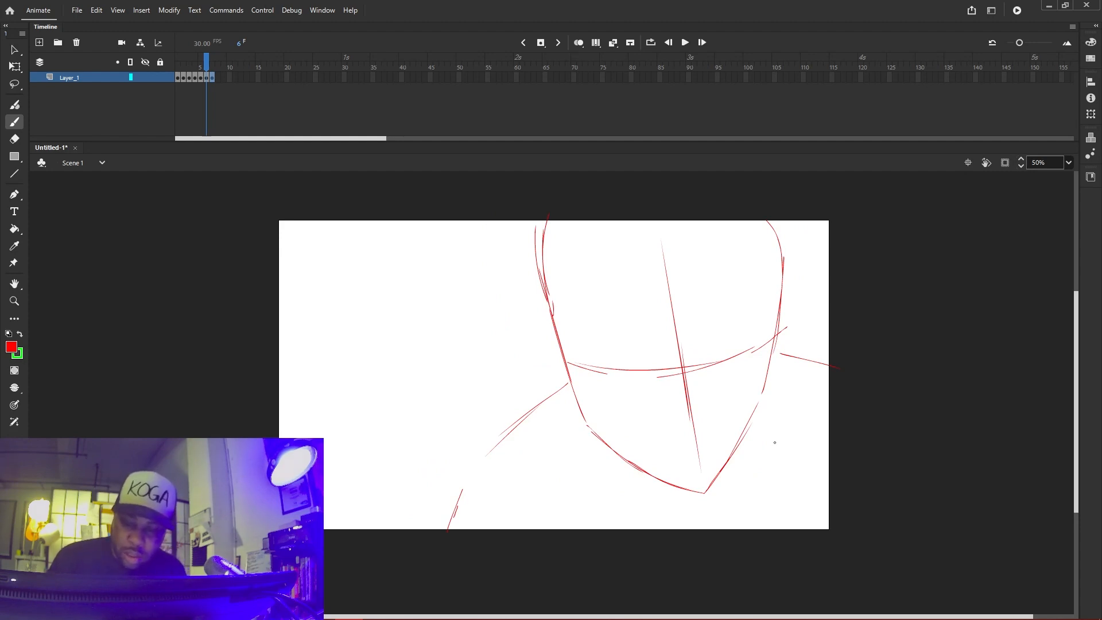
pyautogui.press('.')
pyautogui.press(',')
pyautogui.press('.')
pyautogui.press(',')
pyautogui.press('.')
pyautogui.press(',')
pyautogui.press('.')
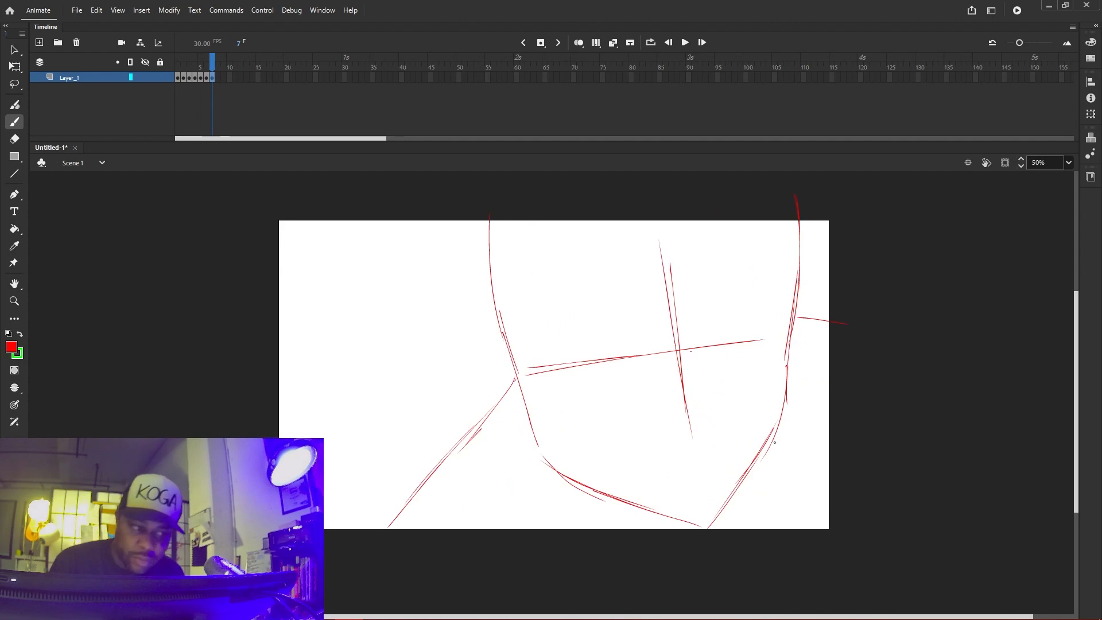
# Insert a blank keyframe at frame 8 and show the previous drawing with onion skinning
pyautogui.rightClick(218, 78)
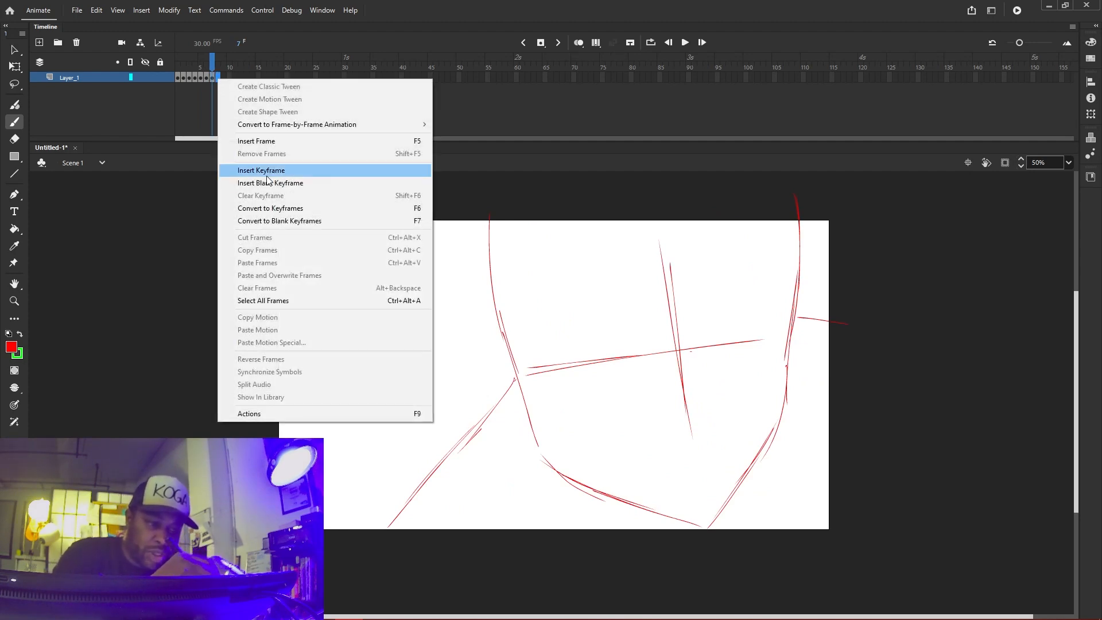
pyautogui.click(269, 183)
pyautogui.click(578, 43)
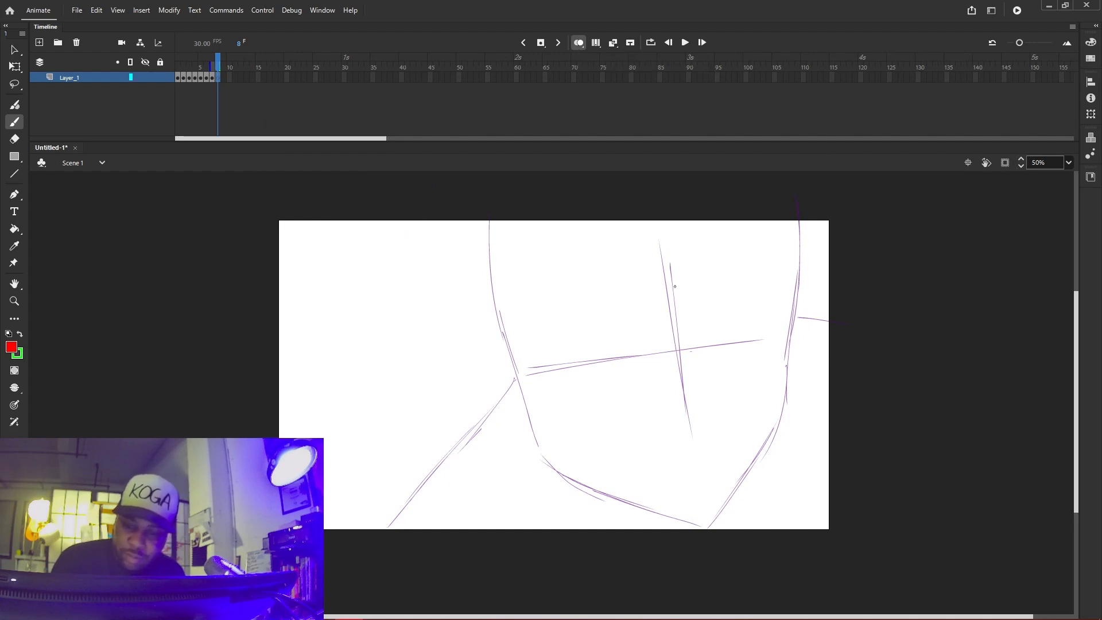
# Draw a long tilted center line and a wide curved eye line for the face on frame 8
pyautogui.moveTo(642, 206); pyautogui.dragTo(673, 510)
pyautogui.hotkey('ctrl', 'z')
pyautogui.moveTo(638, 194); pyautogui.dragTo(690, 488)
pyautogui.moveTo(458, 354)
pyautogui.mouseDown()
pyautogui.moveTo(678, 372)
pyautogui.moveTo(806, 323)
pyautogui.mouseUp()
pyautogui.moveTo(588, 379); pyautogui.dragTo(824, 316)
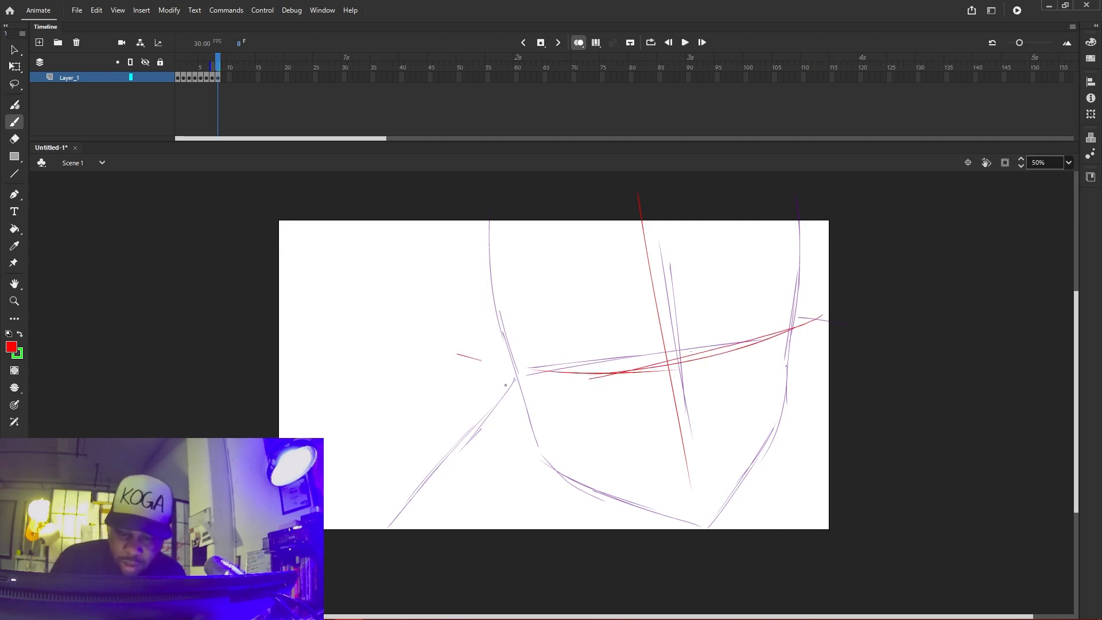
pyautogui.moveTo(527, 366); pyautogui.dragTo(599, 377)
# Sketch both sides of the enlarged head and jaw on frame 8, running past the stage edges, and turn off onion skinning
pyautogui.moveTo(435, 214)
pyautogui.mouseDown()
pyautogui.moveTo(438, 295)
pyautogui.moveTo(505, 522)
pyautogui.moveTo(553, 544)
pyautogui.mouseUp()
pyautogui.moveTo(843, 197); pyautogui.dragTo(811, 462)
pyautogui.moveTo(821, 396)
pyautogui.mouseDown()
pyautogui.moveTo(812, 492)
pyautogui.moveTo(746, 550)
pyautogui.mouseUp()
pyautogui.moveTo(812, 481); pyautogui.dragTo(777, 535)
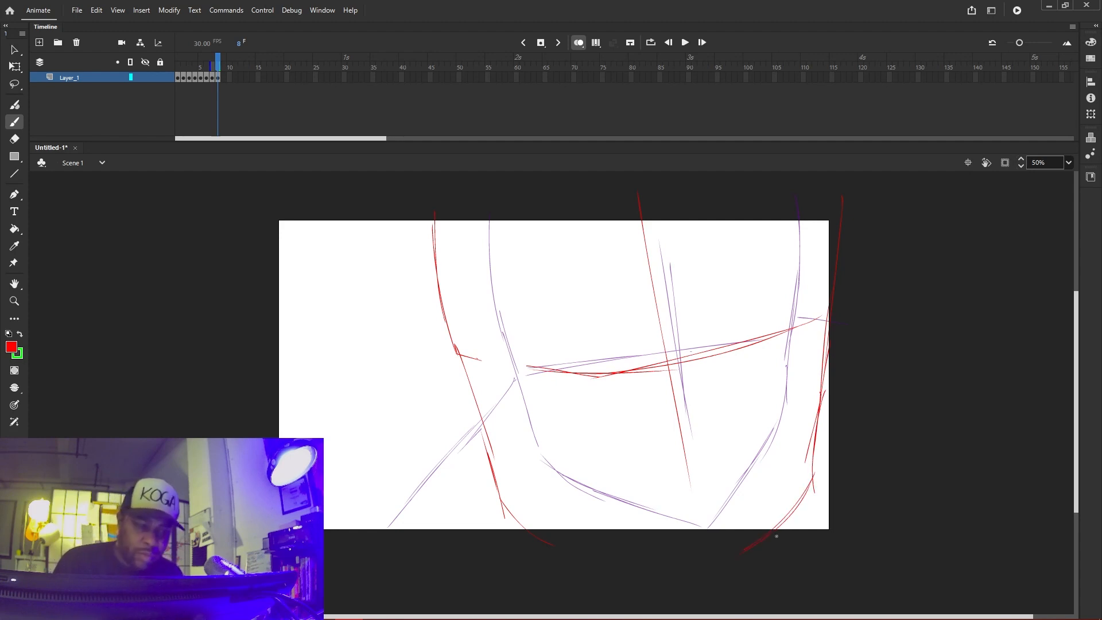
pyautogui.click(580, 44)
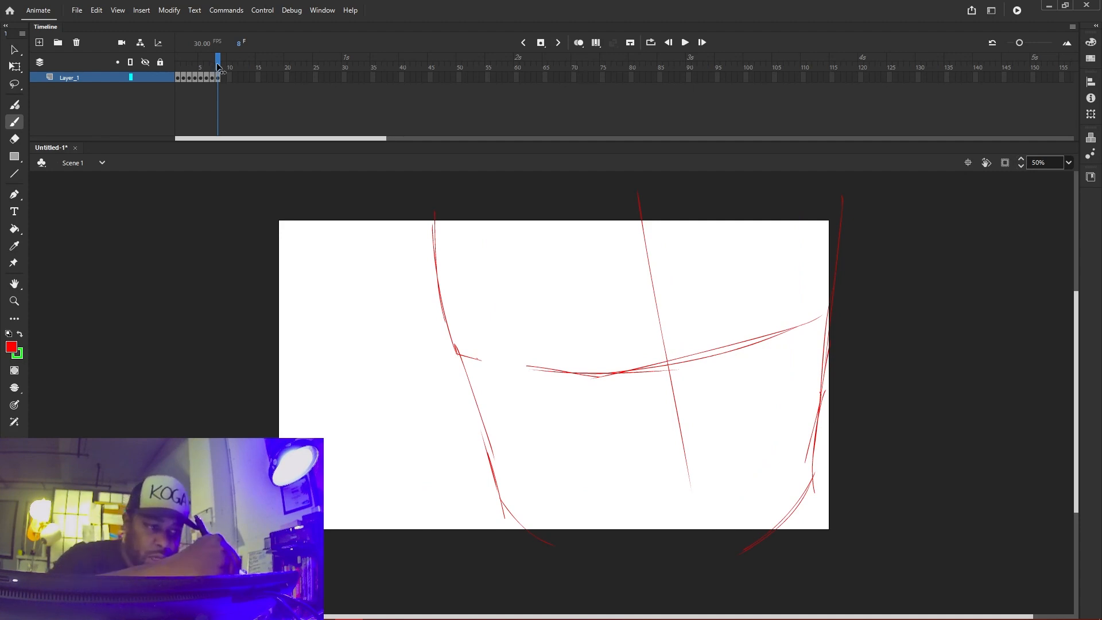
# Extend the curved eye line to the far side of the face and lengthen the center line downward on frame 8
pyautogui.moveTo(219, 64)
pyautogui.mouseDown()
pyautogui.moveTo(192, 65)
pyautogui.moveTo(222, 68)
pyautogui.mouseUp()
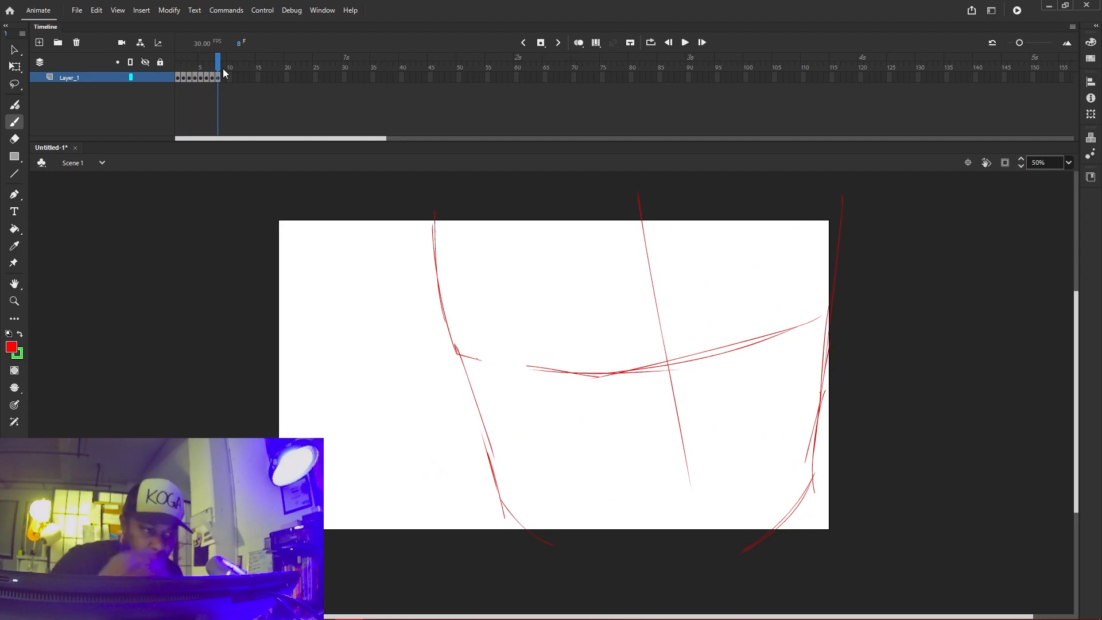
pyautogui.moveTo(446, 355); pyautogui.dragTo(553, 365)
pyautogui.moveTo(660, 315); pyautogui.dragTo(688, 531)
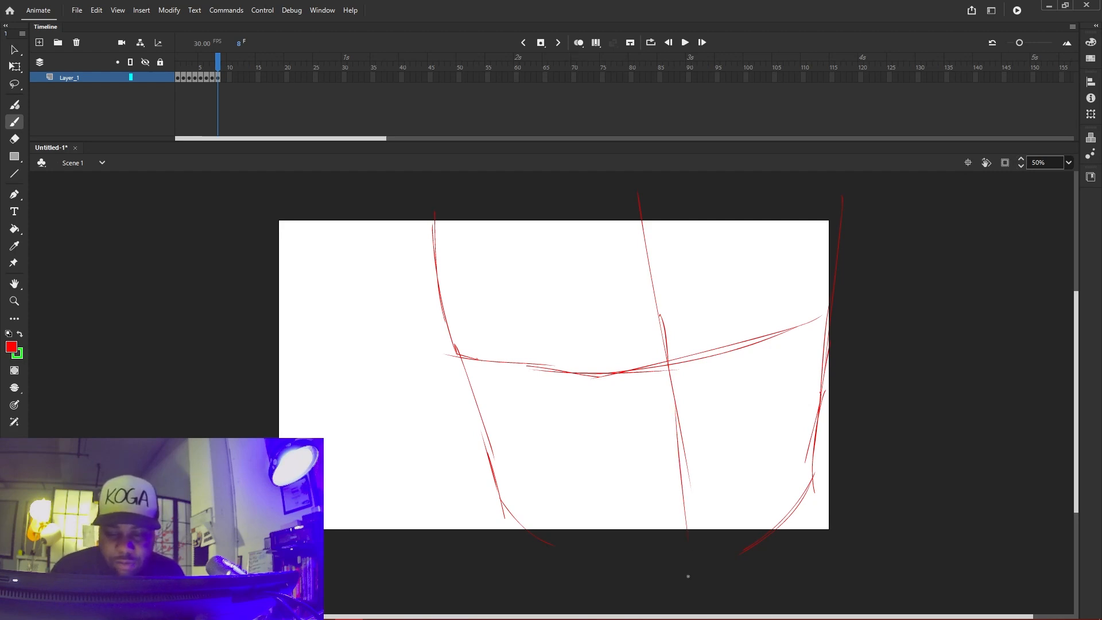
# Flip back and forth through frames 1 to 8 to review the head's turn and growth toward the camera
pyautogui.press(',')
pyautogui.press(',')
pyautogui.press(',')
pyautogui.press(',')
pyautogui.press(',')
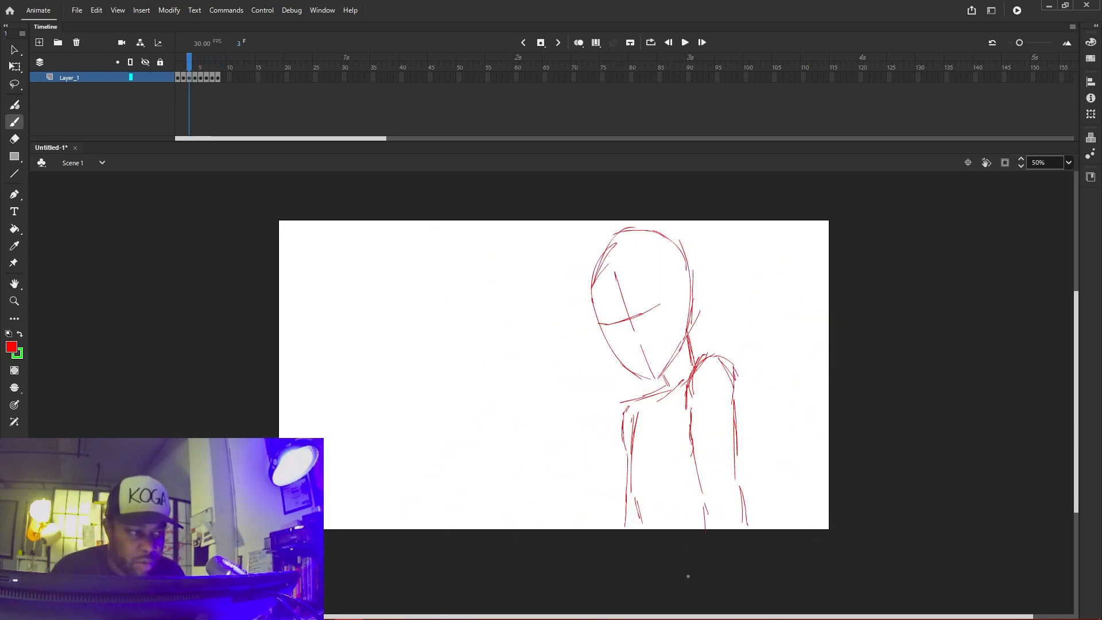
pyautogui.press('.')
pyautogui.press('.')
pyautogui.press('.')
pyautogui.press('.')
pyautogui.press(',')
pyautogui.press(',')
pyautogui.press(',')
pyautogui.press(',')
pyautogui.press(',')
pyautogui.press('.')
pyautogui.press(',')
pyautogui.press('.')
pyautogui.press('.')
pyautogui.press('.')
pyautogui.press('.')
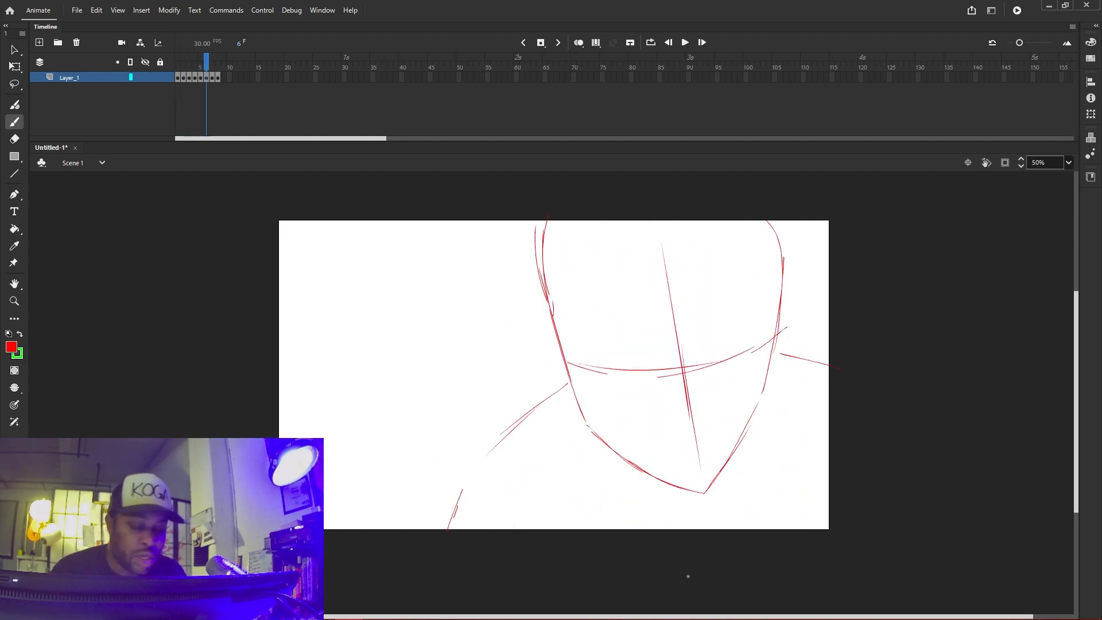
pyautogui.press('.')
pyautogui.press('.')
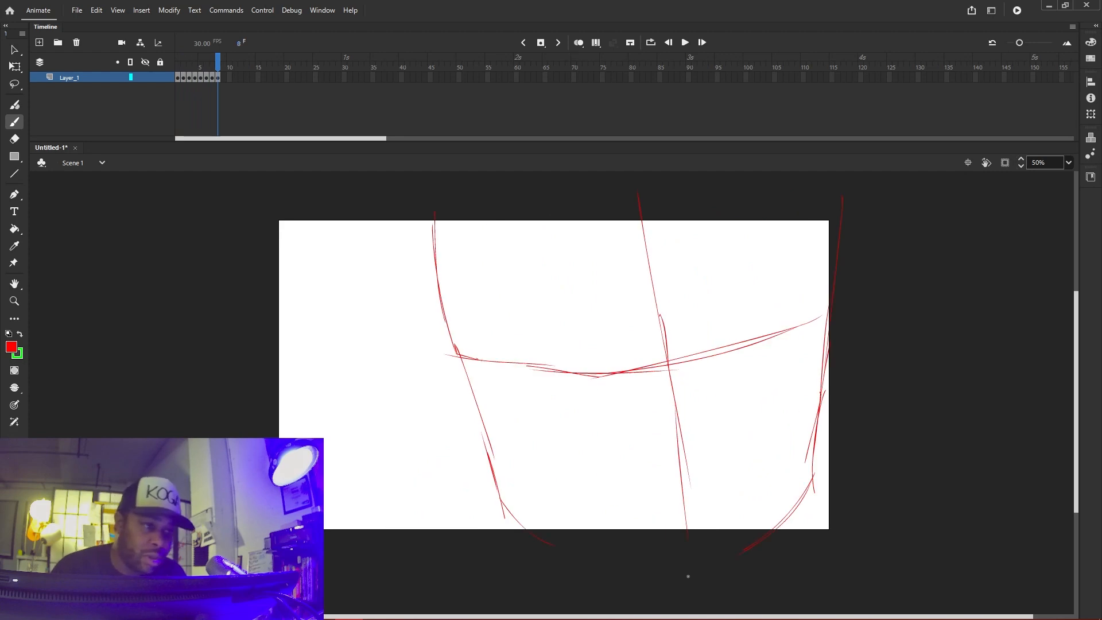
# Insert a blank keyframe at frame 9 and show the previous drawing with onion skinning
pyautogui.rightClick(223, 78)
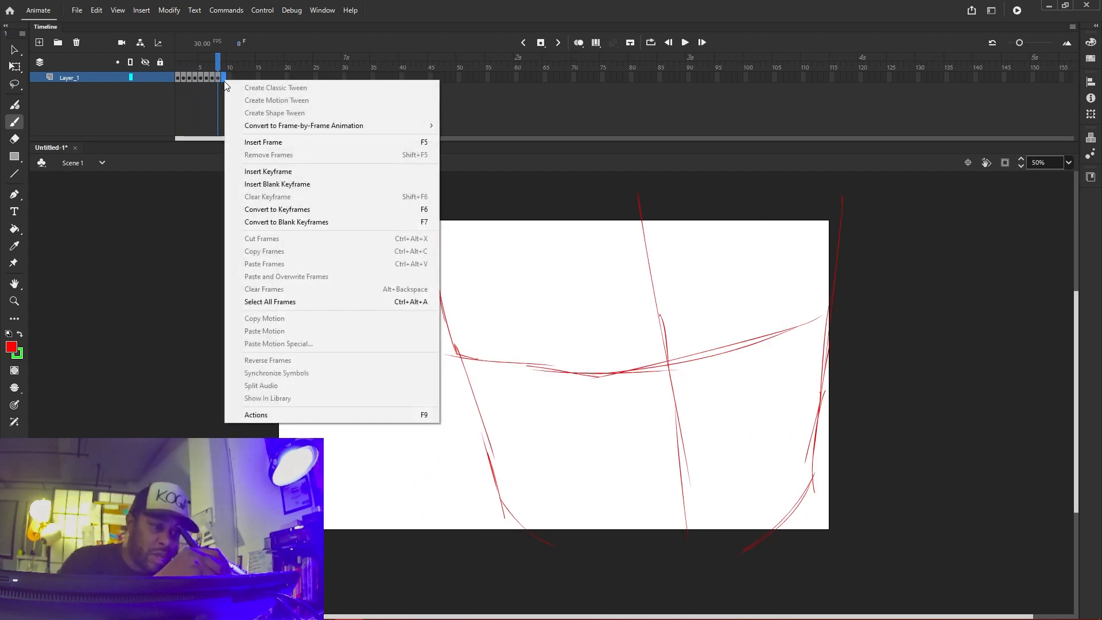
pyautogui.click(291, 184)
pyautogui.press(',')
pyautogui.press('.')
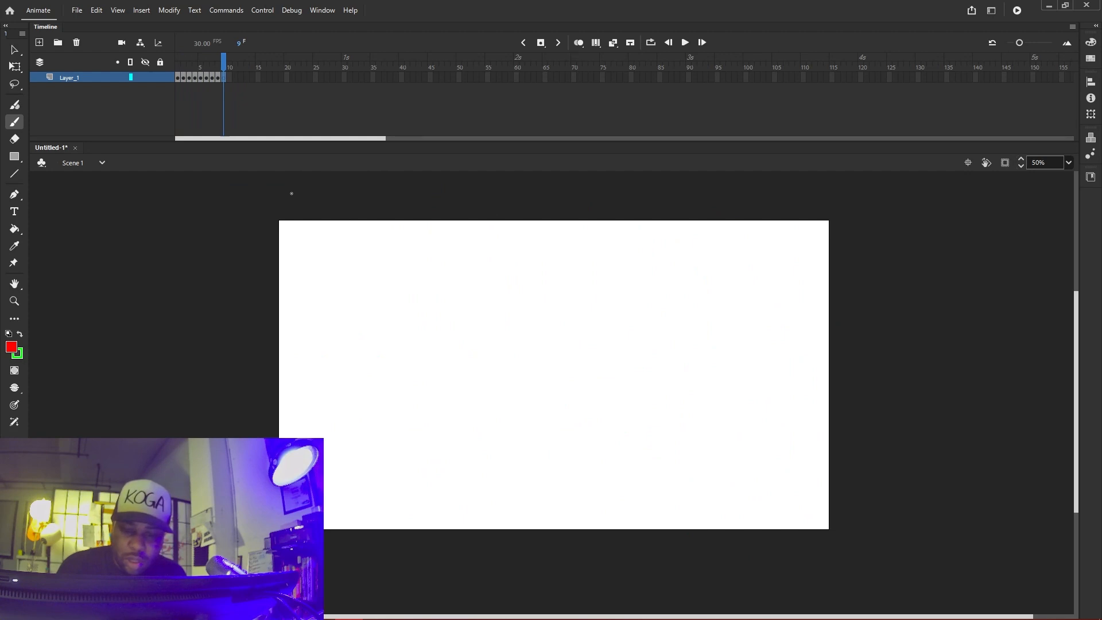
pyautogui.click(578, 43)
pyautogui.press(',')
pyautogui.press('.')
# Draw a slightly tilted center line with a lower, wide eye line, and sketch the head's left contour on frame 9
pyautogui.moveTo(641, 203); pyautogui.dragTo(684, 536)
pyautogui.moveTo(413, 368); pyautogui.dragTo(734, 396)
pyautogui.moveTo(646, 396); pyautogui.dragTo(824, 351)
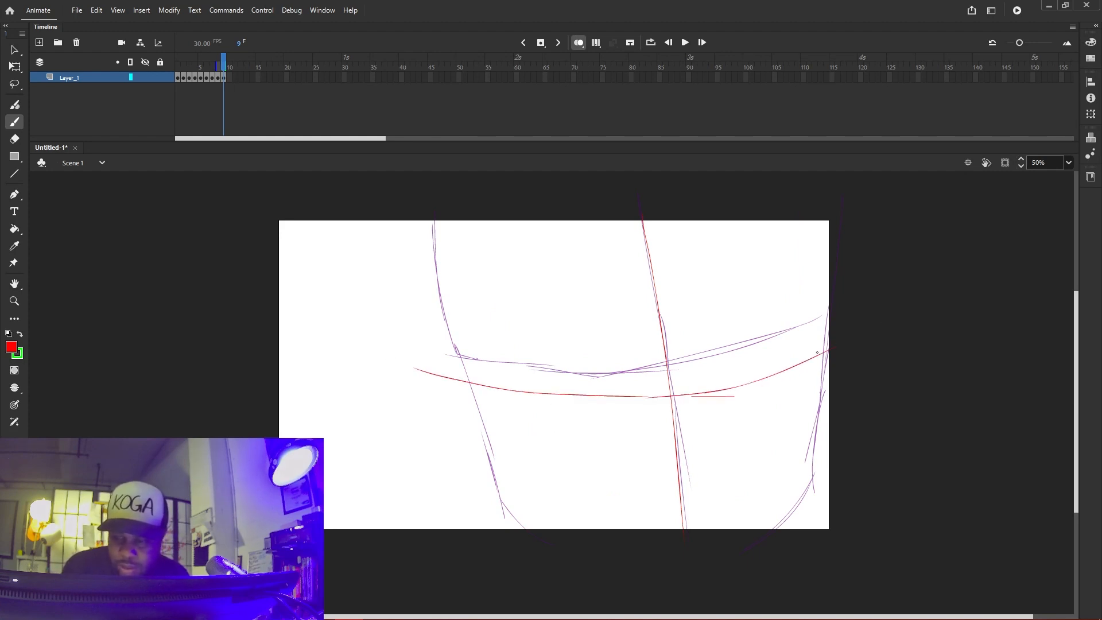
pyautogui.moveTo(410, 359); pyautogui.dragTo(455, 376)
pyautogui.moveTo(392, 225); pyautogui.dragTo(445, 502)
pyautogui.moveTo(435, 422); pyautogui.dragTo(485, 548)
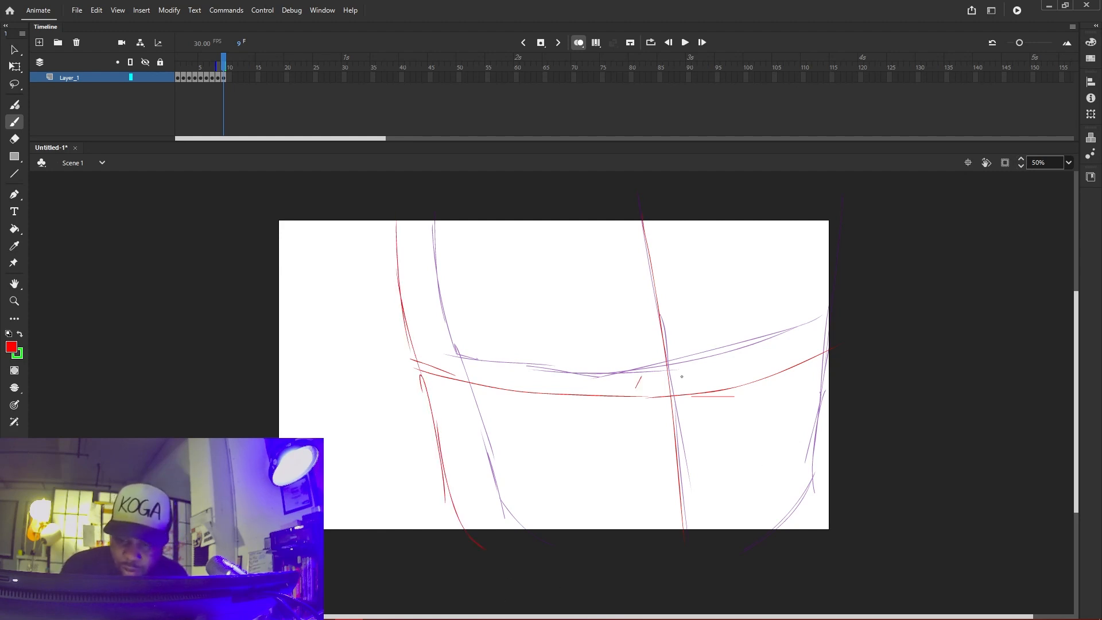
# Sketch the outline of the large left eye across the eye line on frame 9
pyautogui.moveTo(633, 380)
pyautogui.mouseDown()
pyautogui.moveTo(607, 349)
pyautogui.moveTo(621, 366)
pyautogui.moveTo(532, 323)
pyautogui.mouseUp()
pyautogui.moveTo(631, 397)
pyautogui.mouseDown()
pyautogui.moveTo(543, 431)
pyautogui.moveTo(476, 374)
pyautogui.moveTo(471, 354)
pyautogui.mouseUp()
pyautogui.moveTo(531, 439)
pyautogui.mouseDown()
pyautogui.moveTo(479, 364)
pyautogui.moveTo(505, 330)
pyautogui.mouseUp()
pyautogui.moveTo(617, 356); pyautogui.dragTo(516, 324)
pyautogui.moveTo(600, 418); pyautogui.dragTo(537, 436)
# Sketch the outline of the right eye on frame 9, running up to the stage's right edge
pyautogui.moveTo(730, 354); pyautogui.dragTo(753, 331)
pyautogui.moveTo(718, 379); pyautogui.dragTo(792, 313)
pyautogui.moveTo(788, 318); pyautogui.dragTo(812, 315)
pyautogui.moveTo(720, 395); pyautogui.dragTo(752, 420)
pyautogui.moveTo(746, 412); pyautogui.dragTo(781, 419)
pyautogui.moveTo(828, 379)
pyautogui.mouseDown()
pyautogui.moveTo(815, 405)
pyautogui.moveTo(790, 418)
pyautogui.moveTo(836, 349)
pyautogui.mouseUp()
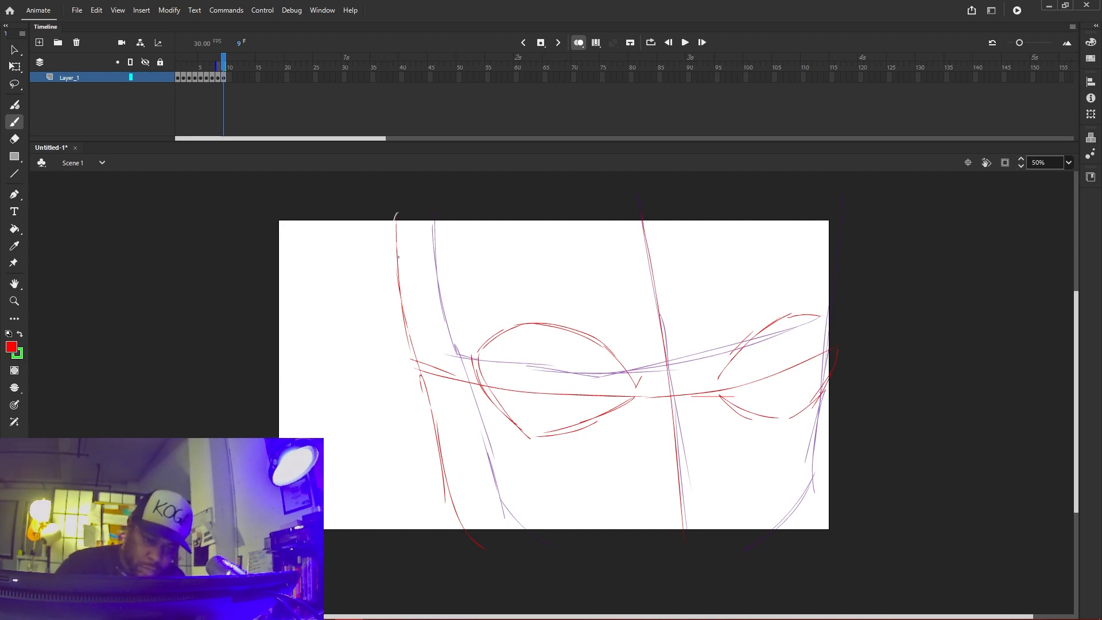
# Erase the head's left contour on frame 9
pyautogui.press('e')
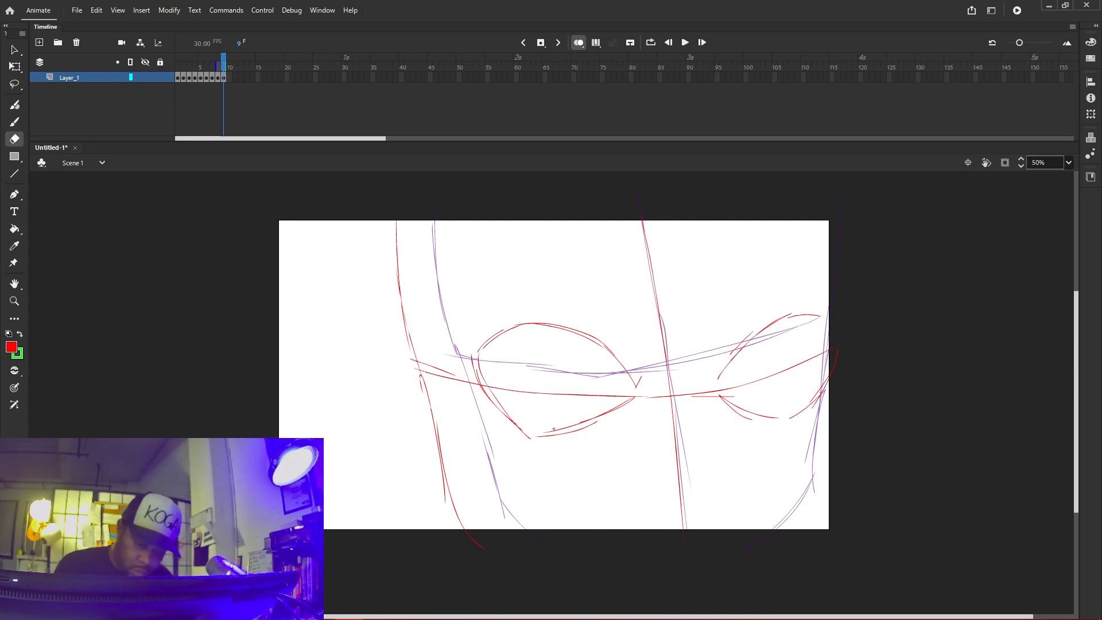
pyautogui.moveTo(394, 216)
pyautogui.mouseDown()
pyautogui.moveTo(409, 347)
pyautogui.moveTo(439, 431)
pyautogui.moveTo(440, 497)
pyautogui.moveTo(485, 552)
pyautogui.mouseUp()
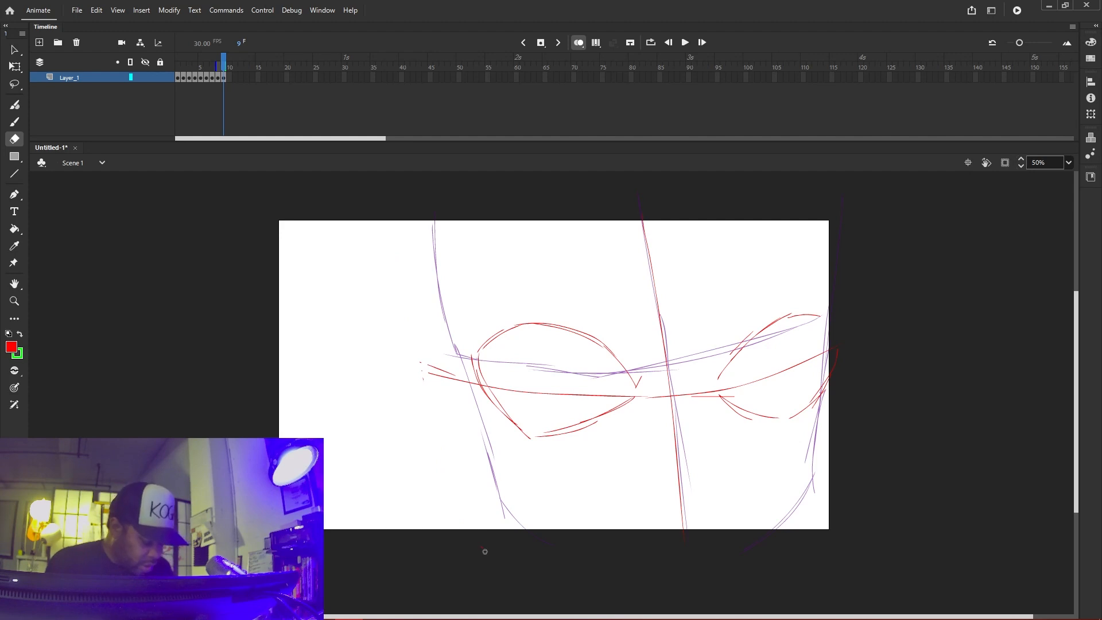
pyautogui.press('b')
pyautogui.moveTo(410, 204); pyautogui.dragTo(433, 329)
pyautogui.moveTo(413, 228)
pyautogui.mouseDown()
pyautogui.moveTo(464, 395)
pyautogui.moveTo(476, 516)
pyautogui.mouseUp()
pyautogui.moveTo(464, 428)
pyautogui.mouseDown()
pyautogui.moveTo(480, 531)
pyautogui.moveTo(514, 560)
pyautogui.mouseUp()
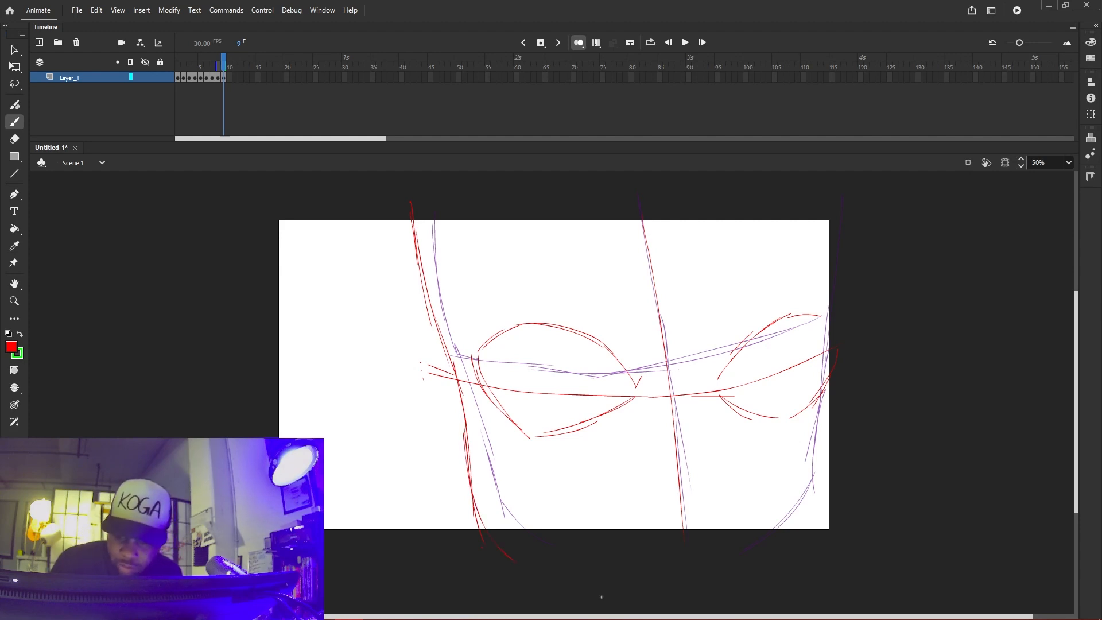
pyautogui.hotkey('ctrl', 'z')
pyautogui.hotkey('ctrl', 'z')
pyautogui.hotkey('ctrl', 'z')
pyautogui.moveTo(440, 332); pyautogui.dragTo(501, 505)
pyautogui.moveTo(448, 360); pyautogui.dragTo(512, 531)
pyautogui.hotkey('ctrl', 'z')
pyautogui.hotkey('ctrl', 'z')
pyautogui.hotkey('ctrl', 'z')
pyautogui.hotkey('ctrl', 'z')
pyautogui.hotkey('ctrl', 'z')
# Redraw the head's left side on frame 9 as a long inward-slanting contour, and turn off onion skinning
pyautogui.moveTo(401, 221); pyautogui.dragTo(469, 492)
pyautogui.moveTo(441, 390); pyautogui.dragTo(489, 529)
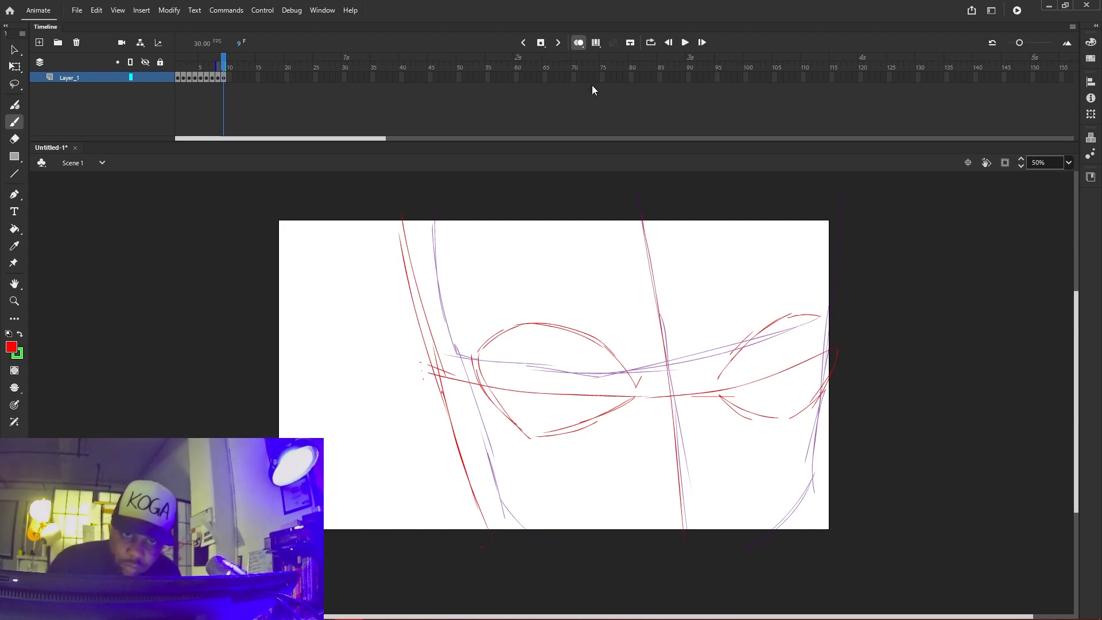
pyautogui.hotkey('alt', 'shift', 'o')
# Flip repeatedly through frames 1 to 9 to check how the movement toward the camera reads
pyautogui.press(',')
pyautogui.press(',')
pyautogui.press(',')
pyautogui.press(',')
pyautogui.press(',')
pyautogui.press(',')
pyautogui.press(',')
pyautogui.press(',')
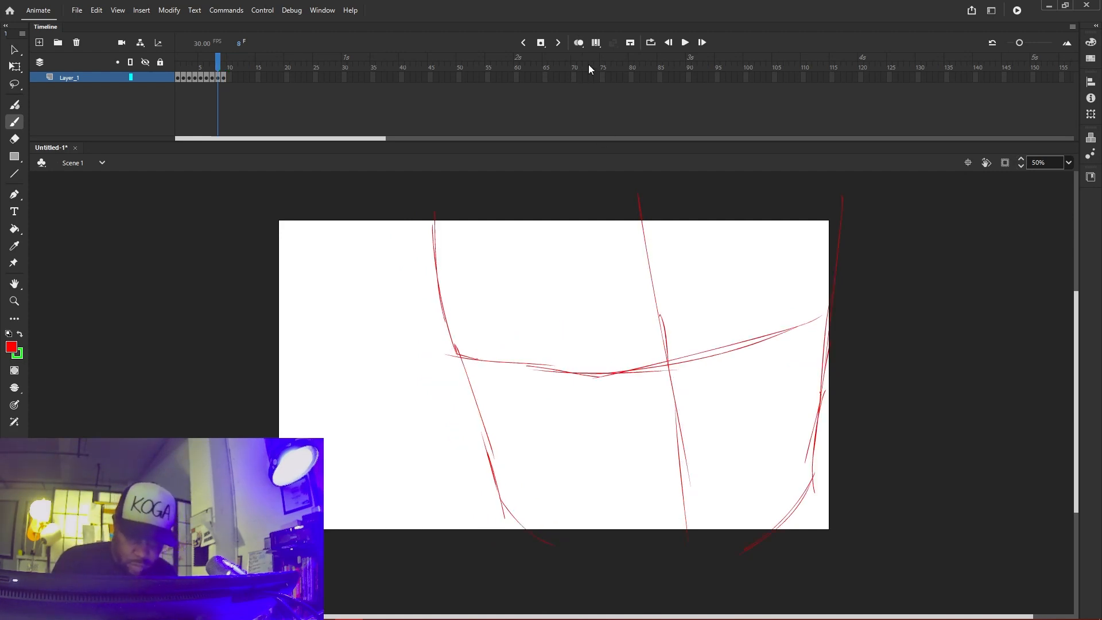
pyautogui.press('.')
pyautogui.press('.')
pyautogui.press('.')
pyautogui.press('.')
pyautogui.press('.')
pyautogui.press('.')
pyautogui.press('.')
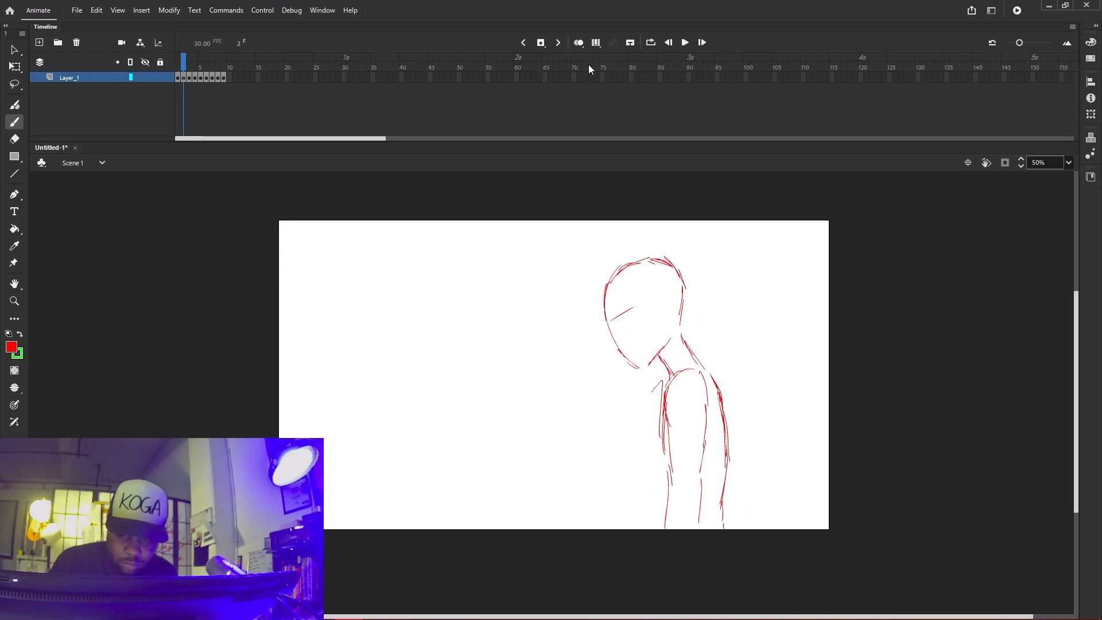
pyautogui.press(',')
pyautogui.press(',')
pyautogui.press('.')
pyautogui.press('.')
pyautogui.press(',')
pyautogui.press('.')
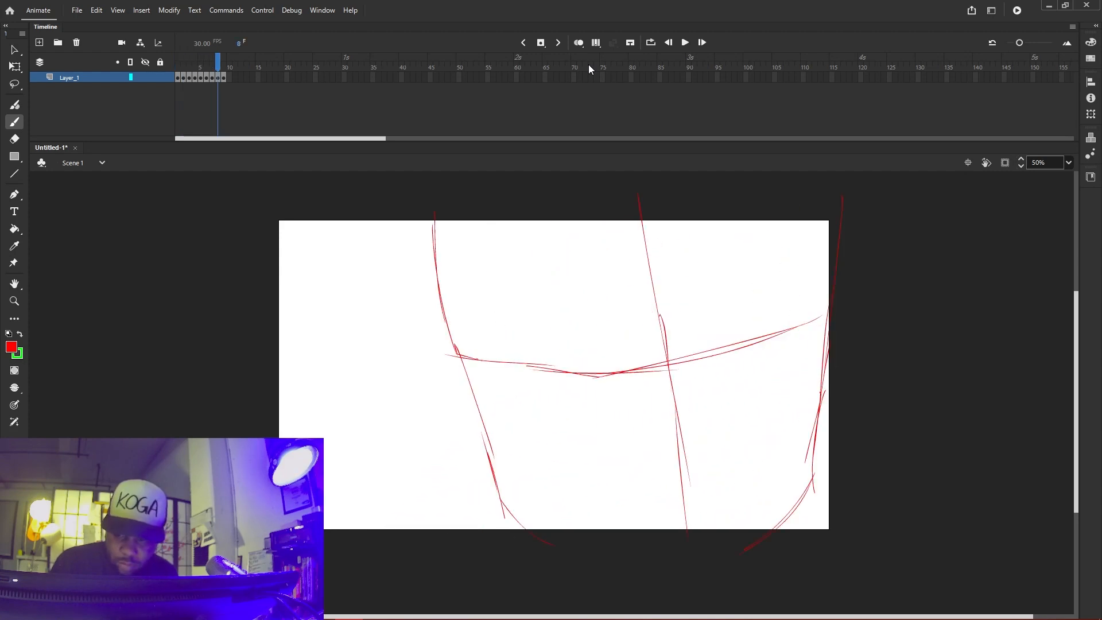
pyautogui.press('.')
pyautogui.press(',')
pyautogui.press(',')
pyautogui.press(',')
pyautogui.press(',')
pyautogui.press(',')
pyautogui.press(',')
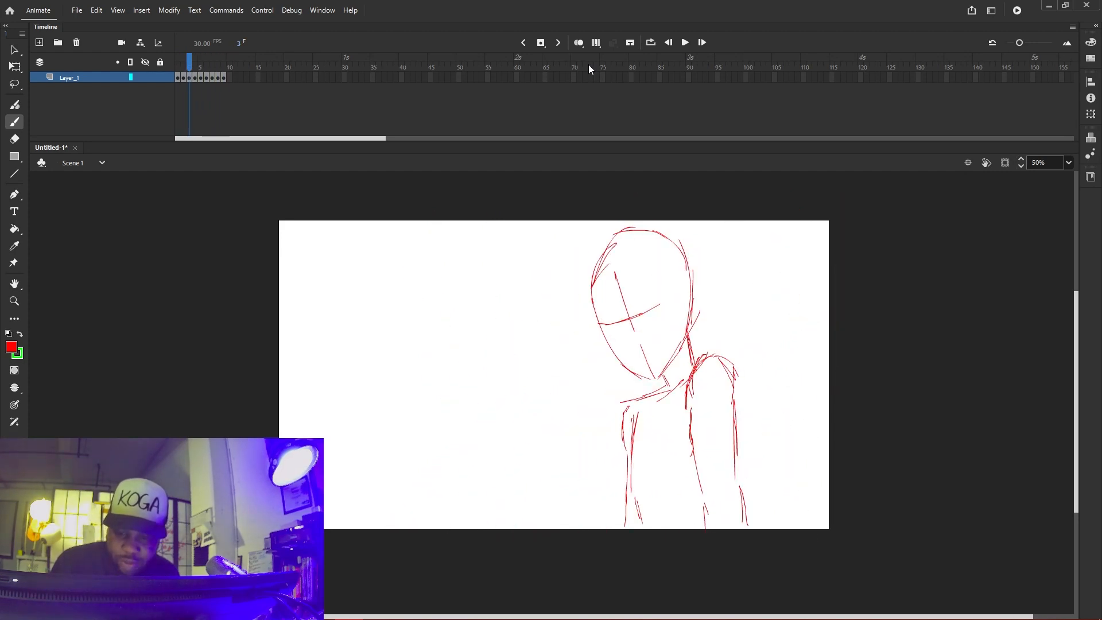
pyautogui.press(',')
pyautogui.press(',')
pyautogui.press('.')
pyautogui.press('.')
pyautogui.press('.')
pyautogui.press('.')
pyautogui.press('.')
pyautogui.press('.')
pyautogui.press('.')
pyautogui.press(',')
pyautogui.press(',')
pyautogui.press(',')
pyautogui.press(',')
pyautogui.press(',')
pyautogui.press(',')
pyautogui.press(',')
pyautogui.press('.')
pyautogui.press('.')
pyautogui.press('.')
pyautogui.press('.')
pyautogui.press('.')
pyautogui.press('.')
pyautogui.press('.')
pyautogui.press('.')
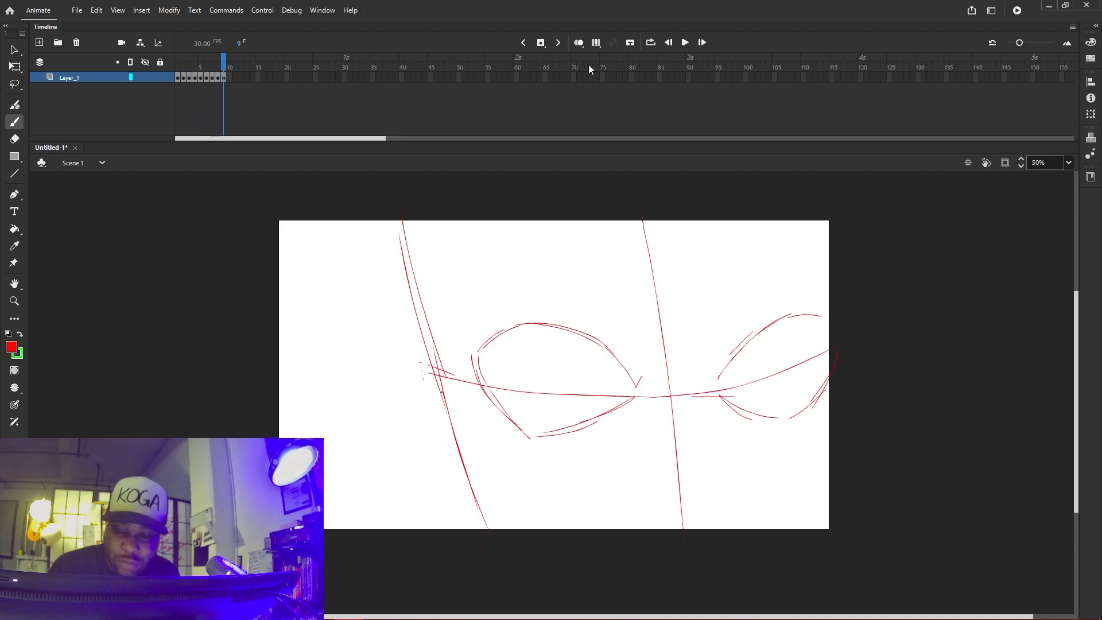
# Insert a blank keyframe at frame 10 and show the previous drawing with onion skinning
pyautogui.rightClick(229, 77)
pyautogui.click(290, 183)
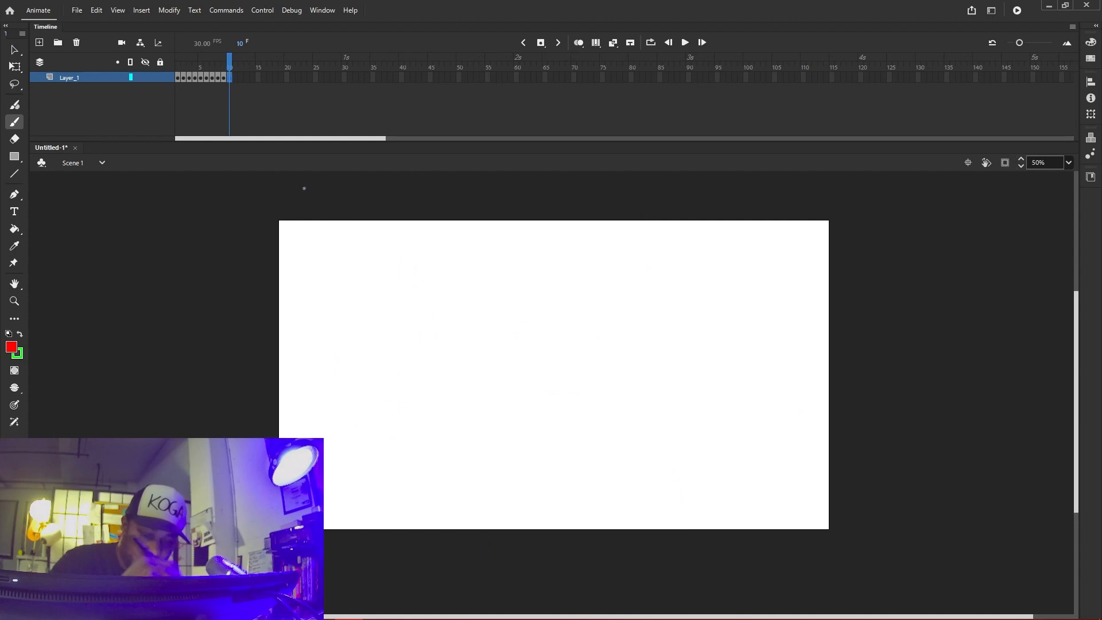
pyautogui.click(579, 43)
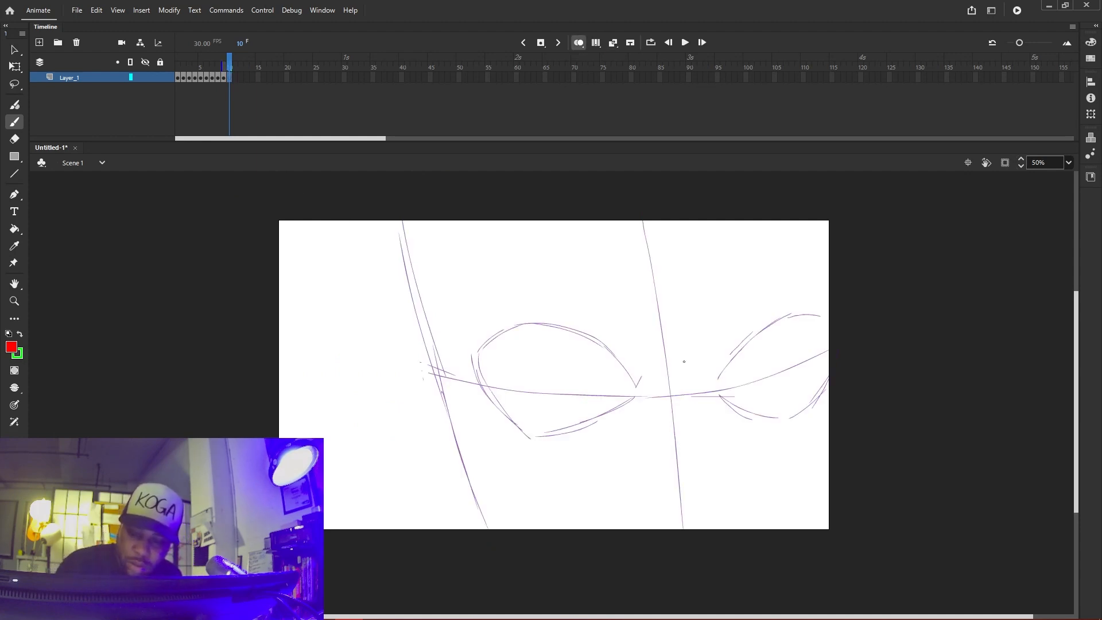
# Sketch the upper and lower lids of a single huge eye over the previous left eye on frame 10
pyautogui.moveTo(689, 366); pyautogui.dragTo(626, 278)
pyautogui.moveTo(668, 325)
pyautogui.mouseDown()
pyautogui.moveTo(603, 258)
pyautogui.moveTo(497, 266)
pyautogui.moveTo(437, 320)
pyautogui.mouseUp()
pyautogui.moveTo(499, 267); pyautogui.dragTo(441, 333)
pyautogui.moveTo(441, 403); pyautogui.dragTo(508, 468)
pyautogui.moveTo(449, 419)
pyautogui.mouseDown()
pyautogui.moveTo(482, 448)
pyautogui.moveTo(557, 481)
pyautogui.moveTo(571, 475)
pyautogui.mouseUp()
pyautogui.moveTo(595, 468); pyautogui.dragTo(672, 411)
pyautogui.moveTo(567, 482); pyautogui.dragTo(692, 392)
pyautogui.moveTo(626, 445); pyautogui.dragTo(653, 415)
pyautogui.moveTo(687, 365)
pyautogui.mouseDown()
pyautogui.moveTo(663, 322)
pyautogui.moveTo(584, 261)
pyautogui.moveTo(495, 269)
pyautogui.mouseUp()
pyautogui.moveTo(441, 331); pyautogui.dragTo(414, 332)
# Draw a large oval iris inside the huge eye on frame 10, and turn off onion skinning
pyautogui.moveTo(520, 344); pyautogui.dragTo(517, 370)
pyautogui.moveTo(528, 289)
pyautogui.mouseDown()
pyautogui.moveTo(510, 322)
pyautogui.moveTo(608, 322)
pyautogui.mouseUp()
pyautogui.moveTo(608, 322)
pyautogui.mouseDown()
pyautogui.moveTo(574, 275)
pyautogui.moveTo(511, 379)
pyautogui.mouseUp()
pyautogui.moveTo(534, 402)
pyautogui.mouseDown()
pyautogui.moveTo(587, 284)
pyautogui.moveTo(600, 296)
pyautogui.mouseUp()
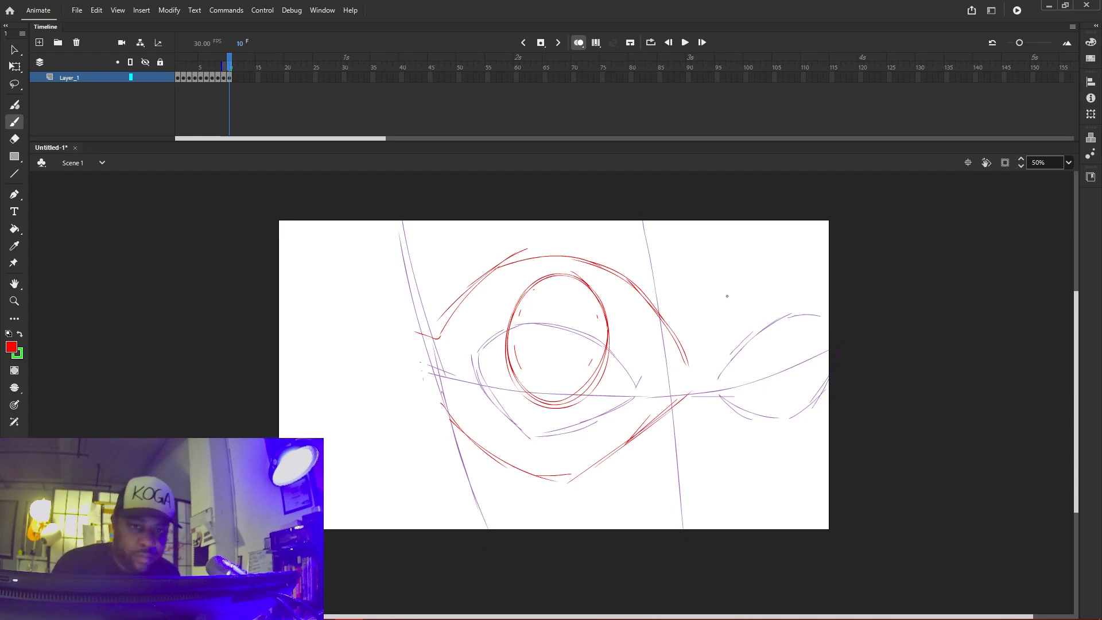
pyautogui.click(576, 44)
# Step back through the drawings from frame 10 to frame 1 to review the whole sequence
pyautogui.press(',')
pyautogui.press(',')
pyautogui.press(',')
pyautogui.press(',')
pyautogui.press(',')
pyautogui.press(',')
pyautogui.press(',')
pyautogui.press(',')
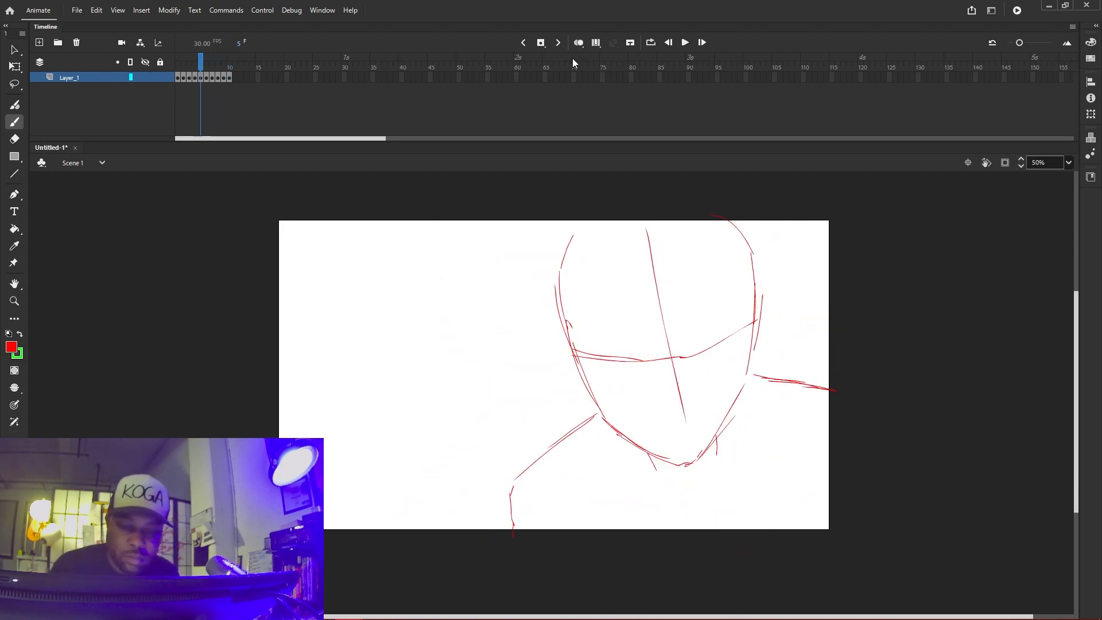
pyautogui.press(',')
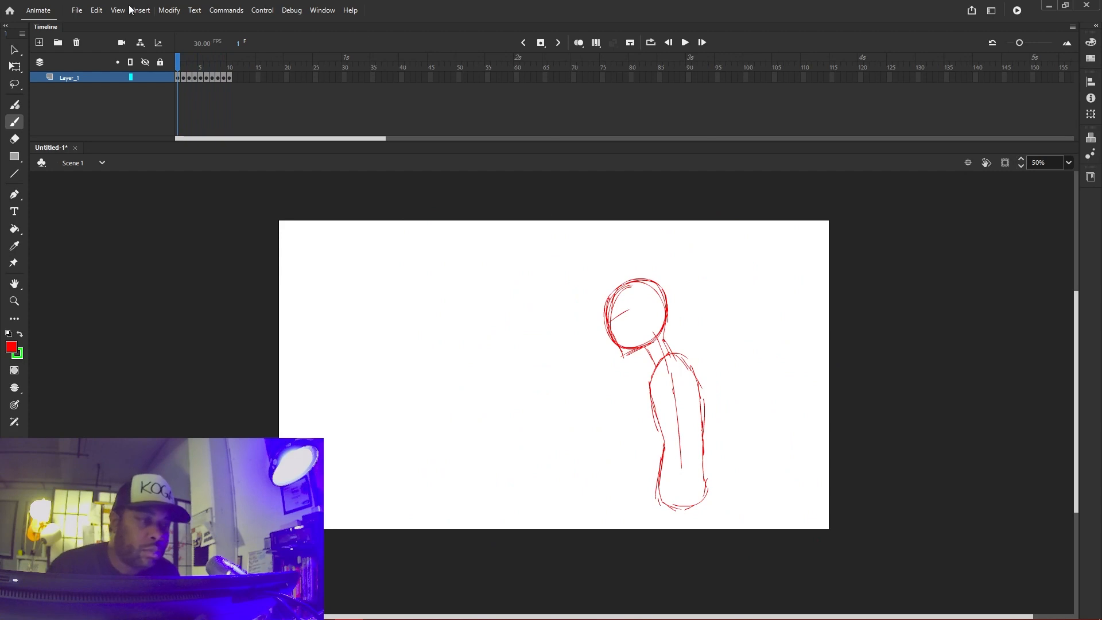
# Shift all keyframes after the first two frames later, ending at frame 12, so the first drawing holds for three frames
pyautogui.click(179, 78)
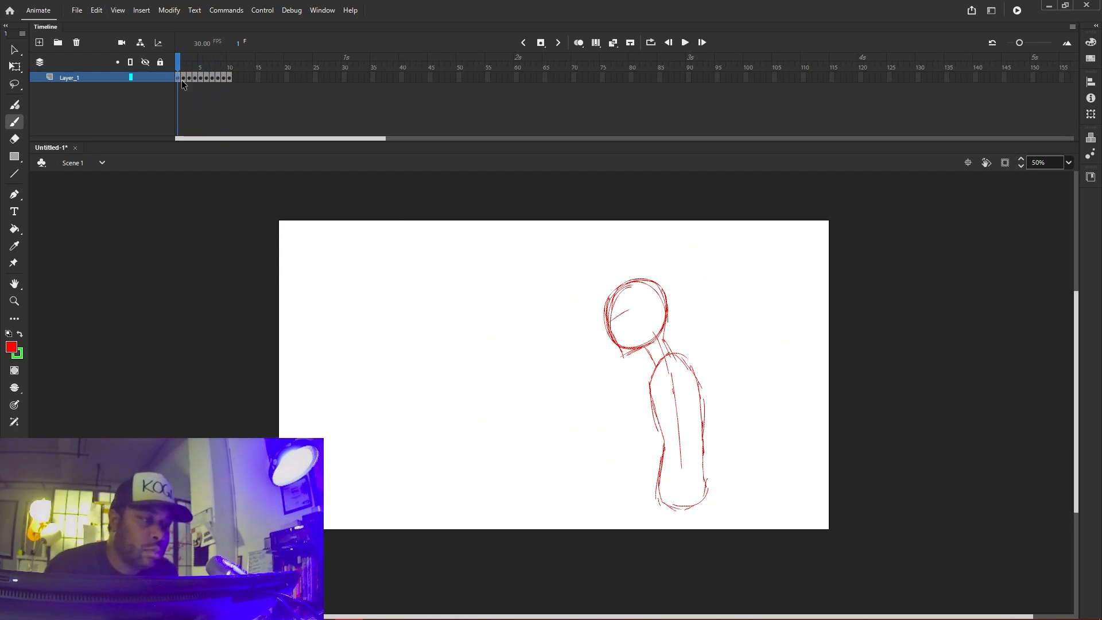
pyautogui.click(228, 75)
pyautogui.click(188, 77)
pyautogui.press(',')
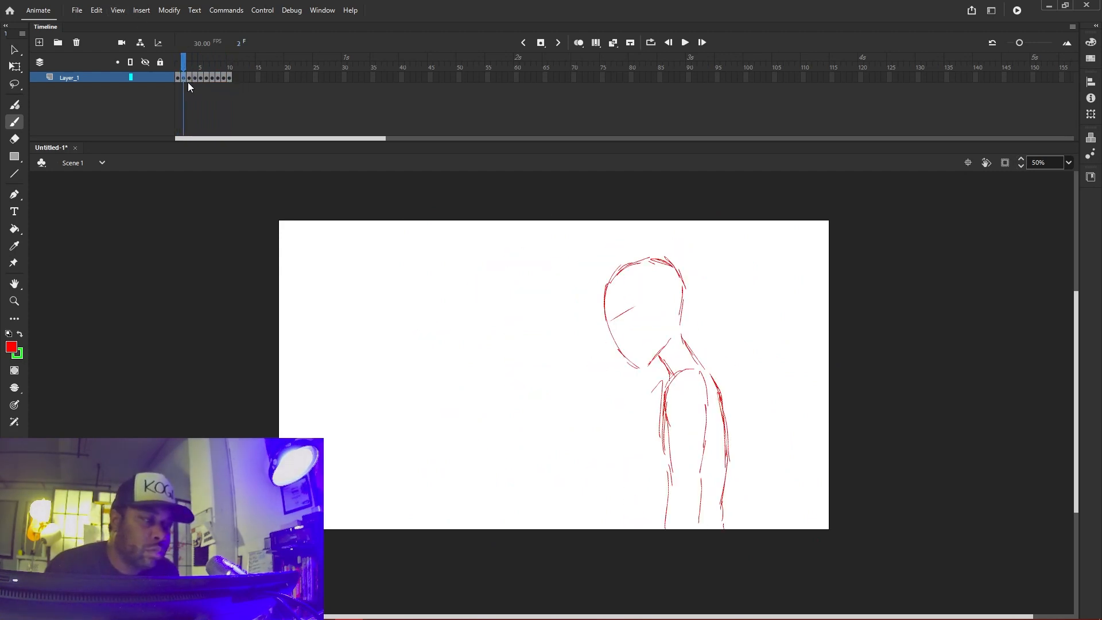
pyautogui.click(229, 78)
pyautogui.click(236, 77)
pyautogui.click(240, 76)
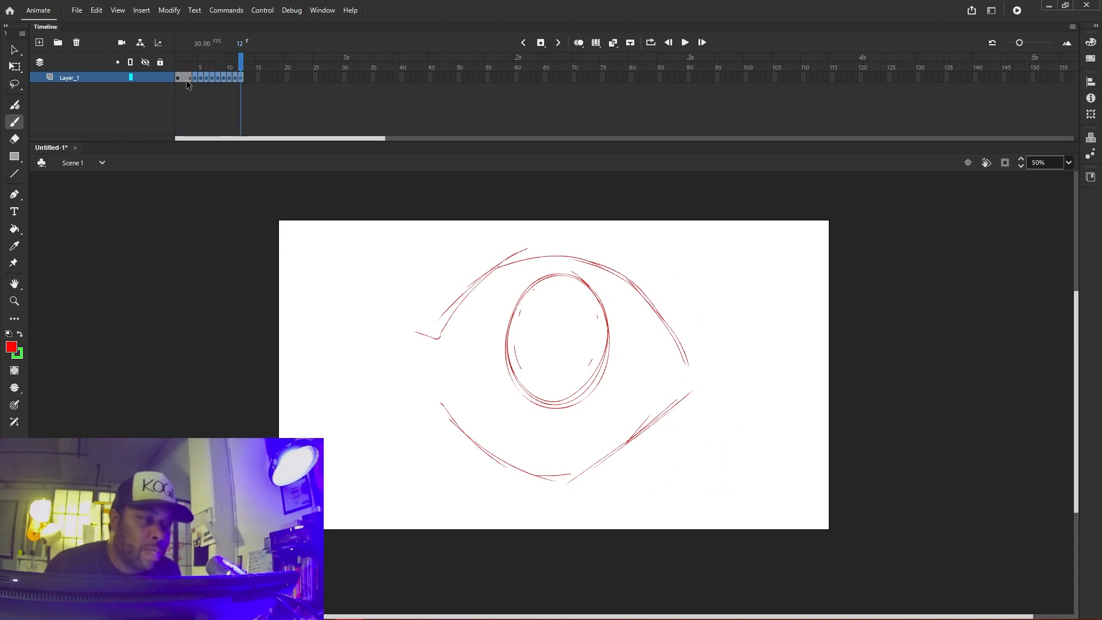
# Shift the keyframes from frame 5 onward two frames later, ending at frame 14, so the second drawing holds for three frames
pyautogui.click(201, 77)
pyautogui.click(240, 80)
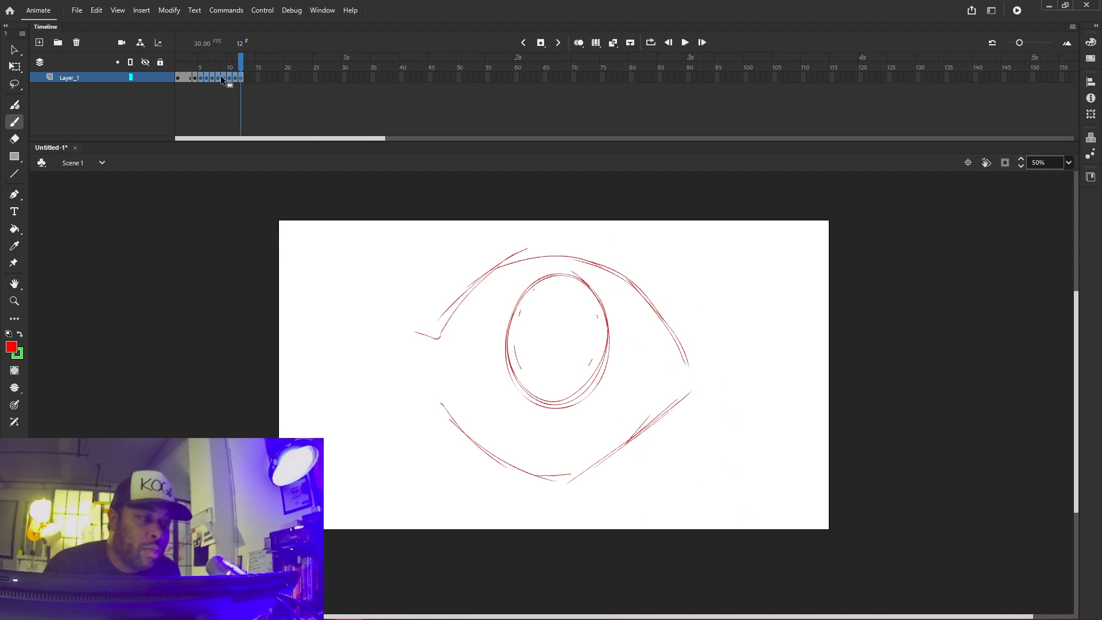
pyautogui.moveTo(249, 78); pyautogui.dragTo(251, 78)
# Shift the keyframes from frame 8 onward two frames later, ending at frame 16, so the third drawing holds for three frames
pyautogui.click(218, 78)
pyautogui.click(251, 78)
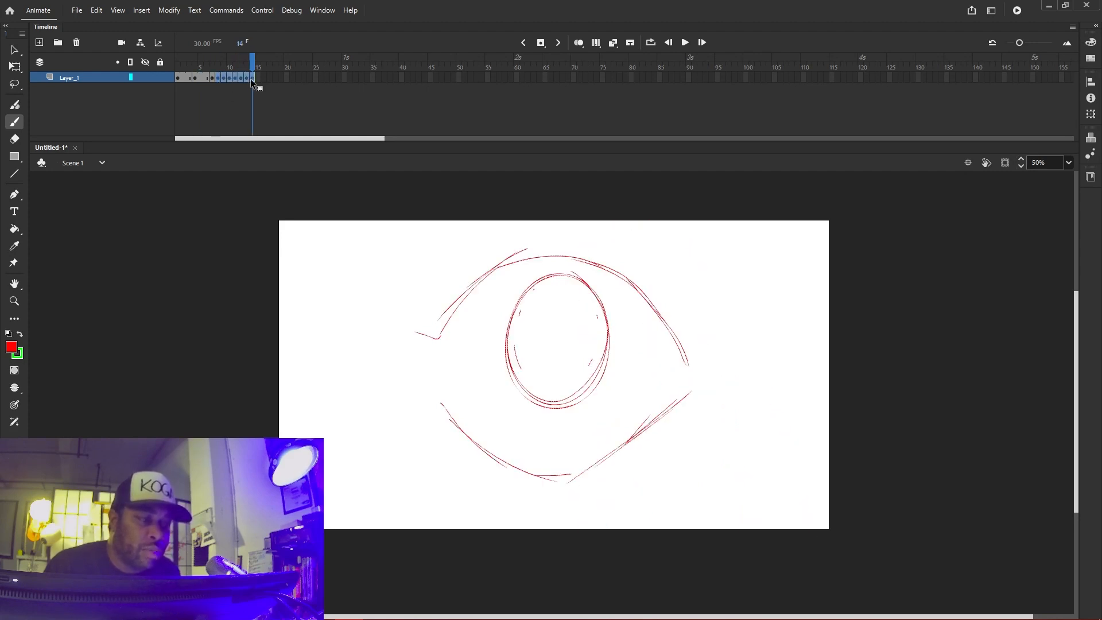
pyautogui.click(262, 79)
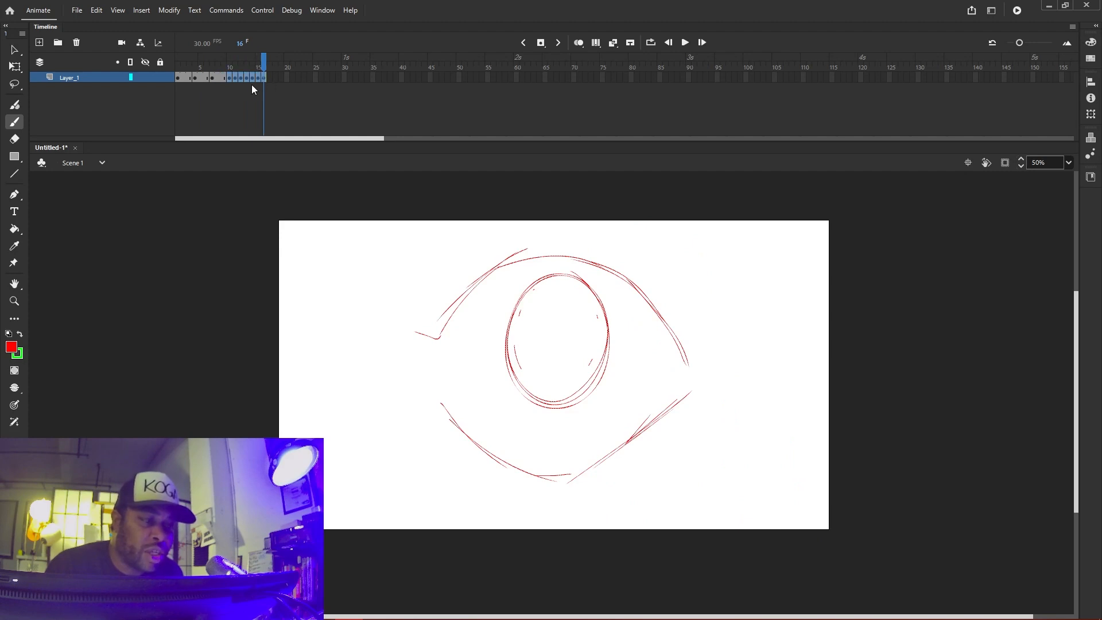
# Shift the keyframes from frame 11 onward two frames later, ending at frame 18, so the fourth drawing holds for three frames
pyautogui.click(236, 78)
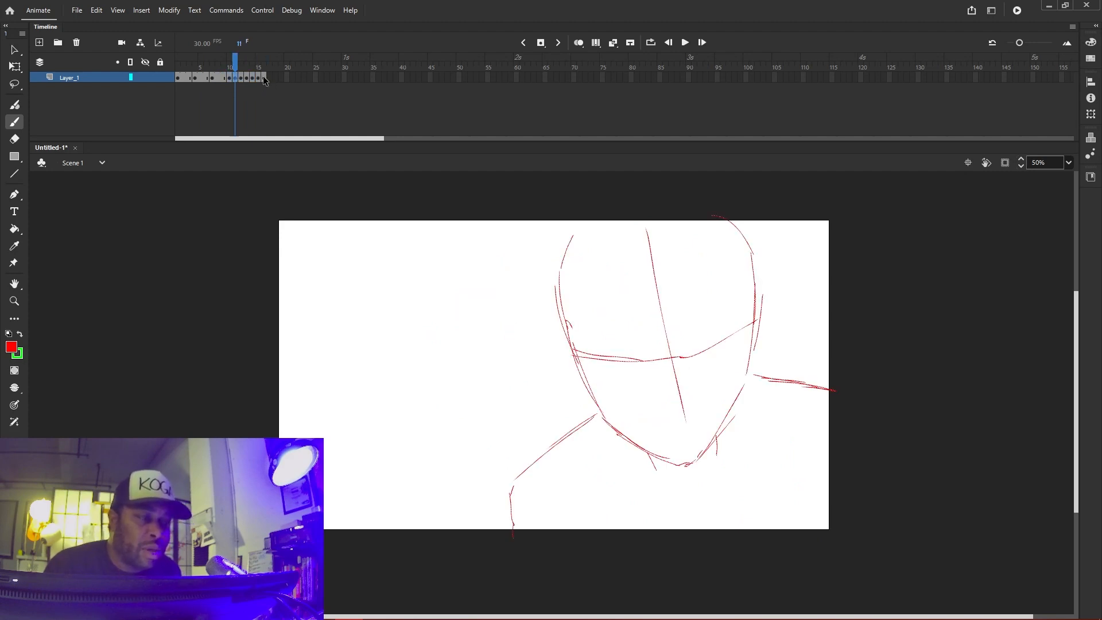
pyautogui.click(263, 79)
pyautogui.moveTo(269, 77); pyautogui.dragTo(274, 77)
# Shift the keyframes from frame 14 onward later, ending at frame 24, so the fifth, sixth and seventh drawings each hold for three frames
pyautogui.click(250, 80)
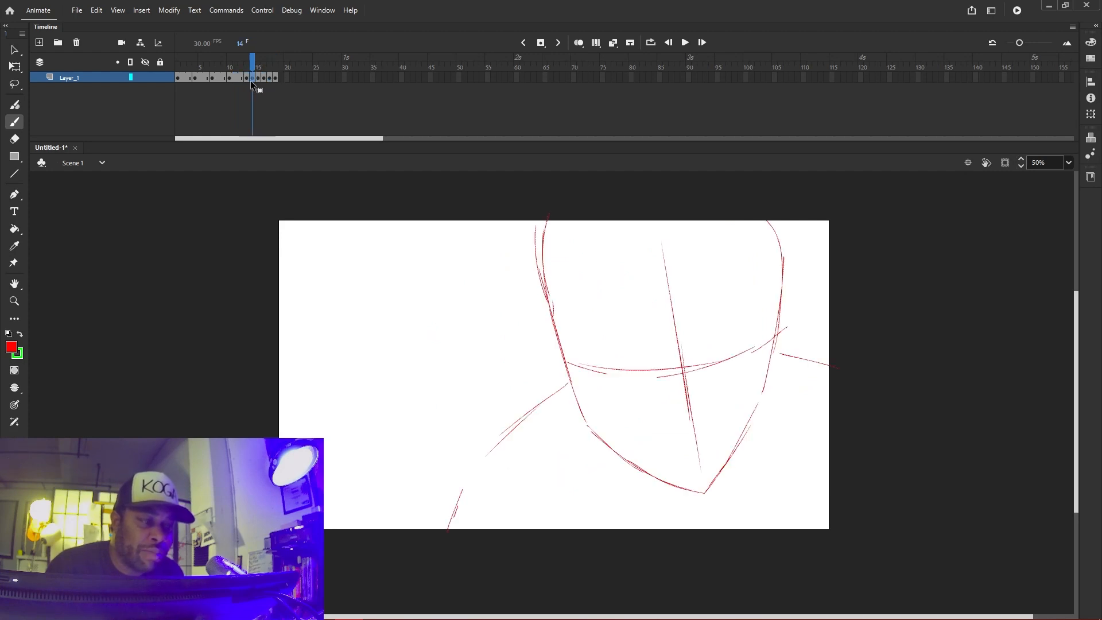
pyautogui.keyDown('shift'); pyautogui.click(273, 81); pyautogui.keyUp('shift')
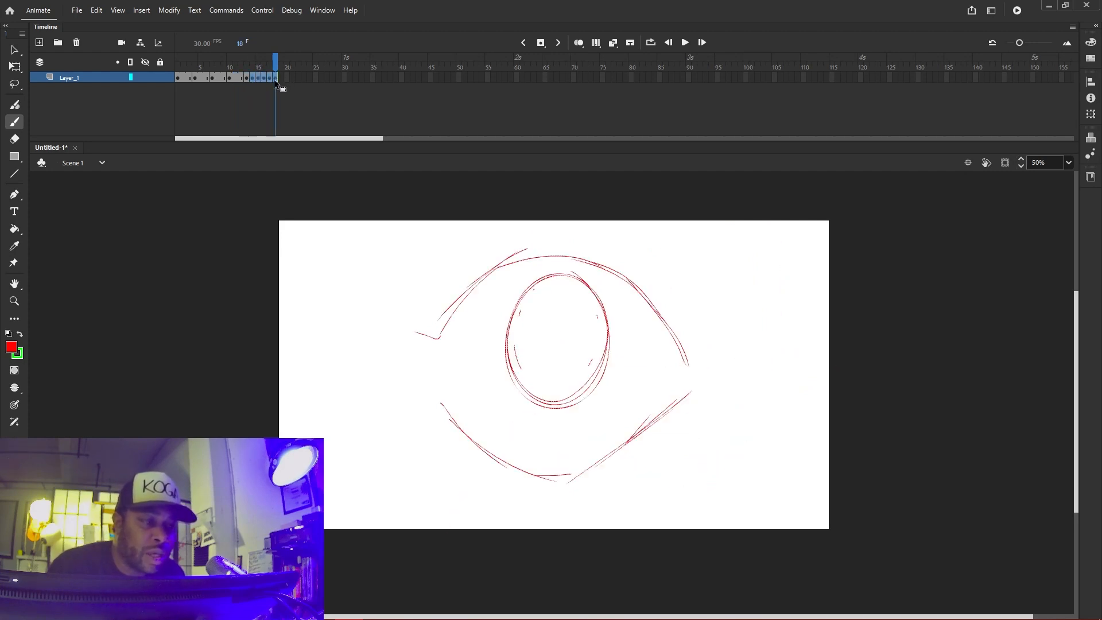
pyautogui.moveTo(285, 81); pyautogui.dragTo(304, 81)
# Move the last two keyframes to frames 25 and 28 so the eighth and ninth drawings also hold for three frames
pyautogui.click(309, 80)
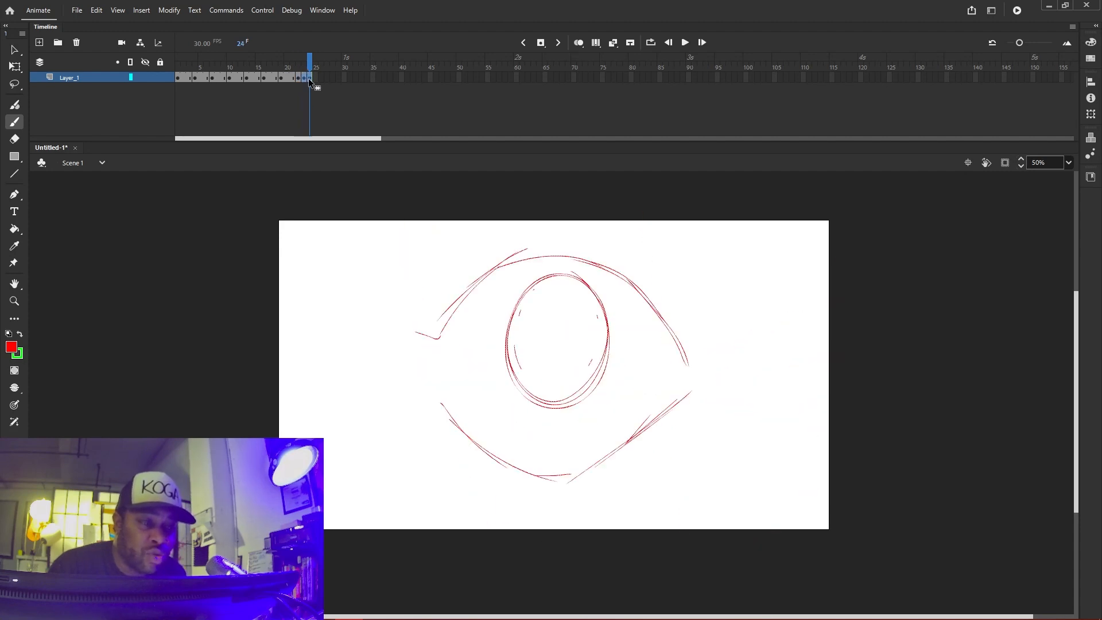
pyautogui.moveTo(312, 78); pyautogui.dragTo(319, 77)
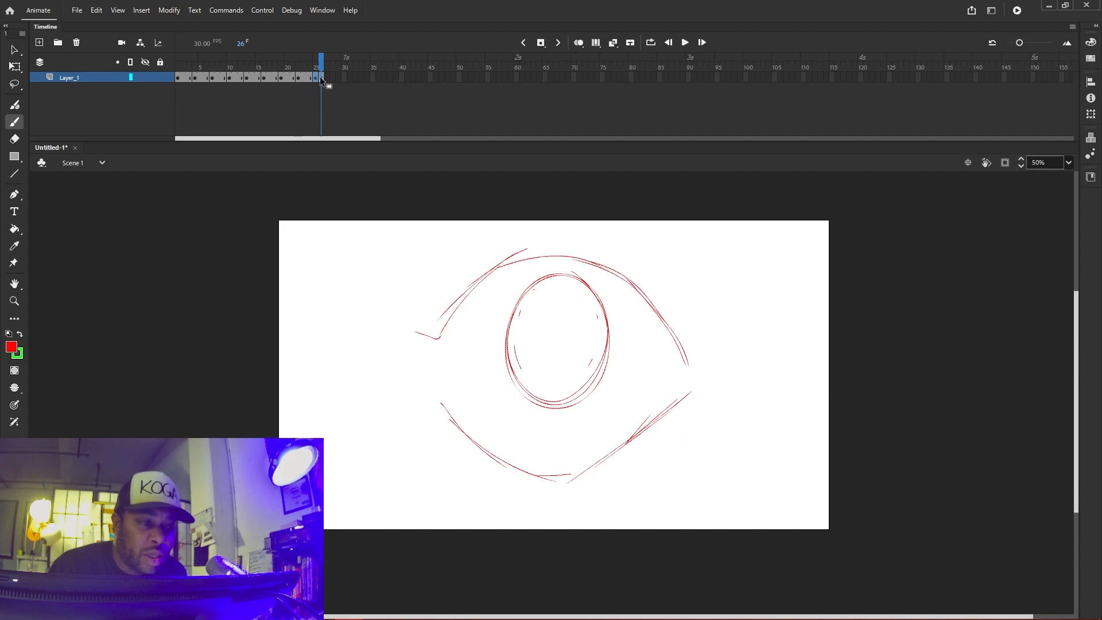
pyautogui.click(317, 79)
pyautogui.click(320, 80)
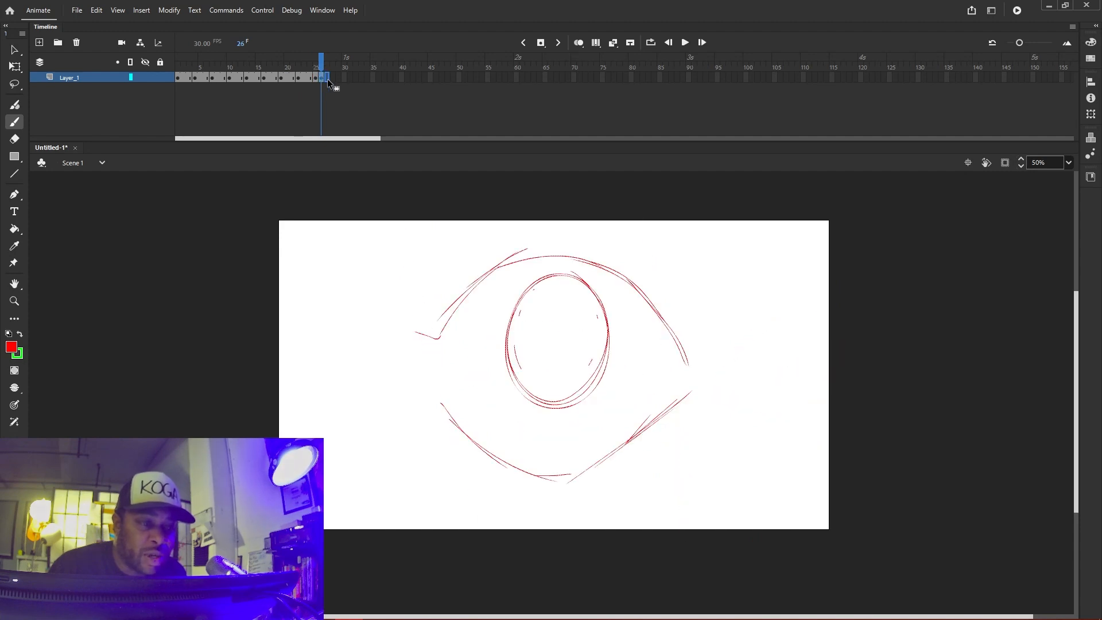
pyautogui.click(332, 78)
# Play the animation repeatedly from frame 1 to check the three-frame timing
pyautogui.click(180, 73)
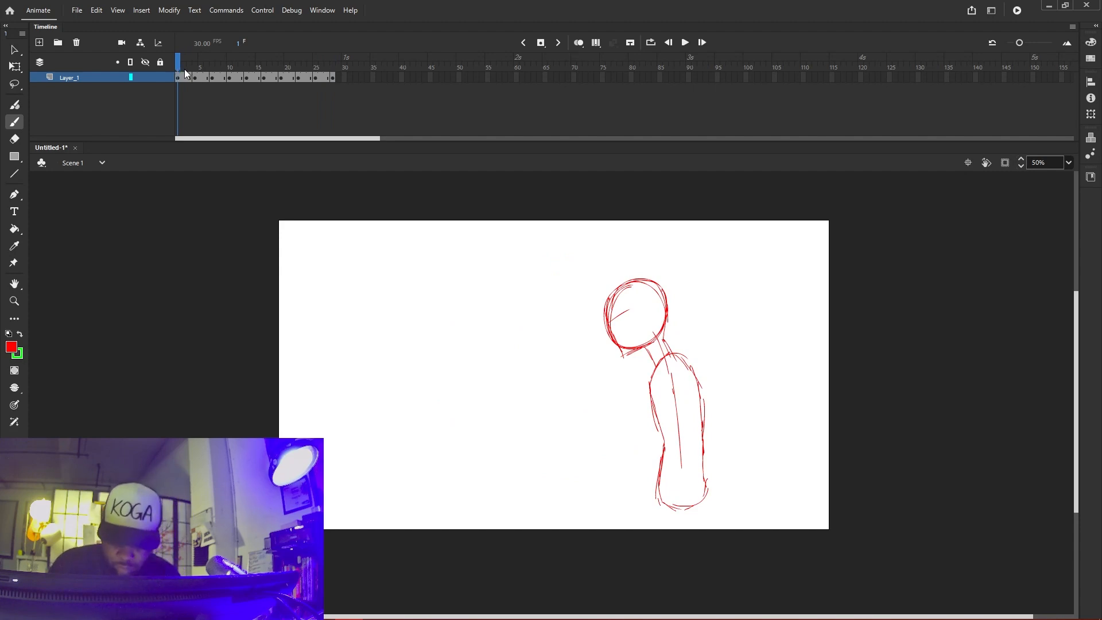
pyautogui.press('Return')
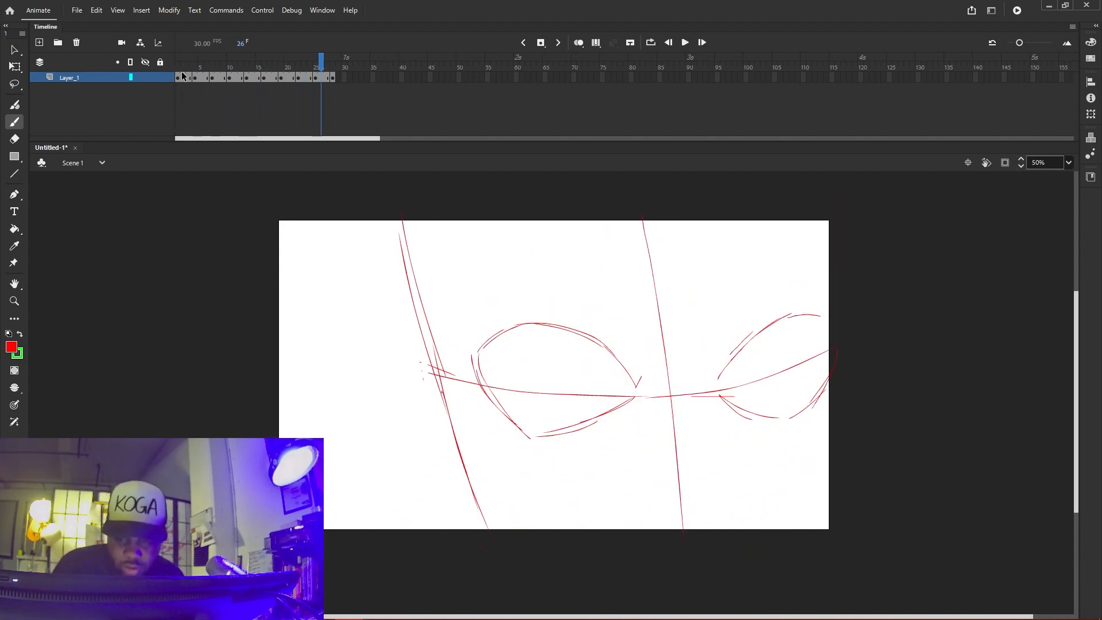
pyautogui.click(177, 64)
pyautogui.press('Return')
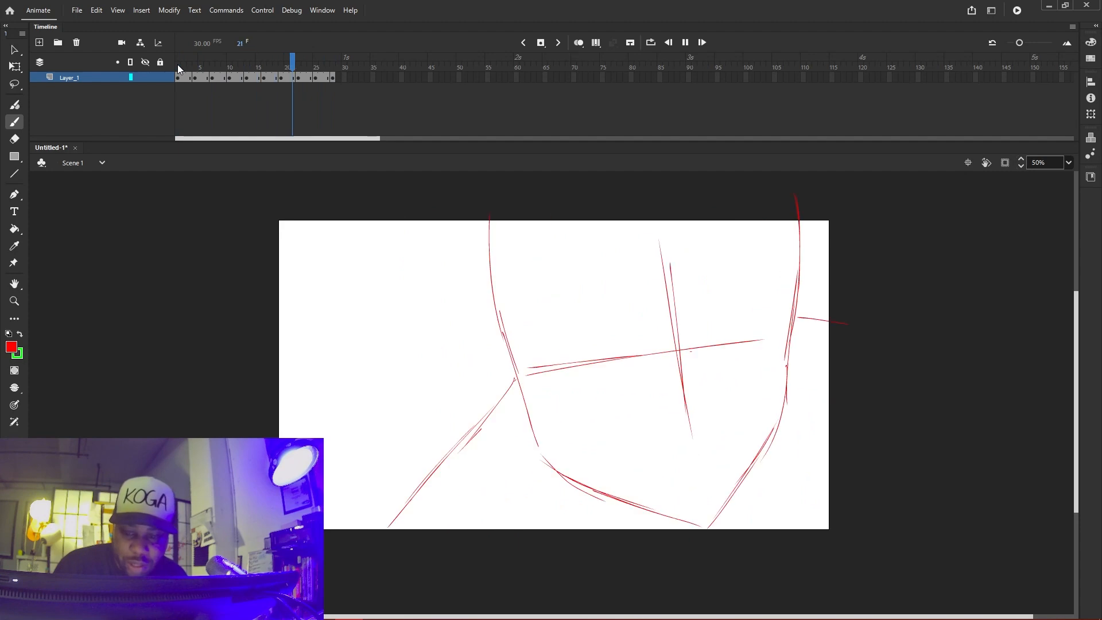
pyautogui.press('Return')
pyautogui.click(178, 68)
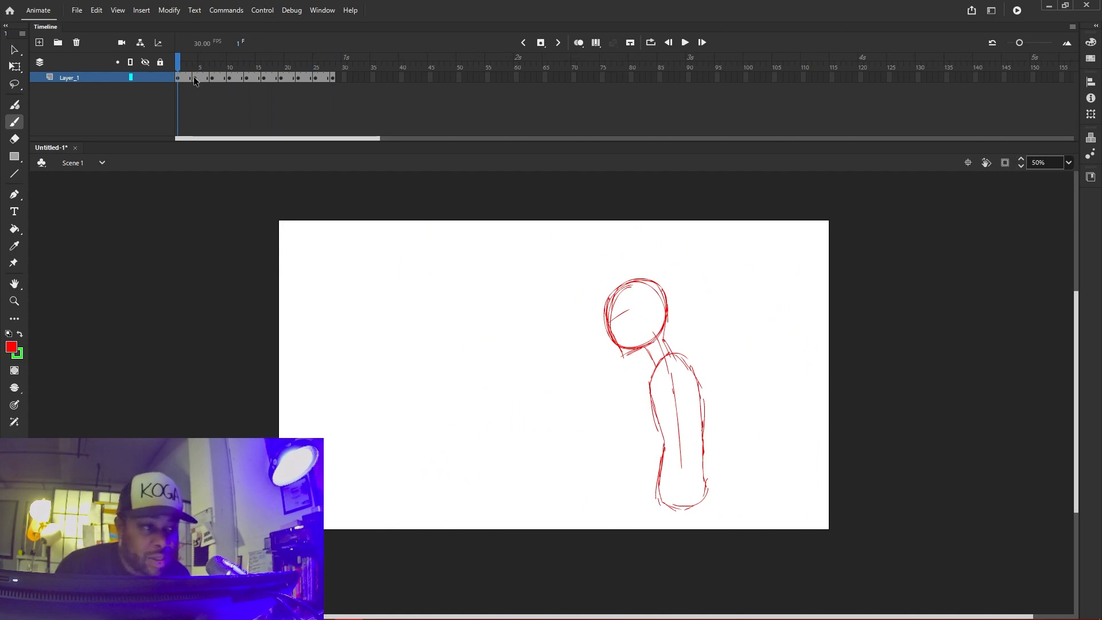
# Shift the keyframes from frame 4 onward two frames later, ending at frame 30, so the first drawing holds for five frames
pyautogui.click(194, 80)
pyautogui.keyDown('shift'); pyautogui.click(331, 80); pyautogui.keyUp('shift')
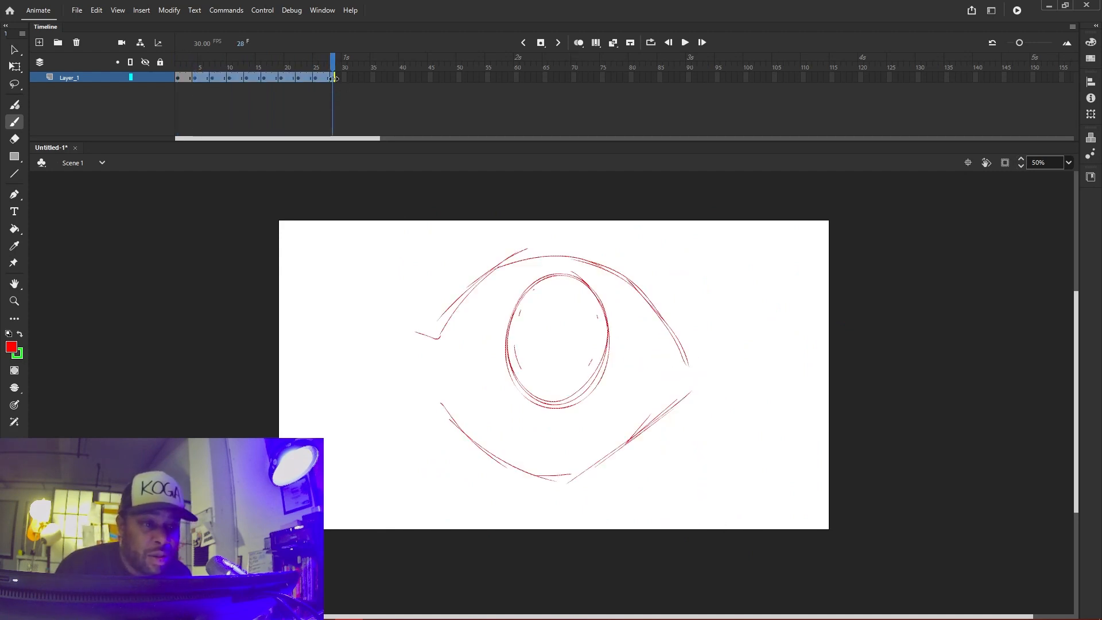
pyautogui.moveTo(332, 77); pyautogui.dragTo(343, 78)
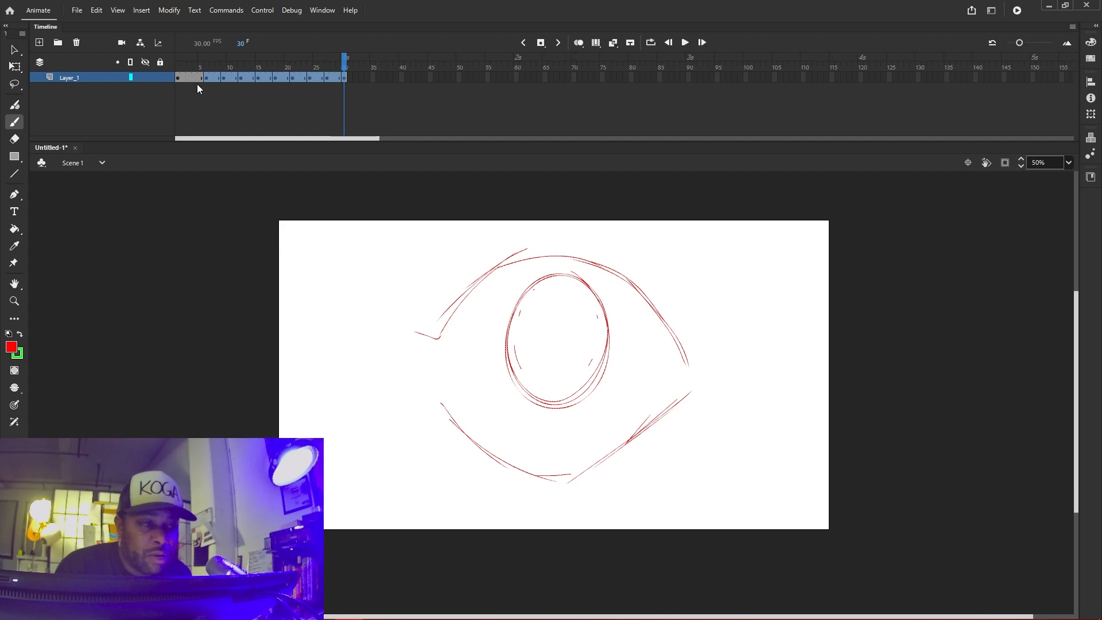
# Extend the second and third drawings to five frames each by shifting the keyframes after each one later, ending at frame 34
pyautogui.click(223, 78)
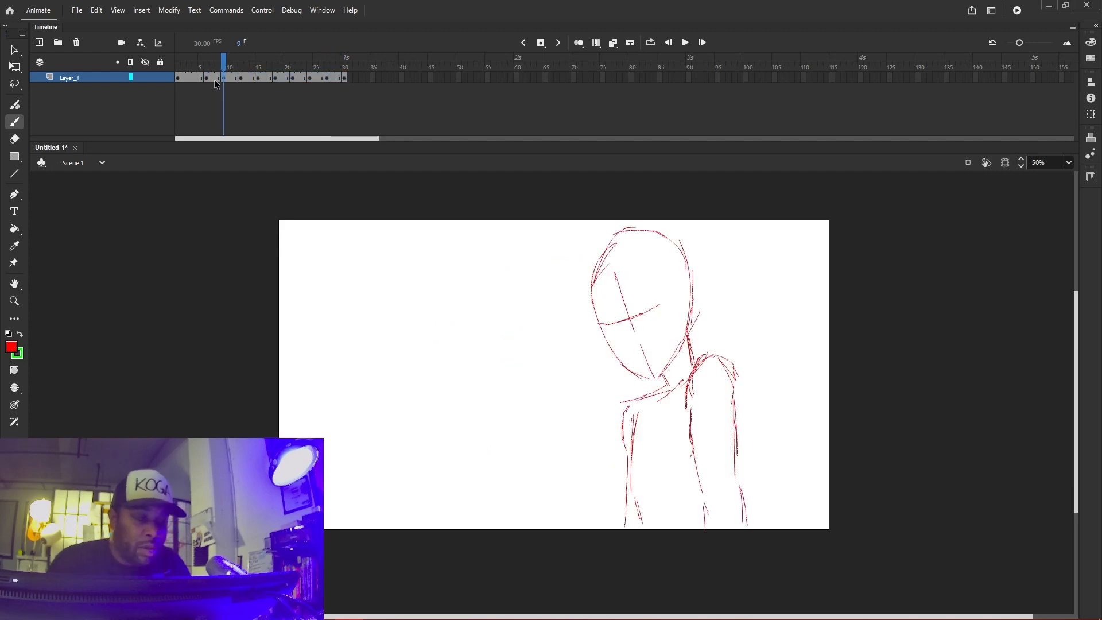
pyautogui.keyDown('shift'); pyautogui.click(343, 79); pyautogui.keyUp('shift')
pyautogui.moveTo(344, 79); pyautogui.dragTo(348, 84)
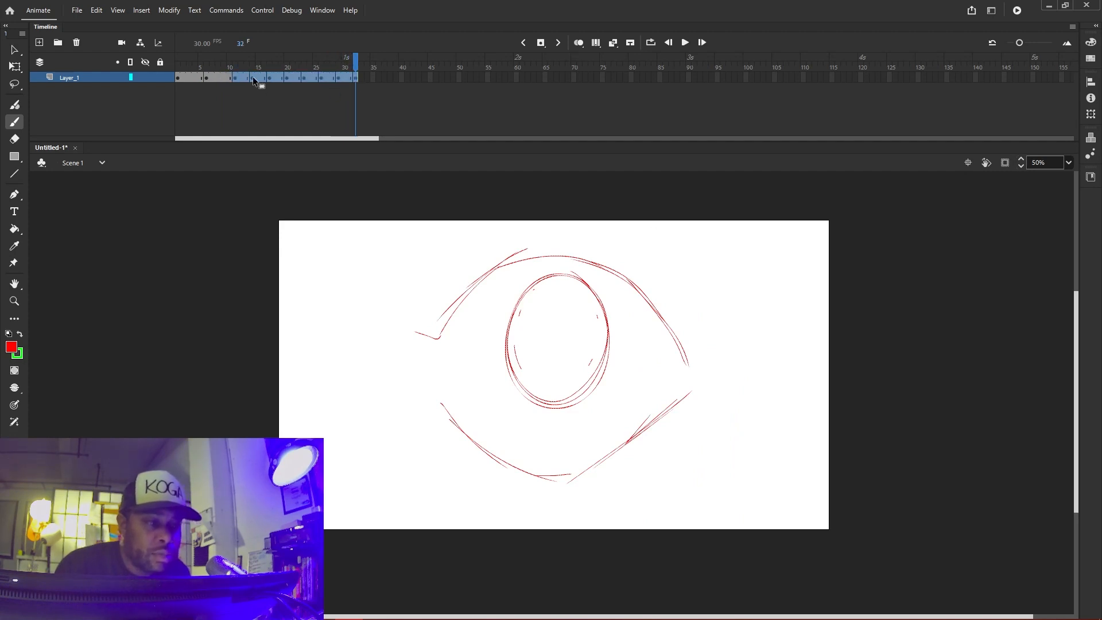
pyautogui.click(252, 77)
pyautogui.keyDown('shift'); pyautogui.click(356, 78); pyautogui.keyUp('shift')
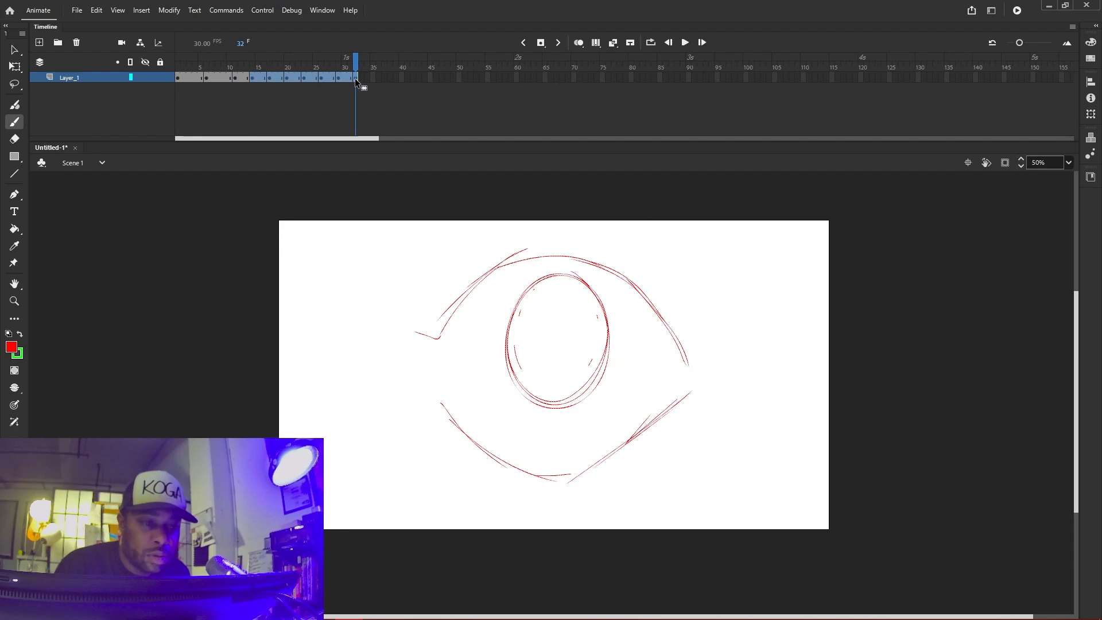
# Extend the fourth and fifth drawings to five frames each by shifting the keyframes after each one later, ending at frame 38
pyautogui.click(280, 78)
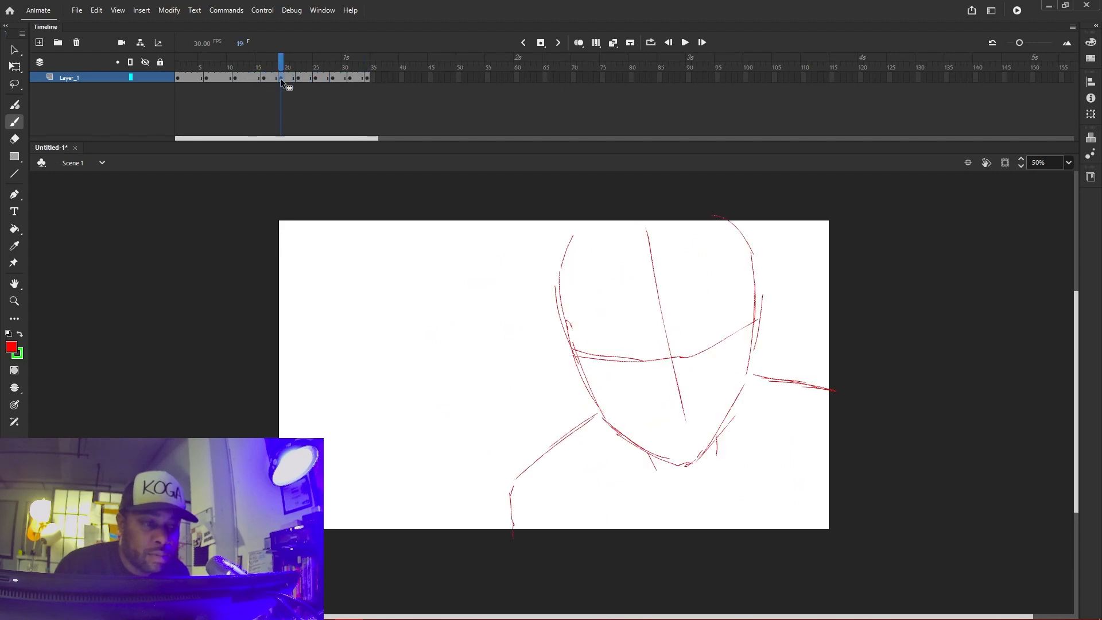
pyautogui.keyDown('shift'); pyautogui.click(368, 80); pyautogui.keyUp('shift')
pyautogui.moveTo(367, 79); pyautogui.dragTo(377, 78)
pyautogui.click(309, 80)
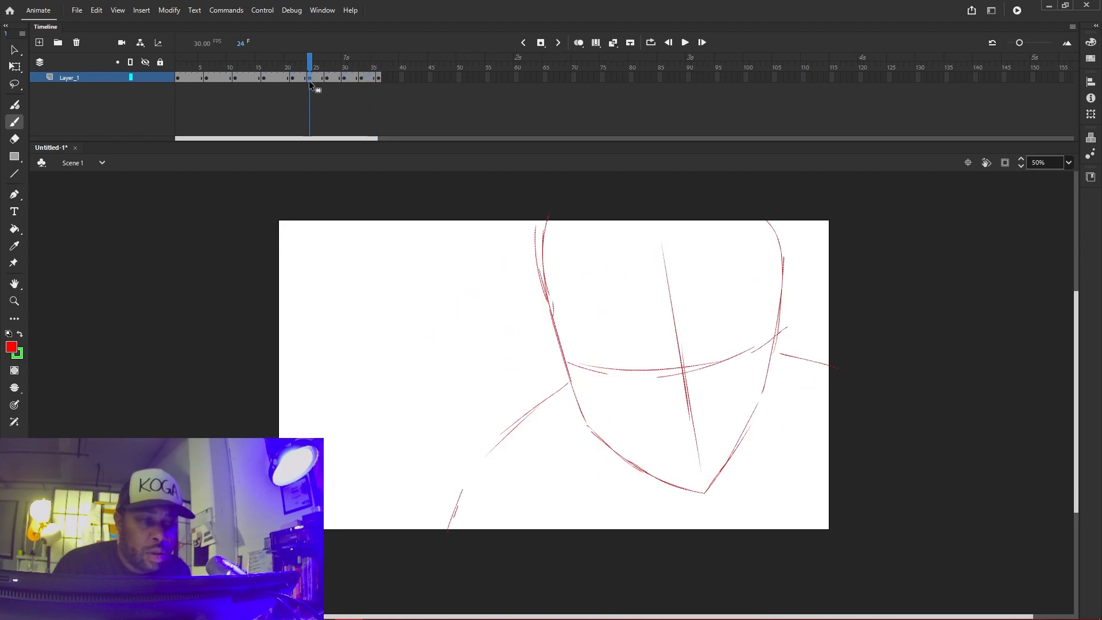
pyautogui.keyDown('shift'); pyautogui.click(377, 78); pyautogui.keyUp('shift')
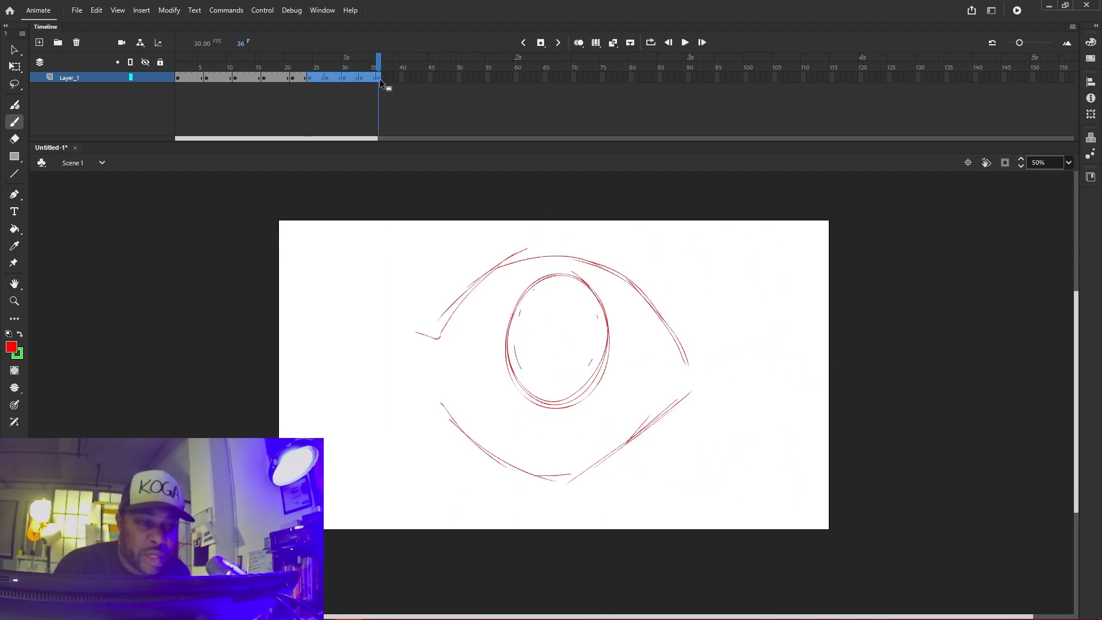
pyautogui.moveTo(388, 80); pyautogui.dragTo(388, 80)
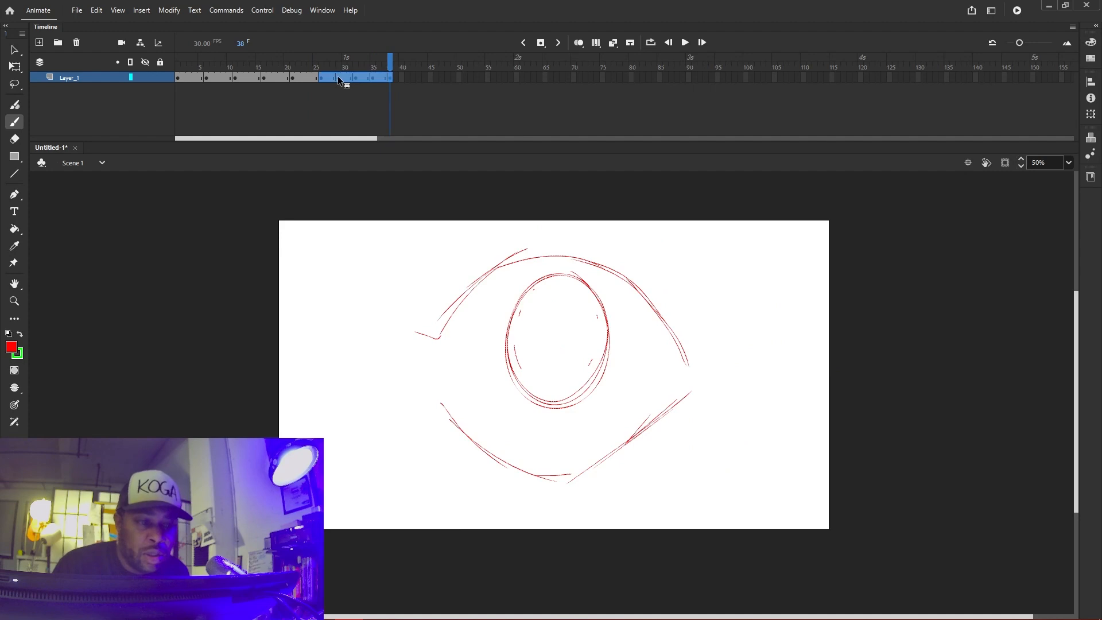
# Extend the sixth and seventh drawings to five frames each by shifting the keyframes after each one later, ending at frame 42
pyautogui.click(337, 77)
pyautogui.keyDown('shift'); pyautogui.click(391, 78); pyautogui.keyUp('shift')
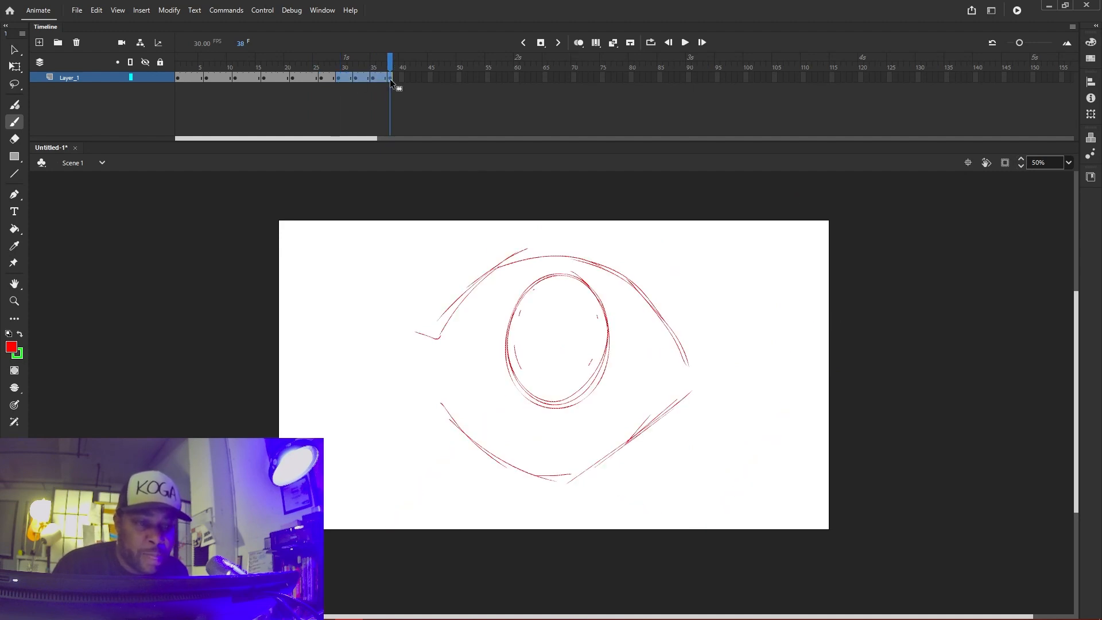
pyautogui.moveTo(396, 81); pyautogui.dragTo(407, 79)
pyautogui.click(367, 78)
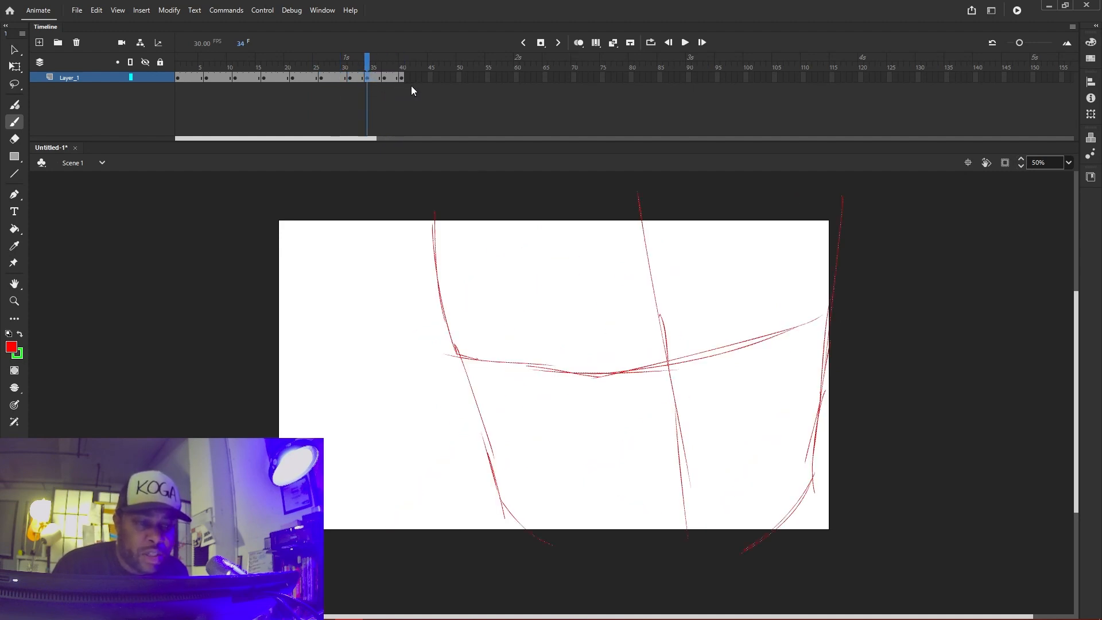
pyautogui.keyDown('shift'); pyautogui.click(403, 81); pyautogui.keyUp('shift')
pyautogui.moveTo(402, 80); pyautogui.dragTo(412, 82)
# Move the last two keyframes to frames 41 and 46, and extend the final eye drawing to frame 60
pyautogui.click(394, 78)
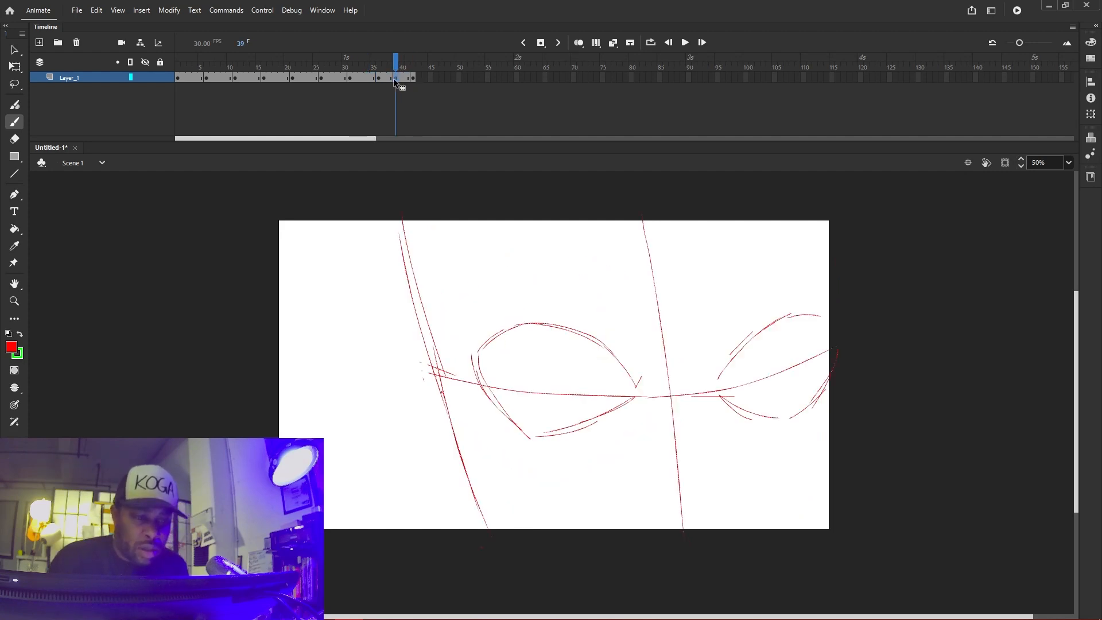
pyautogui.moveTo(395, 79); pyautogui.dragTo(409, 78)
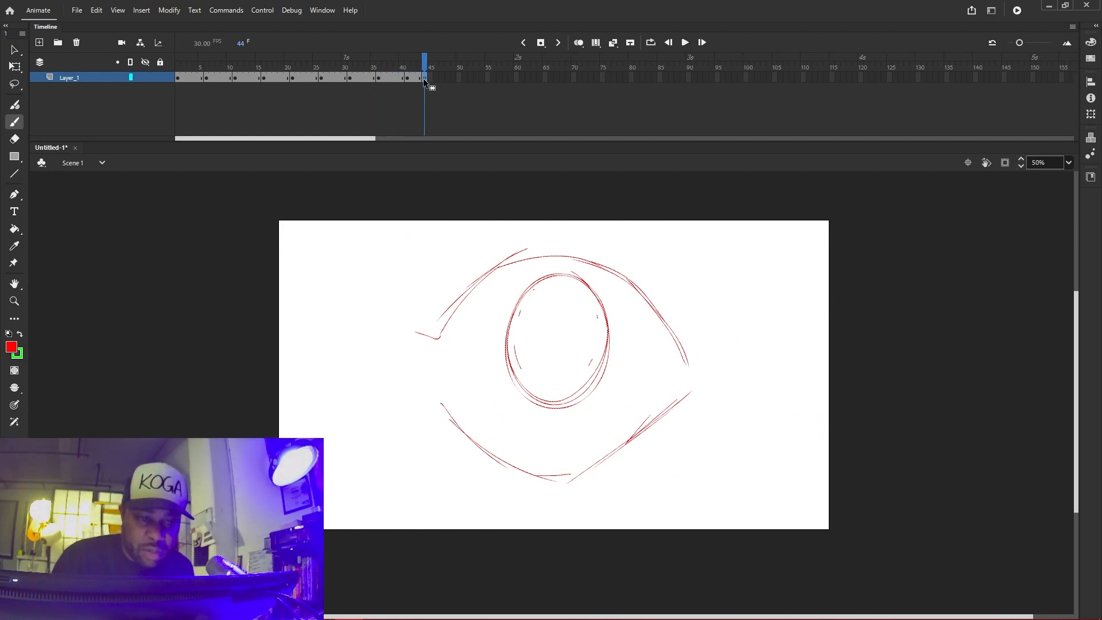
pyautogui.press('F5')
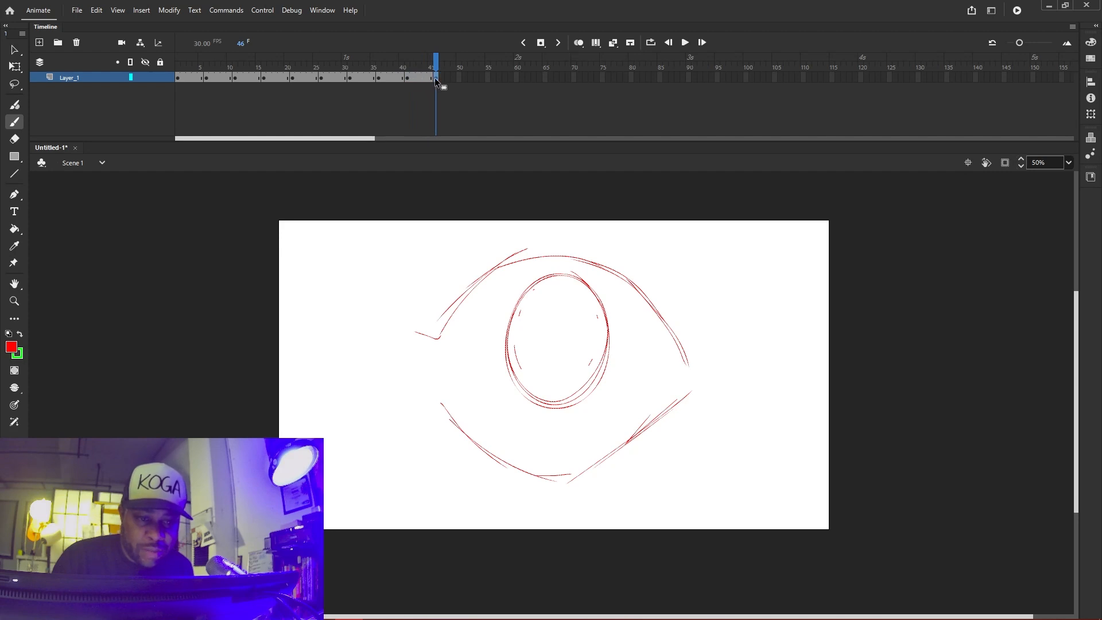
pyautogui.click(515, 77)
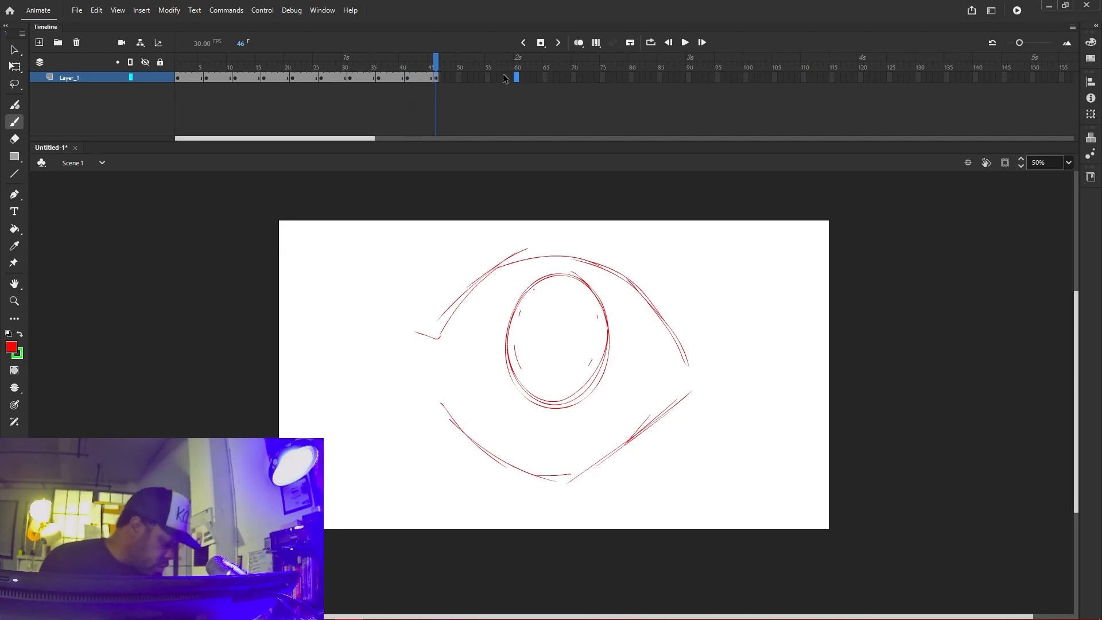
pyautogui.press('F5')
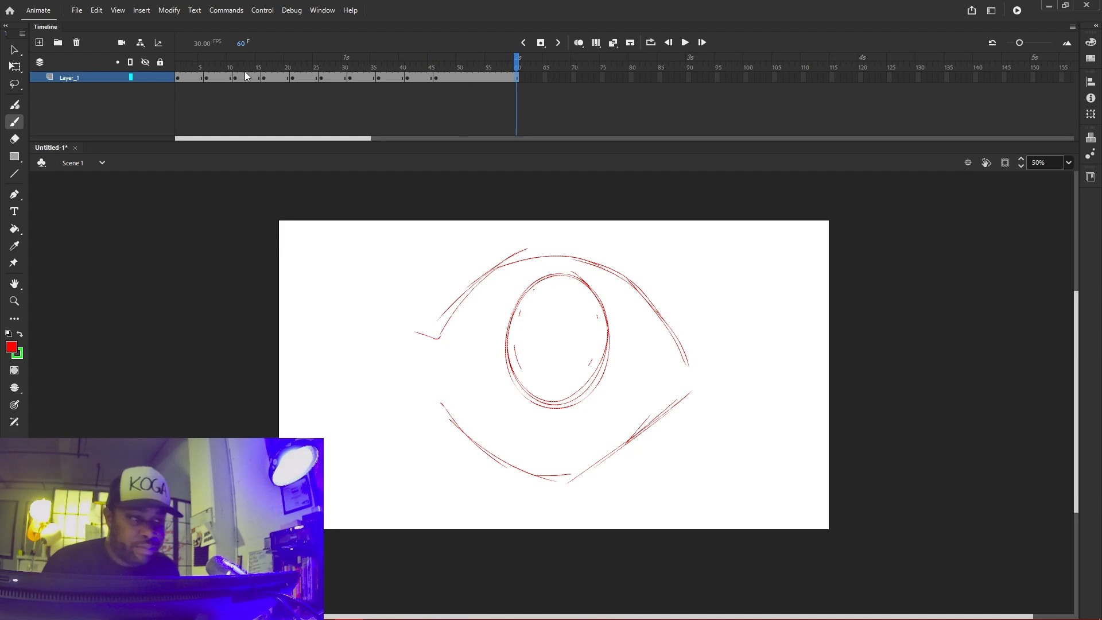
# Play the animation from frame 1 and scrub through the final face and eye drawings to check the five-frame timing
pyautogui.click(176, 68)
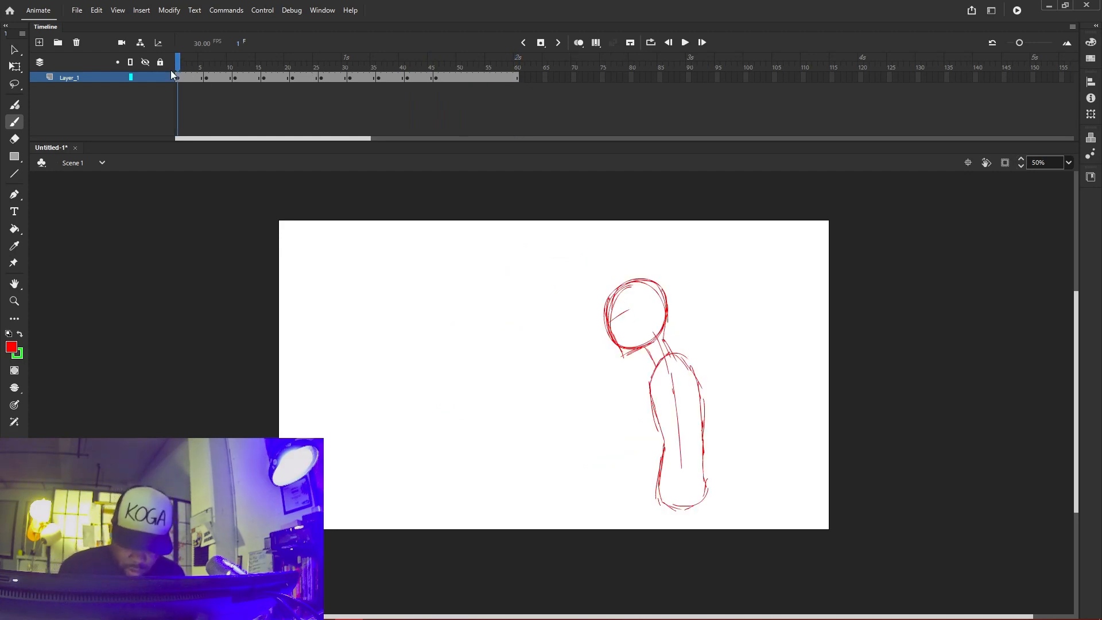
pyautogui.press('Return')
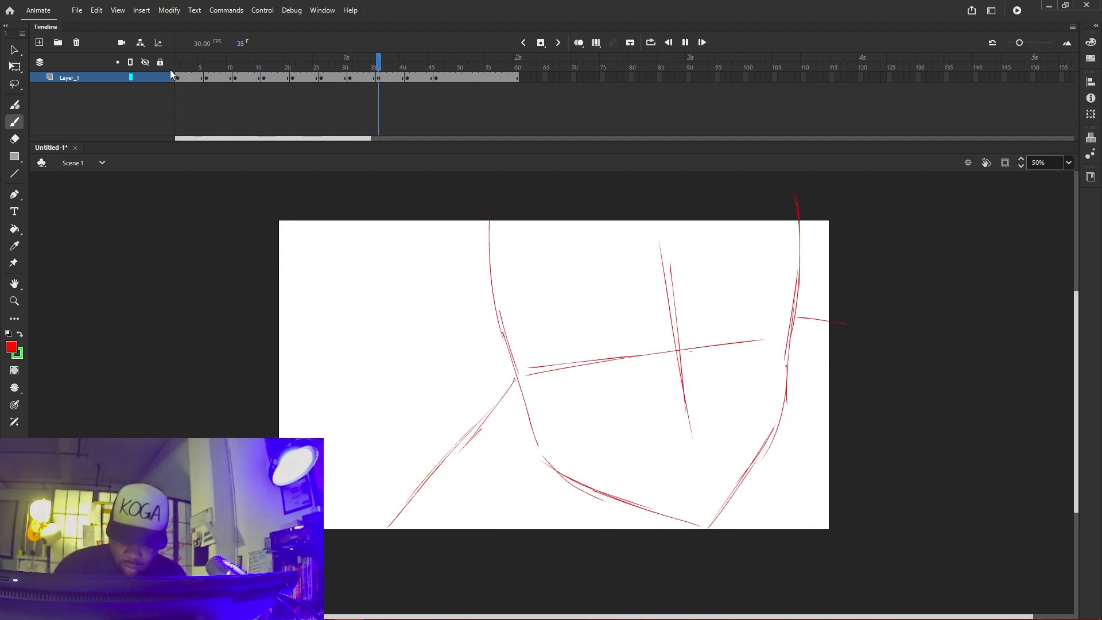
pyautogui.press('Return')
pyautogui.moveTo(344, 62); pyautogui.dragTo(450, 68)
pyautogui.moveTo(451, 68); pyautogui.dragTo(376, 69)
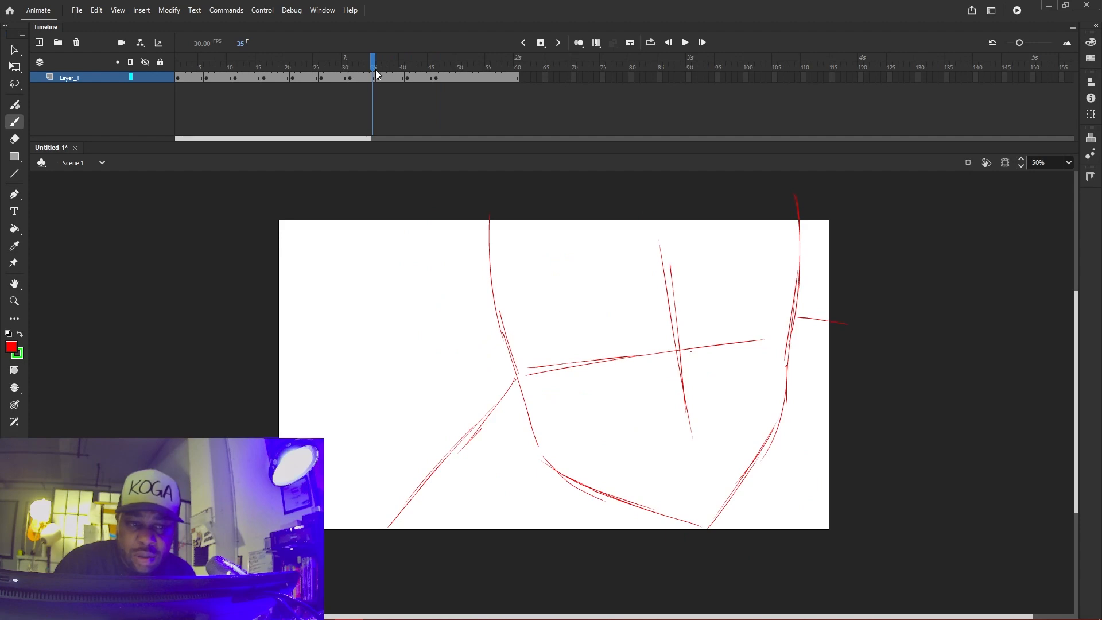
# Move the last two keyframes earlier to frames 39 and 42 so the two drawings before the eye close-up hold for three frames each
pyautogui.click(435, 80)
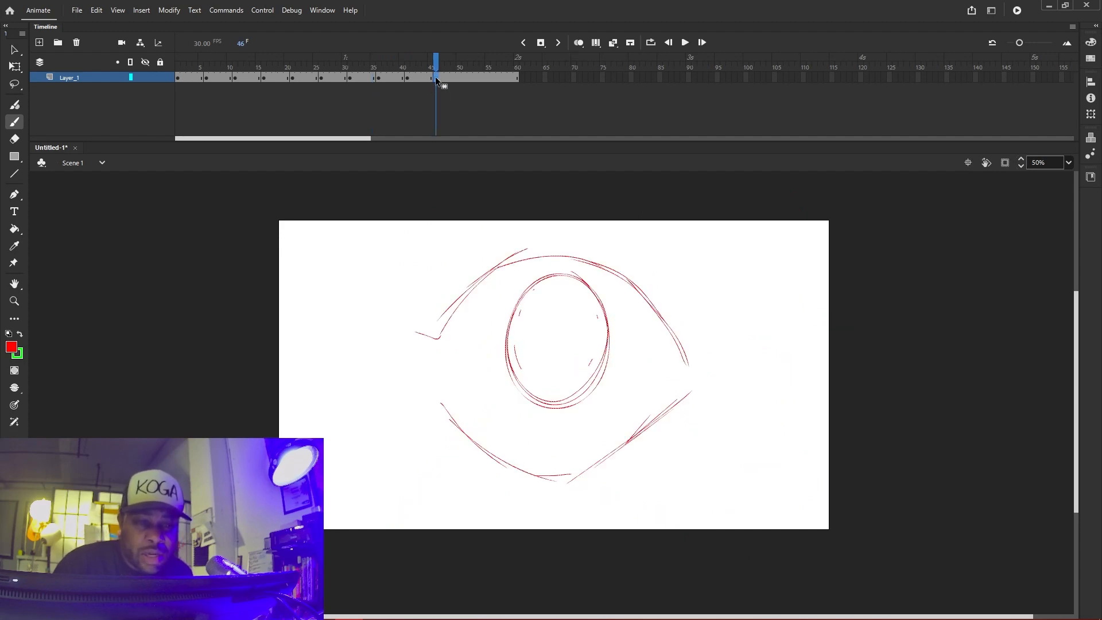
pyautogui.click(426, 77)
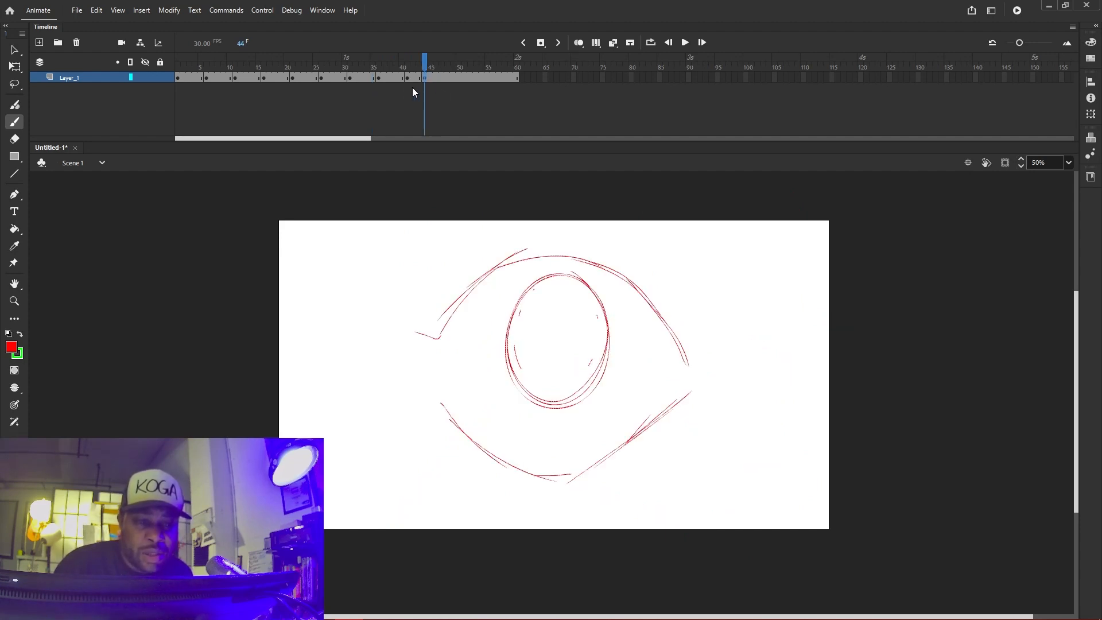
pyautogui.click(406, 78)
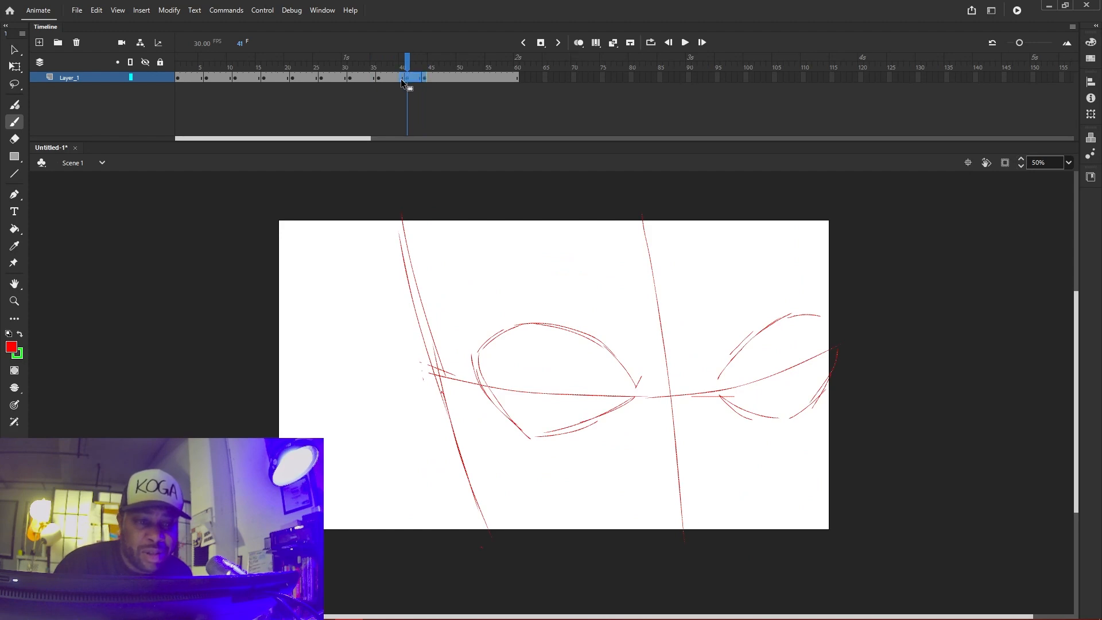
pyautogui.click(396, 78)
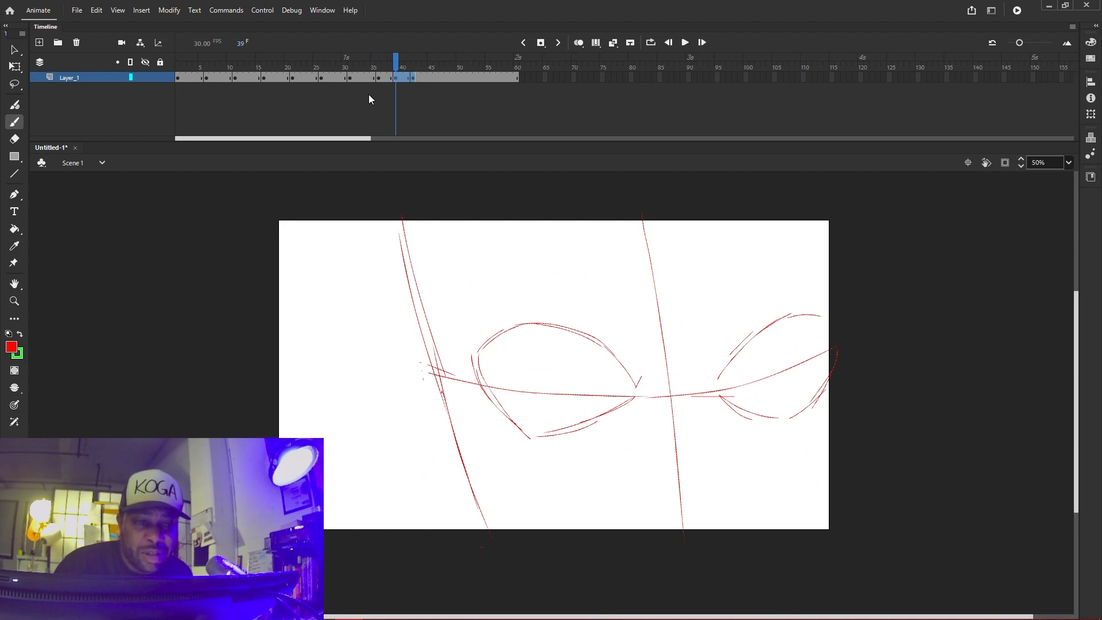
# On frame 1, erase the construction lines inside the figure's neck and torso
pyautogui.click(179, 67)
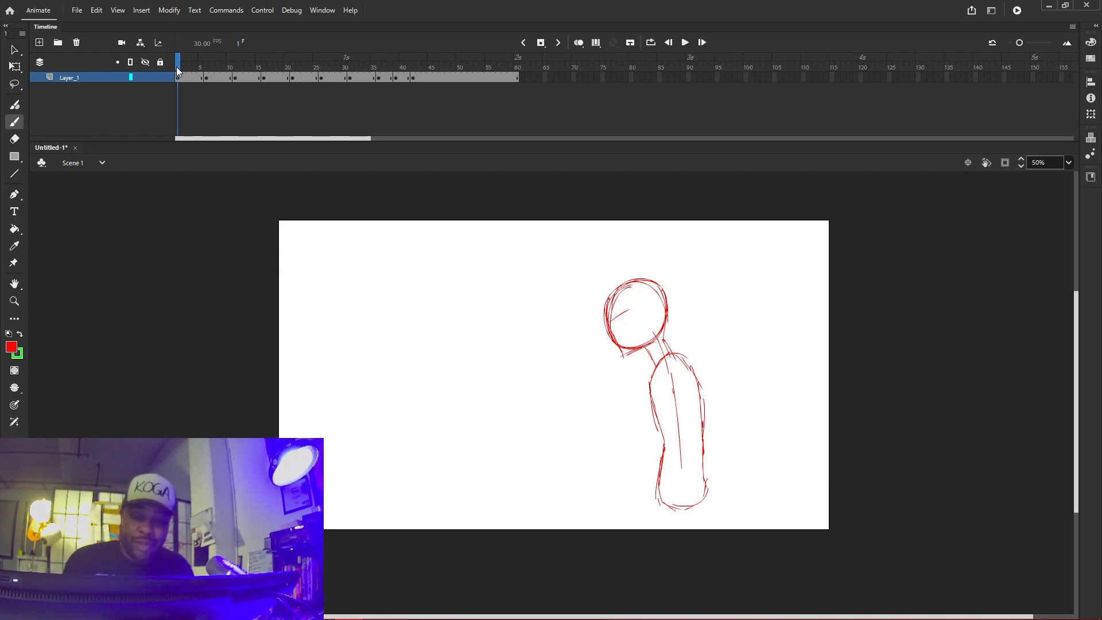
pyautogui.press('e')
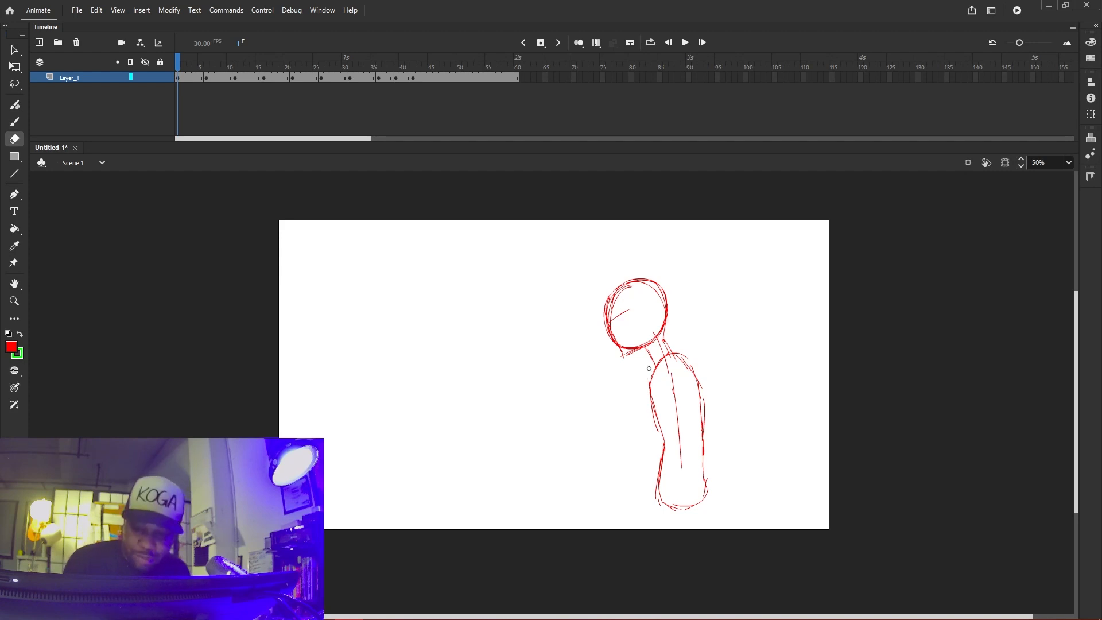
pyautogui.moveTo(637, 343)
pyautogui.mouseDown()
pyautogui.moveTo(613, 343)
pyautogui.moveTo(673, 426)
pyautogui.moveTo(681, 468)
pyautogui.moveTo(678, 439)
pyautogui.moveTo(666, 531)
pyautogui.mouseUp()
# Sketch the upper legs below the hips and redraw the lower back with an inward curve at the waist
pyautogui.press('b')
pyautogui.moveTo(659, 485); pyautogui.dragTo(666, 534)
pyautogui.moveTo(702, 471); pyautogui.dragTo(698, 539)
pyautogui.moveTo(696, 425); pyautogui.dragTo(698, 460)
pyautogui.moveTo(696, 387)
pyautogui.mouseDown()
pyautogui.moveTo(699, 450)
pyautogui.moveTo(697, 439)
pyautogui.mouseUp()
pyautogui.hotkey('ctrl', 'z')
pyautogui.moveTo(694, 369)
pyautogui.mouseDown()
pyautogui.moveTo(697, 412)
pyautogui.moveTo(694, 375)
pyautogui.mouseUp()
# Redraw the nape and upper back contour, and erase the old outer line along the back
pyautogui.moveTo(661, 332); pyautogui.dragTo(674, 357)
pyautogui.moveTo(663, 333)
pyautogui.mouseDown()
pyautogui.moveTo(688, 366)
pyautogui.moveTo(677, 354)
pyautogui.mouseUp()
pyautogui.moveTo(662, 332); pyautogui.dragTo(678, 354)
pyautogui.moveTo(683, 361); pyautogui.dragTo(693, 372)
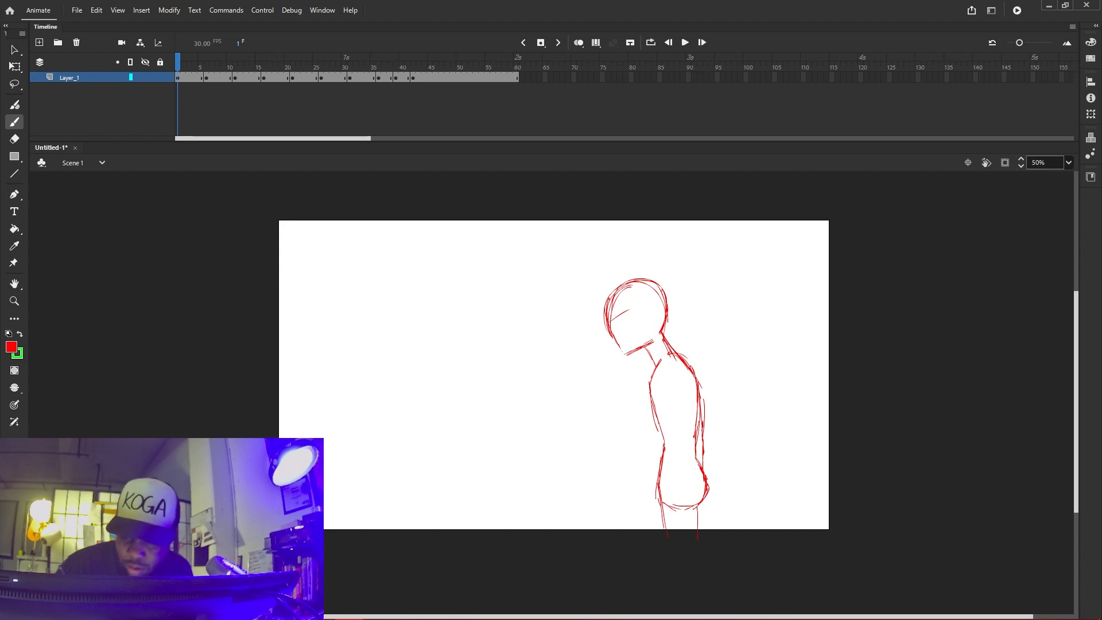
pyautogui.hotkey('ctrl', 'z')
pyautogui.hotkey('ctrl', 'z')
pyautogui.hotkey('ctrl', 'z')
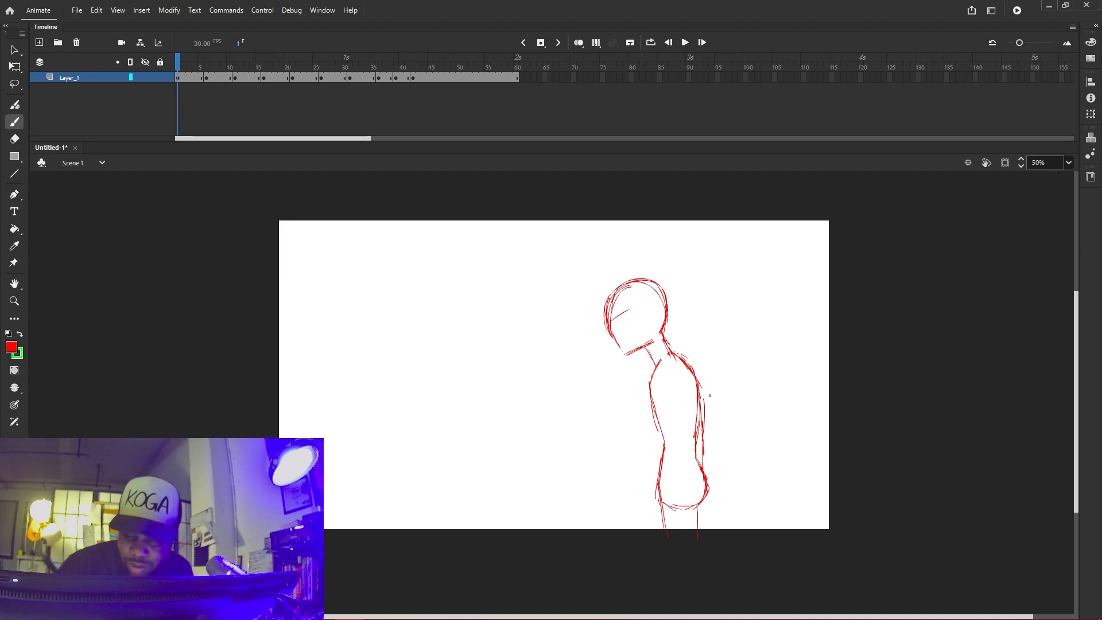
pyautogui.press('e')
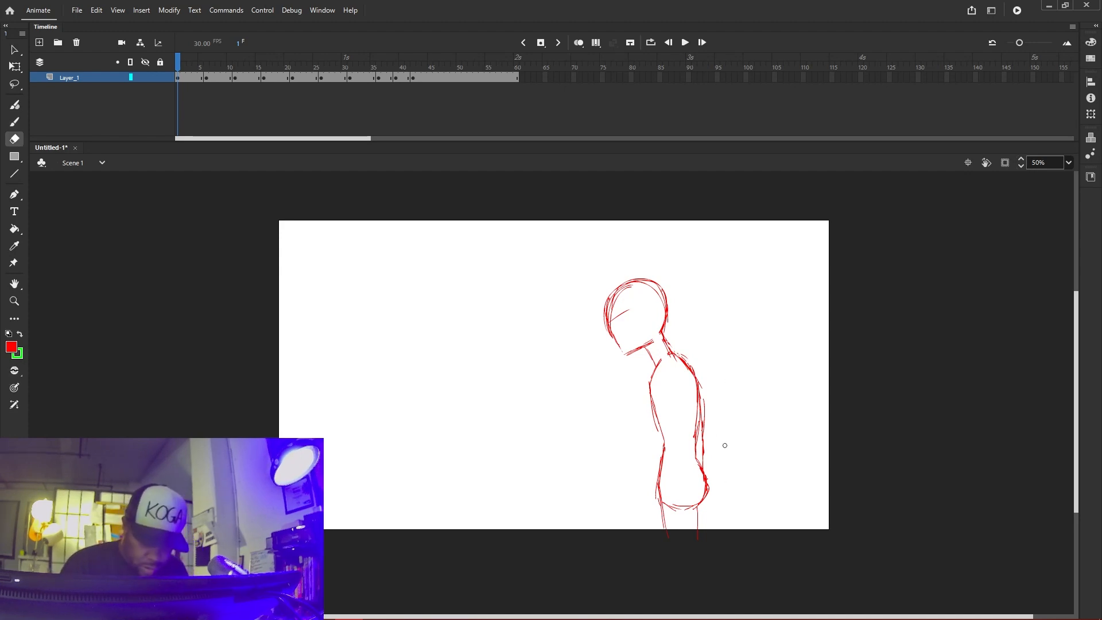
pyautogui.moveTo(697, 391); pyautogui.dragTo(707, 470)
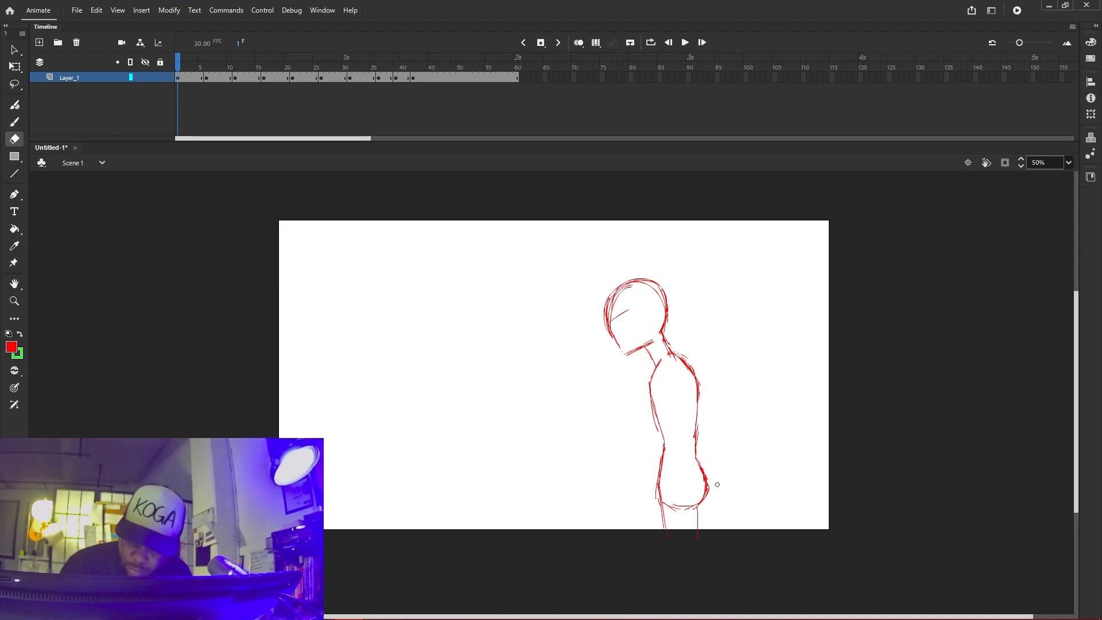
# Draw the near arm hanging from the shoulder, bent slightly at the elbow, with the hand in front of the hips
pyautogui.press('b')
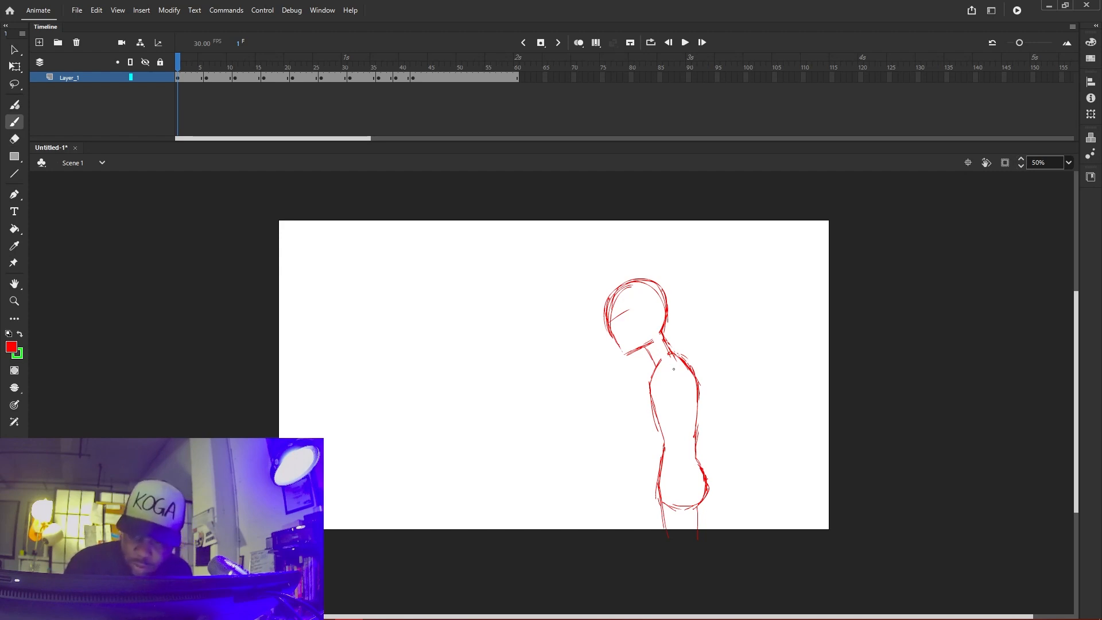
pyautogui.moveTo(666, 376)
pyautogui.mouseDown()
pyautogui.moveTo(680, 352)
pyautogui.moveTo(689, 364)
pyautogui.moveTo(684, 352)
pyautogui.moveTo(686, 424)
pyautogui.moveTo(704, 426)
pyautogui.moveTo(682, 429)
pyautogui.moveTo(660, 485)
pyautogui.mouseUp()
pyautogui.press('ctrl')
pyautogui.moveTo(686, 435)
pyautogui.mouseDown()
pyautogui.moveTo(677, 464)
pyautogui.moveTo(707, 435)
pyautogui.moveTo(684, 493)
pyautogui.moveTo(645, 520)
pyautogui.mouseUp()
pyautogui.moveTo(646, 517)
pyautogui.mouseDown()
pyautogui.moveTo(666, 525)
pyautogui.moveTo(644, 521)
pyautogui.moveTo(642, 532)
pyautogui.mouseUp()
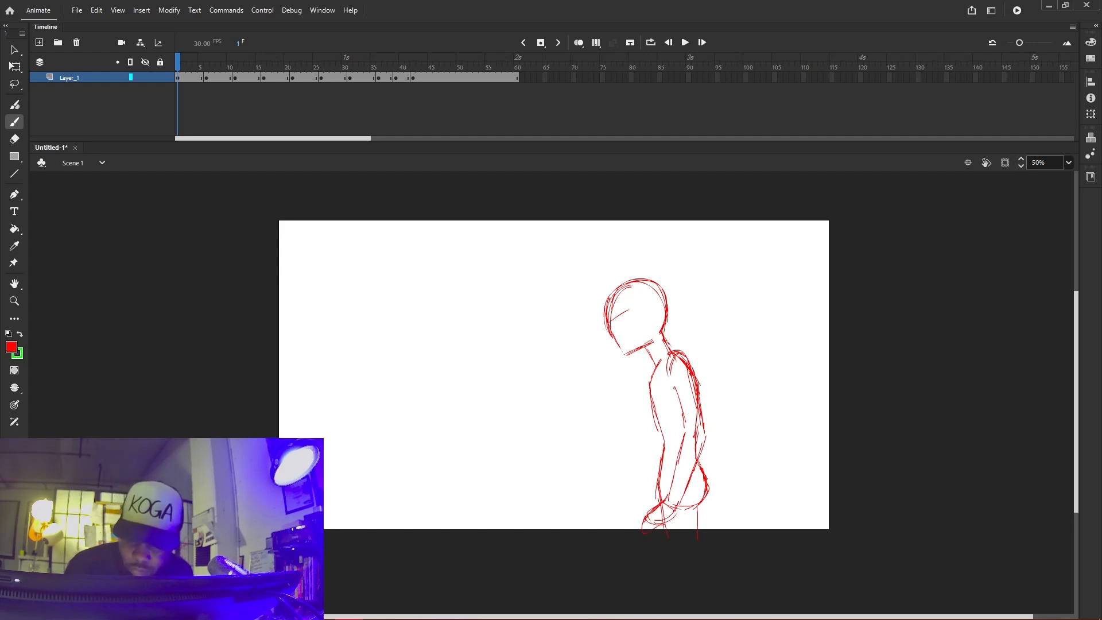
# Draw the profile nose, jaw and ear on the head, and erase the surplus circle and chin lines
pyautogui.moveTo(604, 307); pyautogui.dragTo(603, 318)
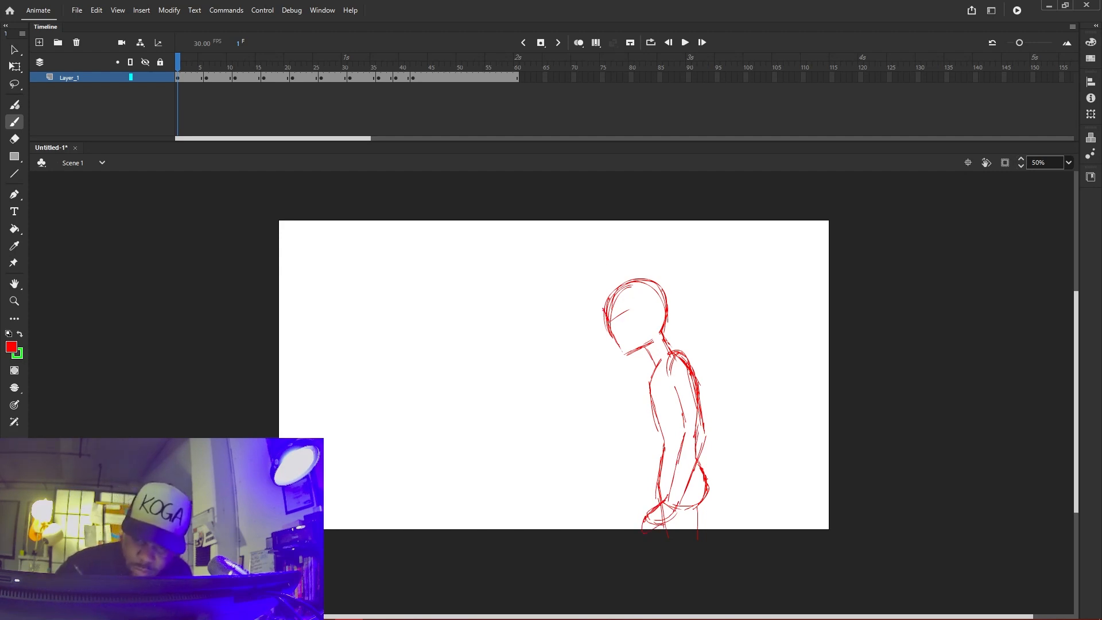
pyautogui.moveTo(602, 334)
pyautogui.mouseDown()
pyautogui.moveTo(628, 360)
pyautogui.moveTo(655, 297)
pyautogui.moveTo(654, 325)
pyautogui.moveTo(652, 312)
pyautogui.mouseUp()
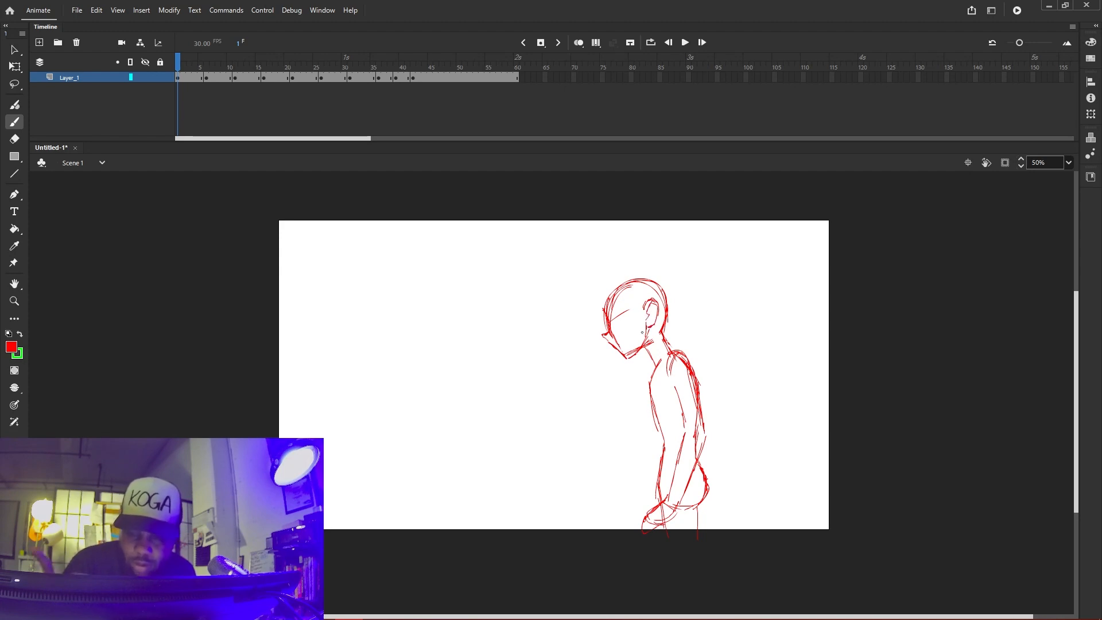
pyautogui.press('e')
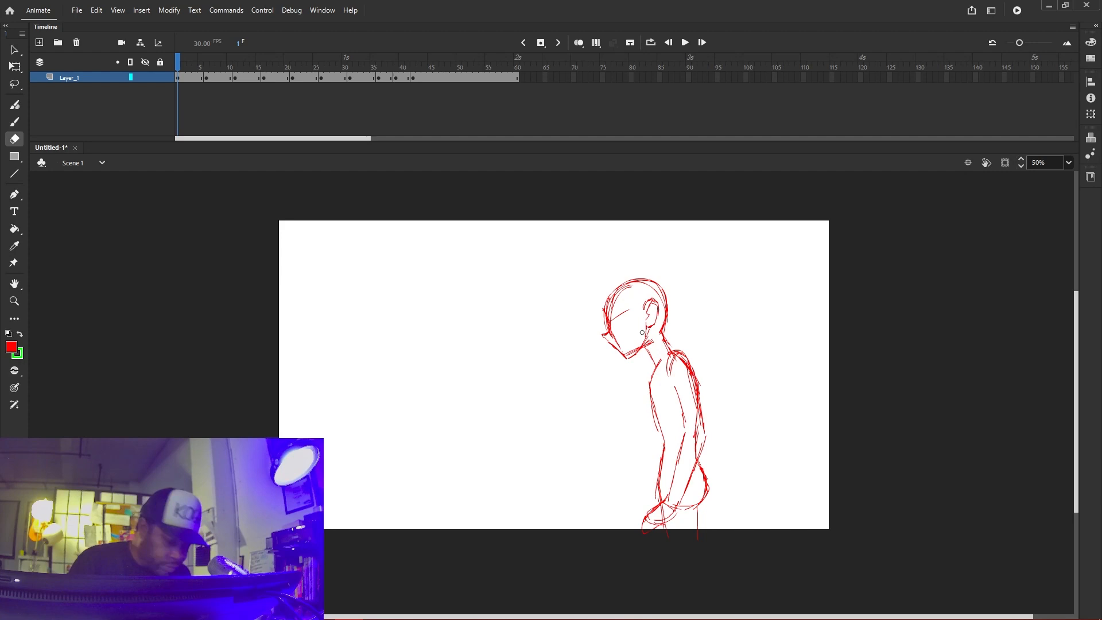
pyautogui.moveTo(613, 337); pyautogui.dragTo(612, 331)
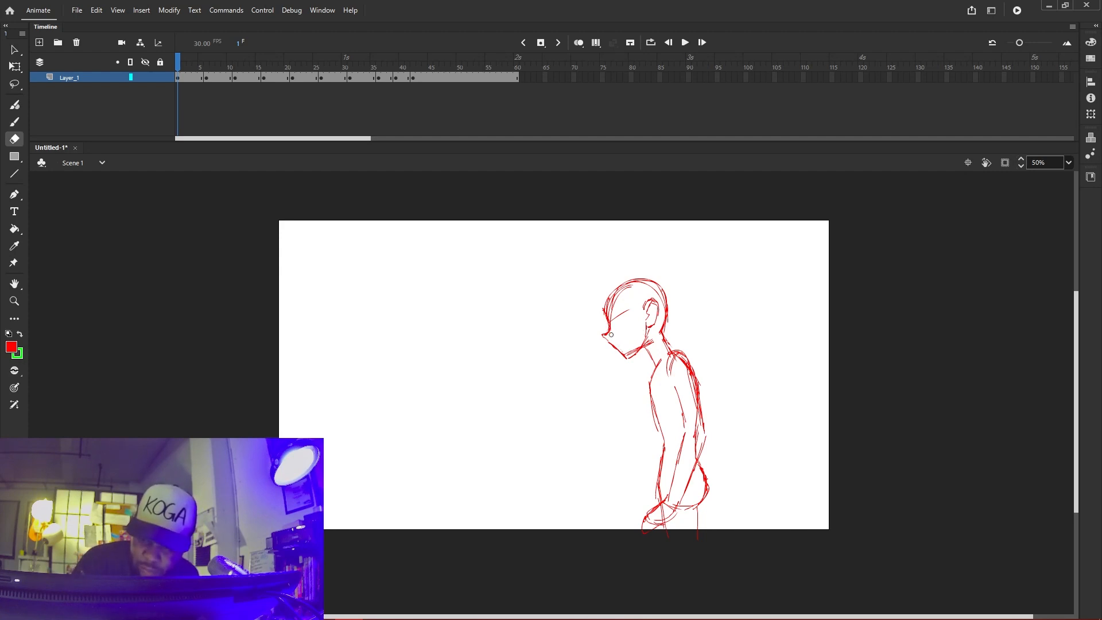
pyautogui.moveTo(604, 323); pyautogui.dragTo(622, 292)
pyautogui.moveTo(625, 351); pyautogui.dragTo(653, 339)
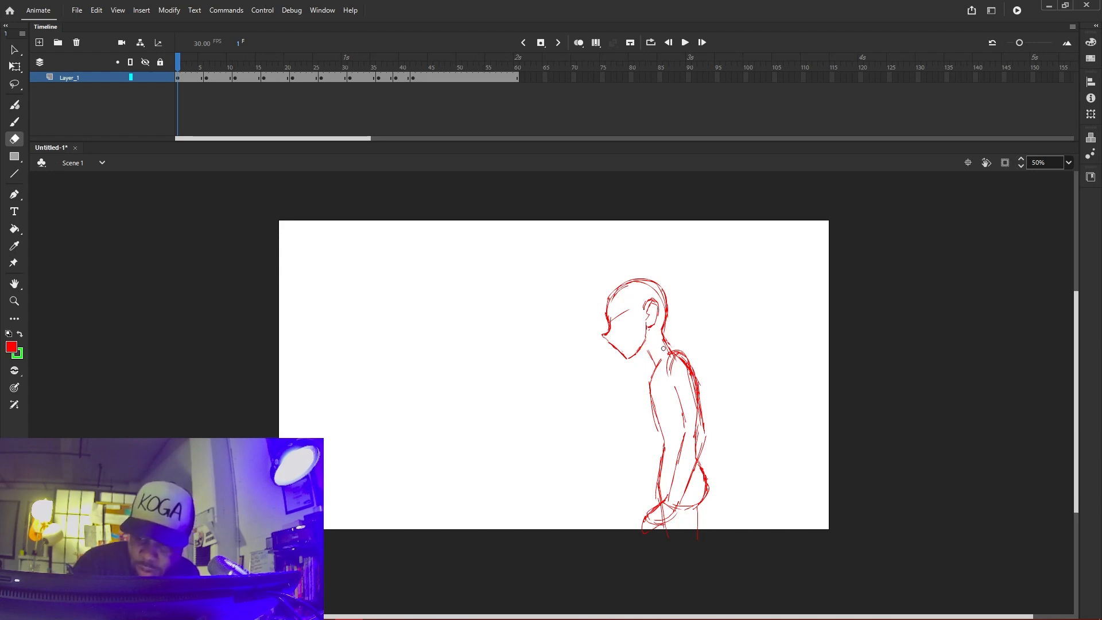
# Erase the torso lines crossing the near arm, and strengthen the arm outline and fingers
pyautogui.moveTo(691, 400); pyautogui.dragTo(690, 462)
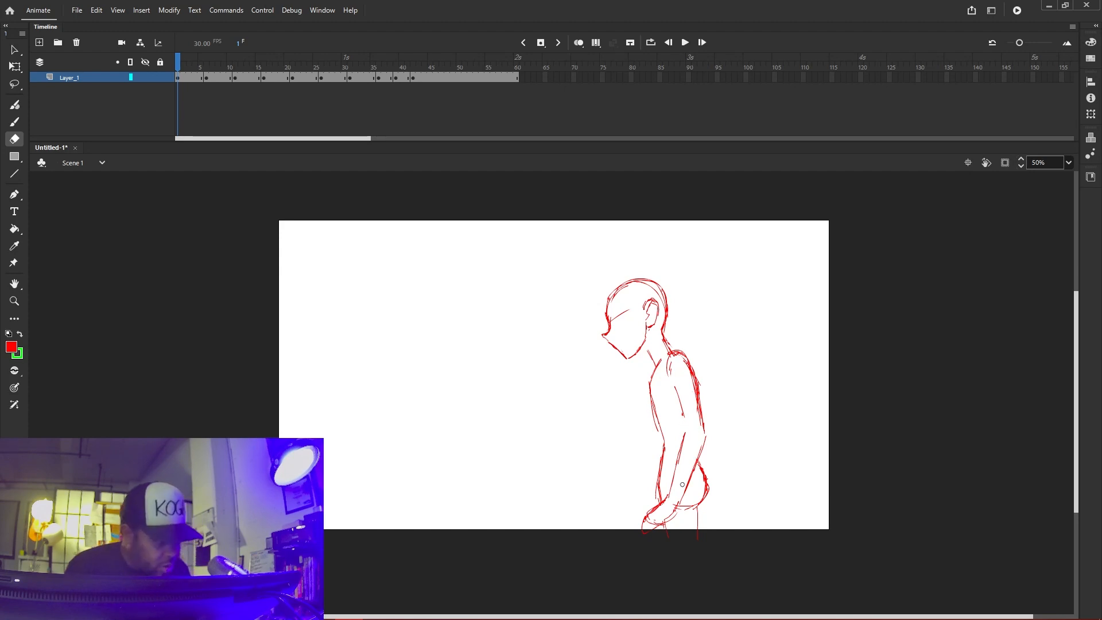
pyautogui.press('b')
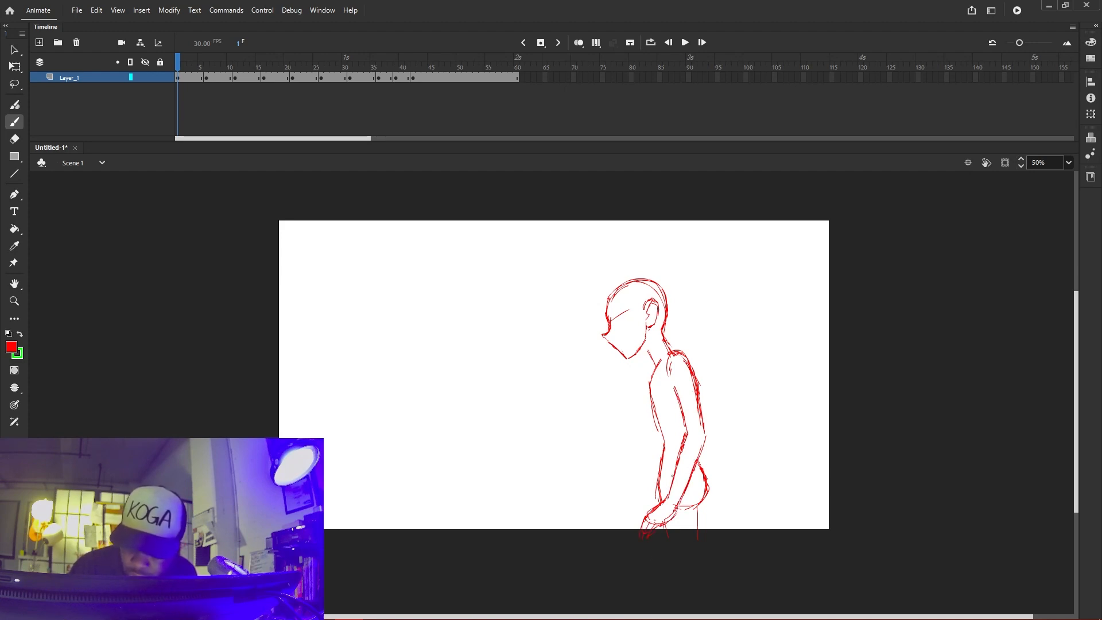
# Draw a rounded chest contour on the front of the torso with a short crease beneath, erasing the old straight front line
pyautogui.moveTo(657, 360); pyautogui.dragTo(642, 404)
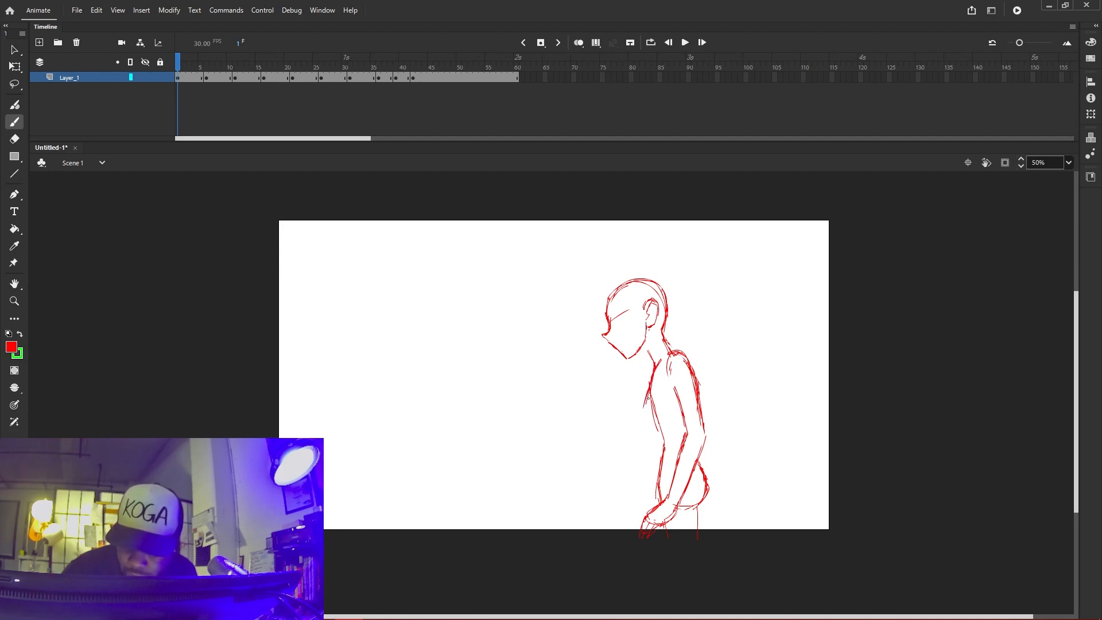
pyautogui.moveTo(647, 396)
pyautogui.mouseDown()
pyautogui.moveTo(642, 412)
pyautogui.moveTo(658, 424)
pyautogui.mouseUp()
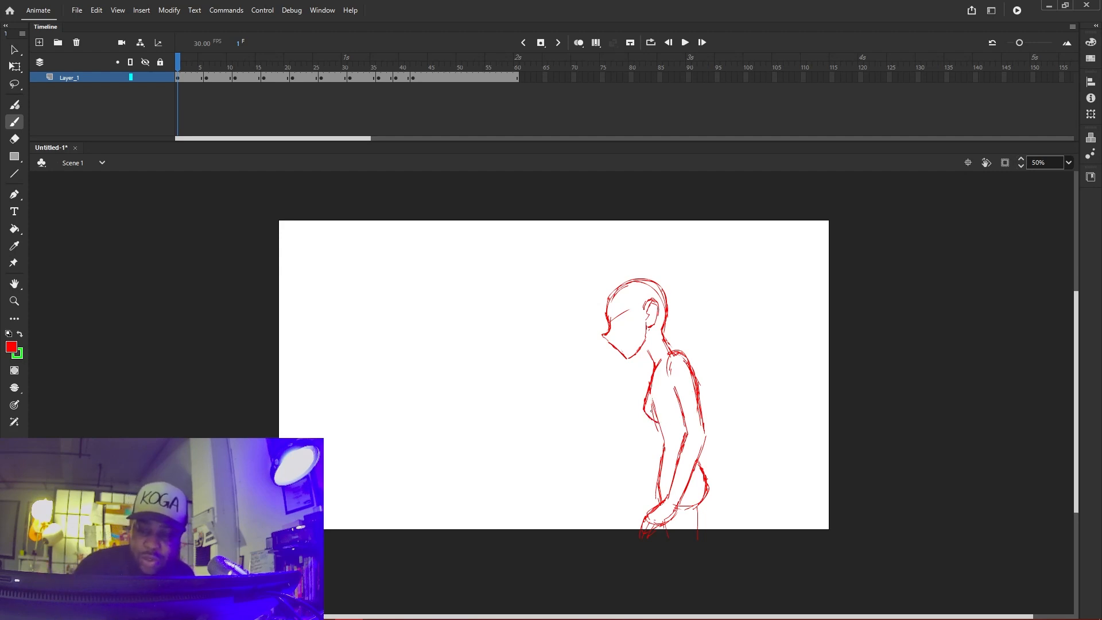
pyautogui.press('e')
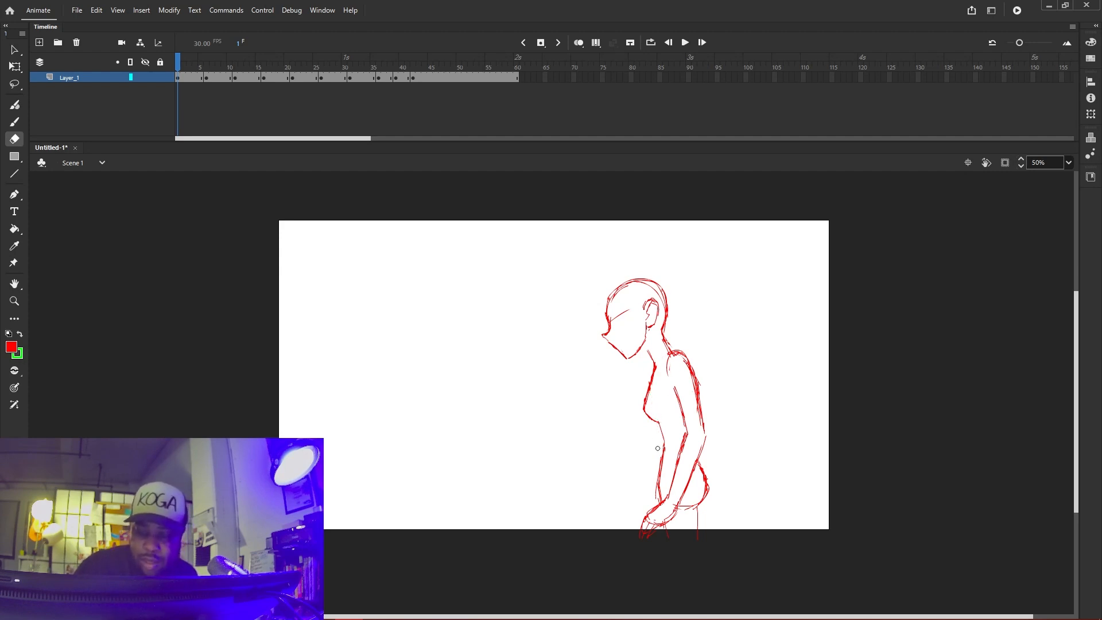
pyautogui.press('b')
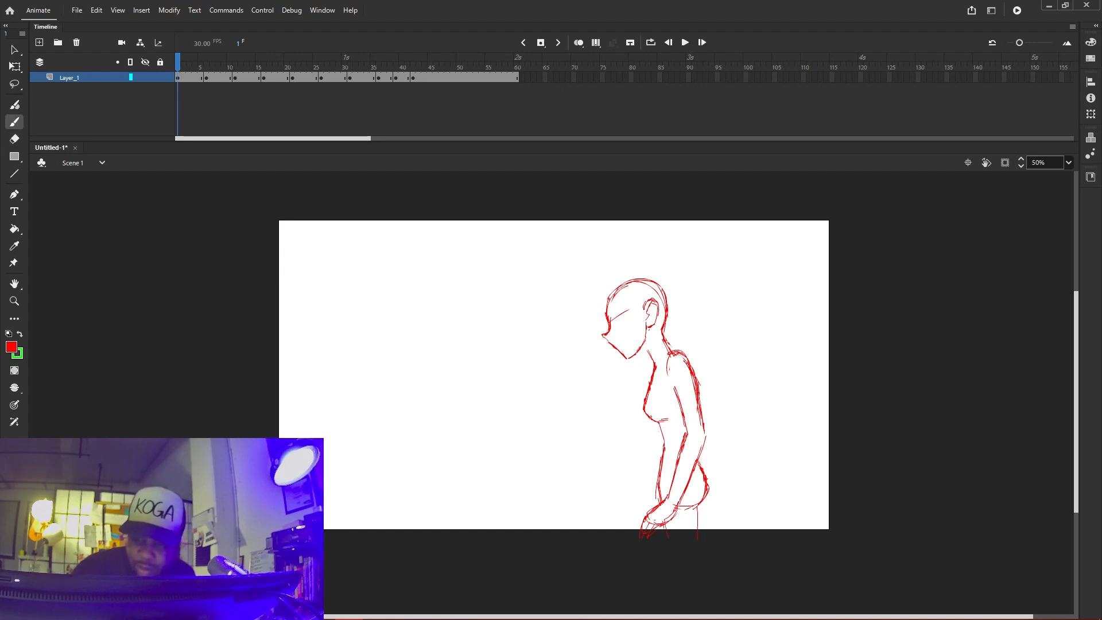
# Connect the front of the neck to the jaw, and erase the doubled back line inside the upper arm
pyautogui.moveTo(644, 343); pyautogui.dragTo(652, 361)
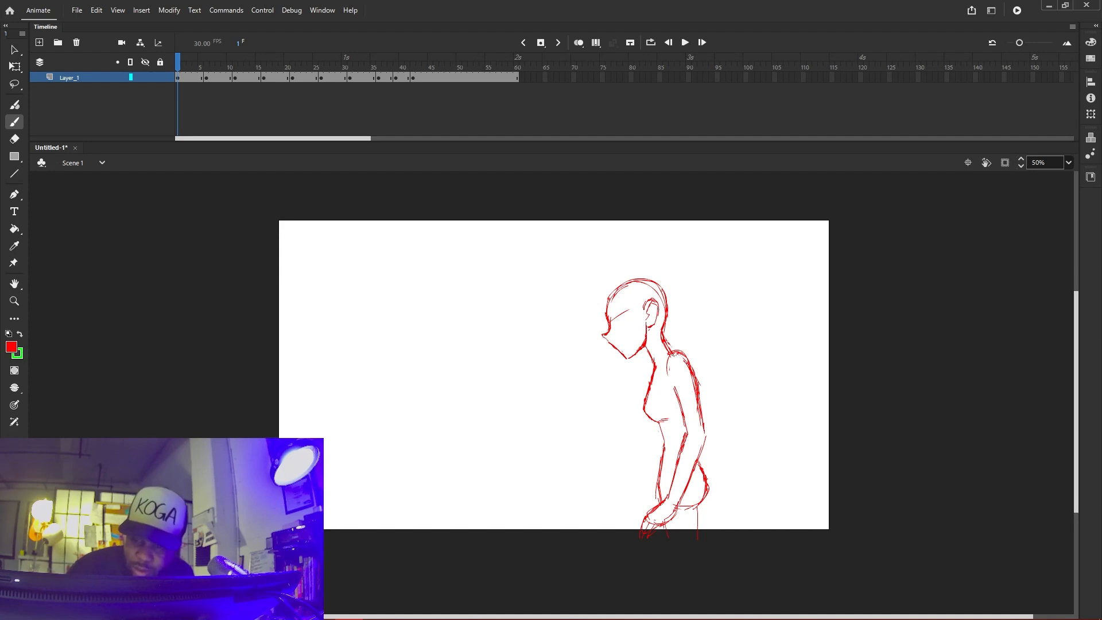
pyautogui.press('e')
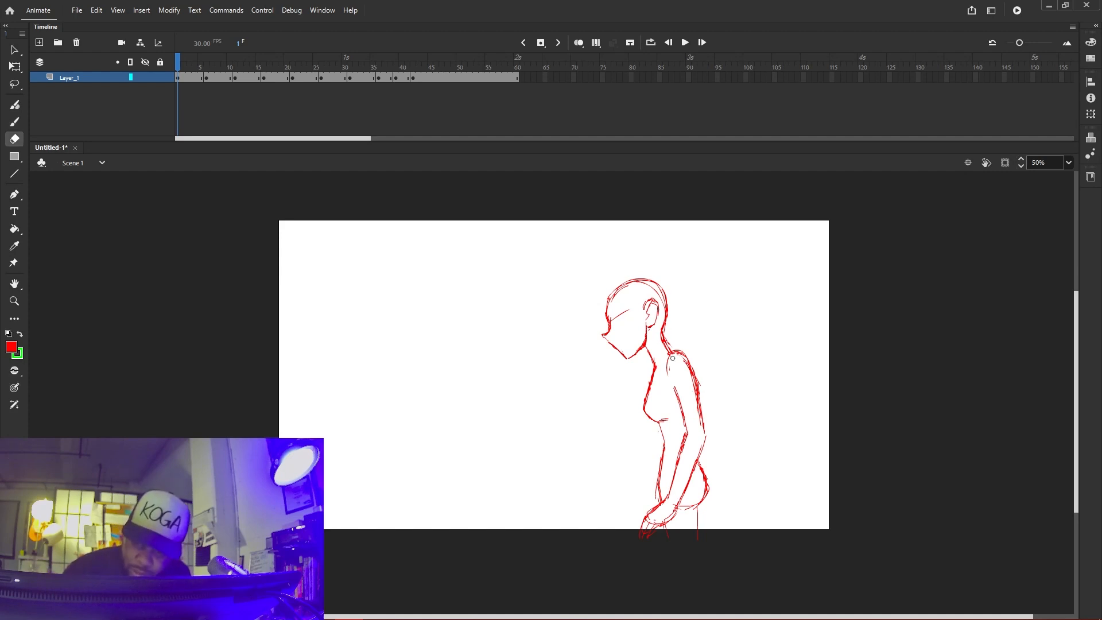
pyautogui.moveTo(684, 363)
pyautogui.mouseDown()
pyautogui.moveTo(704, 418)
pyautogui.moveTo(699, 455)
pyautogui.mouseUp()
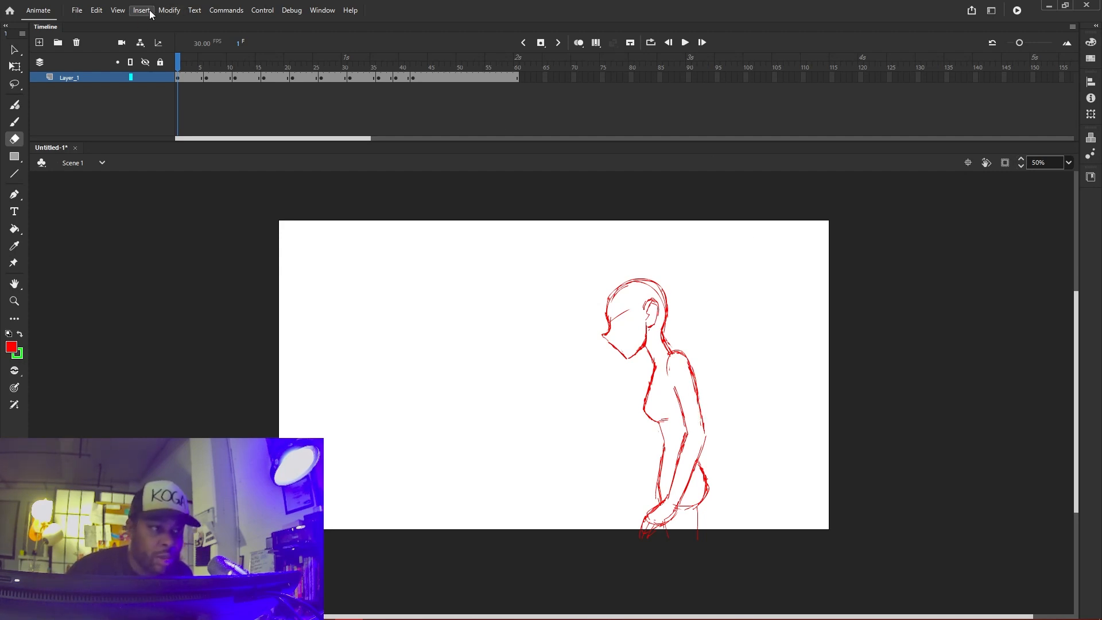
pyautogui.click(165, 11)
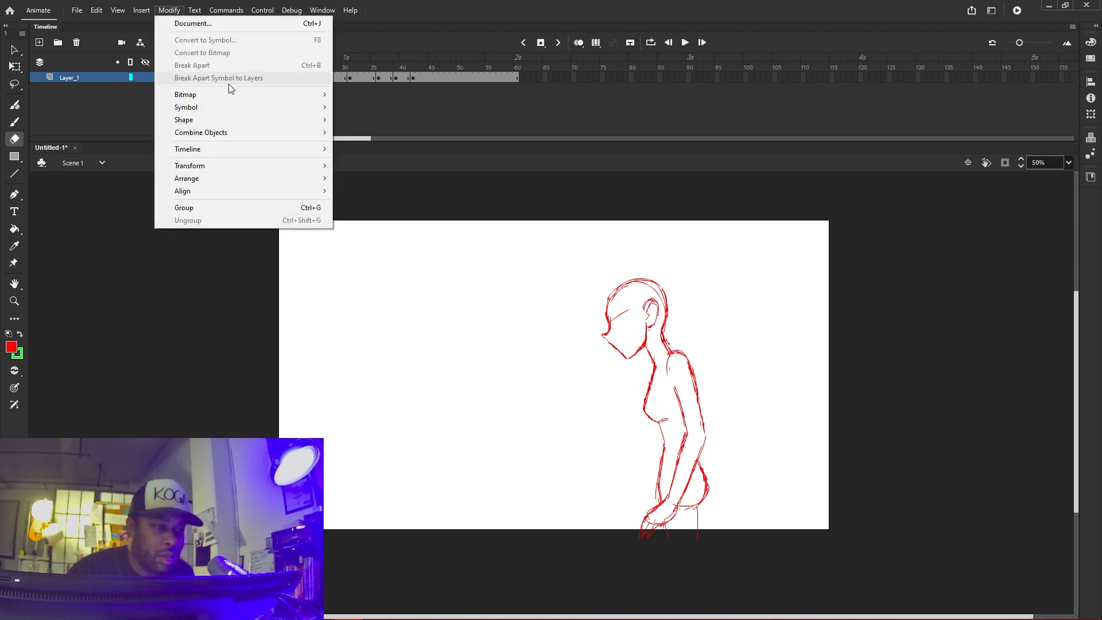
pyautogui.moveTo(235, 94)
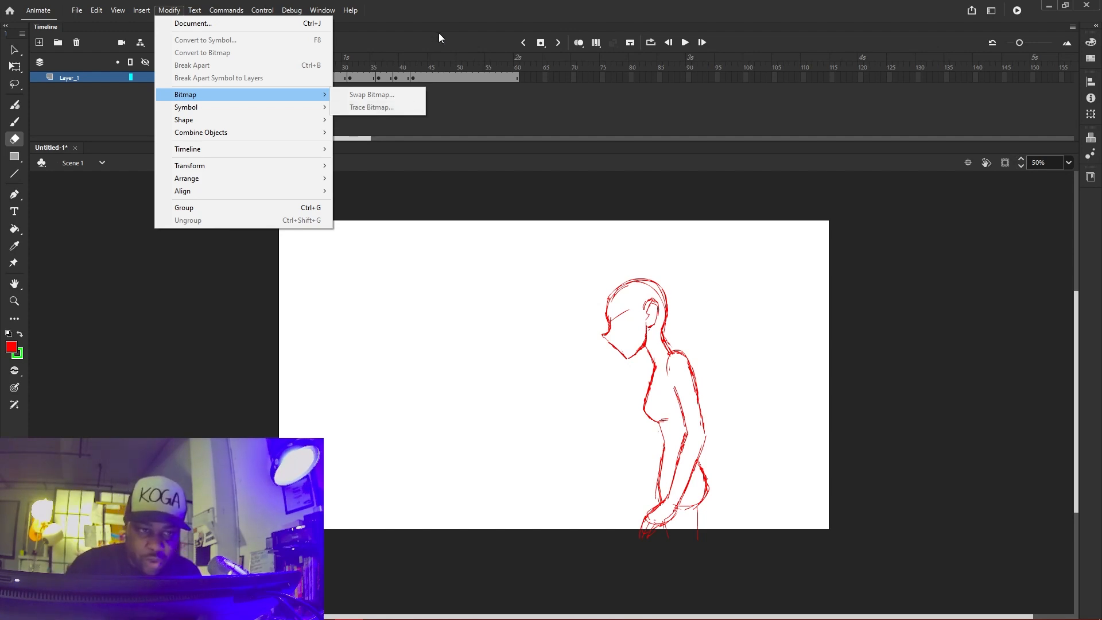
pyautogui.click(440, 16)
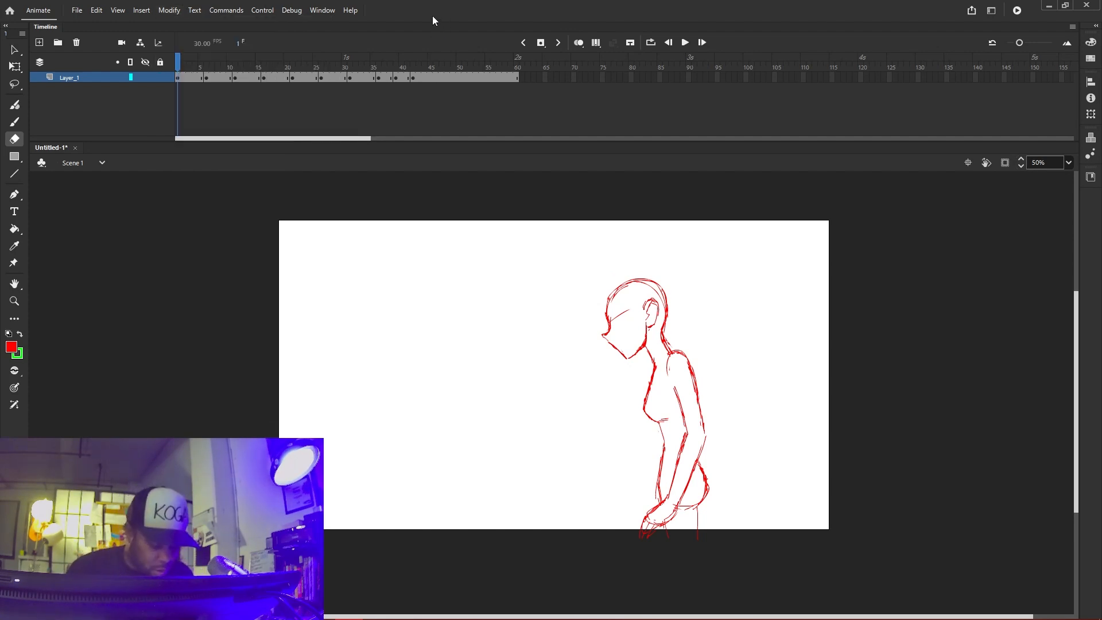
# Reshape the nose tip, and draw the profile eye with a thick upper lid and an eyebrow above it
pyautogui.press('b')
pyautogui.moveTo(708, 436)
pyautogui.mouseDown()
pyautogui.moveTo(670, 429)
pyautogui.moveTo(667, 461)
pyautogui.mouseUp()
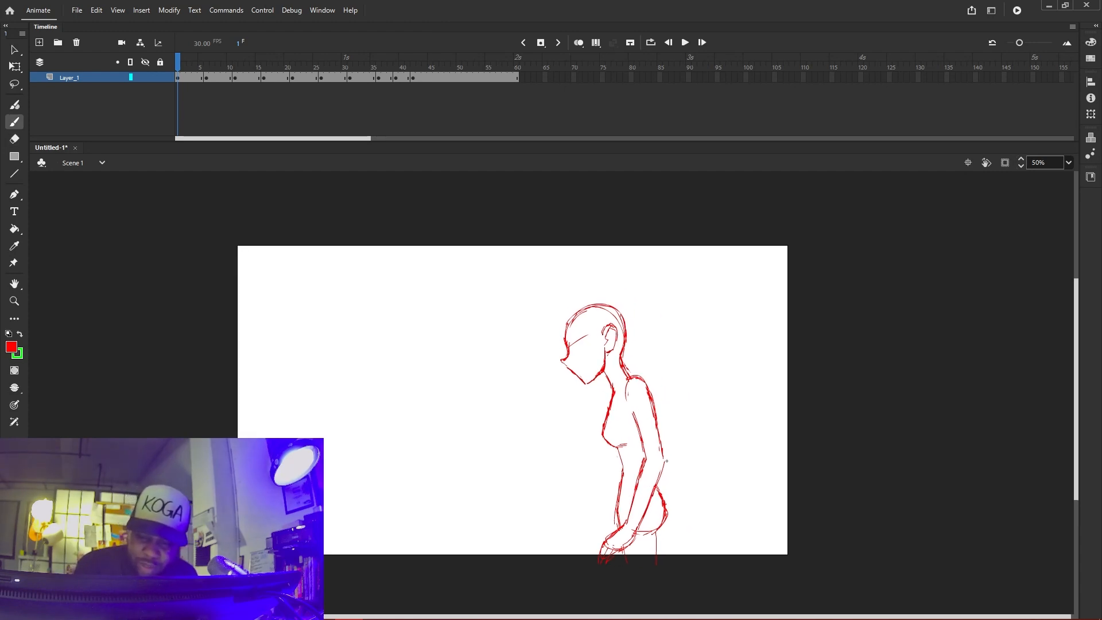
pyautogui.press('e')
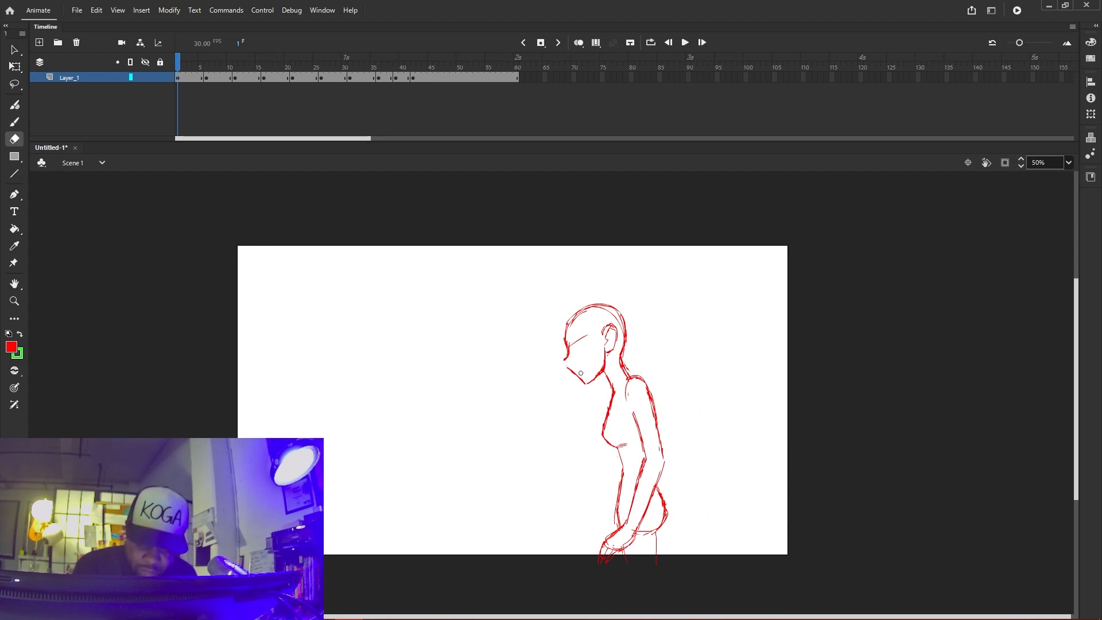
pyautogui.press('b')
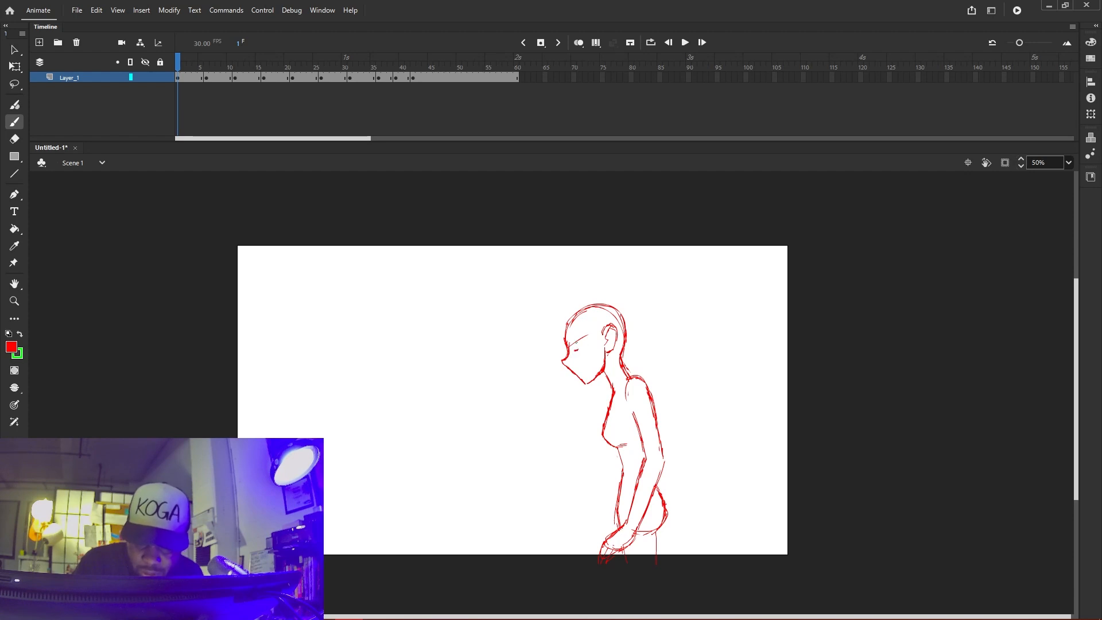
pyautogui.moveTo(580, 349); pyautogui.dragTo(585, 330)
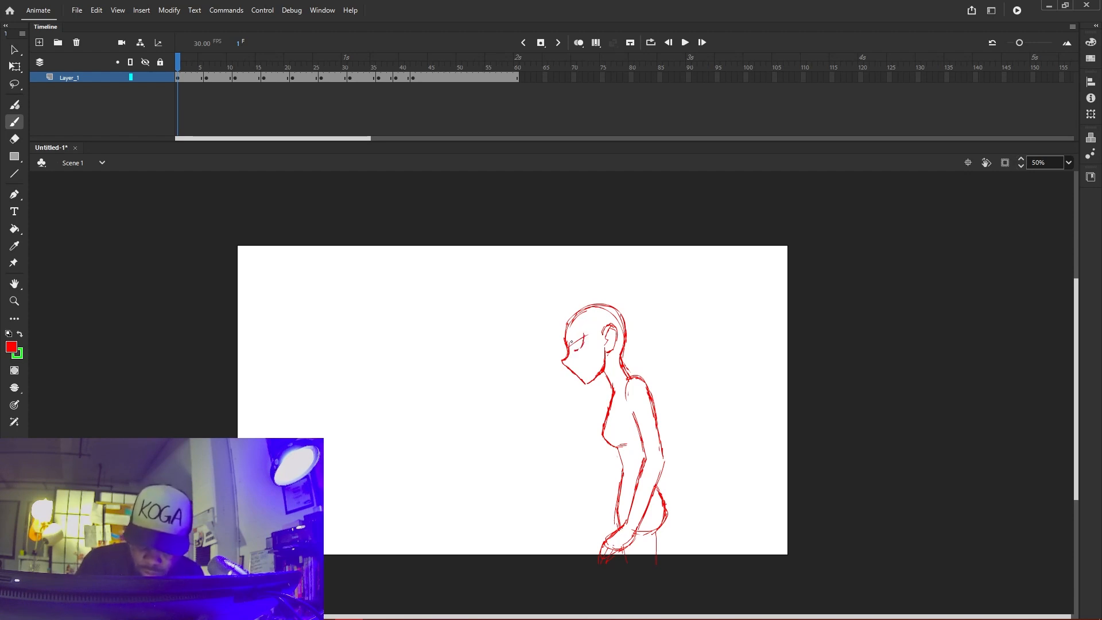
pyautogui.moveTo(576, 346); pyautogui.dragTo(571, 332)
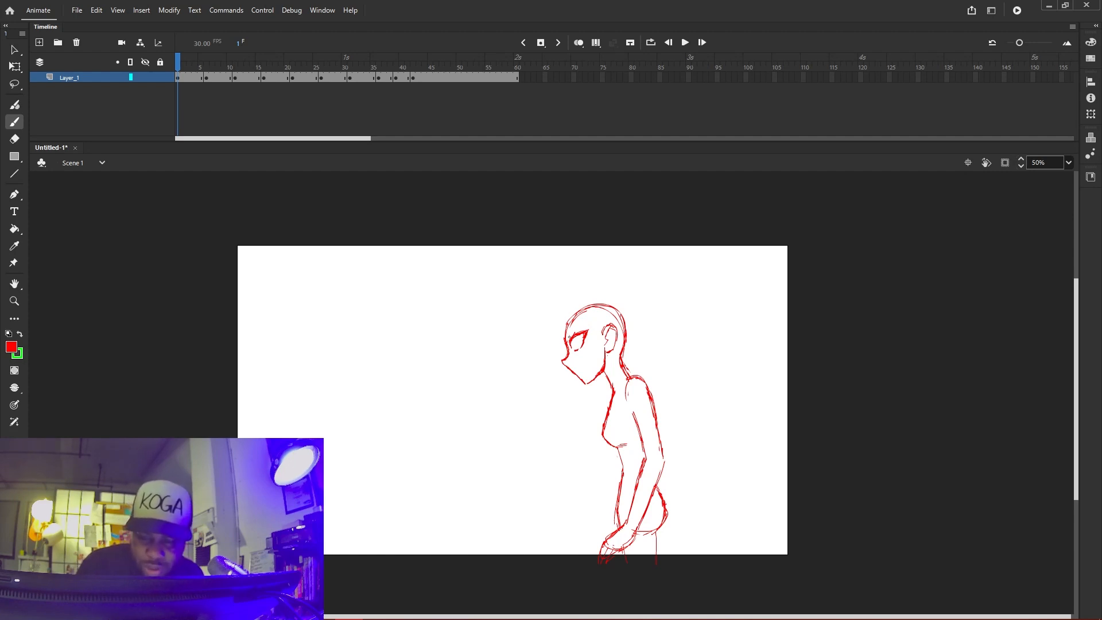
pyautogui.moveTo(584, 324); pyautogui.dragTo(569, 340)
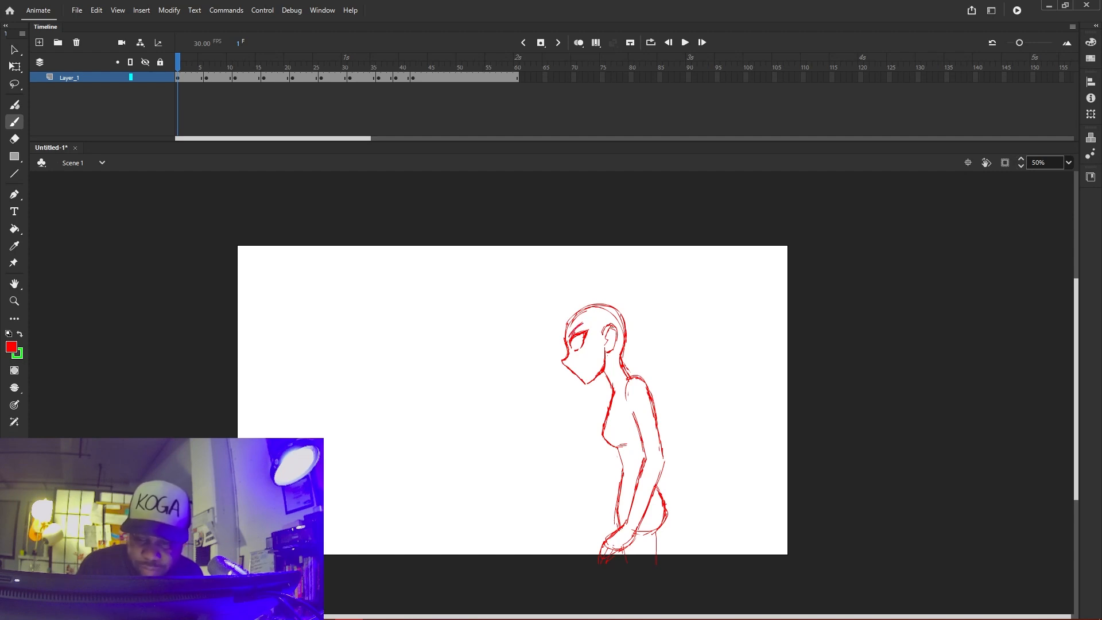
# Draw a baseball cap on the head with a long forward brim, a rounded crown, a panel seam and a top button
pyautogui.moveTo(605, 327)
pyautogui.mouseDown()
pyautogui.moveTo(520, 315)
pyautogui.moveTo(551, 331)
pyautogui.moveTo(596, 321)
pyautogui.mouseUp()
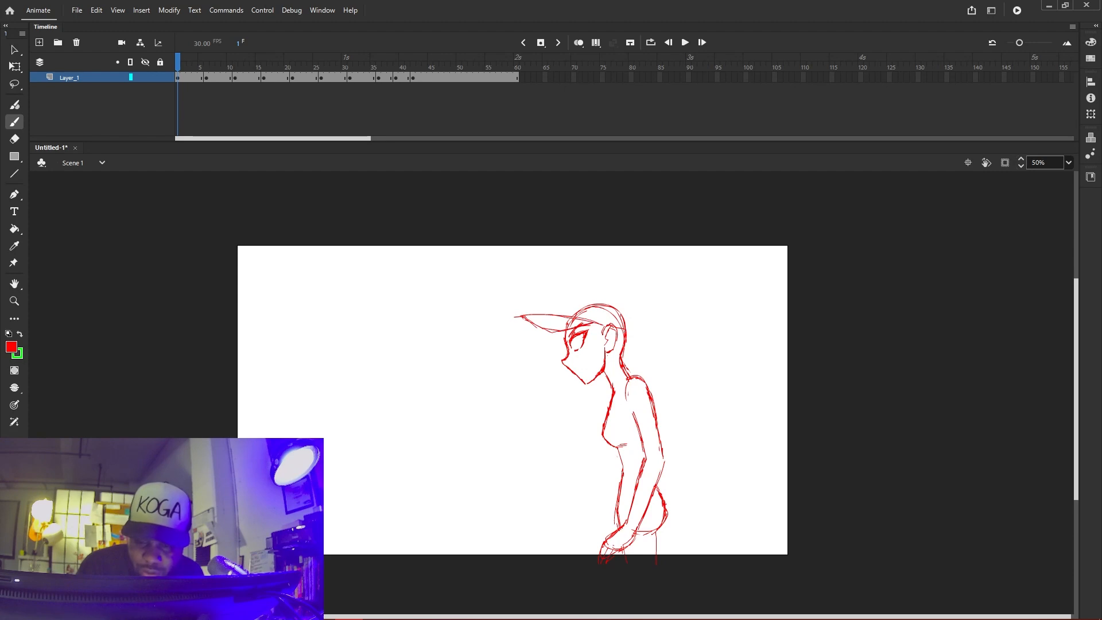
pyautogui.moveTo(518, 316)
pyautogui.mouseDown()
pyautogui.moveTo(537, 327)
pyautogui.moveTo(577, 295)
pyautogui.moveTo(595, 321)
pyautogui.moveTo(597, 302)
pyautogui.mouseUp()
pyautogui.moveTo(592, 286); pyautogui.dragTo(569, 314)
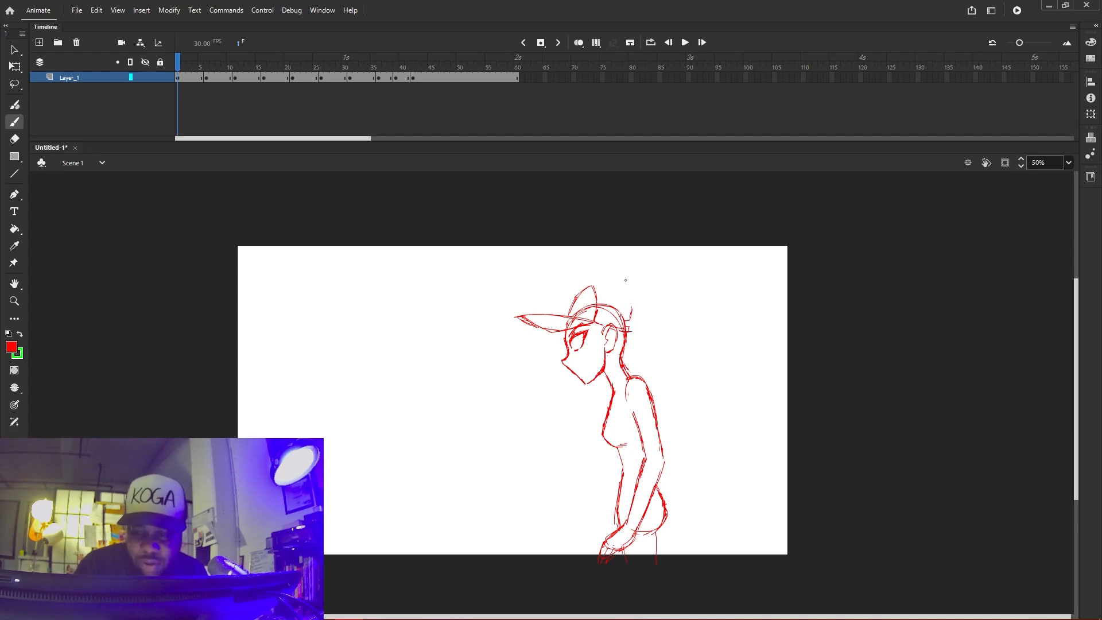
pyautogui.moveTo(587, 289)
pyautogui.mouseDown()
pyautogui.moveTo(632, 305)
pyautogui.moveTo(606, 283)
pyautogui.mouseUp()
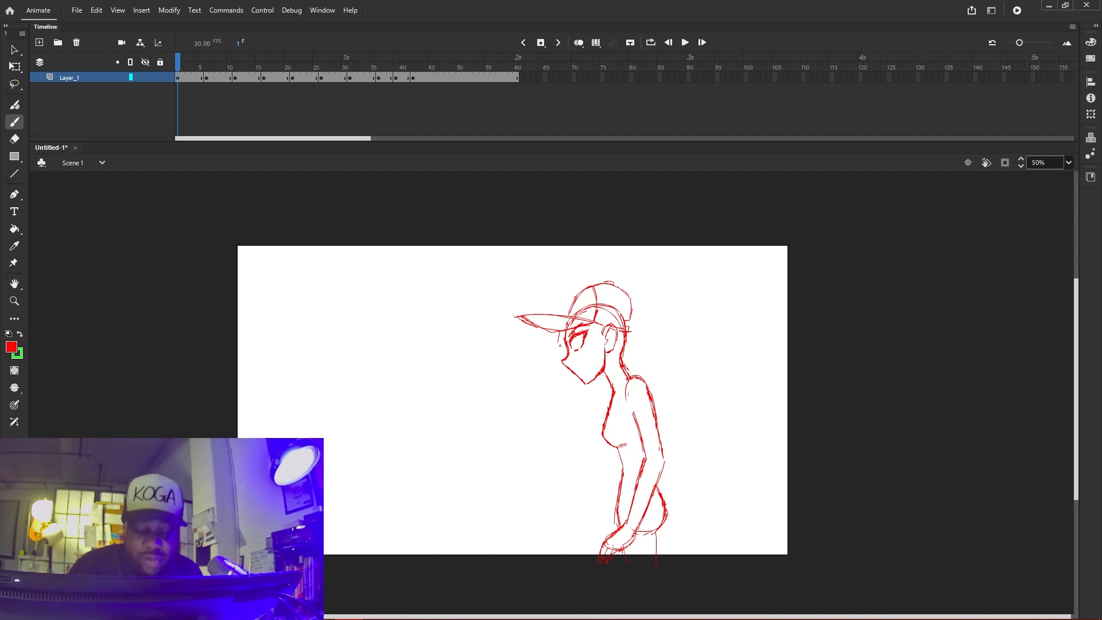
# Draw long hair strands hanging in front of the face and ahead of the ear, and add the iris to the eye
pyautogui.moveTo(560, 346)
pyautogui.mouseDown()
pyautogui.moveTo(557, 373)
pyautogui.moveTo(579, 402)
pyautogui.moveTo(571, 389)
pyautogui.mouseUp()
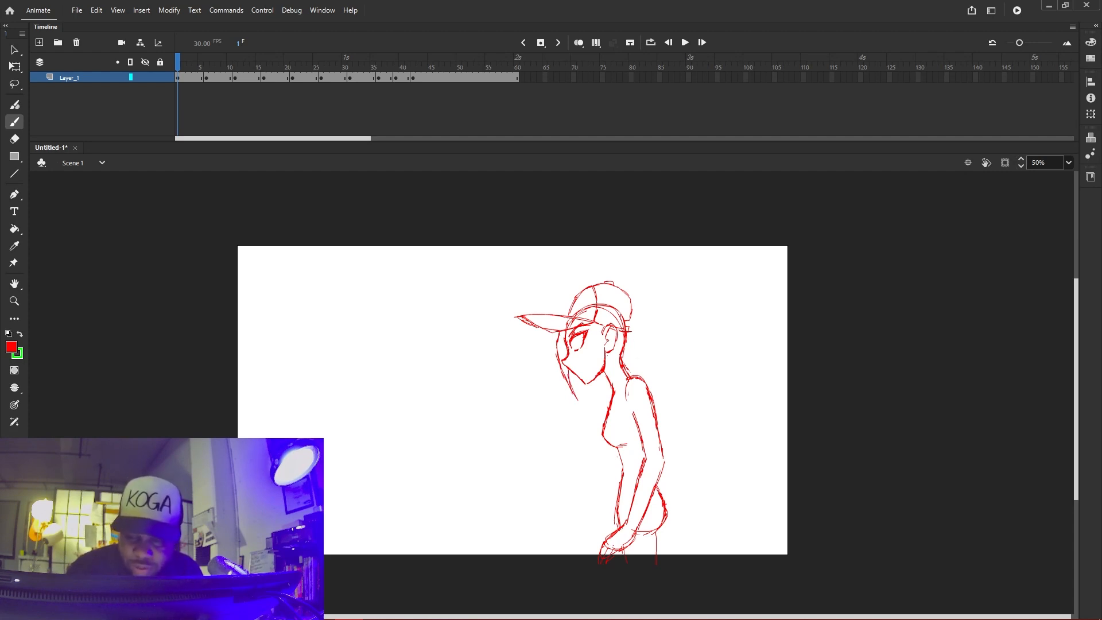
pyautogui.moveTo(607, 339)
pyautogui.mouseDown()
pyautogui.moveTo(599, 405)
pyautogui.moveTo(592, 372)
pyautogui.mouseUp()
pyautogui.moveTo(595, 325); pyautogui.dragTo(585, 339)
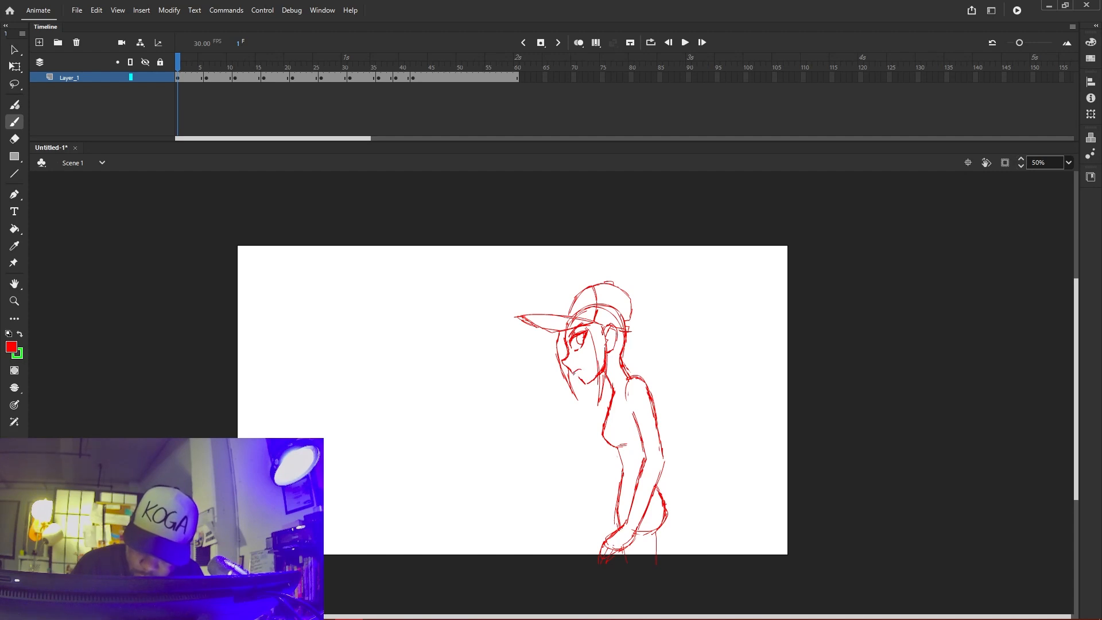
# Draw the small mouth, and clean up and redraw the chin and jaw line beneath it
pyautogui.moveTo(572, 373); pyautogui.dragTo(583, 376)
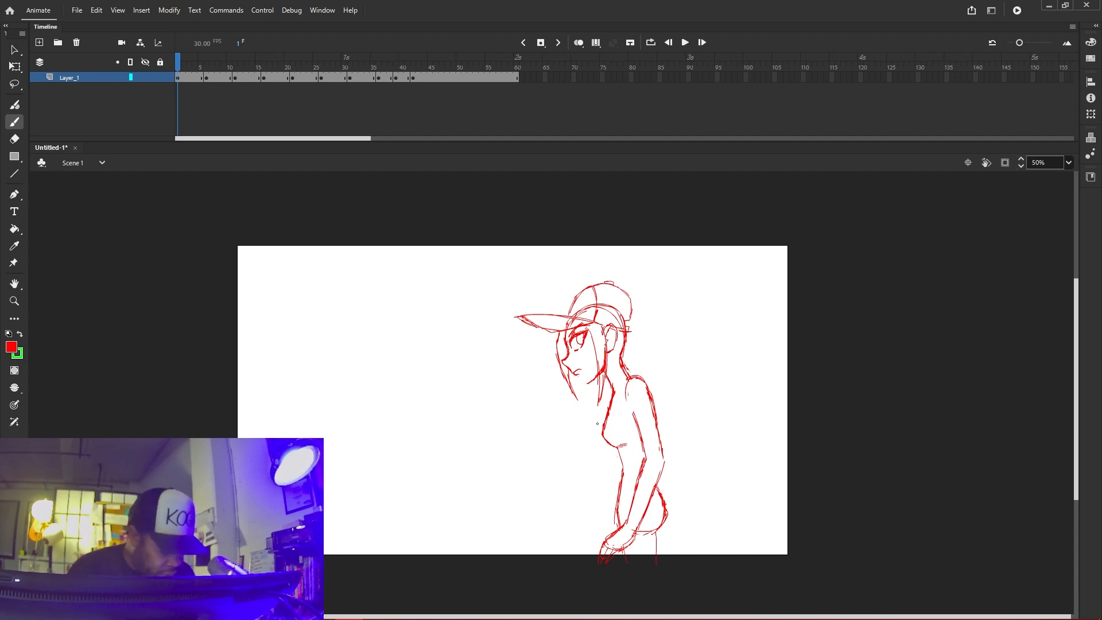
pyautogui.press('e')
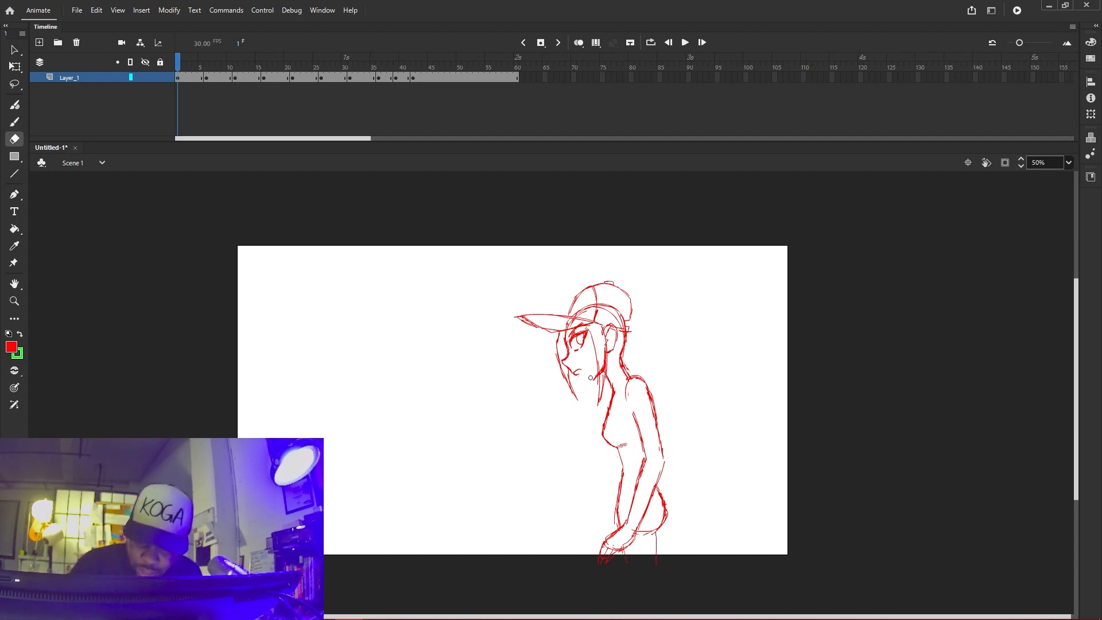
pyautogui.press('b')
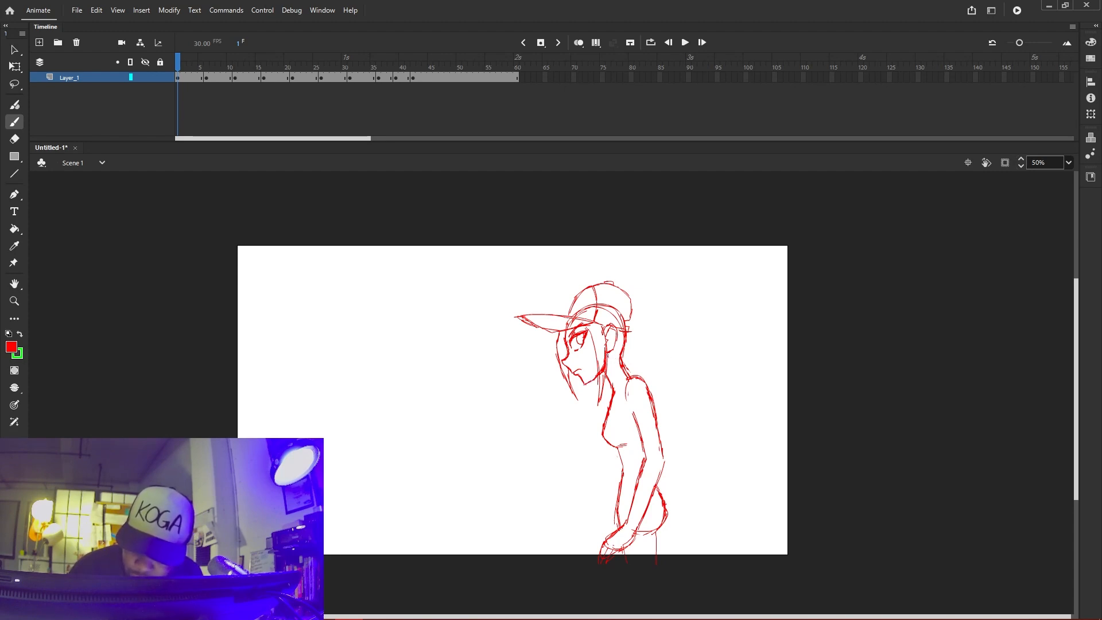
# Draw long hair falling behind the back, and add the shirt's collar and sleeve hem along with the waistband
pyautogui.moveTo(630, 334)
pyautogui.mouseDown()
pyautogui.moveTo(635, 360)
pyautogui.moveTo(658, 380)
pyautogui.moveTo(669, 441)
pyautogui.moveTo(655, 413)
pyautogui.moveTo(612, 401)
pyautogui.mouseUp()
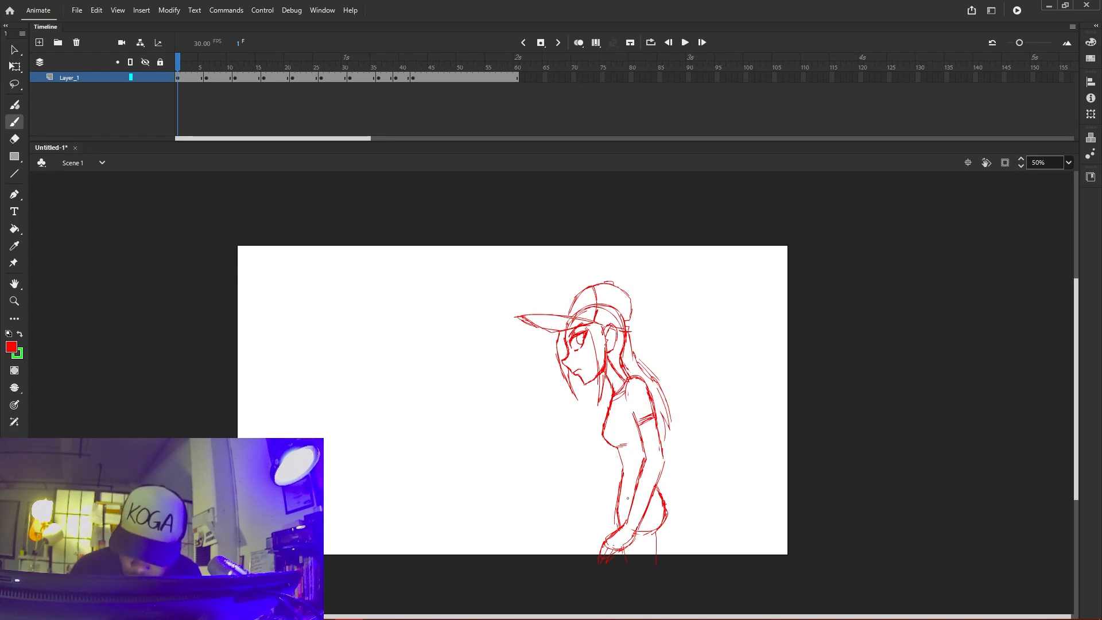
pyautogui.moveTo(633, 491)
pyautogui.mouseDown()
pyautogui.moveTo(619, 498)
pyautogui.moveTo(647, 490)
pyautogui.moveTo(624, 520)
pyautogui.mouseUp()
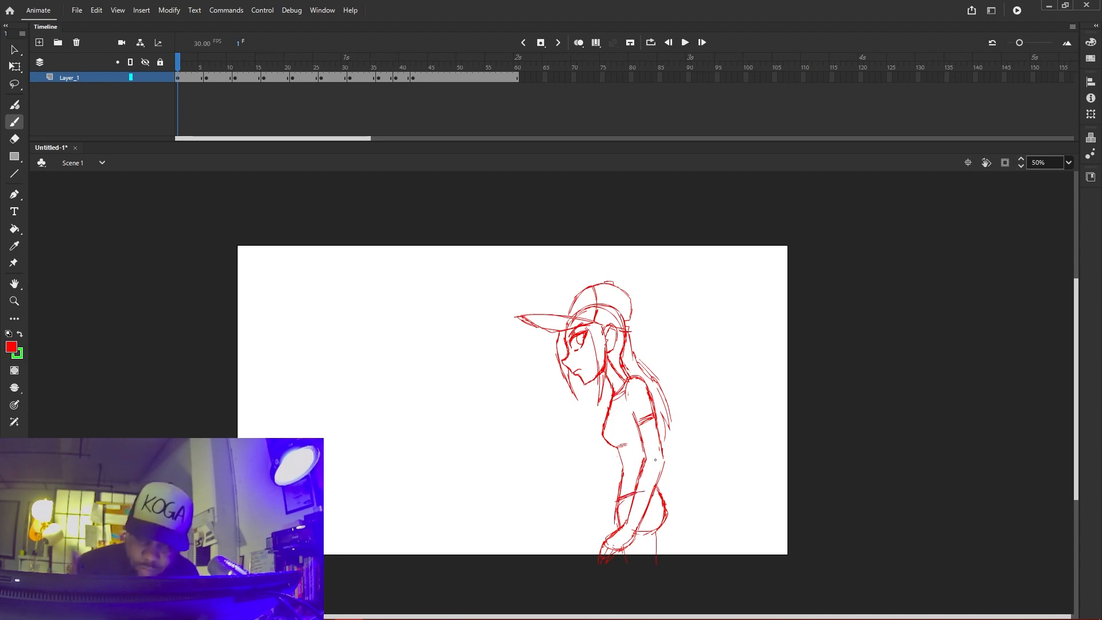
# Erase the old skull lines inside the cap and the neck and jaw lines covered by the hair
pyautogui.press('e')
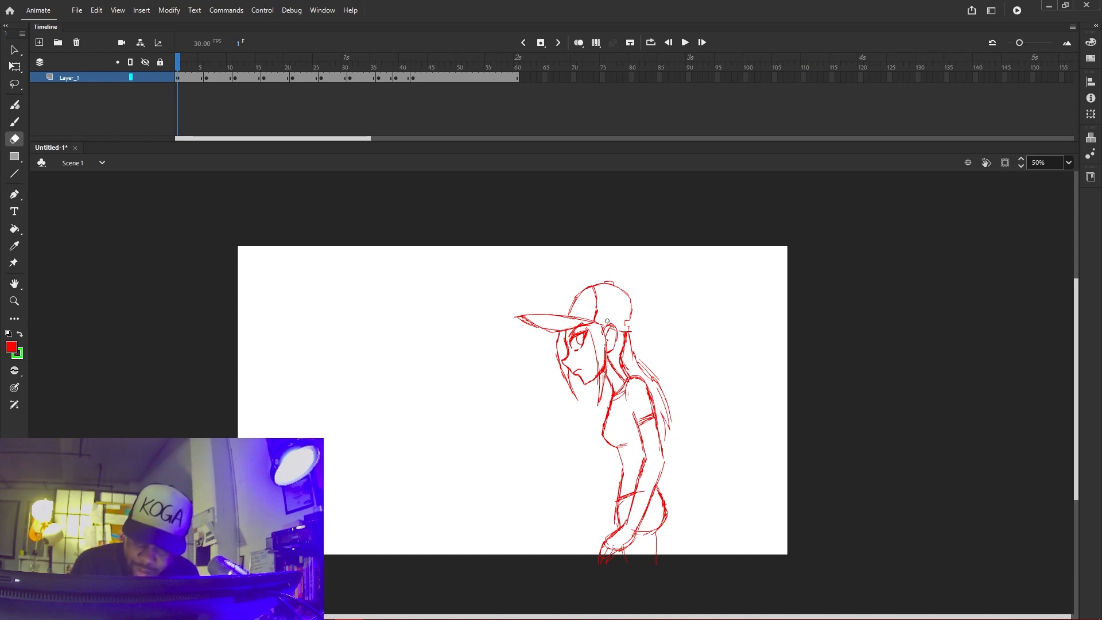
pyautogui.press('b')
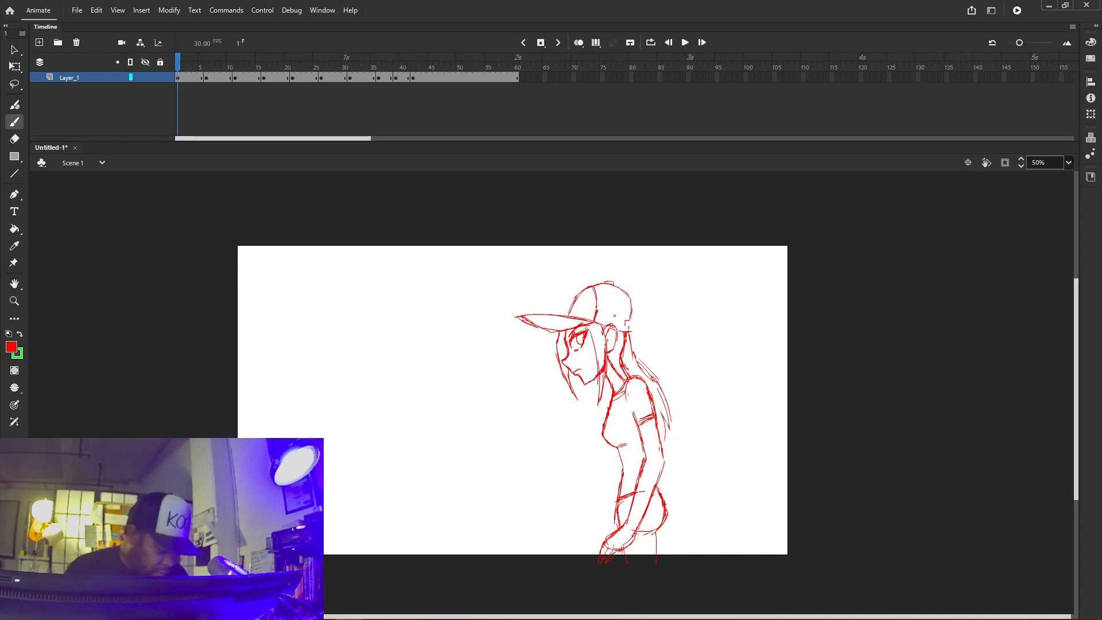
pyautogui.press('e')
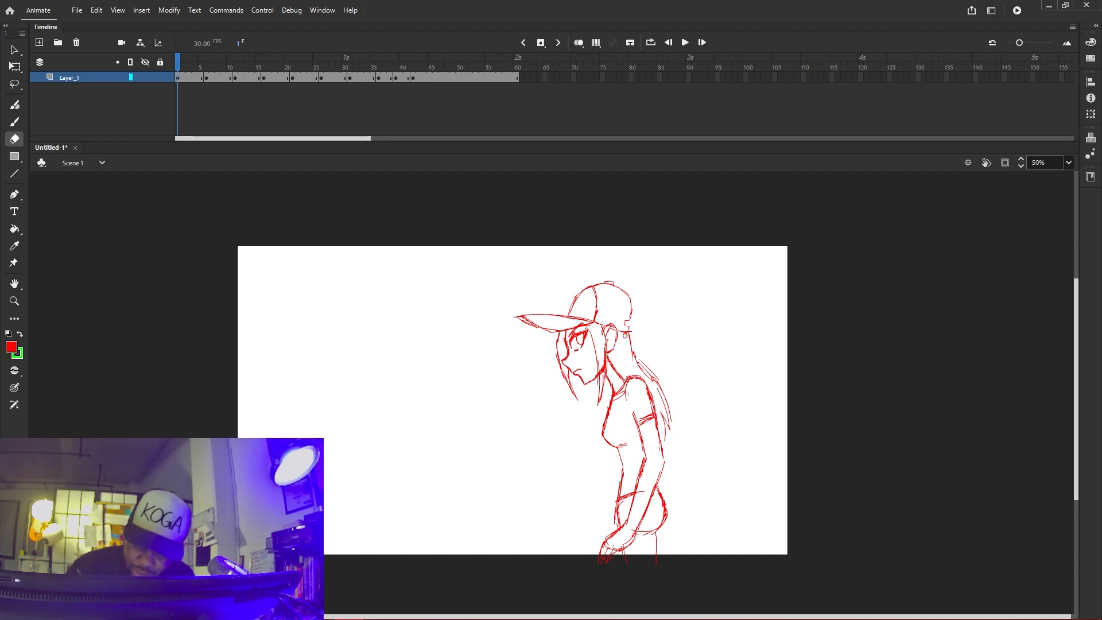
pyautogui.moveTo(601, 368)
pyautogui.mouseDown()
pyautogui.moveTo(603, 348)
pyautogui.moveTo(602, 366)
pyautogui.mouseUp()
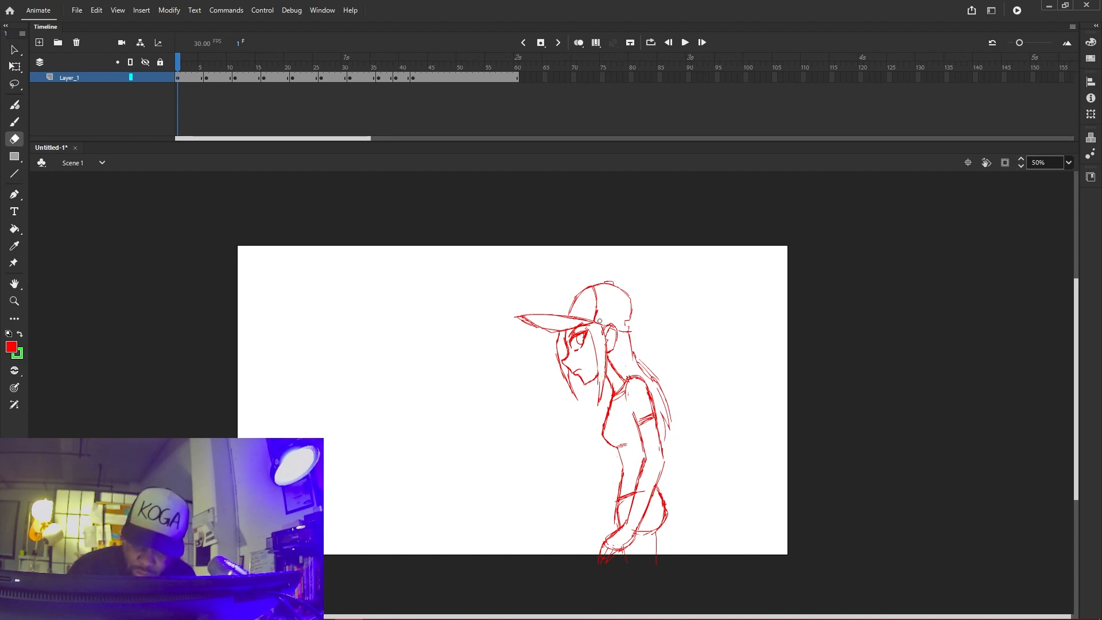
pyautogui.press('b')
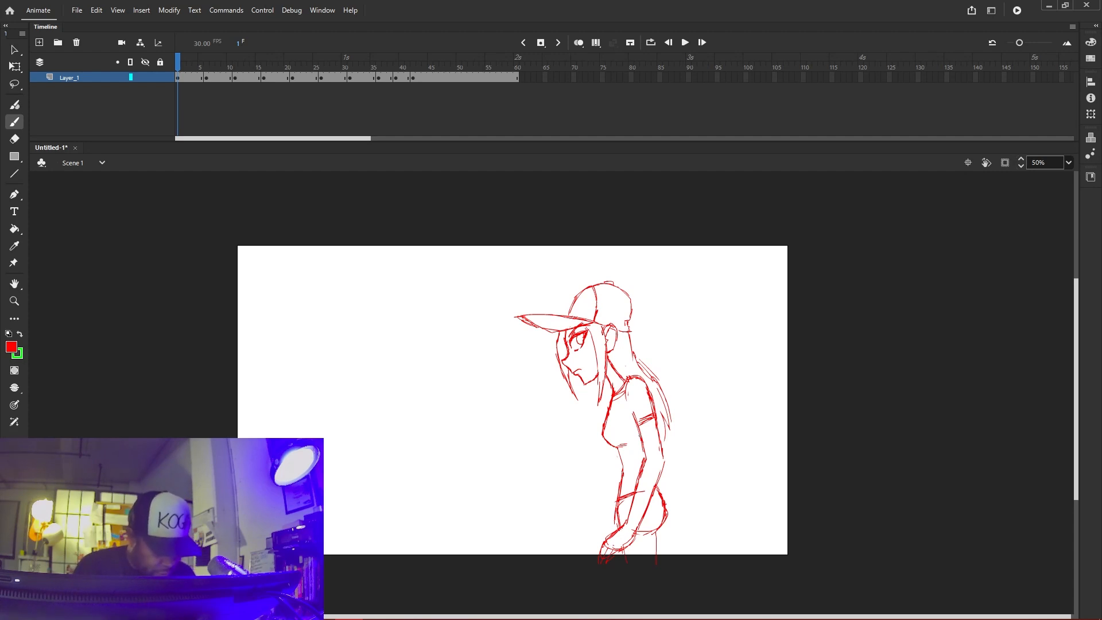
# Erase the pointed tip of the cap's brim and redraw it slightly shorter and rounder
pyautogui.press('e')
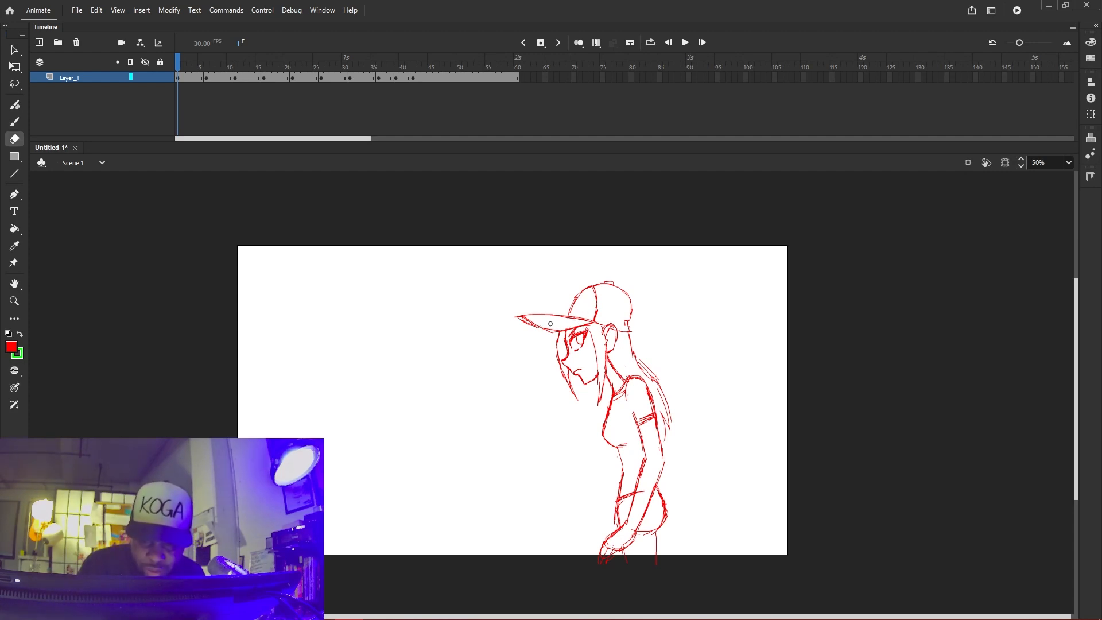
pyautogui.moveTo(532, 321); pyautogui.dragTo(526, 321)
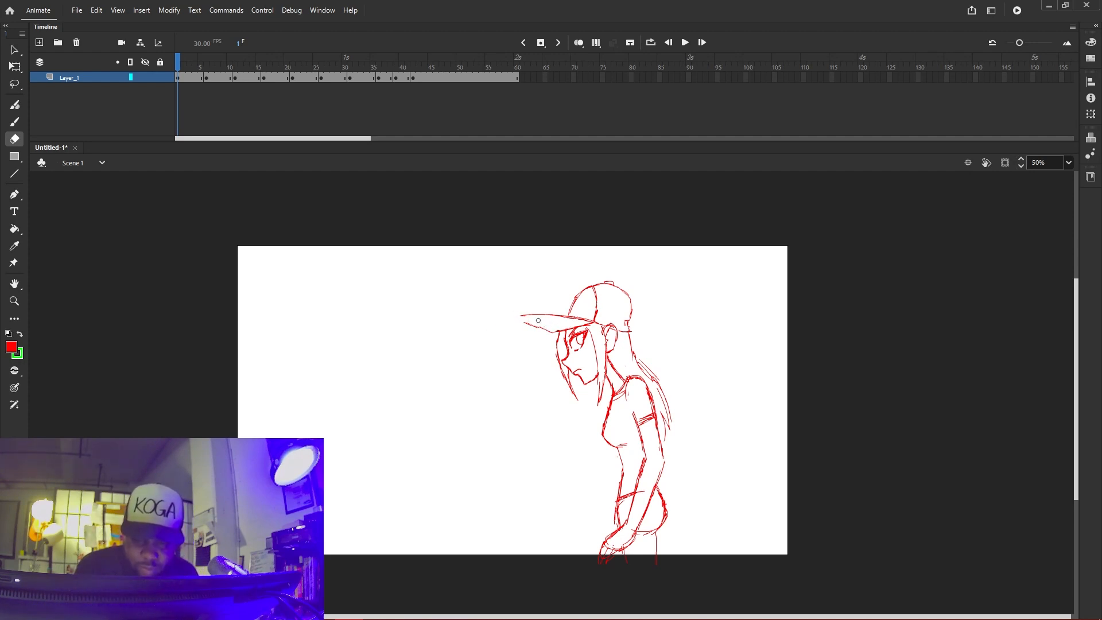
pyautogui.press('b')
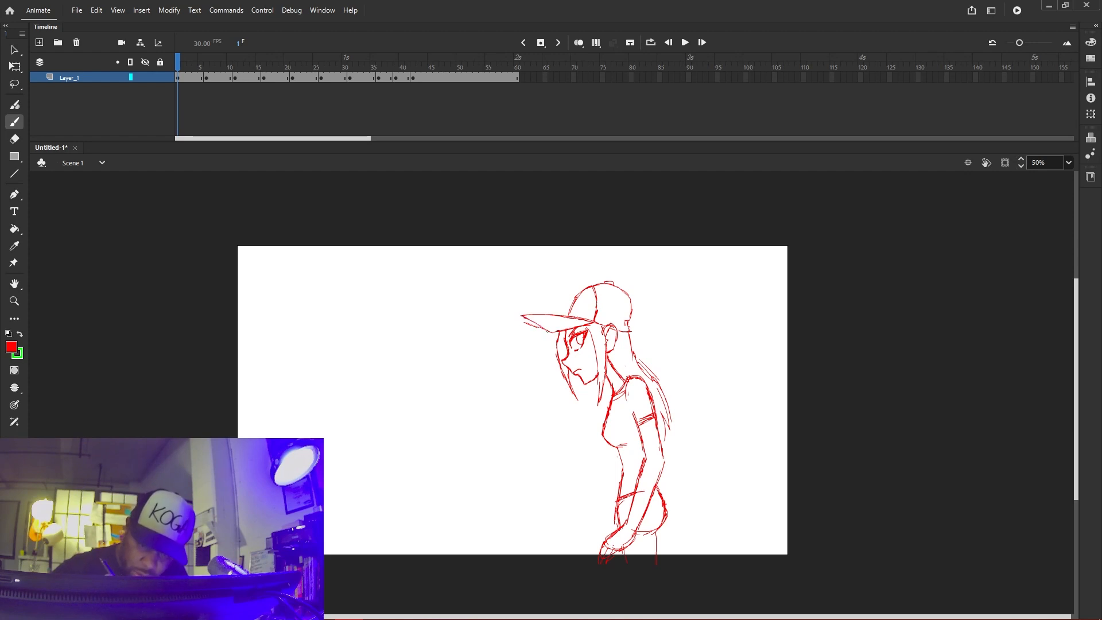
pyautogui.moveTo(519, 315); pyautogui.dragTo(538, 326)
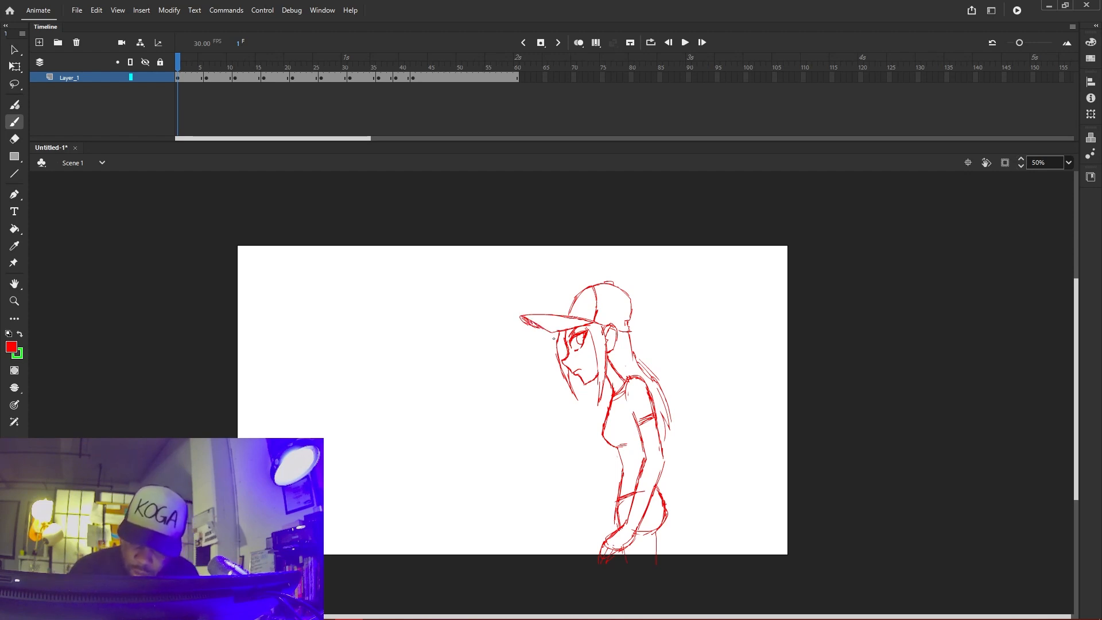
# Add a pointed hair strand below the chin, and clean up the front of the neck where it meets the collar
pyautogui.moveTo(601, 393)
pyautogui.mouseDown()
pyautogui.moveTo(597, 374)
pyautogui.moveTo(586, 404)
pyautogui.moveTo(590, 395)
pyautogui.mouseUp()
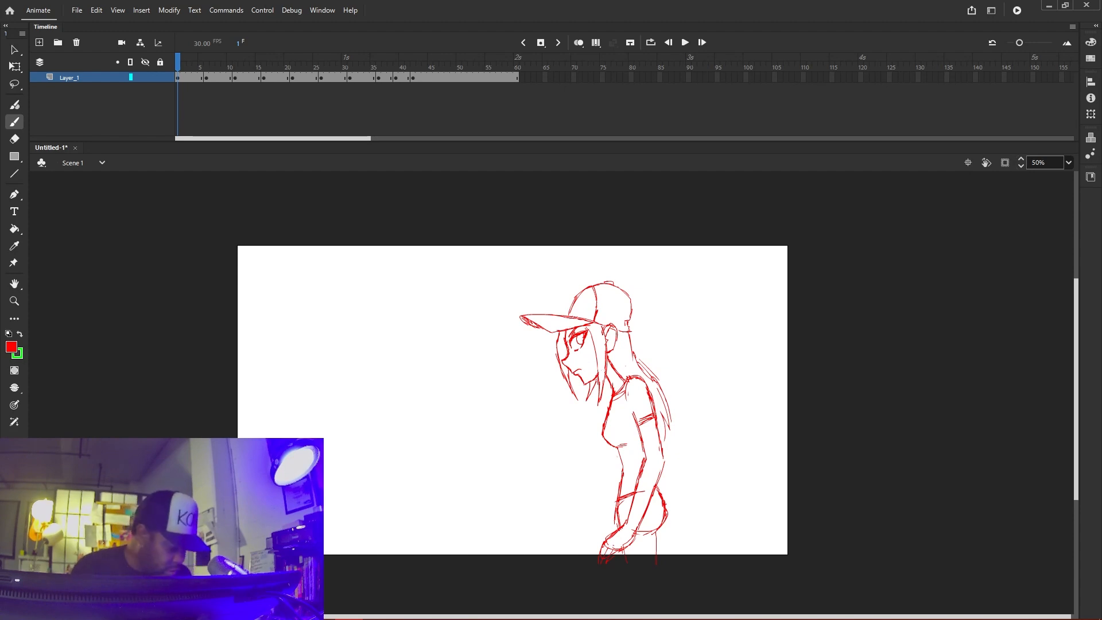
pyautogui.press('e')
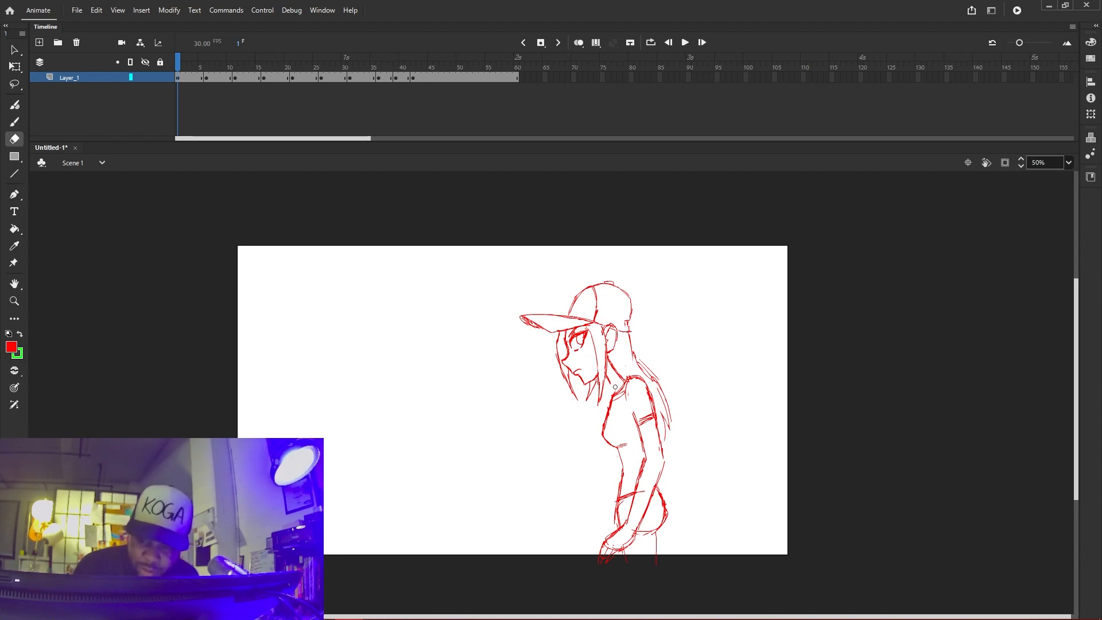
pyautogui.press('b')
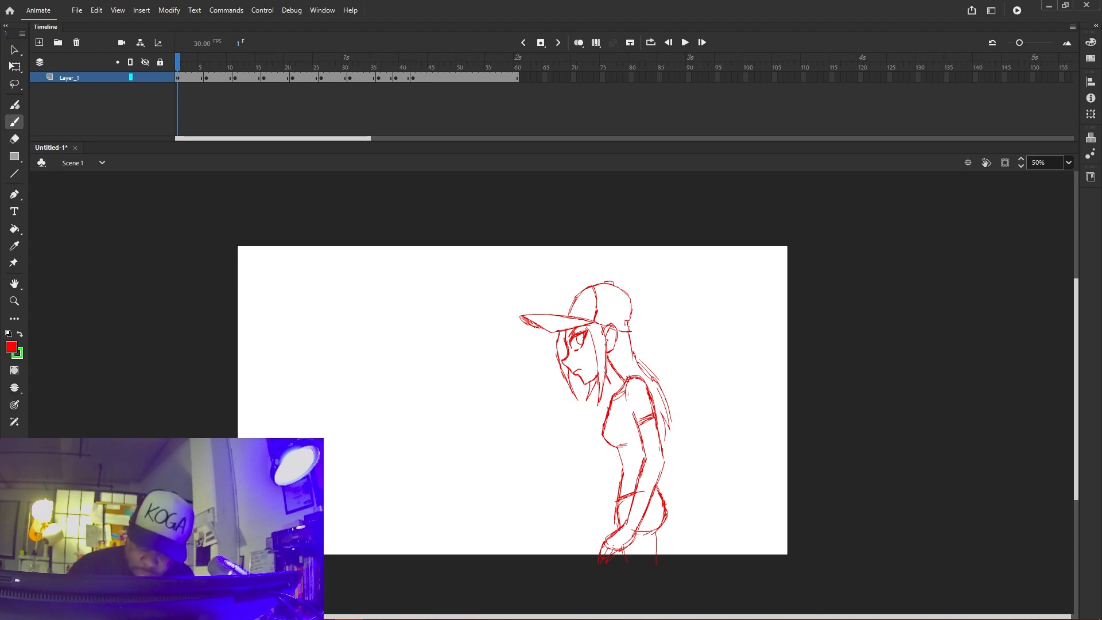
pyautogui.moveTo(610, 380); pyautogui.dragTo(616, 390)
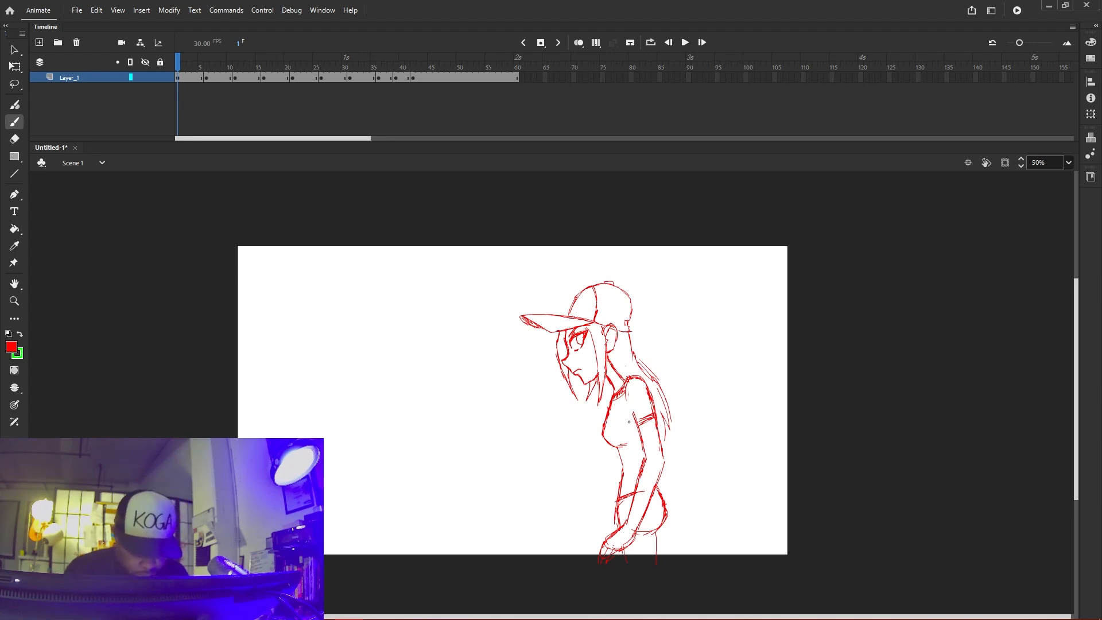
# Lasso the head with its cap and face hair, and scale it down slightly with Free Transform, keeping its proportions
pyautogui.press('l')
pyautogui.moveTo(637, 271)
pyautogui.mouseDown()
pyautogui.moveTo(595, 266)
pyautogui.moveTo(529, 416)
pyautogui.moveTo(601, 403)
pyautogui.mouseUp()
pyautogui.moveTo(657, 277)
pyautogui.mouseDown()
pyautogui.moveTo(488, 318)
pyautogui.moveTo(549, 420)
pyautogui.moveTo(589, 418)
pyautogui.moveTo(605, 400)
pyautogui.moveTo(614, 367)
pyautogui.moveTo(637, 353)
pyautogui.moveTo(661, 266)
pyautogui.mouseUp()
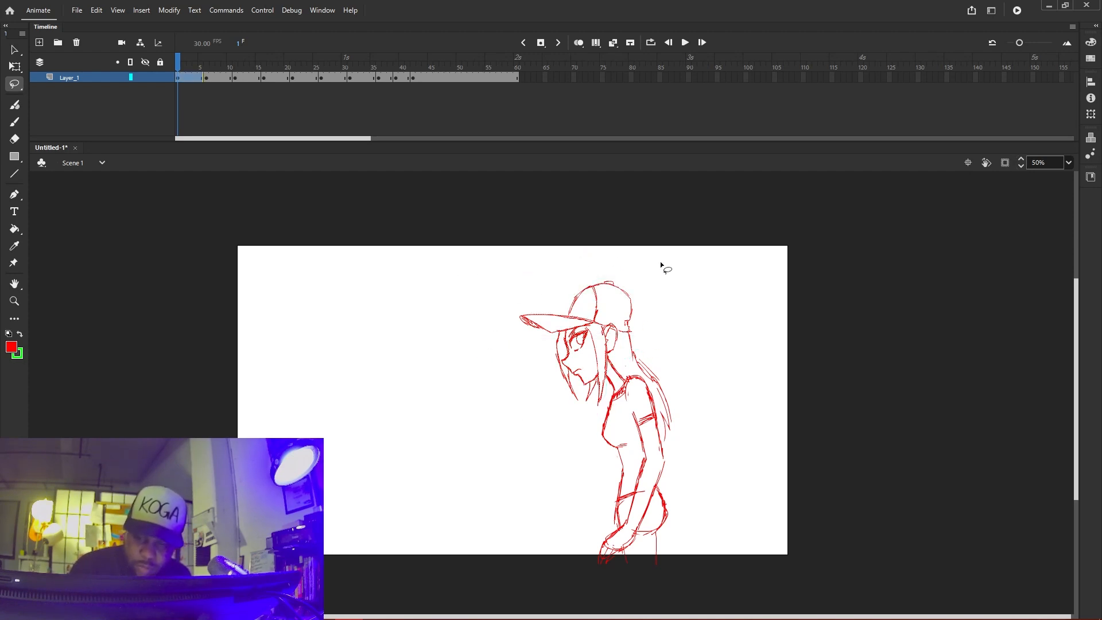
pyautogui.press('v')
pyautogui.rightClick(585, 335)
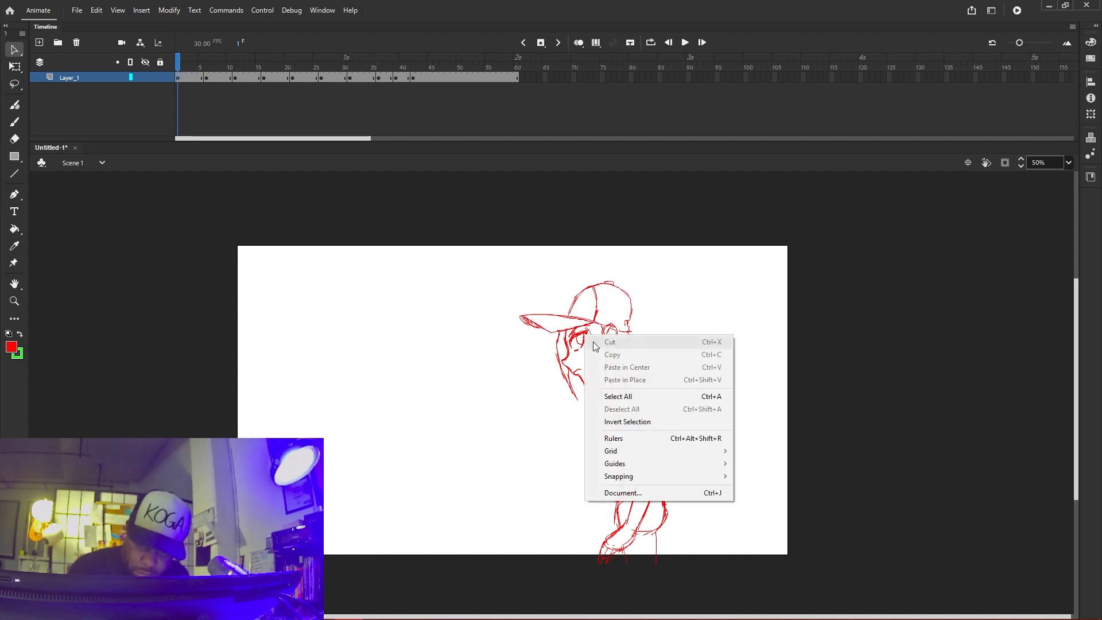
pyautogui.click(657, 292)
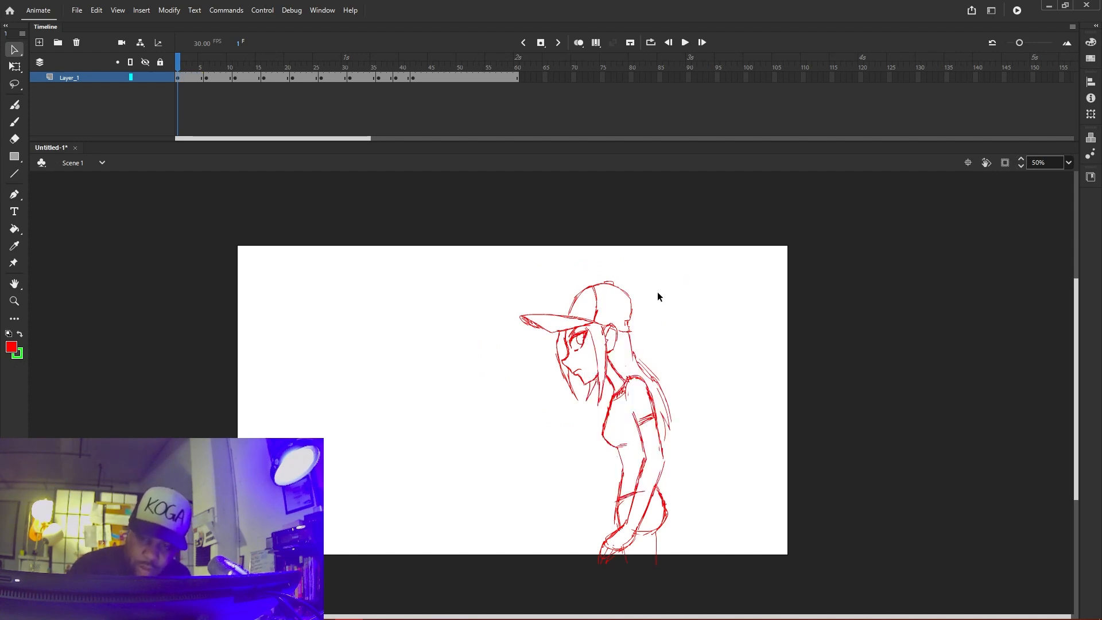
pyautogui.rightClick(588, 335)
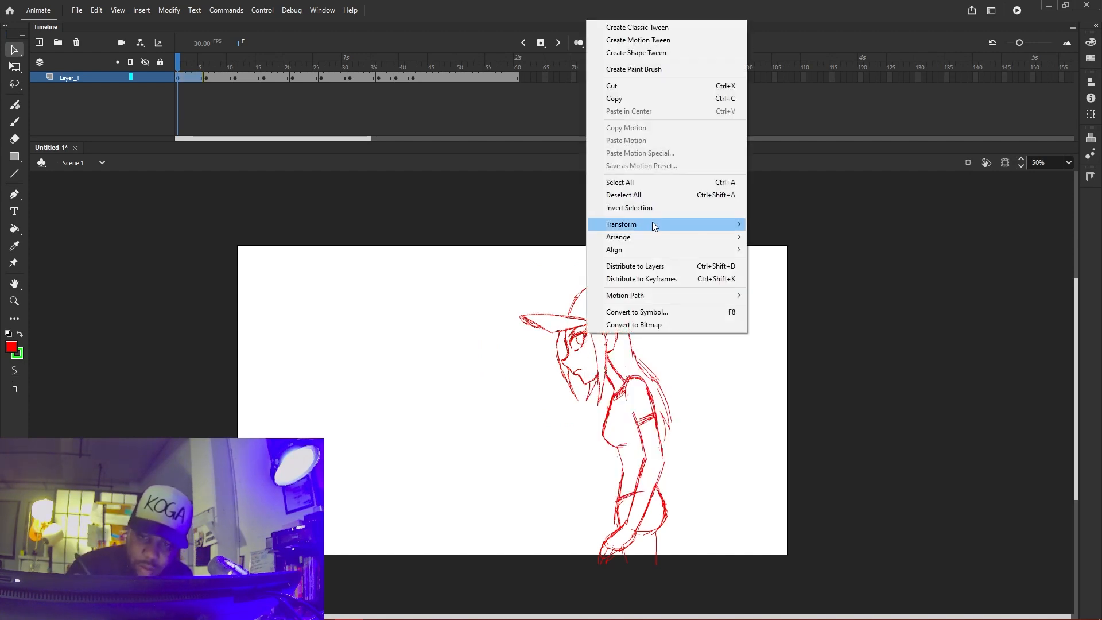
pyautogui.moveTo(646, 224)
pyautogui.click(563, 224)
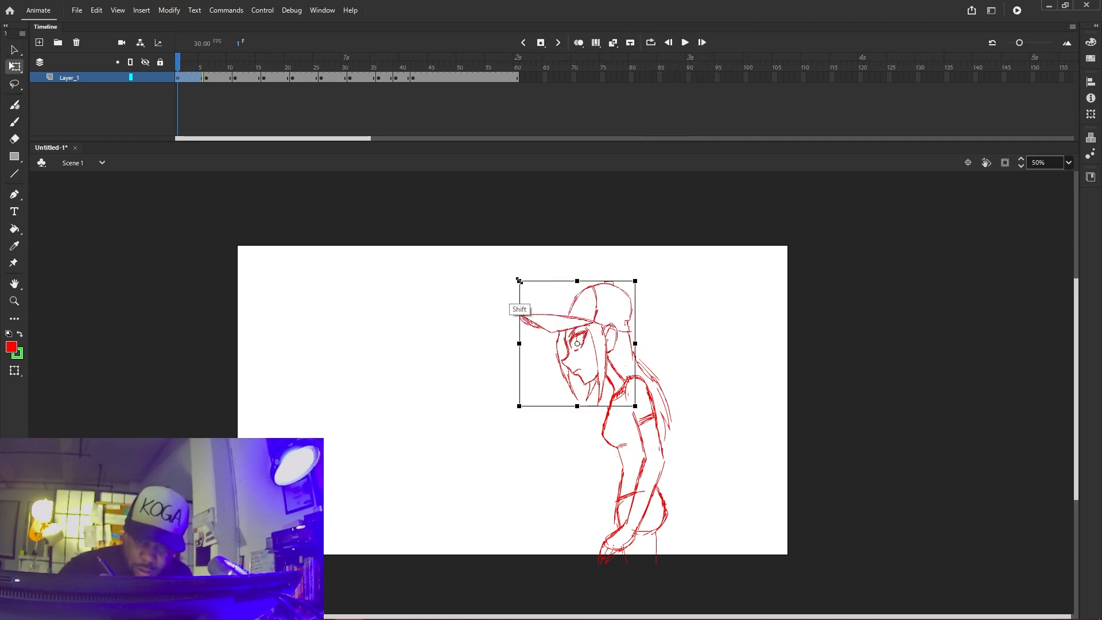
pyautogui.moveTo(520, 281); pyautogui.dragTo(524, 286)
# Nudge the scaled head a little to the right and down so it sits on the neck, and deselect it
pyautogui.press('Right')
pyautogui.press('Right')
pyautogui.press('Right')
pyautogui.press('Right')
pyautogui.press('Right')
pyautogui.press('Down')
pyautogui.press('Down')
pyautogui.press('Down')
pyautogui.press('Down')
pyautogui.press('Right')
pyautogui.press('Right')
pyautogui.press('Down')
pyautogui.press('Down')
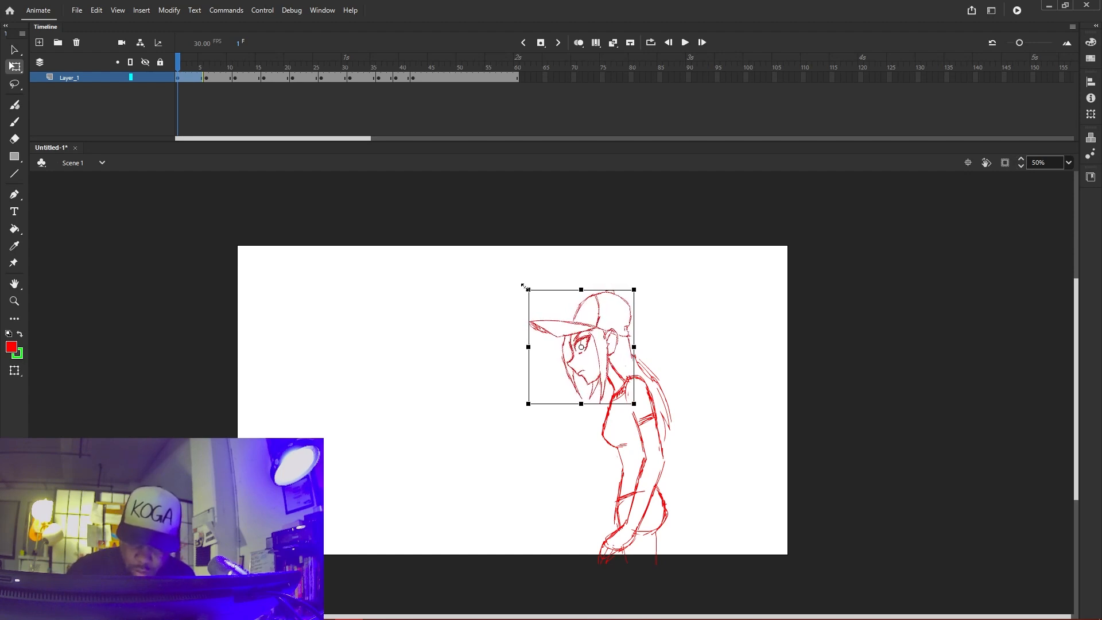
pyautogui.press('Right')
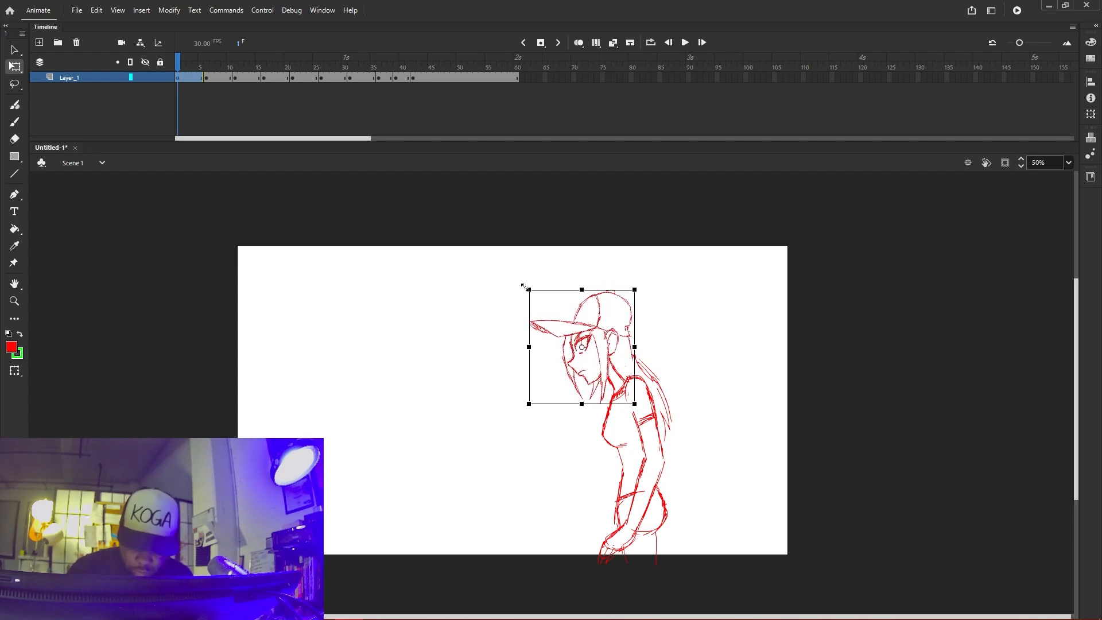
pyautogui.click(700, 472)
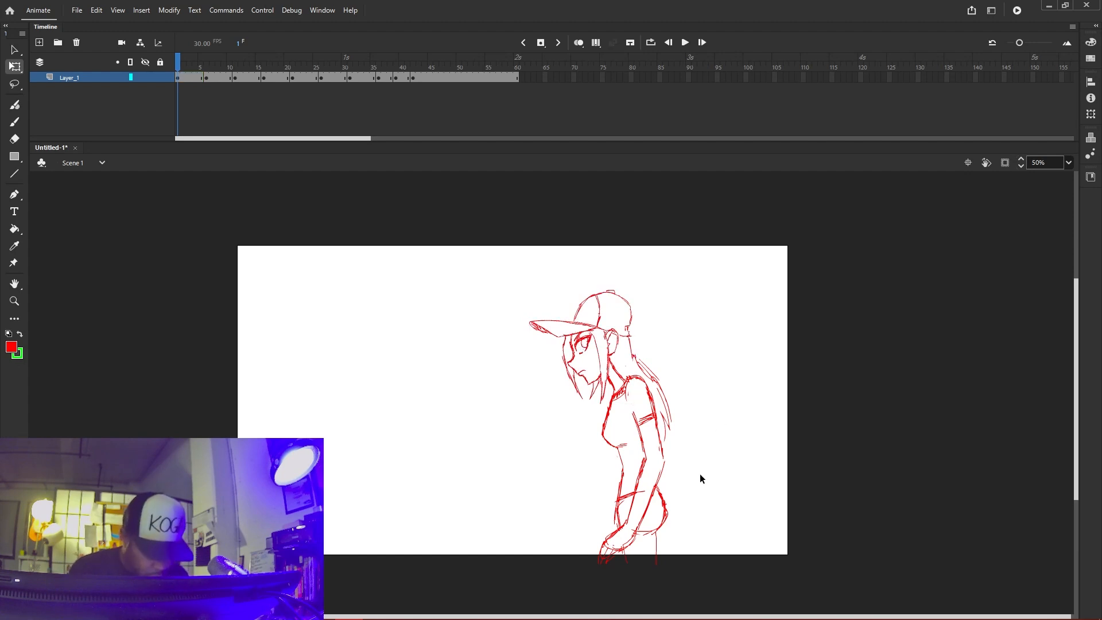
# Erase the front waist line below the chest and redraw it slightly further forward down to the waistband
pyautogui.press('e')
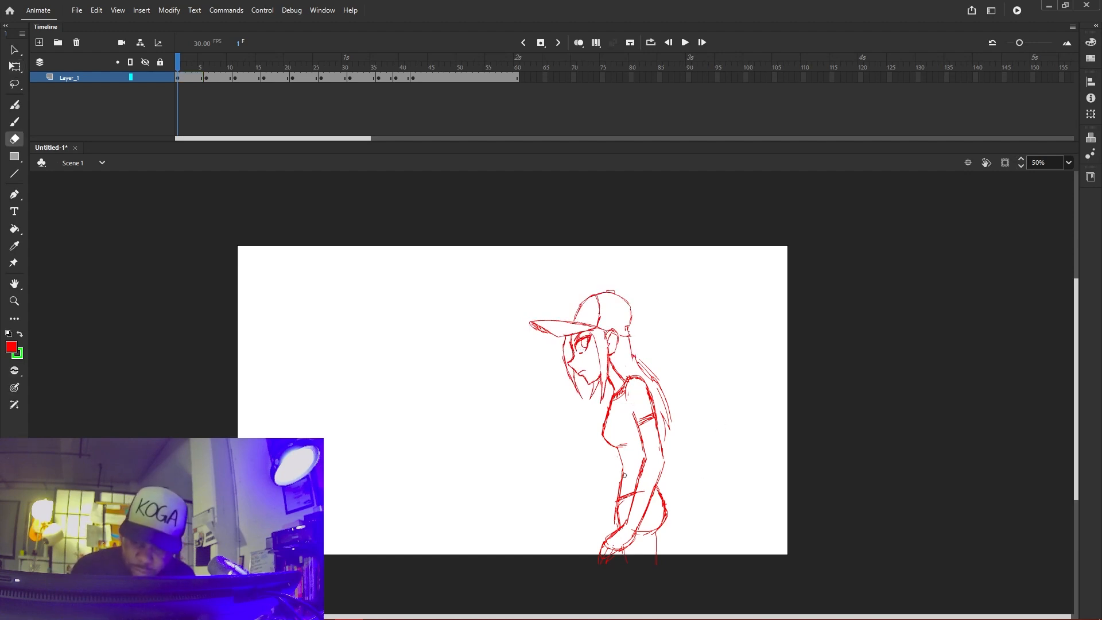
pyautogui.moveTo(619, 455); pyautogui.dragTo(622, 478)
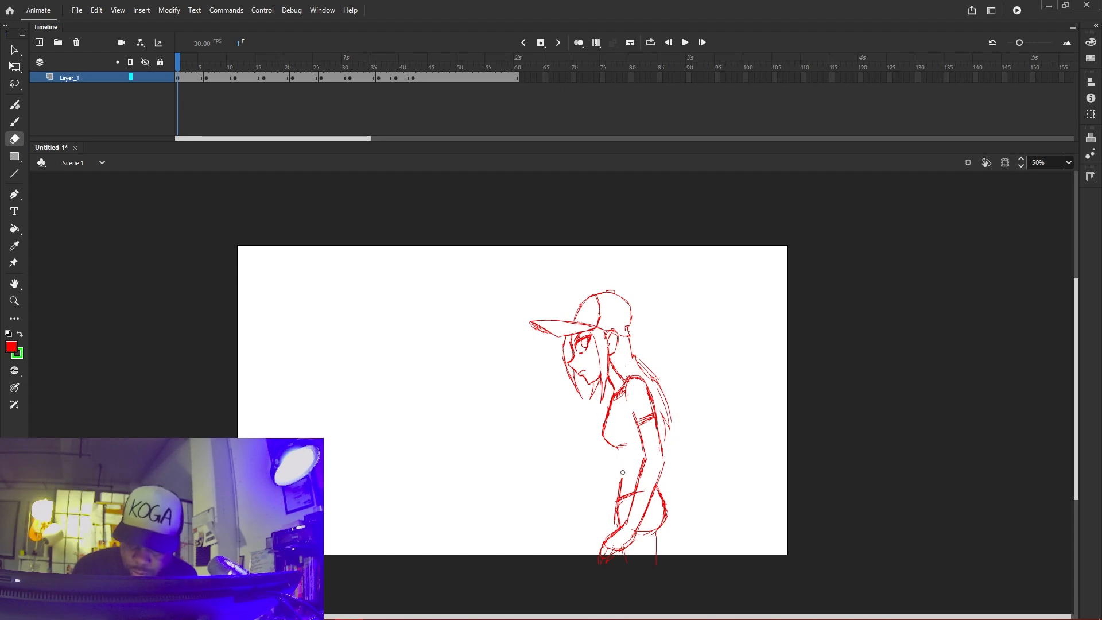
pyautogui.moveTo(623, 480); pyautogui.dragTo(614, 495)
pyautogui.press('b')
pyautogui.moveTo(617, 449)
pyautogui.mouseDown()
pyautogui.moveTo(618, 509)
pyautogui.moveTo(617, 498)
pyautogui.mouseUp()
# Flip back and forth between the refined first drawing and the rough second drawing to compare their poses, ending on frame 6
pyautogui.press('.')
pyautogui.press('.')
pyautogui.press('.')
pyautogui.press('.')
pyautogui.press('.')
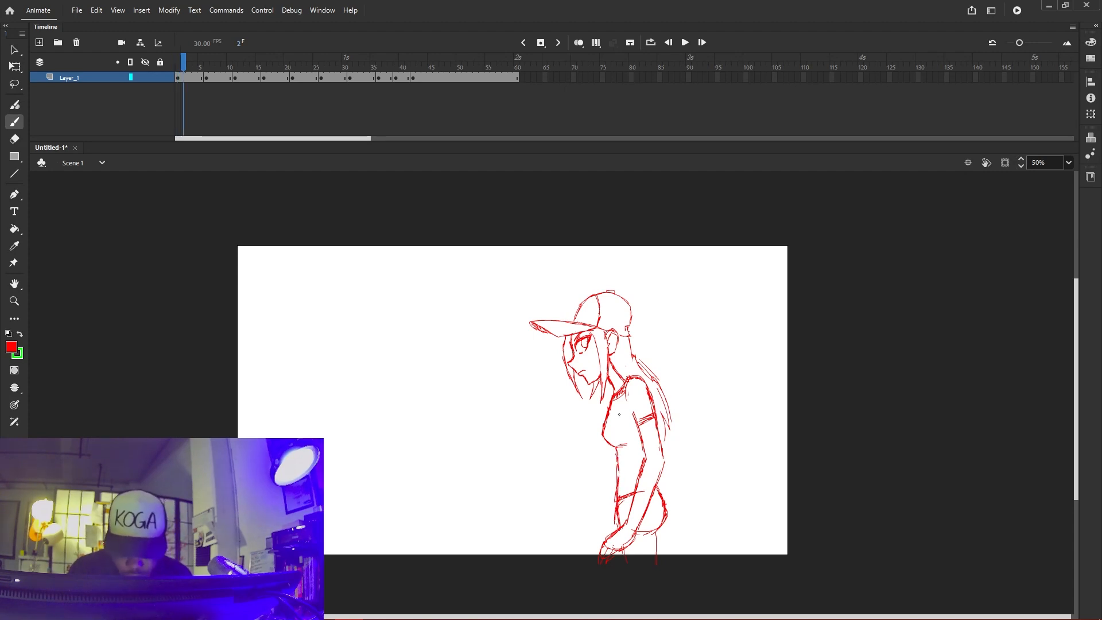
pyautogui.press(',')
pyautogui.press('.')
pyautogui.press(',')
pyautogui.press('.')
pyautogui.press(',')
pyautogui.press('.')
pyautogui.press(',')
pyautogui.press('.')
pyautogui.press(',')
pyautogui.press('.')
pyautogui.press('.')
pyautogui.press('.')
pyautogui.press('.')
pyautogui.press('.')
pyautogui.press('.')
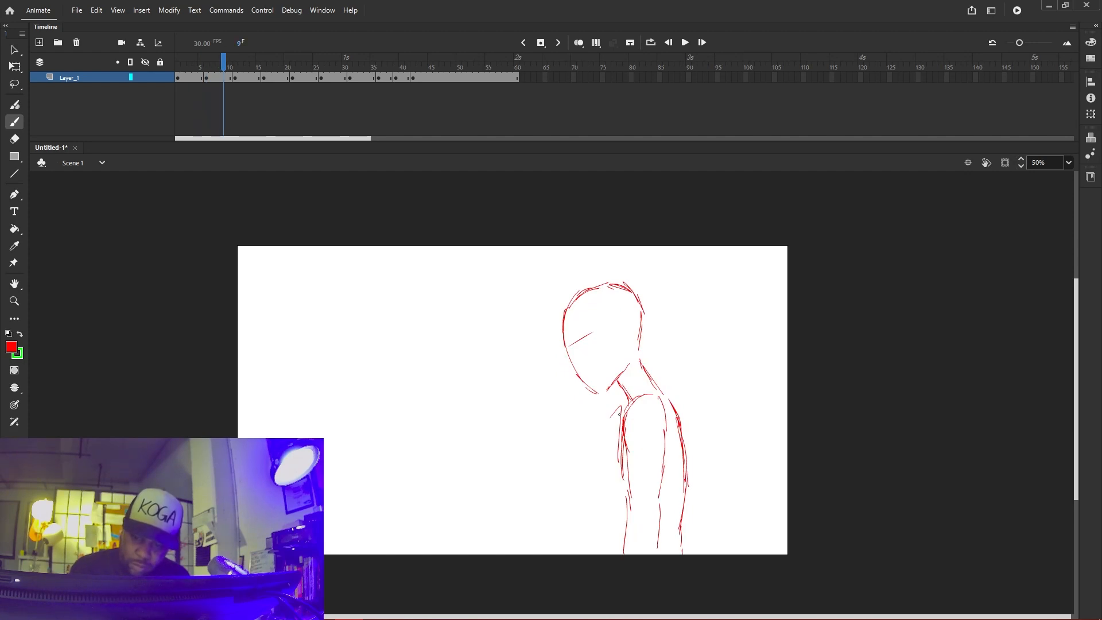
pyautogui.press(',')
pyautogui.press(',')
pyautogui.press(',')
pyautogui.press(',')
pyautogui.press(',')
pyautogui.press(',')
pyautogui.press('.')
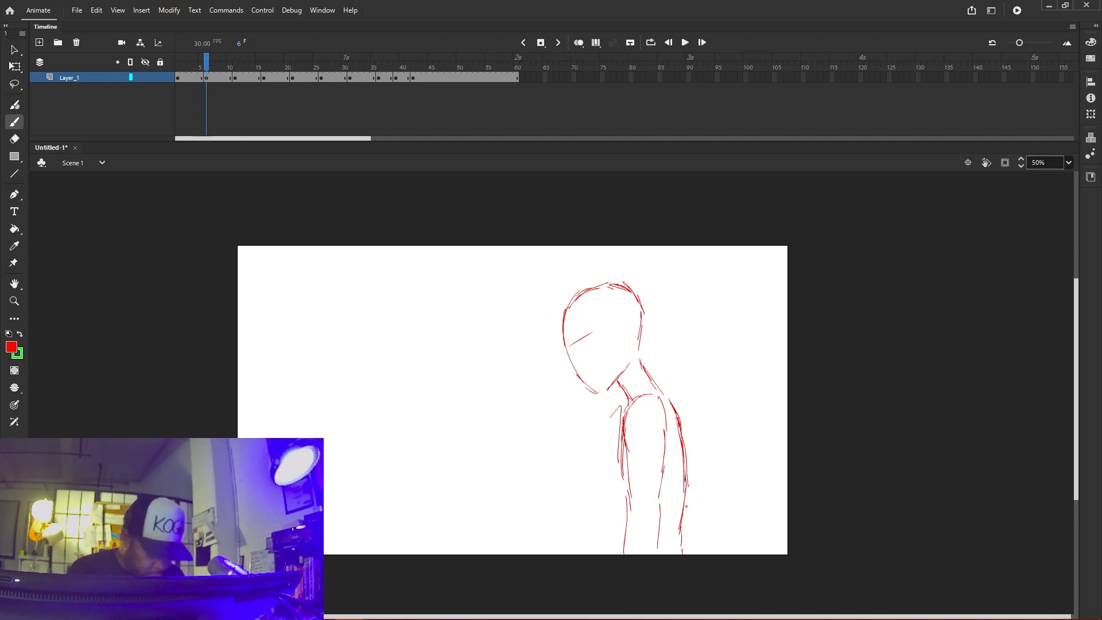
# On frame 6, erase the near shoulder and arm lines, and redraw the front of the chest from the neck down, checking against the first drawing
pyautogui.press('e')
pyautogui.moveTo(647, 395)
pyautogui.mouseDown()
pyautogui.moveTo(627, 435)
pyautogui.moveTo(631, 528)
pyautogui.moveTo(629, 485)
pyautogui.moveTo(655, 555)
pyautogui.moveTo(663, 403)
pyautogui.mouseUp()
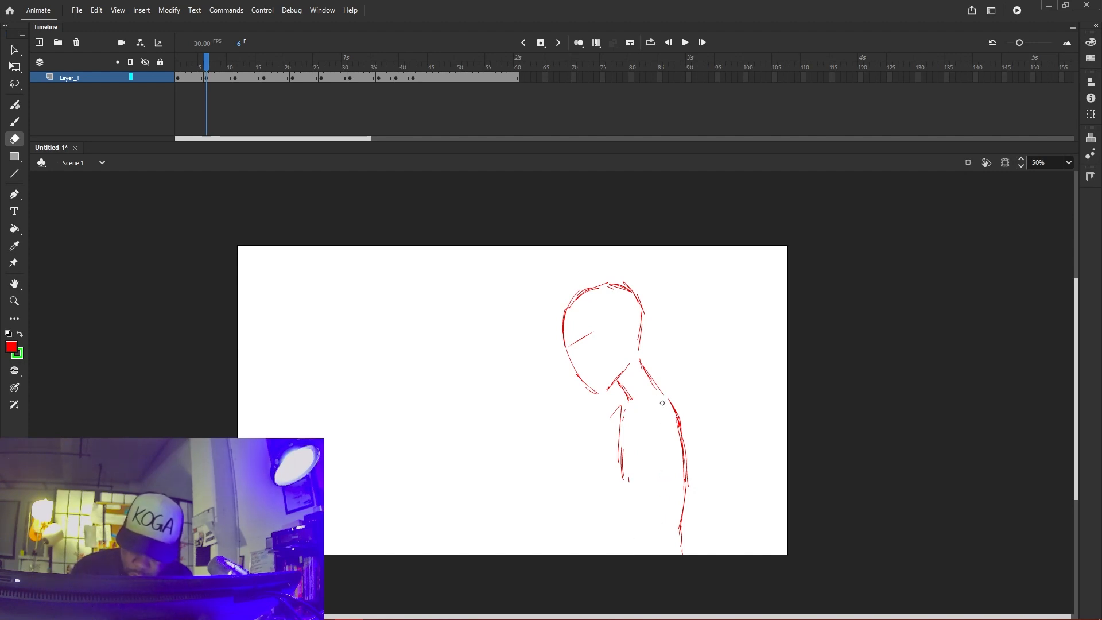
pyautogui.press('b')
pyautogui.press(',')
pyautogui.press('.')
pyautogui.press(',')
pyautogui.press('.')
pyautogui.moveTo(628, 406); pyautogui.dragTo(622, 447)
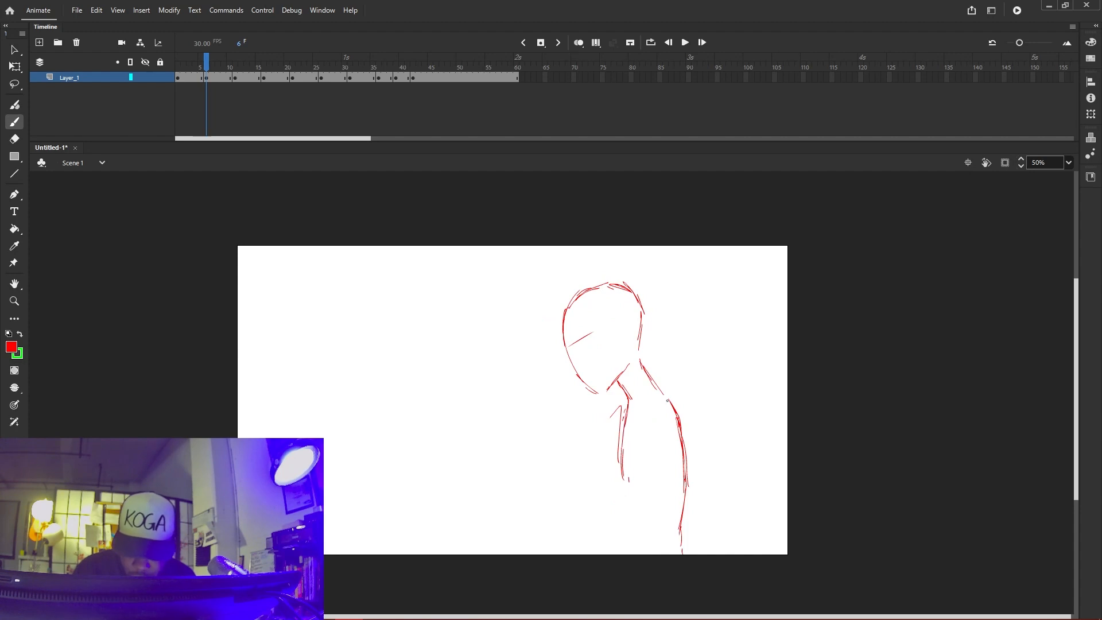
# On frame 6, draw the near shoulder's rounded cap and the start of the inner arm line, checking against the first drawing
pyautogui.moveTo(658, 389); pyautogui.dragTo(675, 397)
pyautogui.press(',')
pyautogui.press('.')
pyautogui.press(',')
pyautogui.press('.')
pyautogui.moveTo(651, 393); pyautogui.dragTo(681, 412)
pyautogui.moveTo(655, 418); pyautogui.dragTo(656, 443)
pyautogui.press(',')
pyautogui.press('.')
# Extend both edges of the near upper arm down to the elbow, comparing with the first drawing
pyautogui.moveTo(680, 406); pyautogui.dragTo(685, 432)
pyautogui.moveTo(667, 393); pyautogui.dragTo(704, 487)
pyautogui.moveTo(654, 443); pyautogui.dragTo(667, 487)
pyautogui.press(',')
pyautogui.press('.')
pyautogui.press(',')
pyautogui.press('.')
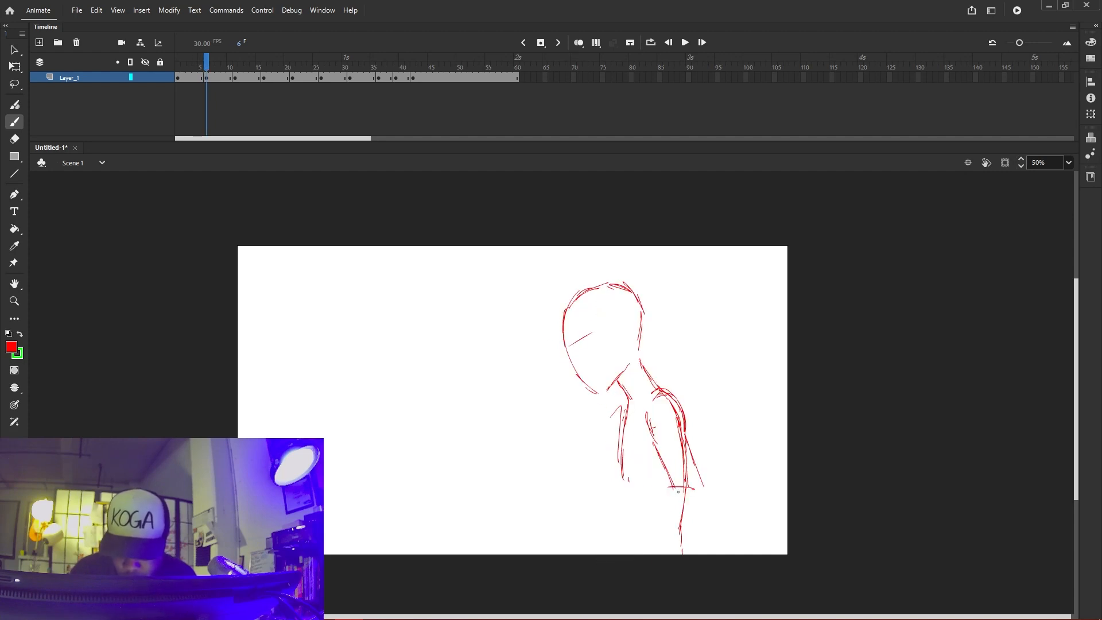
# Undo the elbow stroke, lengthen the upper arm, and draw the forearm angling forward and down to the canvas edge
pyautogui.hotkey('ctrl', 'z')
pyautogui.press(',')
pyautogui.press('.')
pyautogui.moveTo(678, 487)
pyautogui.mouseDown()
pyautogui.moveTo(672, 502)
pyautogui.moveTo(712, 500)
pyautogui.moveTo(633, 548)
pyautogui.mouseUp()
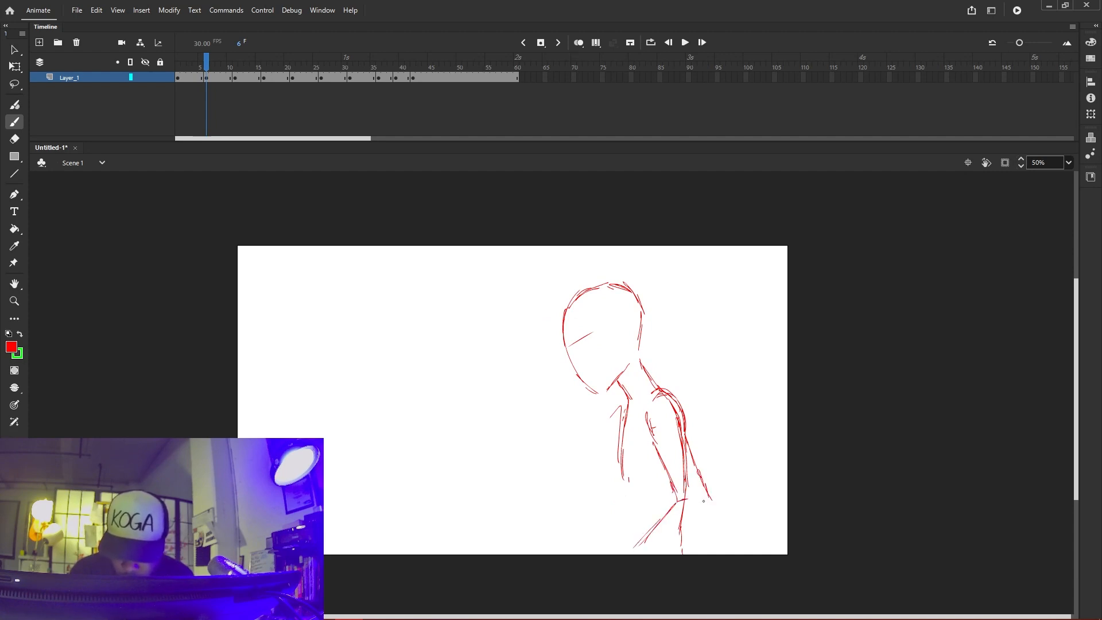
pyautogui.moveTo(716, 499)
pyautogui.mouseDown()
pyautogui.moveTo(676, 552)
pyautogui.moveTo(693, 535)
pyautogui.moveTo(634, 552)
pyautogui.mouseUp()
pyautogui.press(',')
pyautogui.press('.')
# Draw the chest's front curve and the abdomen line down to the waist, flipping to the first drawing for comparison
pyautogui.moveTo(626, 416)
pyautogui.mouseDown()
pyautogui.moveTo(609, 461)
pyautogui.moveTo(627, 487)
pyautogui.mouseUp()
pyautogui.moveTo(626, 440); pyautogui.dragTo(638, 523)
pyautogui.press(',')
pyautogui.press('.')
pyautogui.press(',')
pyautogui.press('.')
pyautogui.moveTo(619, 484)
pyautogui.mouseDown()
pyautogui.moveTo(643, 520)
pyautogui.moveTo(628, 522)
pyautogui.moveTo(631, 553)
pyautogui.mouseUp()
pyautogui.press(',')
pyautogui.press('.')
pyautogui.press(',')
pyautogui.press('.')
pyautogui.press(',')
pyautogui.press('.')
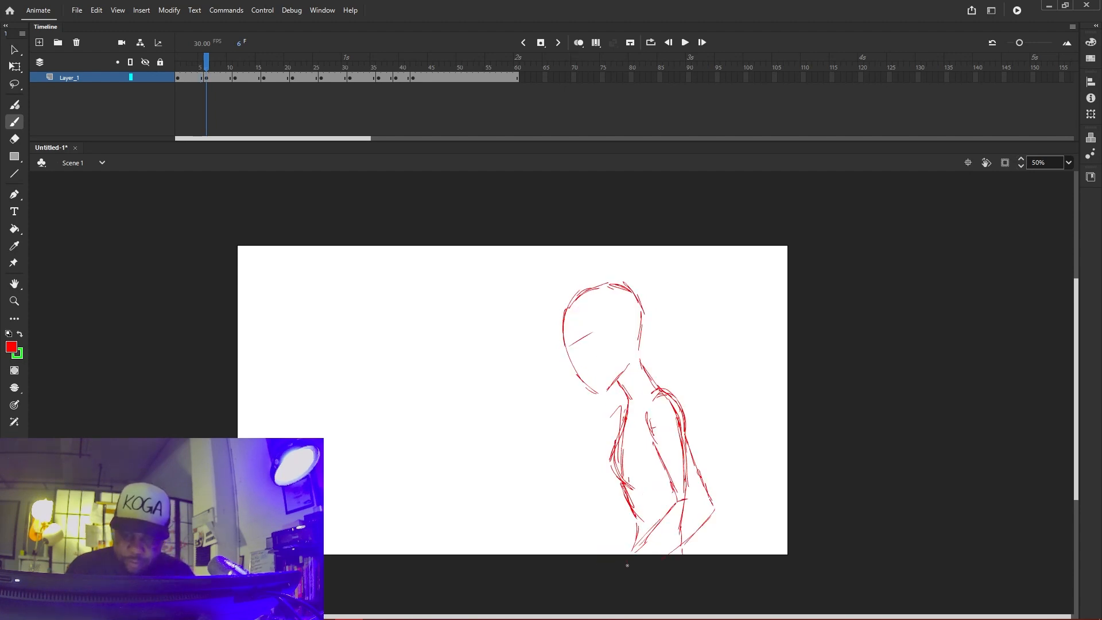
# On the first drawing, hatch in the hair lock beside the face and add shading strokes to the hair
pyautogui.press(',')
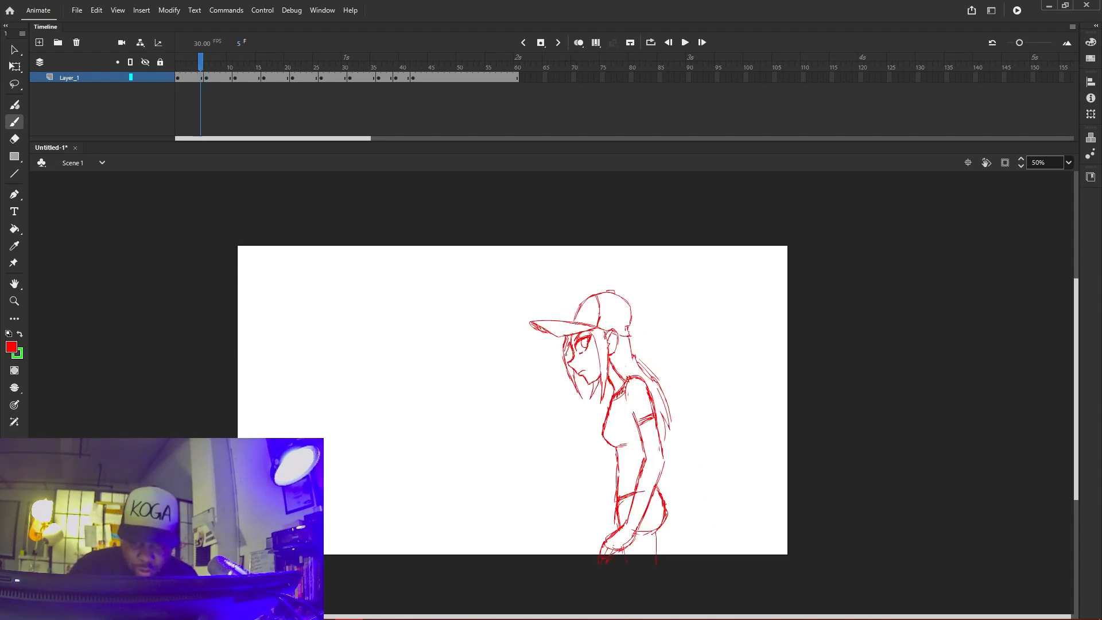
pyautogui.moveTo(600, 329); pyautogui.dragTo(603, 384)
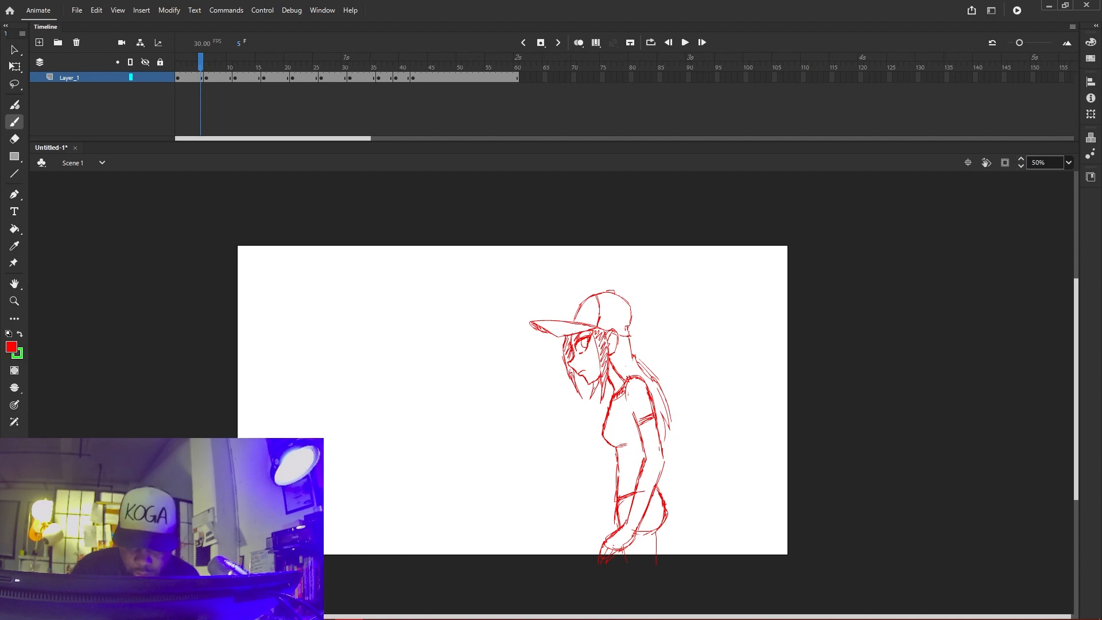
pyautogui.moveTo(614, 335)
pyautogui.mouseDown()
pyautogui.moveTo(655, 386)
pyautogui.moveTo(667, 433)
pyautogui.mouseUp()
# Flip between the first drawing and frame 6 to compare the two poses, ending on frame 6
pyautogui.press(',')
pyautogui.press('.')
pyautogui.press(',')
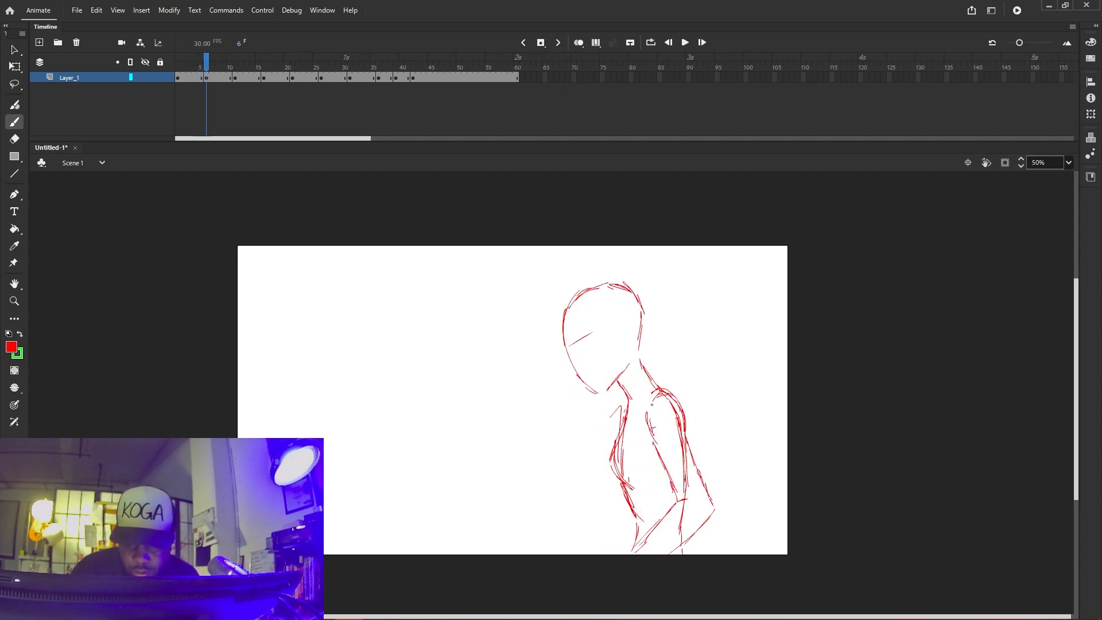
pyautogui.press('.')
pyautogui.press(',')
pyautogui.press('.')
pyautogui.press('.')
pyautogui.press(',')
pyautogui.press('.')
pyautogui.press(',')
pyautogui.press('.')
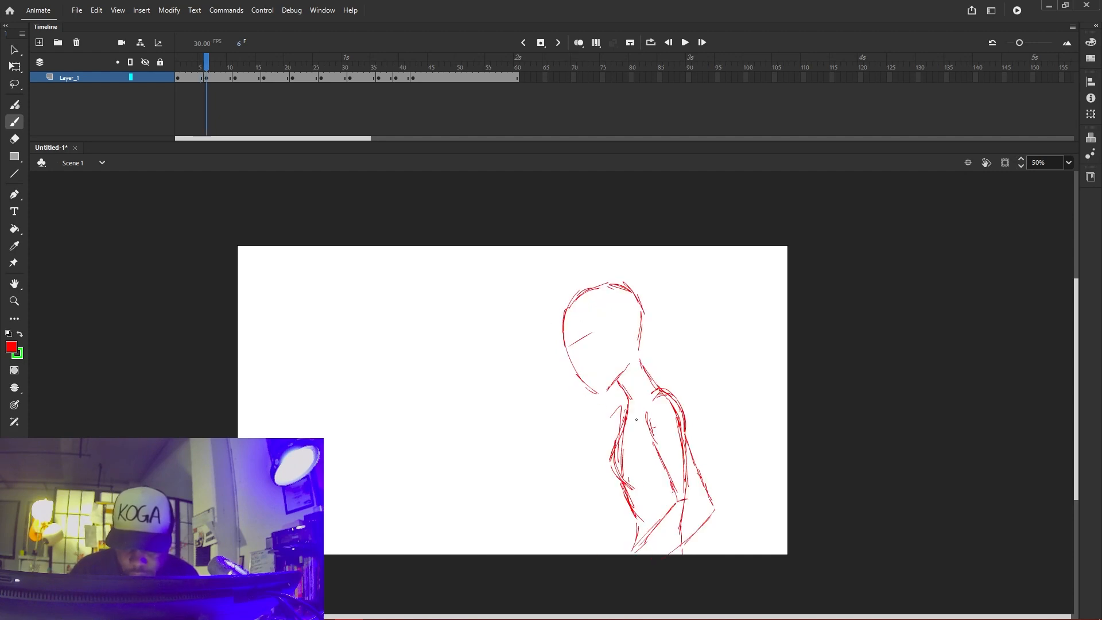
# Erase the back line running through the near arm and the stray strokes in front of the upper chest
pyautogui.press('e')
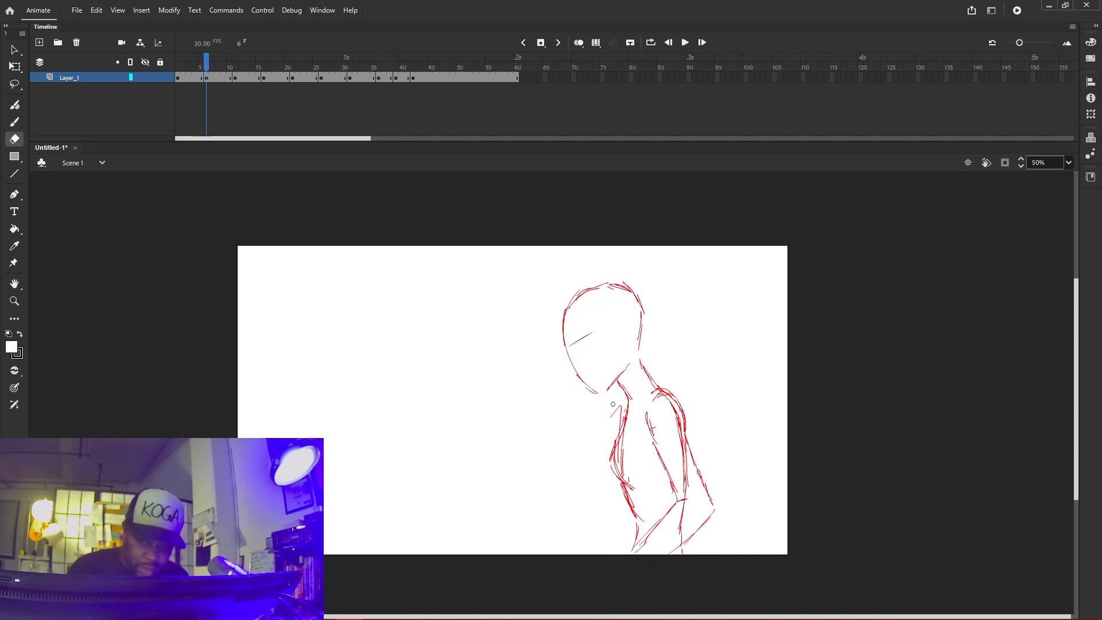
pyautogui.moveTo(666, 403)
pyautogui.mouseDown()
pyautogui.moveTo(689, 491)
pyautogui.moveTo(673, 536)
pyautogui.moveTo(682, 539)
pyautogui.mouseUp()
pyautogui.moveTo(686, 458)
pyautogui.mouseDown()
pyautogui.moveTo(670, 405)
pyautogui.moveTo(654, 423)
pyautogui.mouseUp()
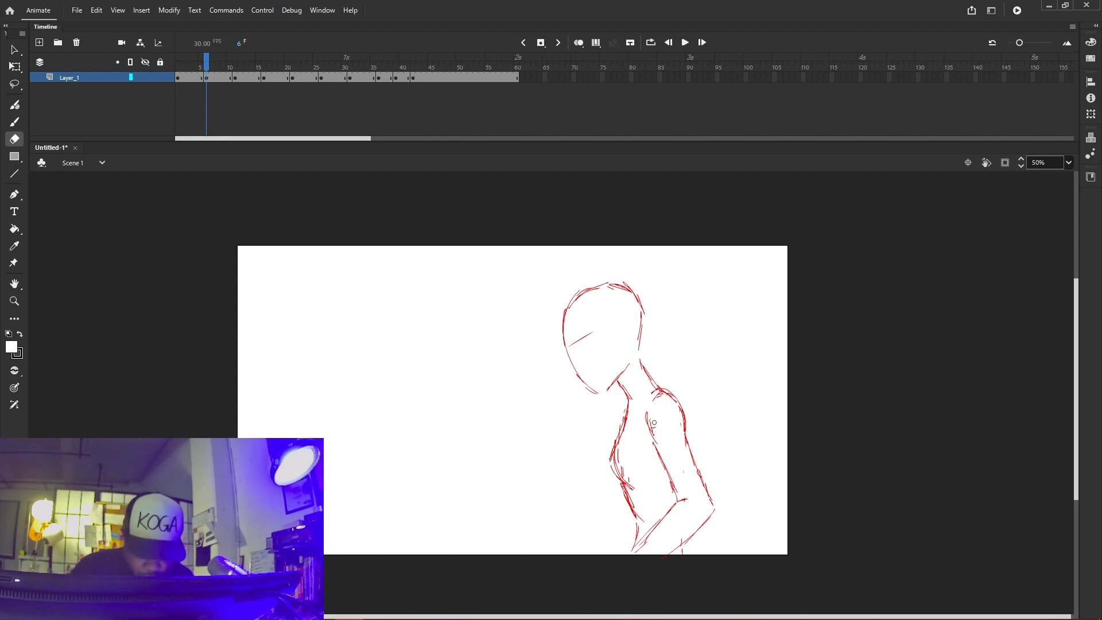
pyautogui.press('b')
pyautogui.press(',')
pyautogui.press('.')
pyautogui.press(',')
pyautogui.press('.')
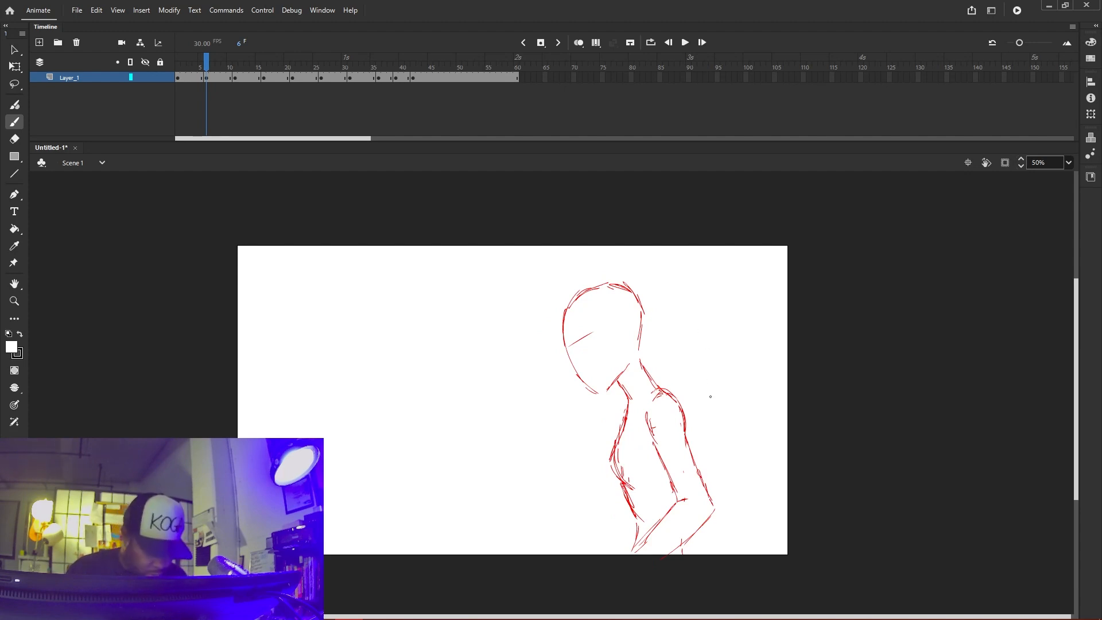
# Sample the sketch's red for the brush, reinforce the shoulder line, and draw the sleeve hem across the upper arm
pyautogui.press('i')
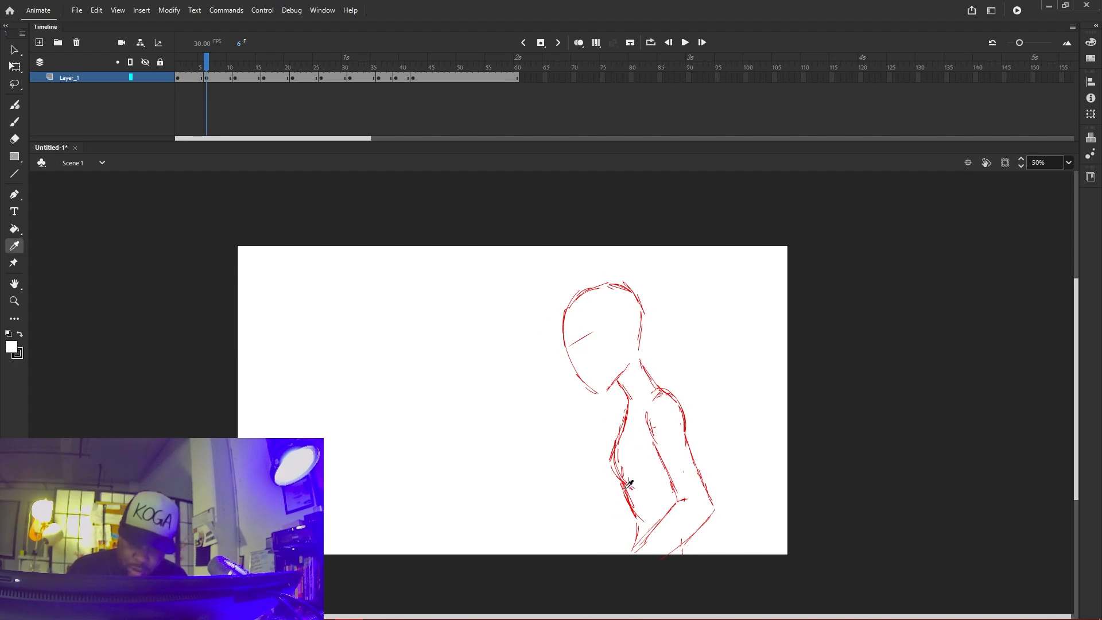
pyautogui.click(628, 486)
pyautogui.press('b')
pyautogui.moveTo(706, 315); pyautogui.dragTo(725, 349)
pyautogui.hotkey('ctrl', 'z')
pyautogui.moveTo(652, 393)
pyautogui.mouseDown()
pyautogui.moveTo(670, 390)
pyautogui.moveTo(683, 452)
pyautogui.moveTo(689, 445)
pyautogui.mouseUp()
pyautogui.press('.')
pyautogui.press('.')
pyautogui.press('.')
# Draw the face profile on frame 6, with the brow dip, pointed nose, chin and jawline
pyautogui.moveTo(566, 307)
pyautogui.mouseDown()
pyautogui.moveTo(566, 372)
pyautogui.moveTo(574, 366)
pyautogui.moveTo(607, 395)
pyautogui.moveTo(617, 384)
pyautogui.mouseUp()
pyautogui.press('.')
pyautogui.press('.')
pyautogui.press('.')
pyautogui.press('.')
pyautogui.press('.')
# Draw the ear at the back of the head, undoing the first attempt and adding the inner ear lines
pyautogui.moveTo(617, 321)
pyautogui.mouseDown()
pyautogui.moveTo(617, 333)
pyautogui.moveTo(635, 336)
pyautogui.mouseUp()
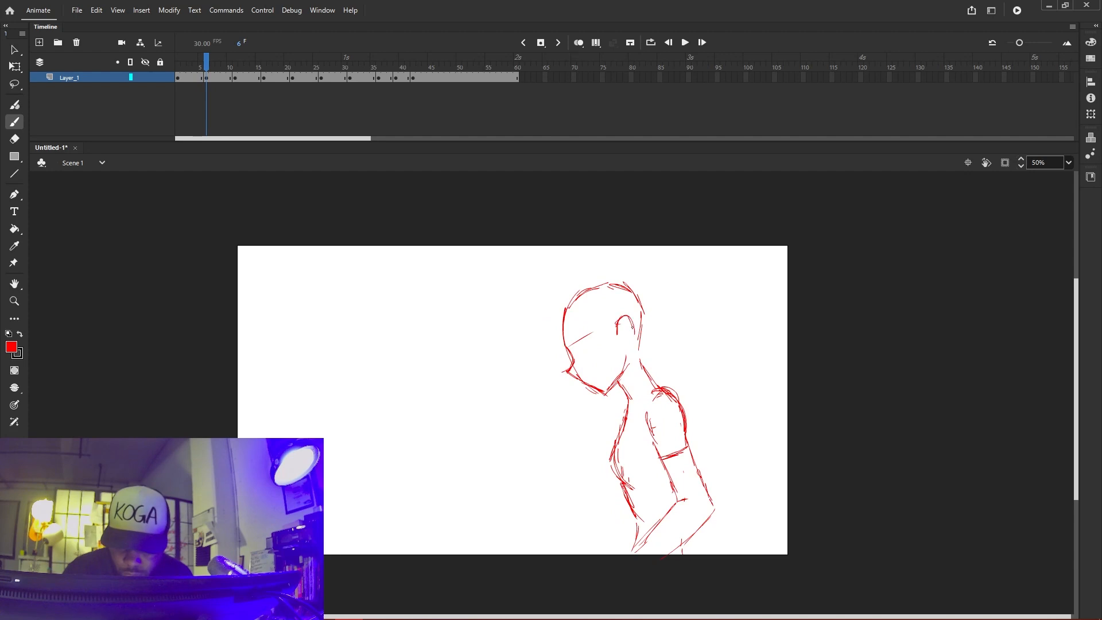
pyautogui.hotkey('ctrl', 'z')
pyautogui.hotkey('ctrl', 'z')
pyautogui.press('.')
pyautogui.press('.')
pyautogui.press('.')
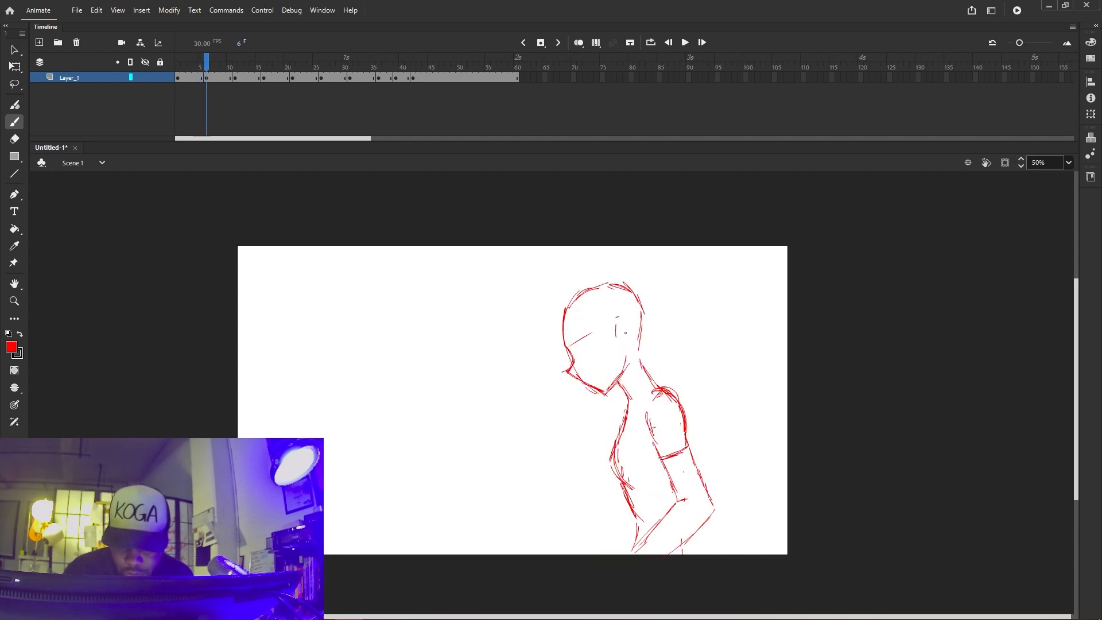
pyautogui.moveTo(618, 317)
pyautogui.mouseDown()
pyautogui.moveTo(616, 336)
pyautogui.moveTo(631, 348)
pyautogui.mouseUp()
pyautogui.press('.')
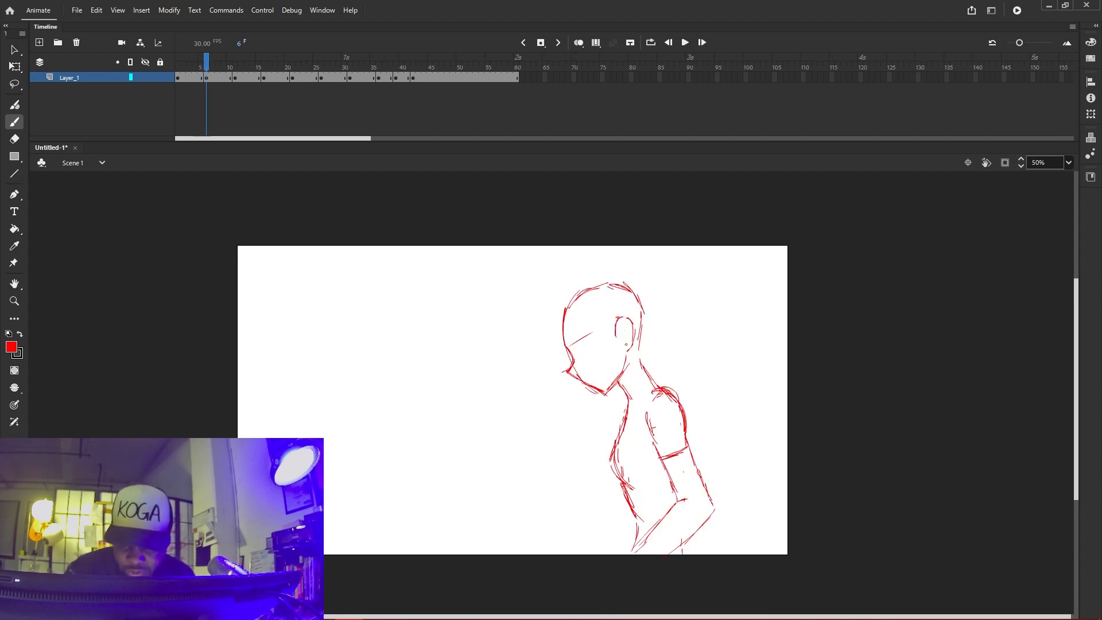
pyautogui.press(',')
pyautogui.press('.')
pyautogui.moveTo(624, 316); pyautogui.dragTo(621, 332)
# Flip between the first drawing and frame 6 to compare the head and ear placement
pyautogui.press(',')
pyautogui.press('.')
pyautogui.press(',')
pyautogui.press('.')
pyautogui.press(',')
pyautogui.press('.')
pyautogui.press(',')
pyautogui.press('.')
pyautogui.press(',')
pyautogui.press('.')
pyautogui.press(',')
pyautogui.press('.')
# Clean up the extra line behind the nose, and erase the front neck line below the jaw
pyautogui.press('e')
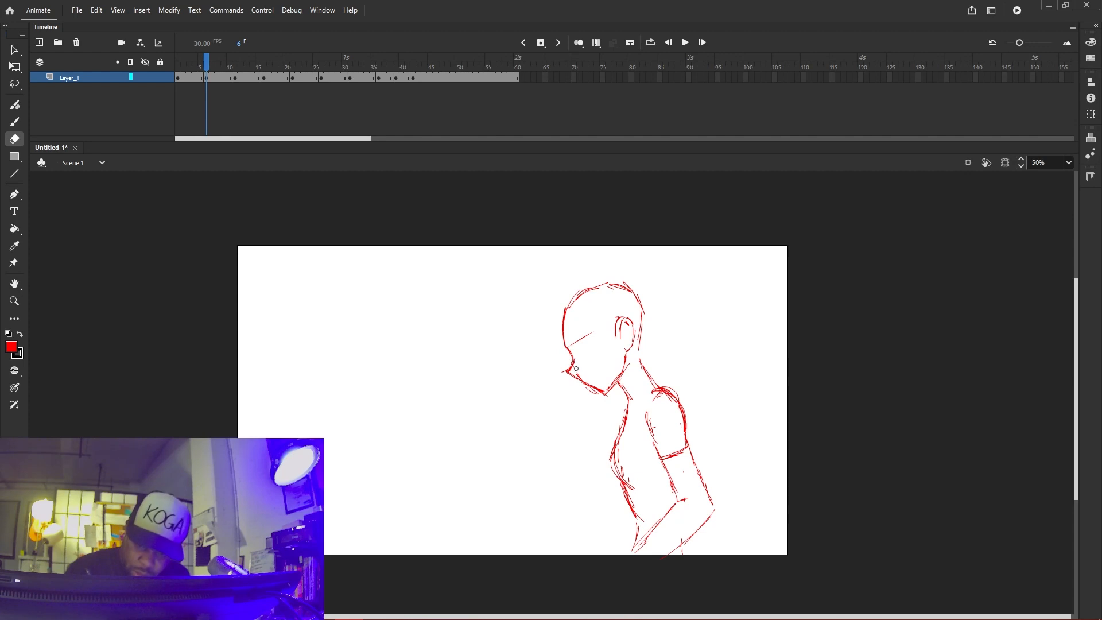
pyautogui.press('b')
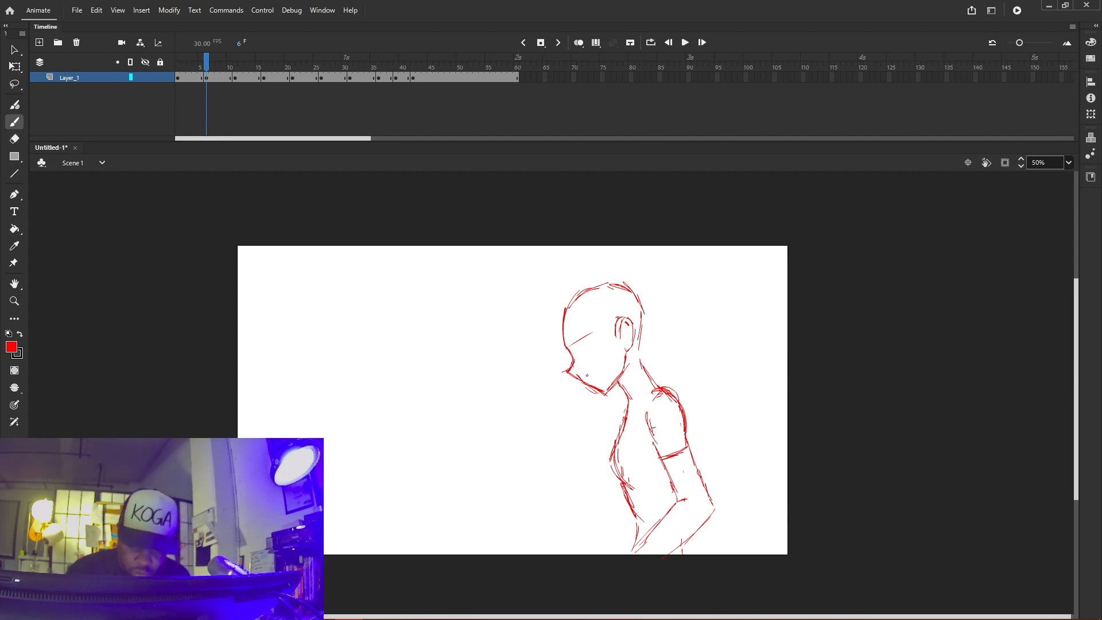
pyautogui.press('e')
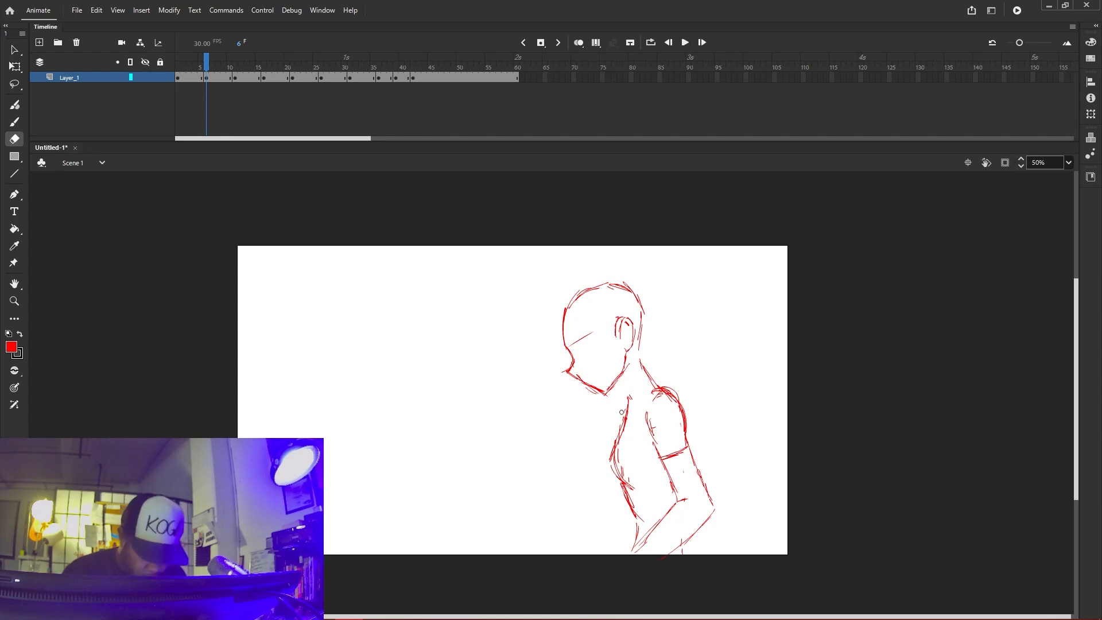
# Redraw the front of the neck and add the curved shirt collar, checking against the first drawing
pyautogui.press('b')
pyautogui.press('.')
pyautogui.press(',')
pyautogui.press('.')
pyautogui.press(',')
pyautogui.press(',')
pyautogui.press('.')
pyautogui.press(',')
pyautogui.press('.')
pyautogui.press(',')
pyautogui.press('.')
pyautogui.moveTo(630, 404)
pyautogui.mouseDown()
pyautogui.moveTo(645, 403)
pyautogui.moveTo(629, 407)
pyautogui.mouseUp()
pyautogui.press(',')
pyautogui.press('.')
pyautogui.press(',')
pyautogui.press('.')
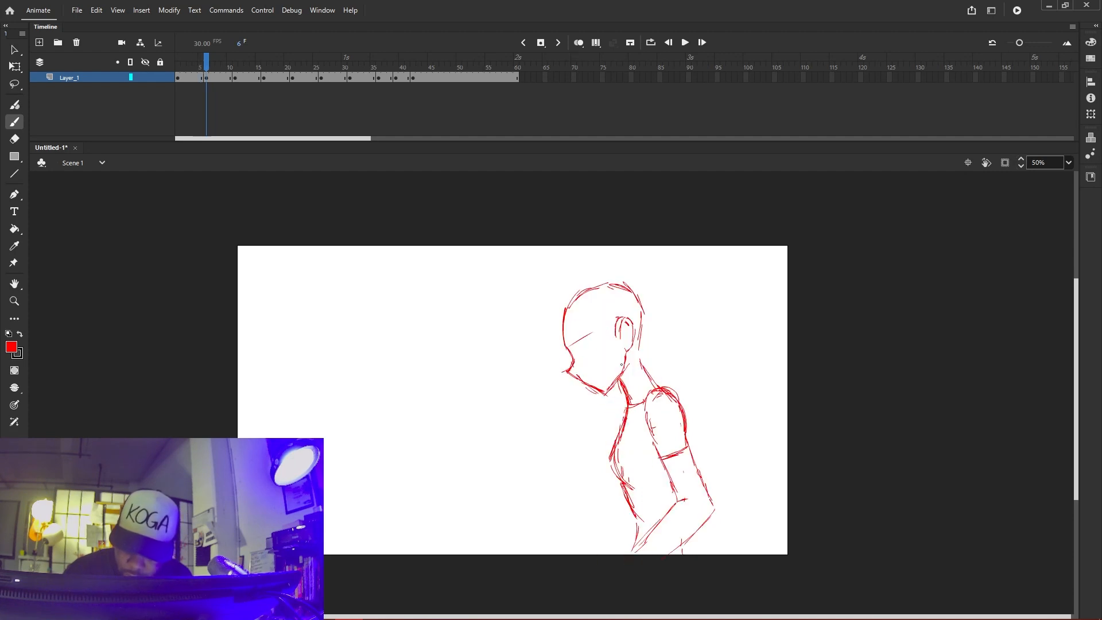
# Strengthen the back of the neck from behind the ear down toward the shoulder
pyautogui.moveTo(638, 361)
pyautogui.mouseDown()
pyautogui.moveTo(648, 390)
pyautogui.moveTo(645, 376)
pyautogui.mouseUp()
pyautogui.press(',')
pyautogui.press('.')
pyautogui.moveTo(638, 334); pyautogui.dragTo(637, 364)
pyautogui.press(',')
pyautogui.press('.')
# Draw the cap's lower band across the head and a long brim with a rounded tip in front of the face
pyautogui.moveTo(552, 328); pyautogui.dragTo(607, 315)
pyautogui.press(',')
pyautogui.press('.')
pyautogui.moveTo(525, 344); pyautogui.dragTo(640, 313)
pyautogui.moveTo(564, 329); pyautogui.dragTo(640, 313)
pyautogui.press(',')
pyautogui.press('.')
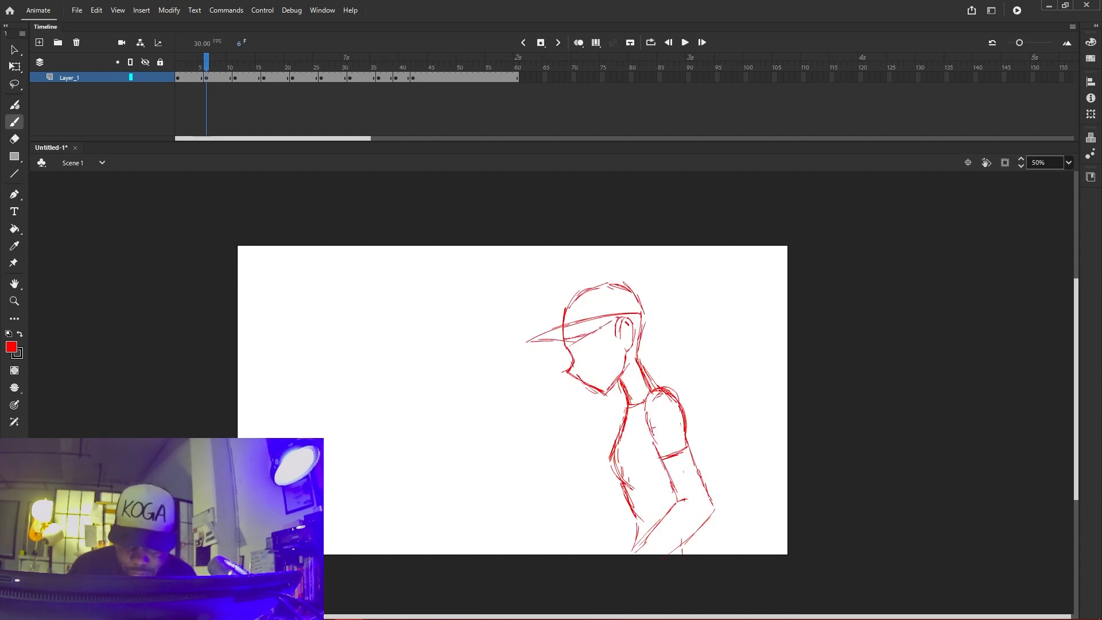
pyautogui.press('.')
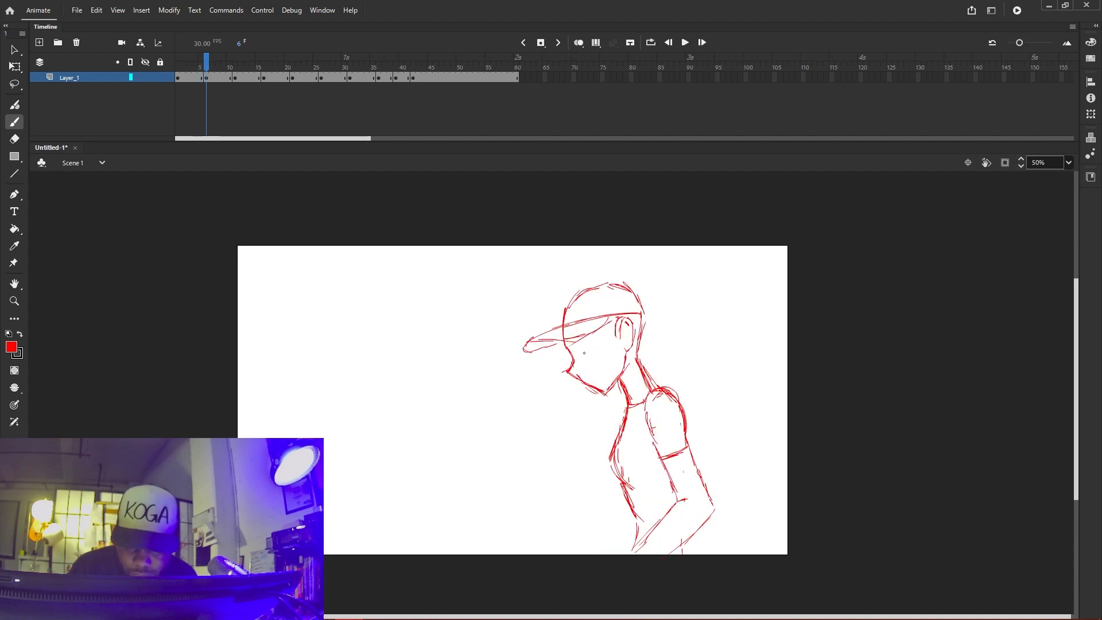
# Draw the eye under the cap brim, with its lower lid, side lines, upper lid and round iris
pyautogui.press('.')
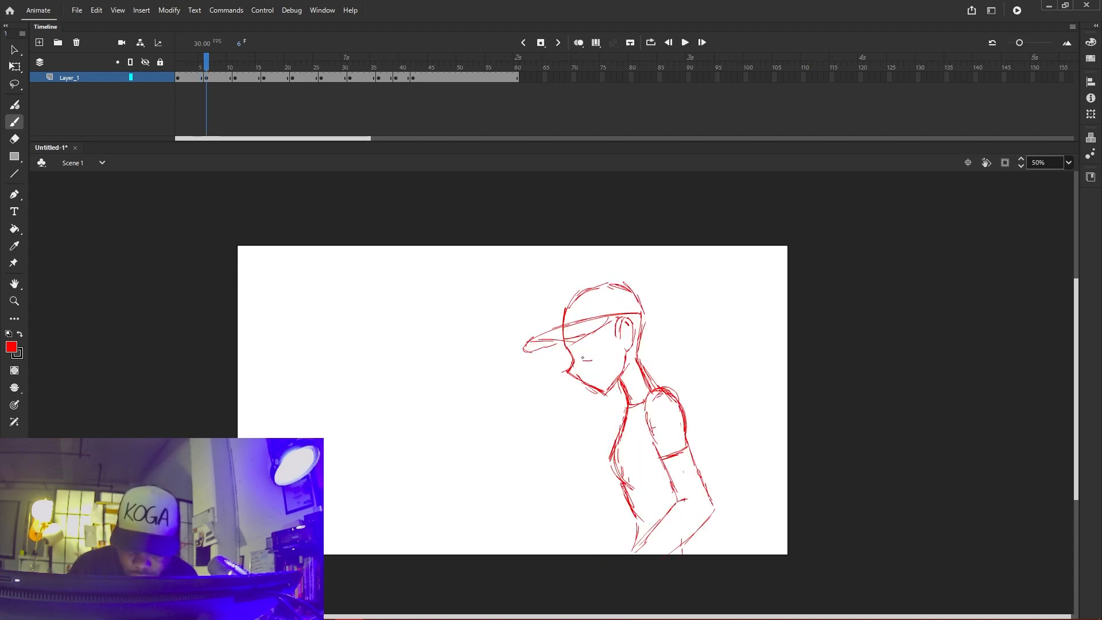
pyautogui.moveTo(600, 342); pyautogui.dragTo(580, 349)
pyautogui.press('.')
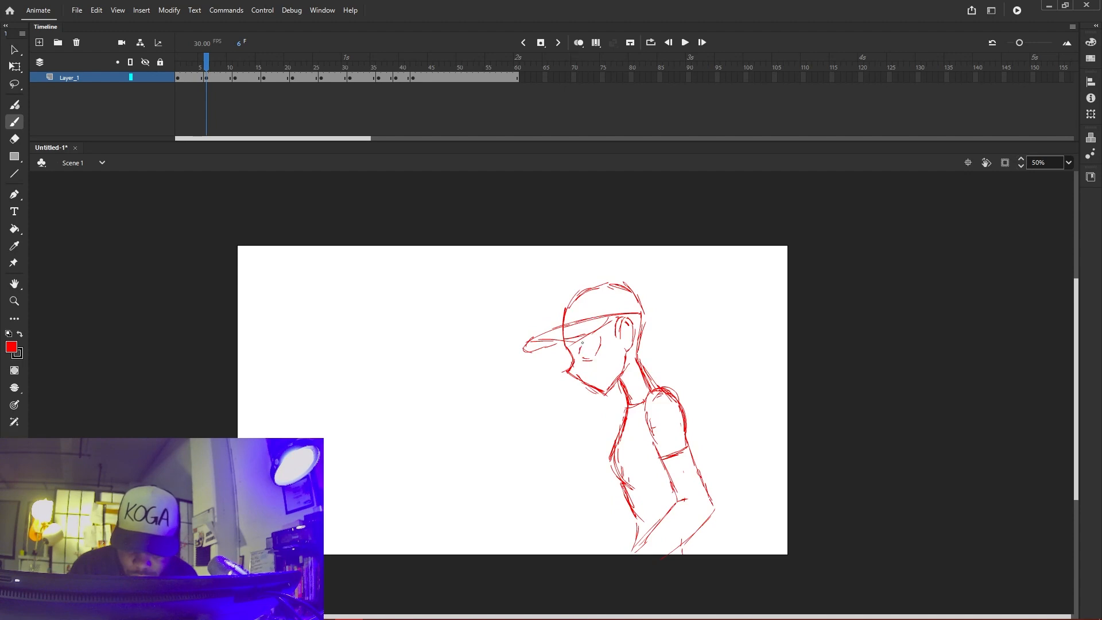
pyautogui.press('.')
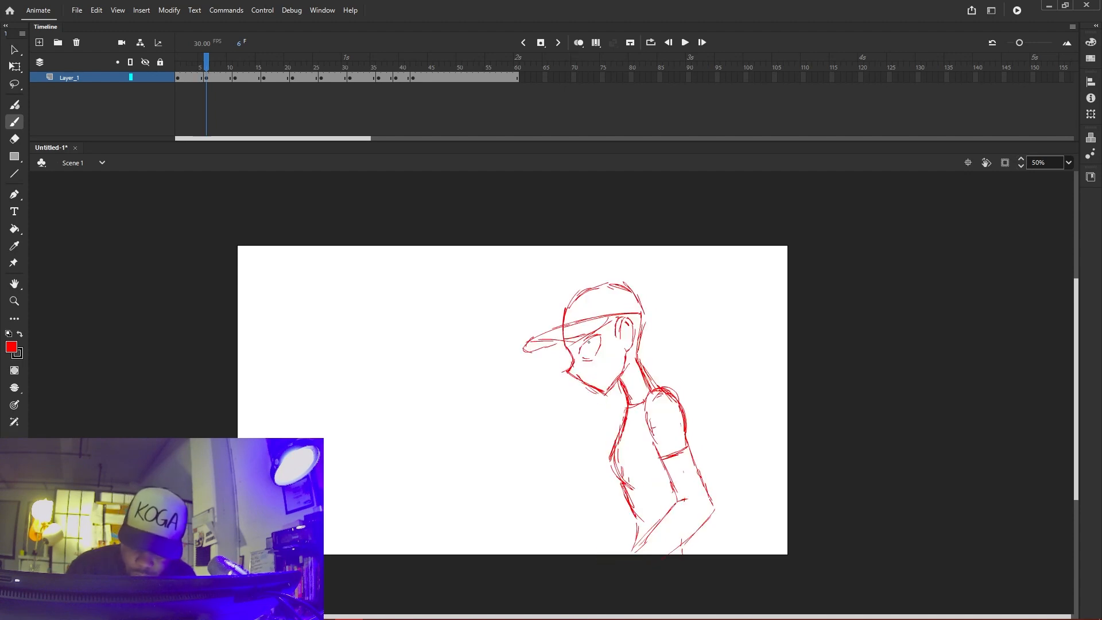
pyautogui.press('.')
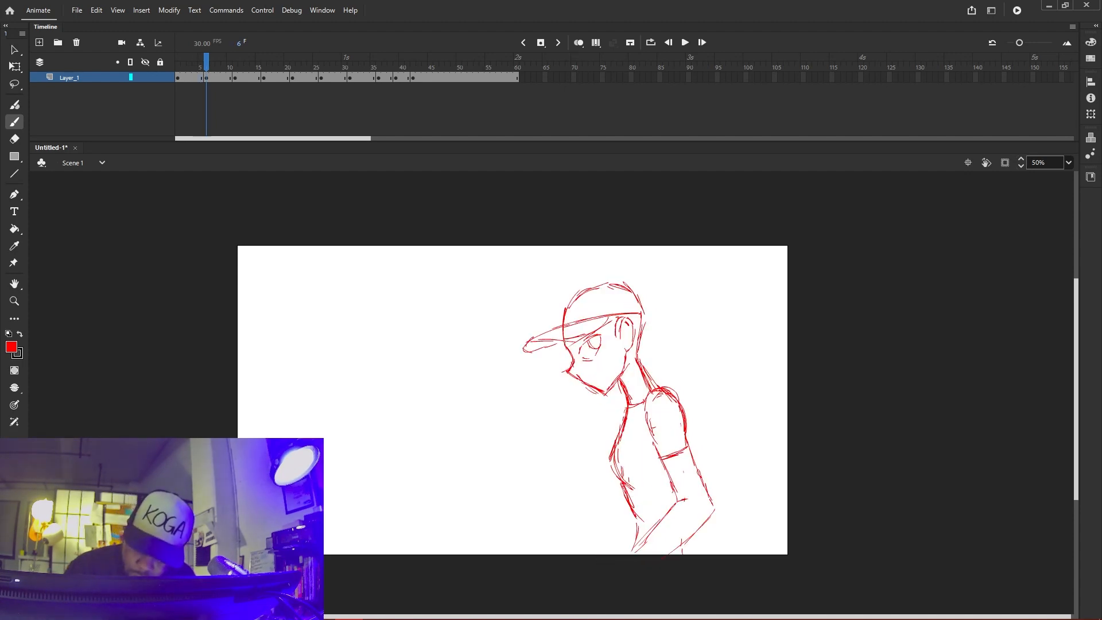
# Draw the front hair strands falling from under the brim past the nose and chin
pyautogui.moveTo(560, 340); pyautogui.dragTo(591, 414)
pyautogui.press('.')
pyautogui.moveTo(564, 380); pyautogui.dragTo(597, 419)
pyautogui.moveTo(571, 339); pyautogui.dragTo(575, 363)
pyautogui.press('.')
# Draw the side hair lock in front of the ear, tapering to a point below the jaw
pyautogui.moveTo(615, 329)
pyautogui.mouseDown()
pyautogui.moveTo(601, 351)
pyautogui.moveTo(611, 404)
pyautogui.mouseUp()
pyautogui.press('.')
pyautogui.moveTo(618, 360); pyautogui.dragTo(610, 416)
pyautogui.press('.')
pyautogui.moveTo(613, 320); pyautogui.dragTo(617, 409)
pyautogui.moveTo(622, 388); pyautogui.dragTo(608, 421)
pyautogui.press('.')
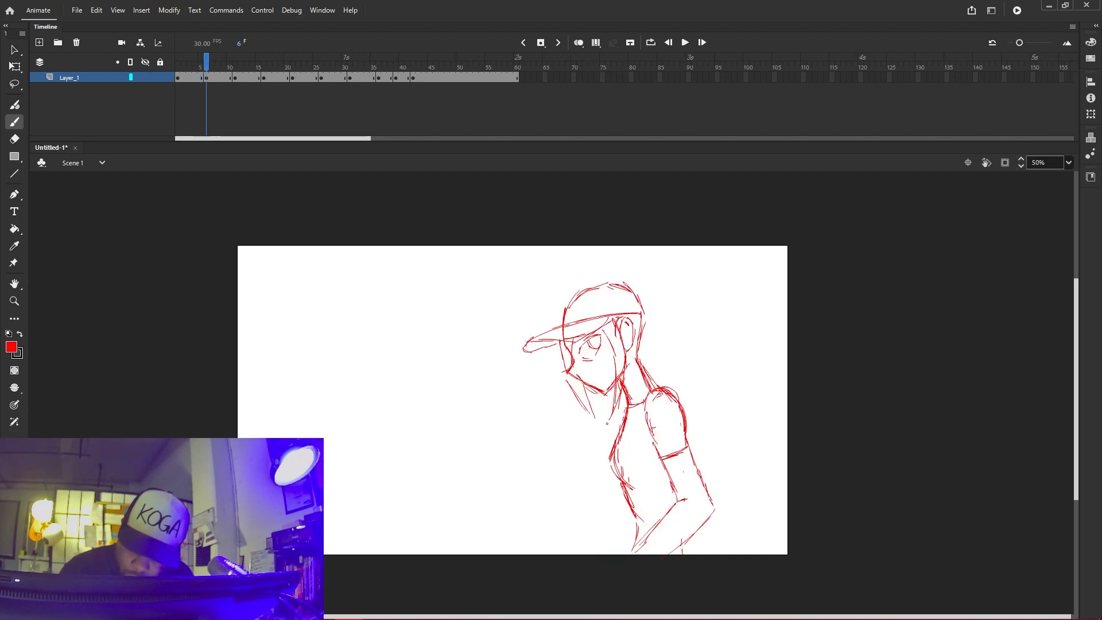
# Add the small mouth line above the chin
pyautogui.press('.')
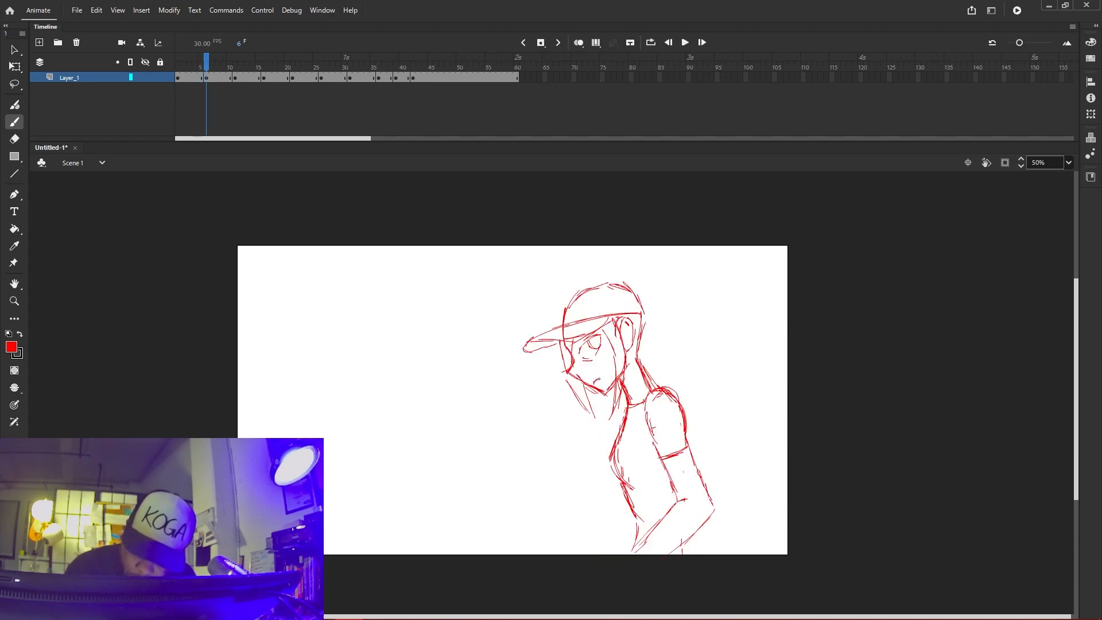
pyautogui.press('.')
pyautogui.press('.')
# Draw the long back hair on frame 6, sweeping from behind the cap over the shoulder down to the upper arm
pyautogui.press(',')
pyautogui.press('.')
pyautogui.press(',')
pyautogui.press('.')
pyautogui.moveTo(658, 357); pyautogui.dragTo(696, 403)
pyautogui.press(',')
pyautogui.press('.')
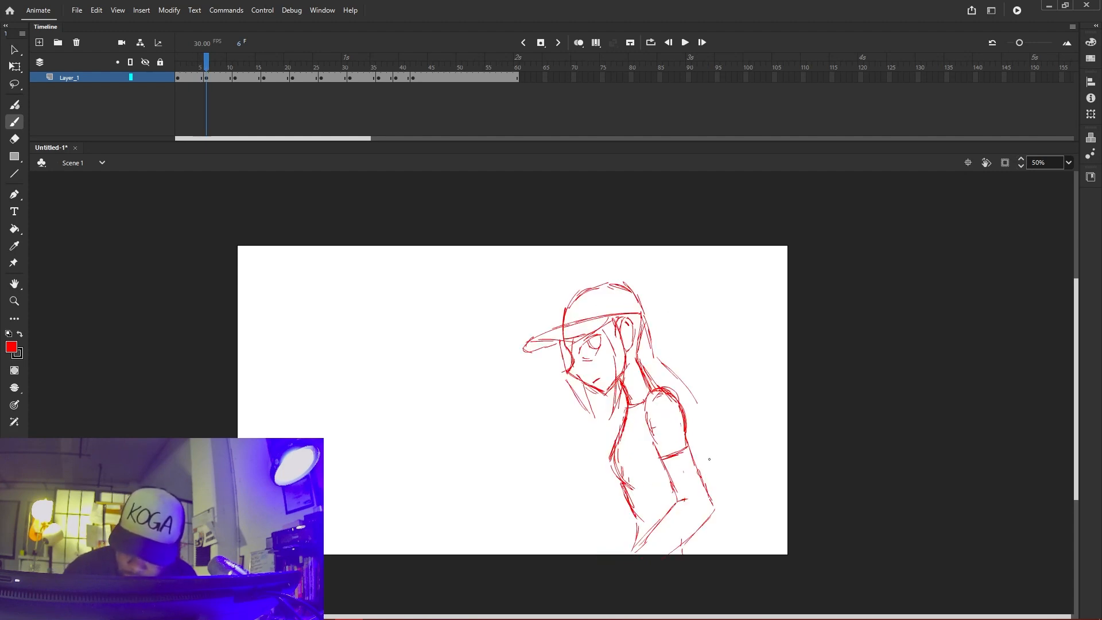
pyautogui.press(',')
pyautogui.press('.')
pyautogui.moveTo(669, 365)
pyautogui.mouseDown()
pyautogui.moveTo(703, 424)
pyautogui.moveTo(698, 474)
pyautogui.mouseUp()
pyautogui.press(',')
pyautogui.press('.')
# Draw a taller cap crown over the head, with a curved panel seam and a small strap opening at the back
pyautogui.moveTo(564, 296)
pyautogui.mouseDown()
pyautogui.moveTo(561, 328)
pyautogui.moveTo(564, 285)
pyautogui.moveTo(607, 316)
pyautogui.moveTo(569, 278)
pyautogui.moveTo(558, 316)
pyautogui.mouseUp()
pyautogui.moveTo(567, 287)
pyautogui.mouseDown()
pyautogui.moveTo(563, 312)
pyautogui.moveTo(568, 290)
pyautogui.mouseUp()
pyautogui.press(',')
pyautogui.press('.')
pyautogui.moveTo(565, 302)
pyautogui.mouseDown()
pyautogui.moveTo(581, 274)
pyautogui.moveTo(635, 282)
pyautogui.moveTo(604, 269)
pyautogui.mouseUp()
pyautogui.press(',')
pyautogui.press('.')
pyautogui.press(',')
pyautogui.press('.')
pyautogui.press(',')
pyautogui.press('.')
pyautogui.press(',')
pyautogui.press('.')
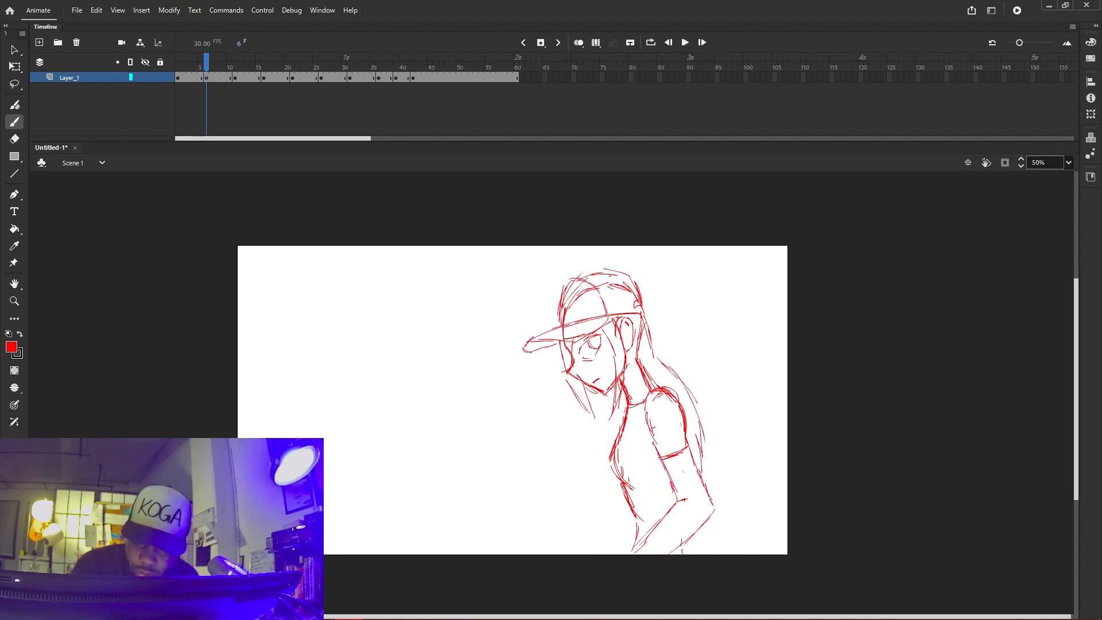
# Add the small button on top of the cap crown
pyautogui.press('.')
pyautogui.press(',')
pyautogui.press(',')
pyautogui.press('.')
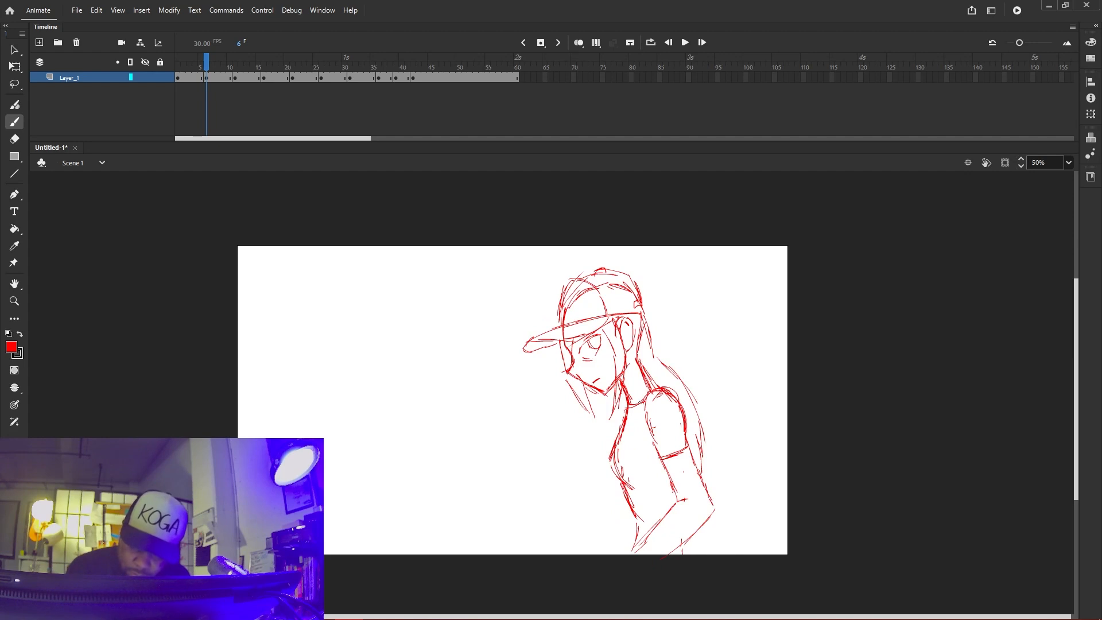
# Draw the neckline and a fuller chest contour, and erase the rough torso line beneath it
pyautogui.press(',')
pyautogui.press('.')
pyautogui.press(',')
pyautogui.press('.')
pyautogui.press('.')
pyautogui.press(',')
pyautogui.moveTo(604, 461)
pyautogui.mouseDown()
pyautogui.moveTo(630, 487)
pyautogui.moveTo(634, 531)
pyautogui.mouseUp()
pyautogui.press('e')
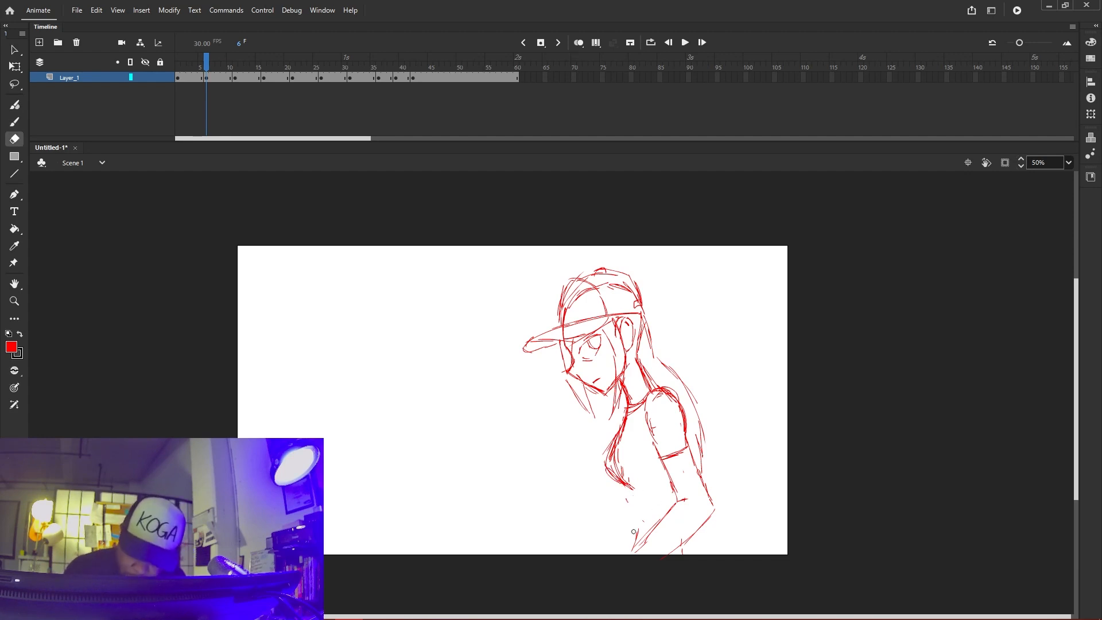
# Draw the front waist line from under the chest to the canvas edge, plus short lines below the forearm
pyautogui.press('b')
pyautogui.moveTo(631, 490)
pyautogui.mouseDown()
pyautogui.moveTo(637, 548)
pyautogui.moveTo(627, 560)
pyautogui.mouseUp()
pyautogui.press(',')
pyautogui.press('.')
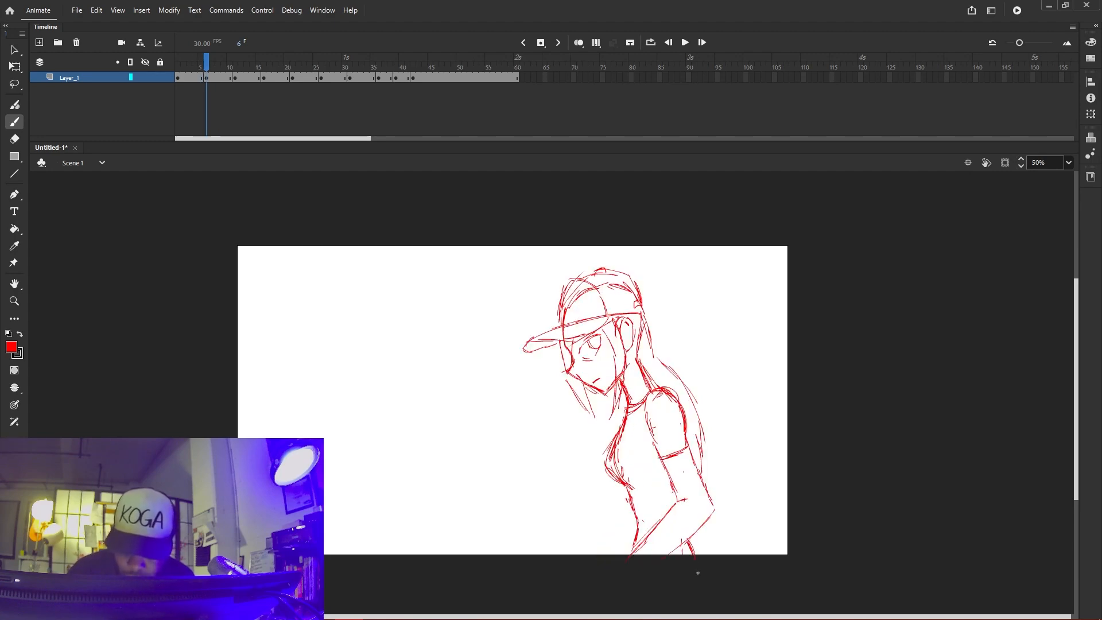
pyautogui.press(',')
pyautogui.press('.')
# Shade the front strands, side lock and long back hair with zigzag hatching
pyautogui.moveTo(565, 343); pyautogui.dragTo(591, 422)
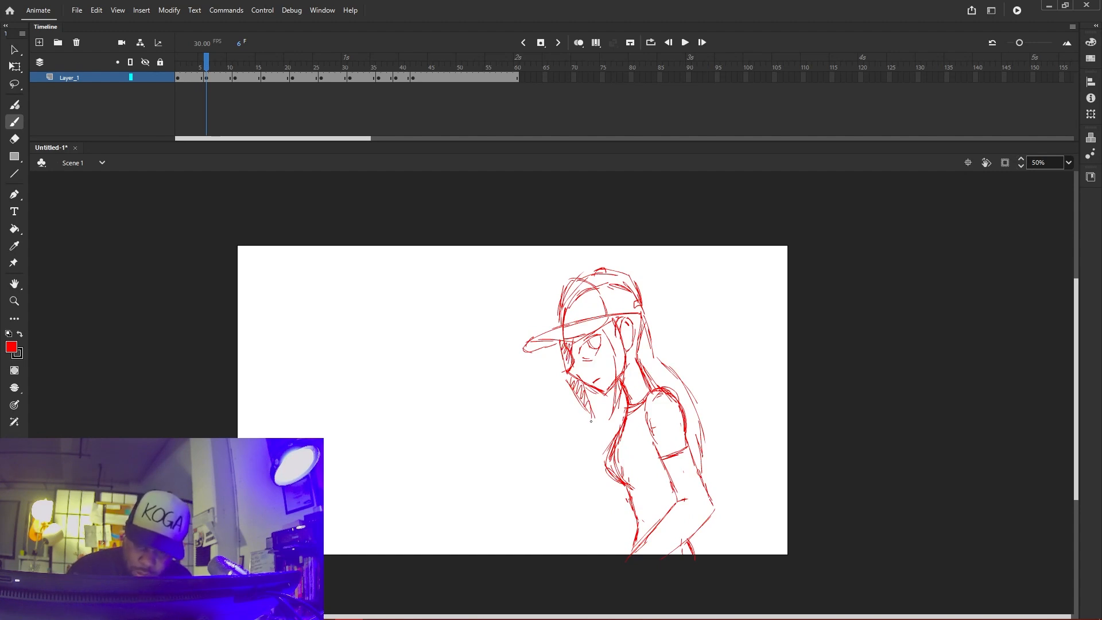
pyautogui.moveTo(604, 323); pyautogui.dragTo(620, 401)
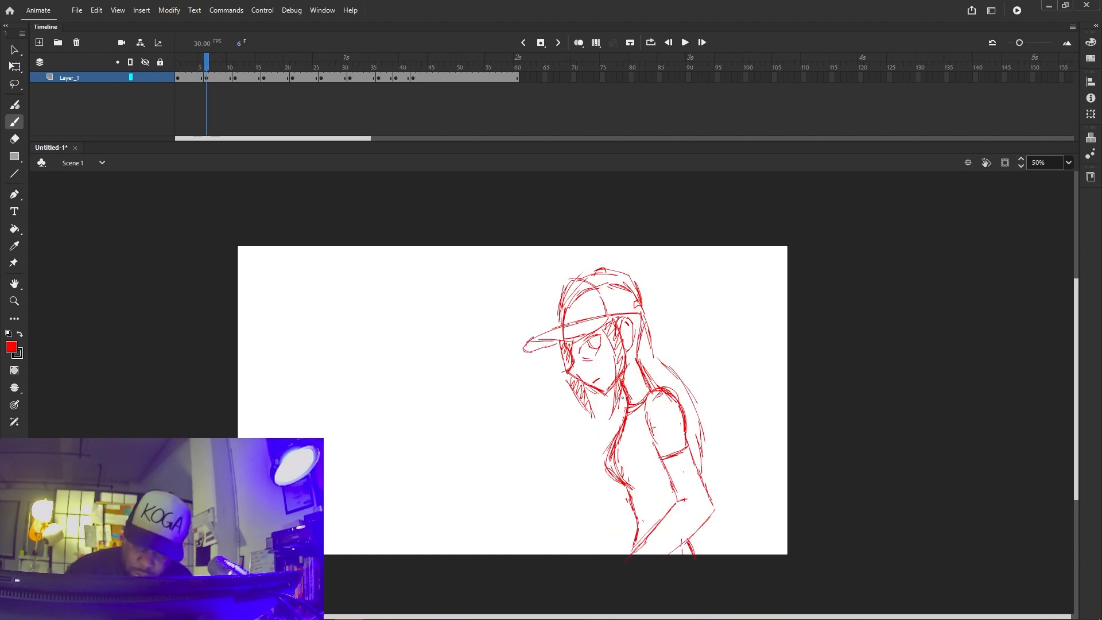
pyautogui.moveTo(631, 345); pyautogui.dragTo(640, 363)
pyautogui.moveTo(635, 320)
pyautogui.mouseDown()
pyautogui.moveTo(649, 370)
pyautogui.moveTo(679, 386)
pyautogui.moveTo(702, 450)
pyautogui.mouseUp()
pyautogui.moveTo(685, 406); pyautogui.dragTo(700, 467)
pyautogui.press(',')
pyautogui.press('.')
pyautogui.press(',')
pyautogui.press('.')
pyautogui.press(',')
pyautogui.press('.')
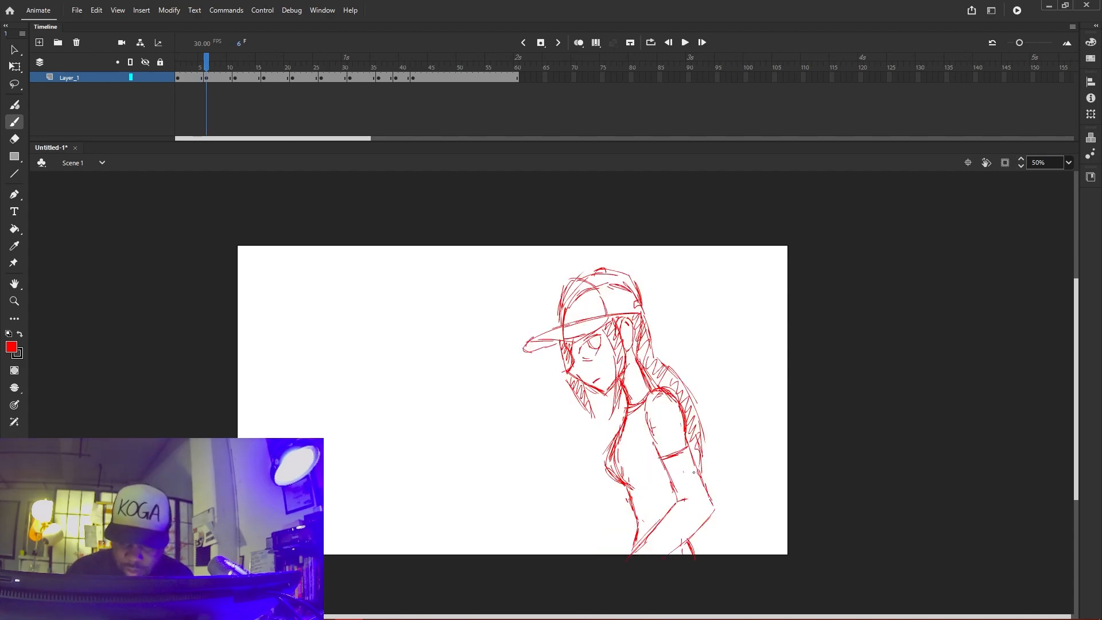
# Step back and forth between frames 5 and 7 to compare the two detailed poses
pyautogui.press(',')
pyautogui.press('.')
pyautogui.press('.')
pyautogui.press(',')
pyautogui.press(',')
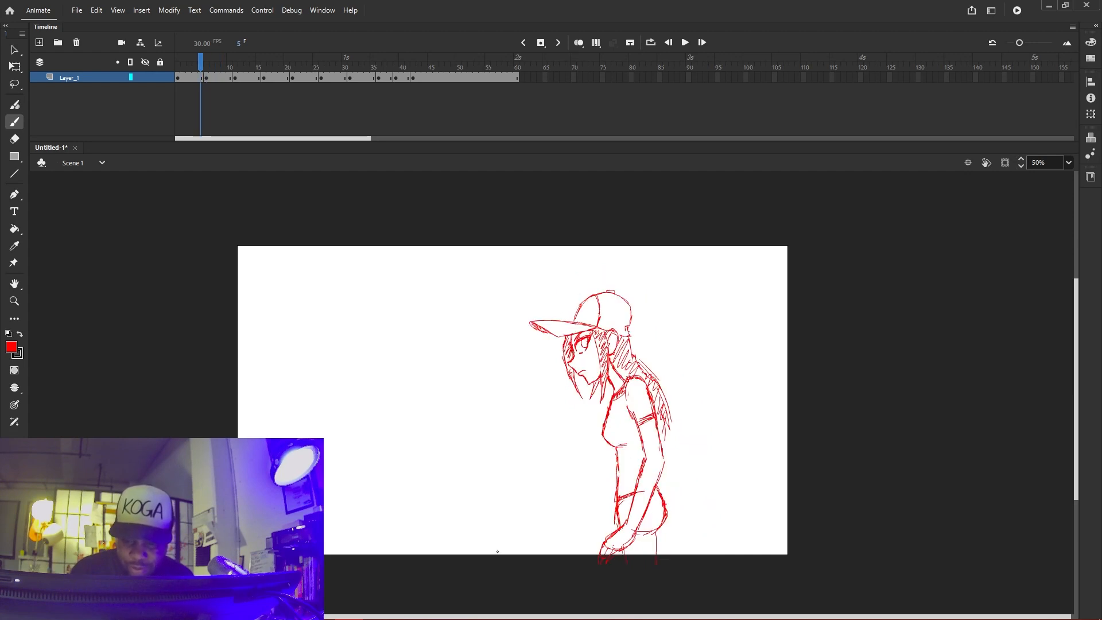
pyautogui.press('.')
pyautogui.press('.')
pyautogui.press('.')
pyautogui.press('.')
pyautogui.press('.')
pyautogui.press('.')
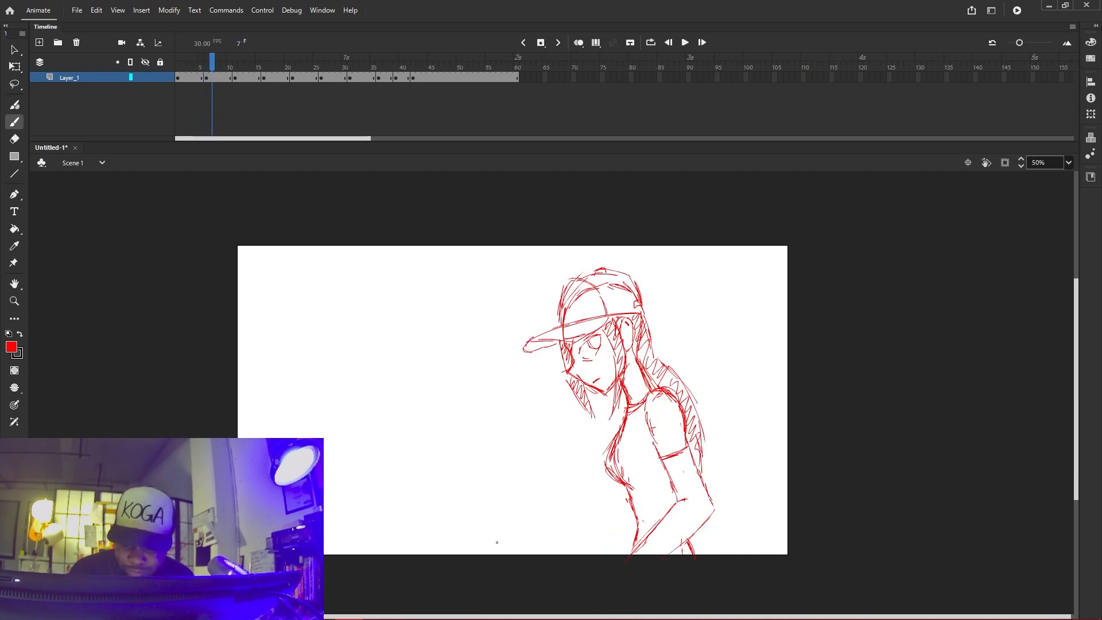
# On frame 11, draw the face contour from the cheek around the chin and up toward the ear
pyautogui.press(',')
pyautogui.press('.')
pyautogui.press(',')
pyautogui.press('.')
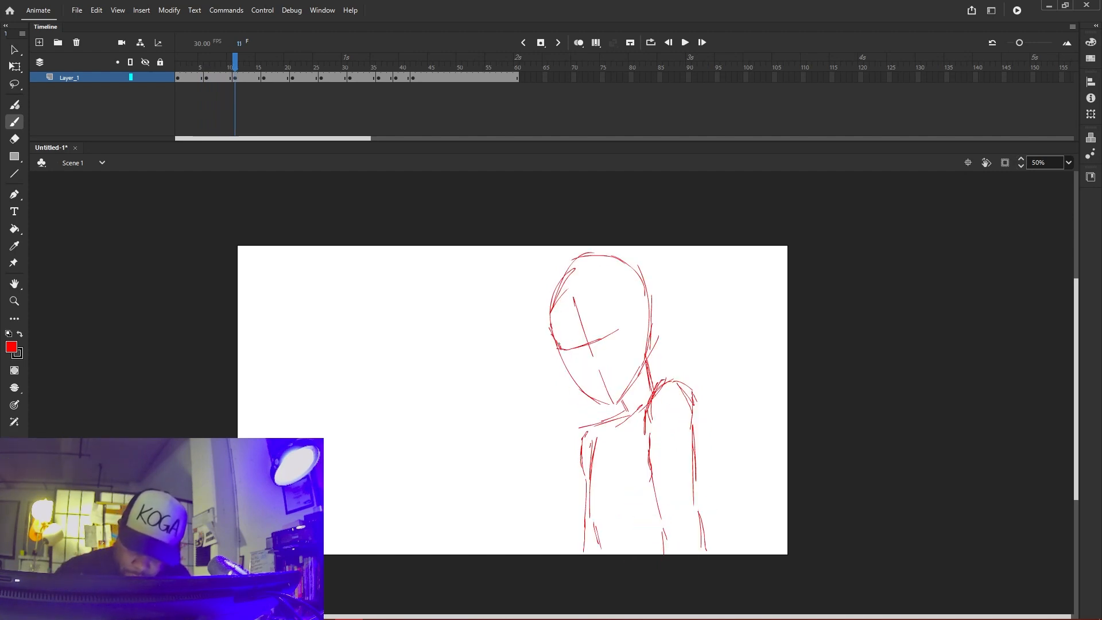
pyautogui.press(',')
pyautogui.press('.')
pyautogui.moveTo(563, 357)
pyautogui.mouseDown()
pyautogui.moveTo(589, 393)
pyautogui.moveTo(616, 400)
pyautogui.moveTo(644, 330)
pyautogui.moveTo(644, 345)
pyautogui.moveTo(643, 320)
pyautogui.mouseUp()
pyautogui.press(',')
pyautogui.press('.')
pyautogui.press(',')
pyautogui.press('.')
pyautogui.press(',')
pyautogui.press('.')
# Draw the ear at the back edge of the head on frame 11
pyautogui.moveTo(649, 294); pyautogui.dragTo(657, 324)
pyautogui.press(',')
pyautogui.press('.')
pyautogui.press(',')
pyautogui.press('.')
# Draw the cap brim slanting from the ear across the forehead to a point beyond the face
pyautogui.moveTo(643, 297)
pyautogui.mouseDown()
pyautogui.moveTo(519, 350)
pyautogui.moveTo(630, 319)
pyautogui.moveTo(646, 296)
pyautogui.moveTo(597, 326)
pyautogui.mouseUp()
pyautogui.moveTo(527, 343)
pyautogui.mouseDown()
pyautogui.moveTo(511, 359)
pyautogui.moveTo(557, 343)
pyautogui.mouseUp()
pyautogui.press(',')
pyautogui.press('.')
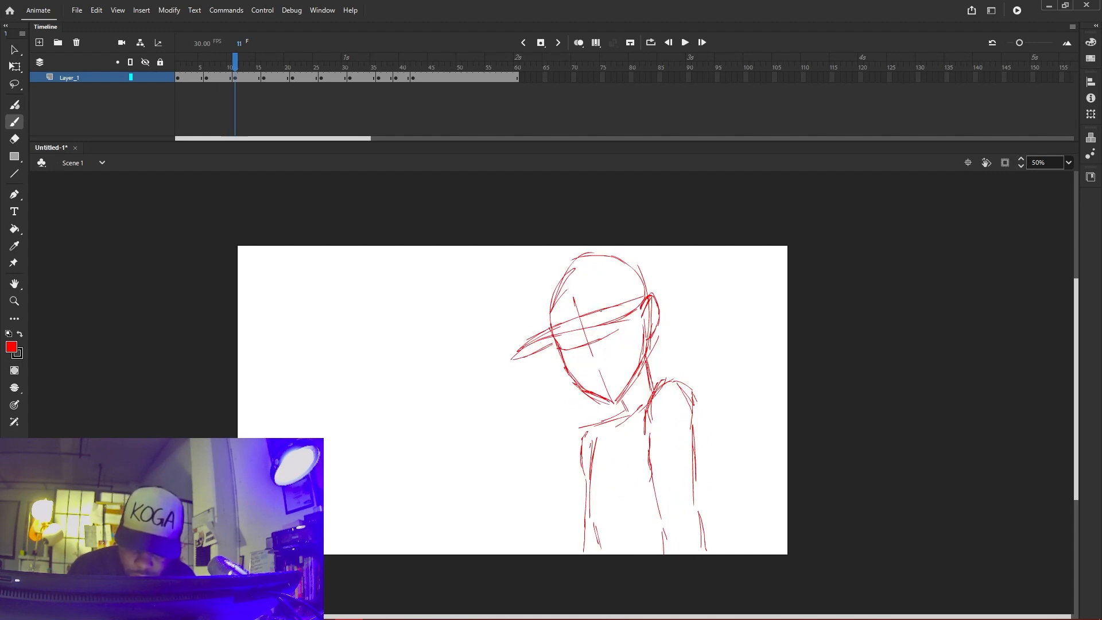
pyautogui.press(',')
pyautogui.press('.')
pyautogui.press(',')
pyautogui.press('.')
# Draw the lids and outer corner of the eye nearest the ear, just under the brim
pyautogui.press(',')
pyautogui.press('.')
pyautogui.press(',')
pyautogui.press('.')
pyautogui.moveTo(622, 341); pyautogui.dragTo(631, 319)
pyautogui.press(',')
pyautogui.press('.')
pyautogui.press(',')
pyautogui.press('.')
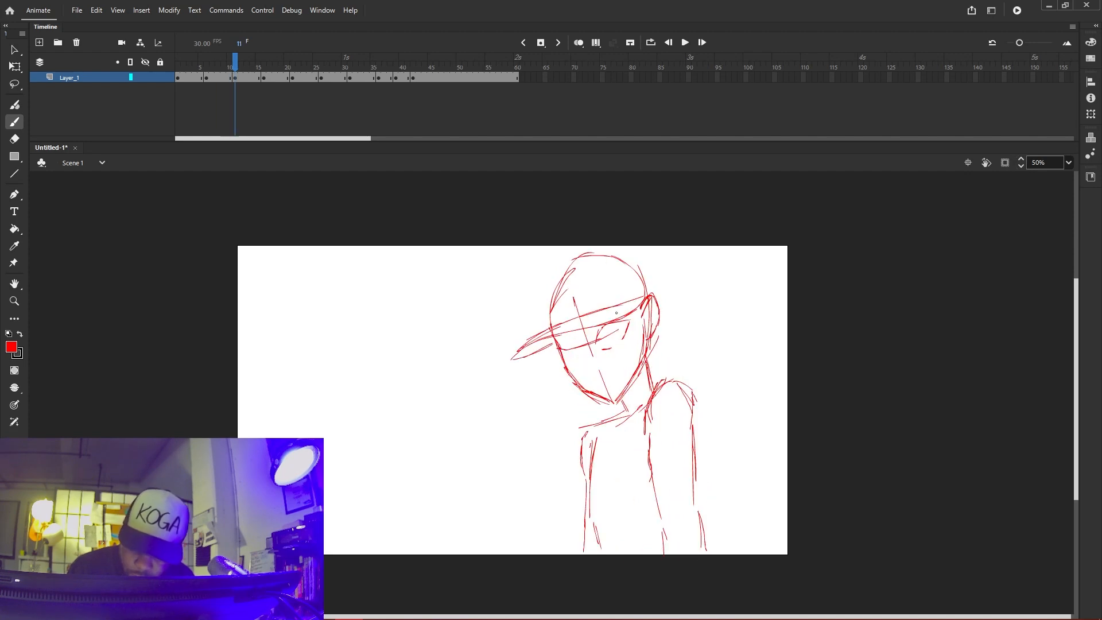
# Draw the far eye's lower lid, corner and upper lid beside the face edge
pyautogui.moveTo(581, 357); pyautogui.dragTo(574, 359)
pyautogui.press(',')
pyautogui.press('.')
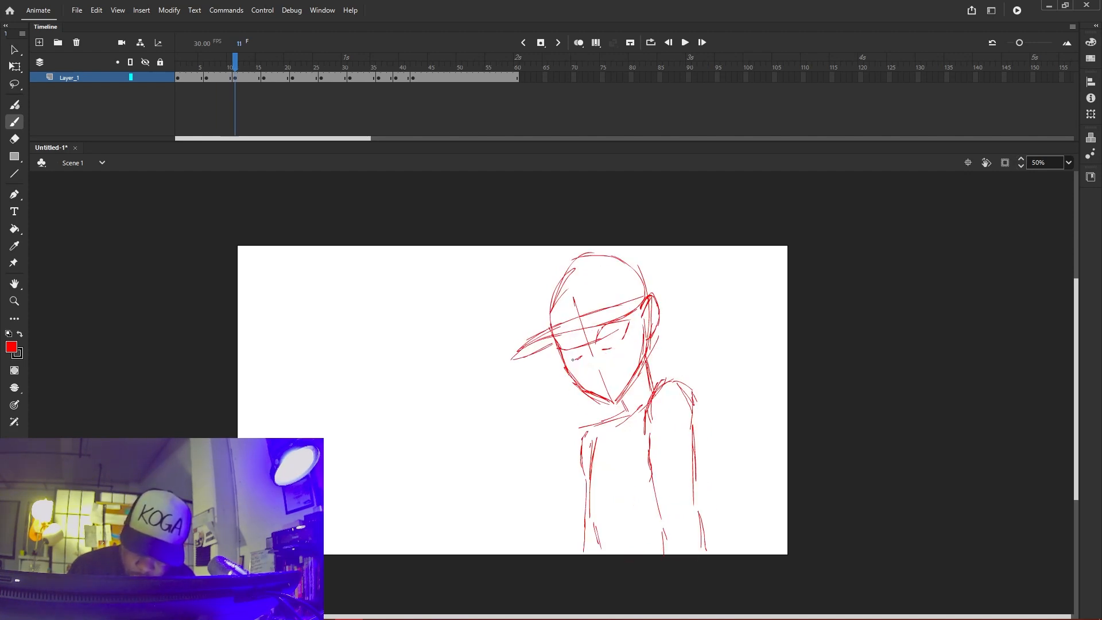
pyautogui.press(',')
pyautogui.press('.')
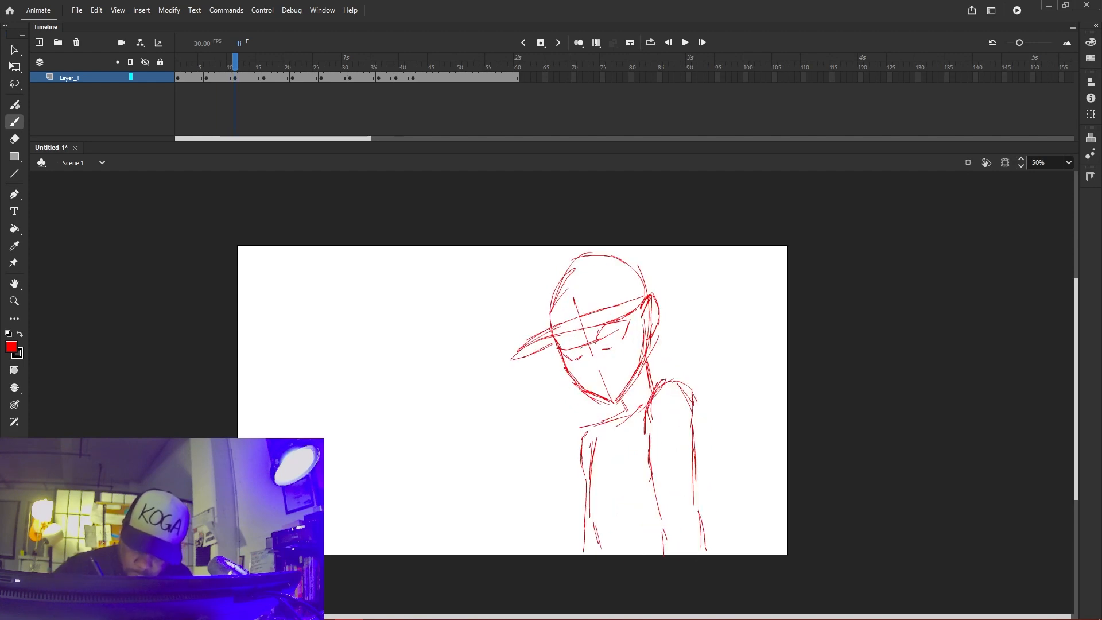
pyautogui.press(',')
pyautogui.press('.')
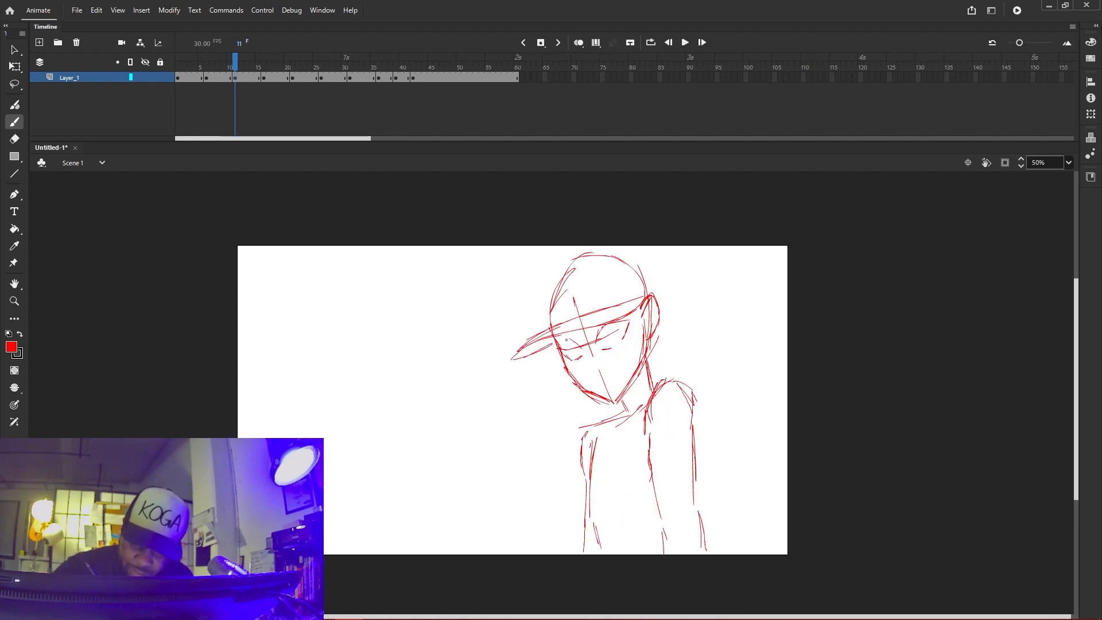
pyautogui.press(',')
pyautogui.press('.')
pyautogui.press(',')
pyautogui.press('.')
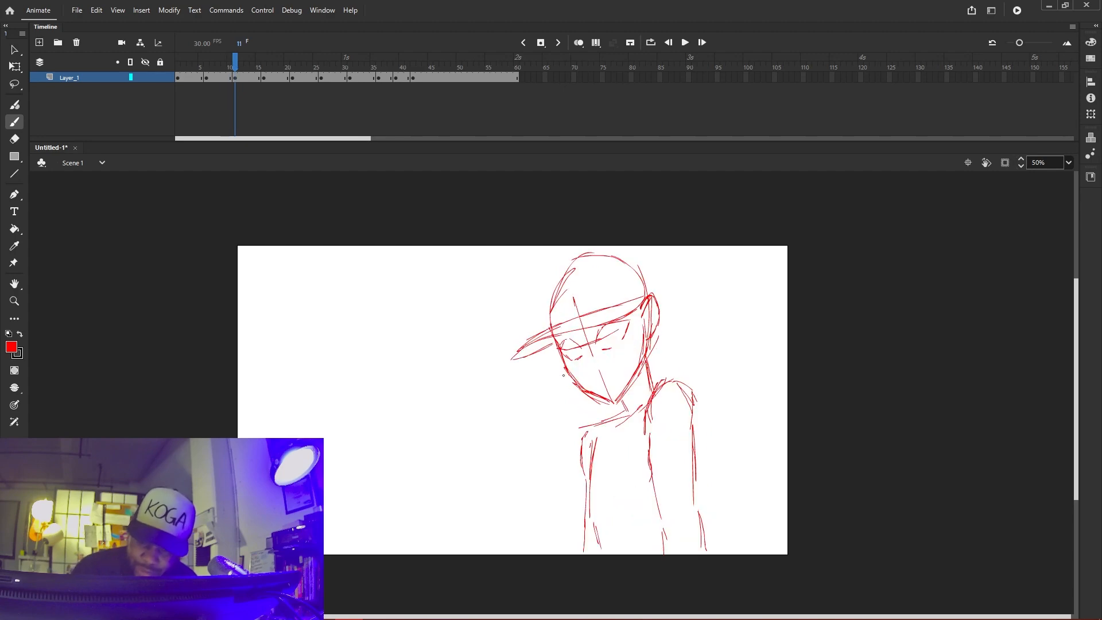
# Draw a round iris in each of the two eyes
pyautogui.press(',')
pyautogui.press('.')
pyautogui.press(',')
pyautogui.press('.')
pyautogui.press(',')
pyautogui.press('.')
pyautogui.press(',')
pyautogui.press('.')
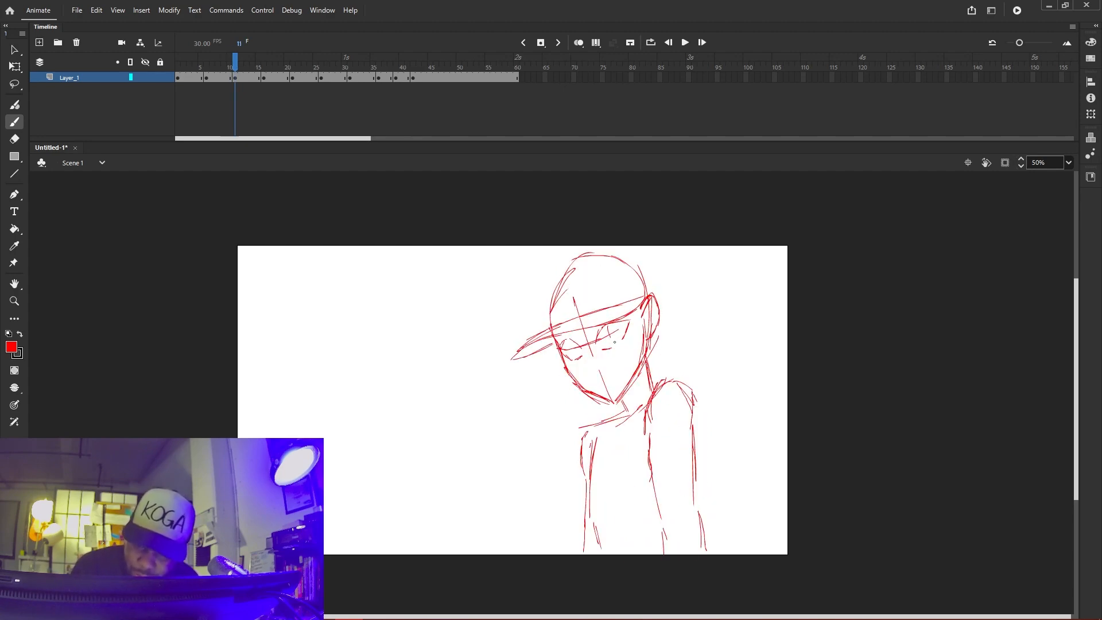
pyautogui.moveTo(619, 326); pyautogui.dragTo(613, 340)
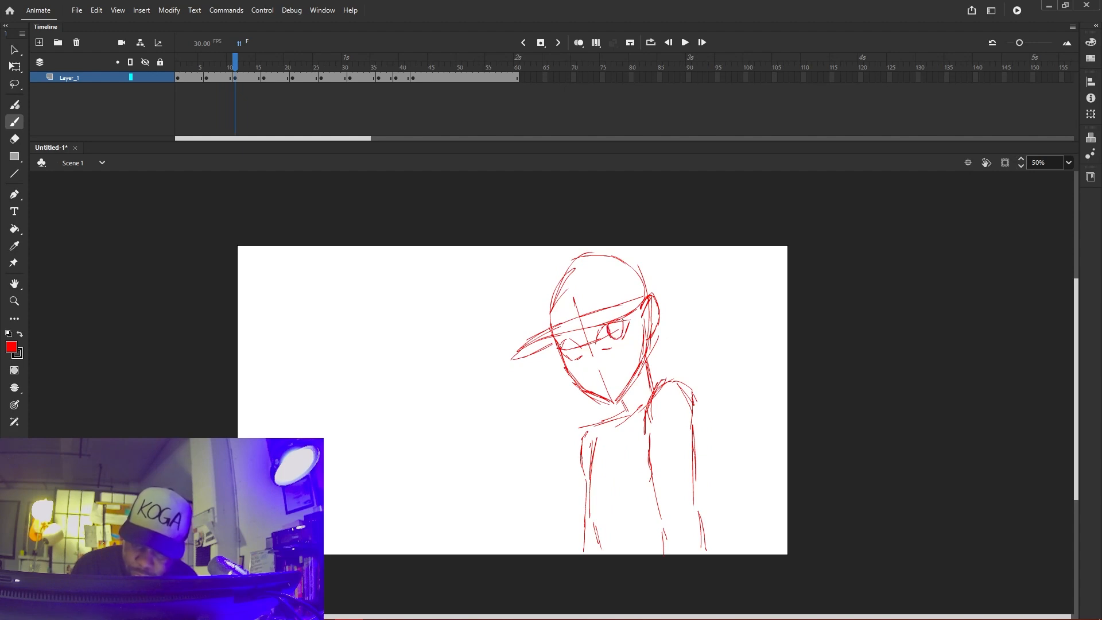
pyautogui.moveTo(578, 345); pyautogui.dragTo(570, 353)
pyautogui.press(',')
pyautogui.press('.')
pyautogui.press(',')
pyautogui.press('.')
# Draw the nose bridge line between and below the eyes
pyautogui.click(584, 366)
pyautogui.press(',')
pyautogui.press('.')
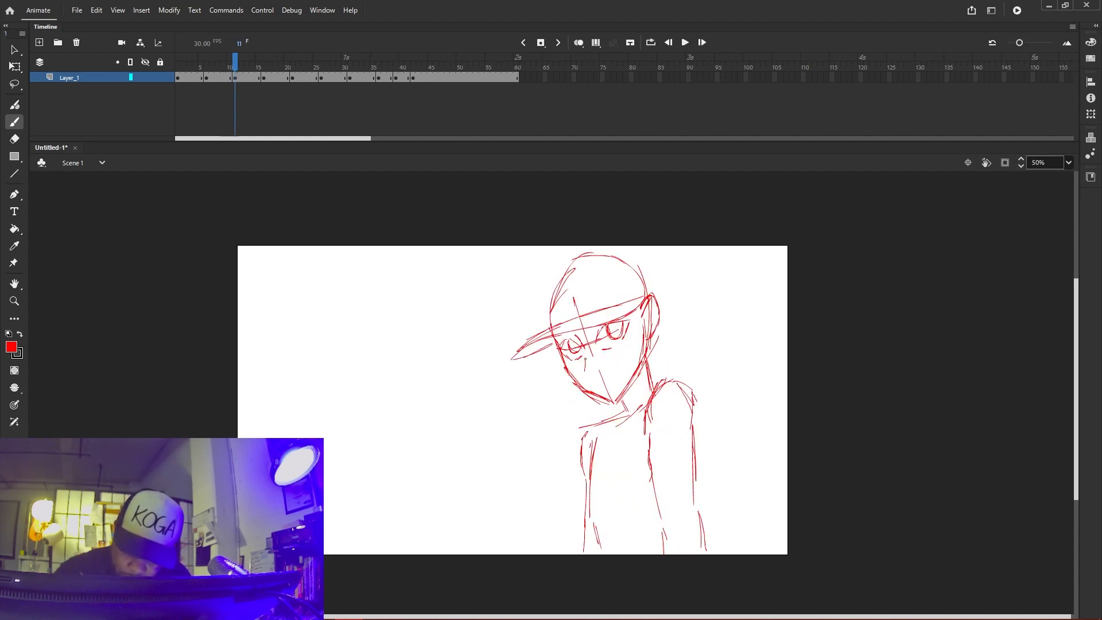
pyautogui.press(',')
pyautogui.press('.')
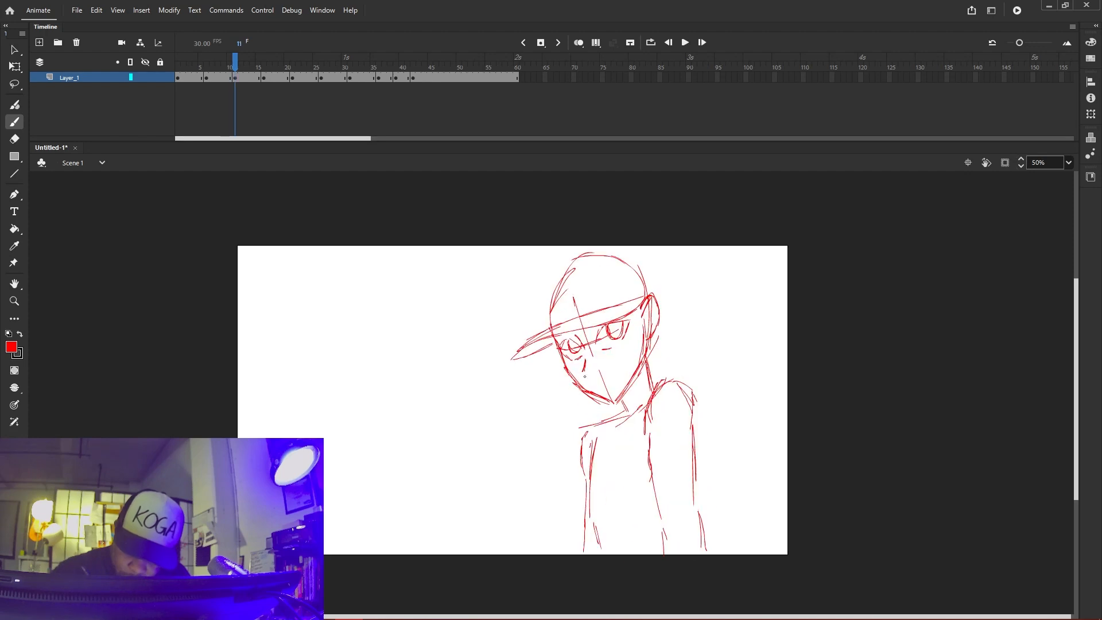
# Finish the underside of the nose and draw the short mouth line above the chin
pyautogui.press(',')
pyautogui.press('.')
pyautogui.press(',')
pyautogui.press('.')
pyautogui.press(',')
pyautogui.press('.')
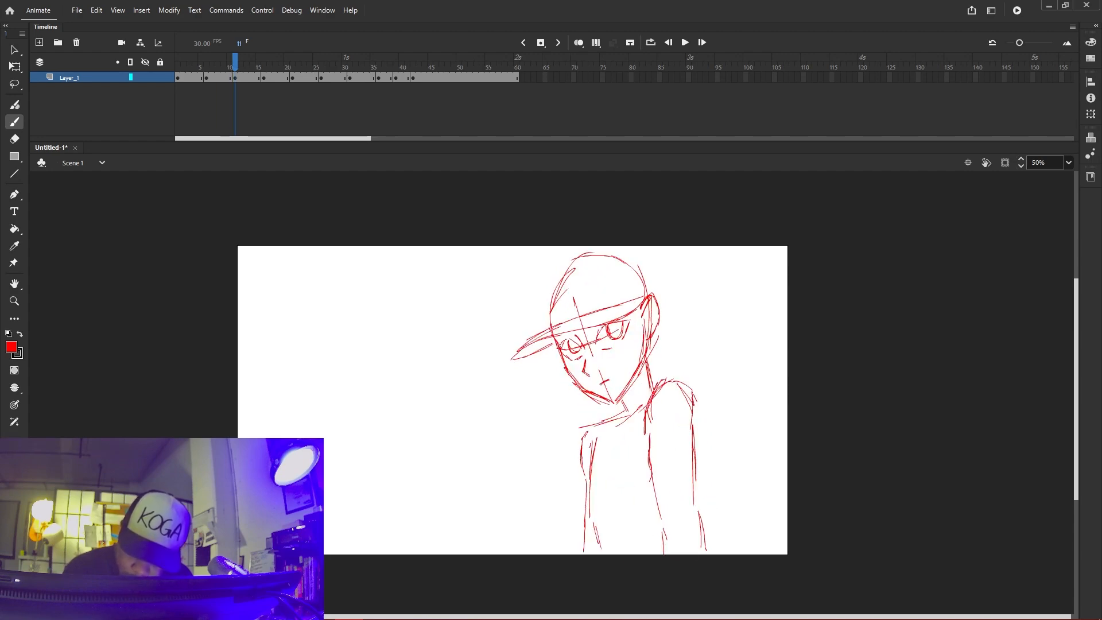
pyautogui.press(',')
pyautogui.press('.')
pyautogui.press(',')
pyautogui.press('.')
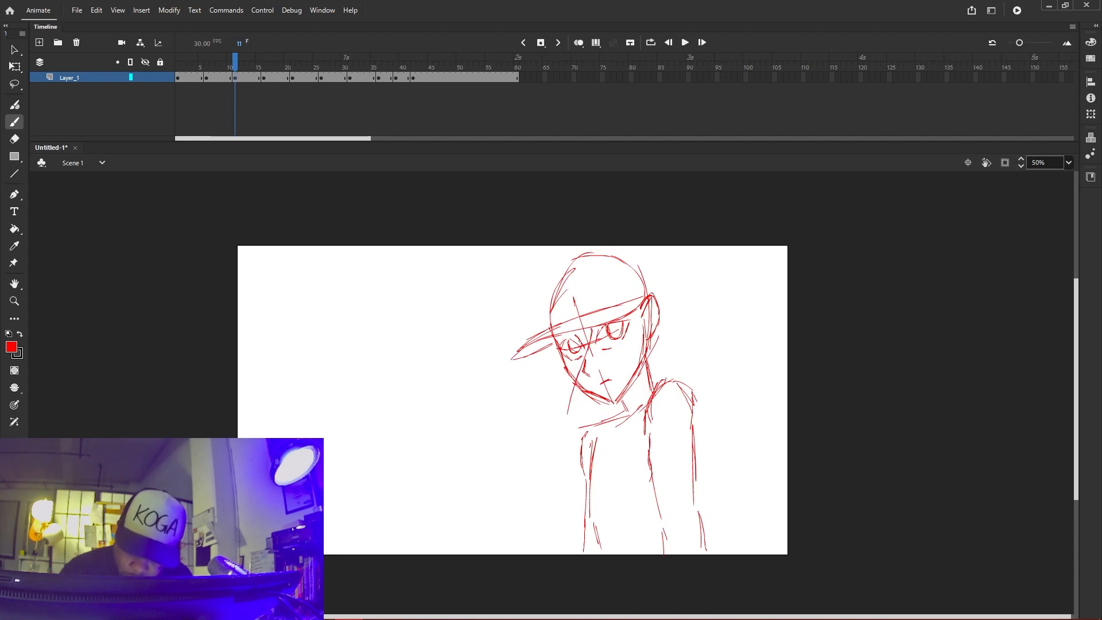
pyautogui.press(',')
pyautogui.press('.')
pyautogui.press(',')
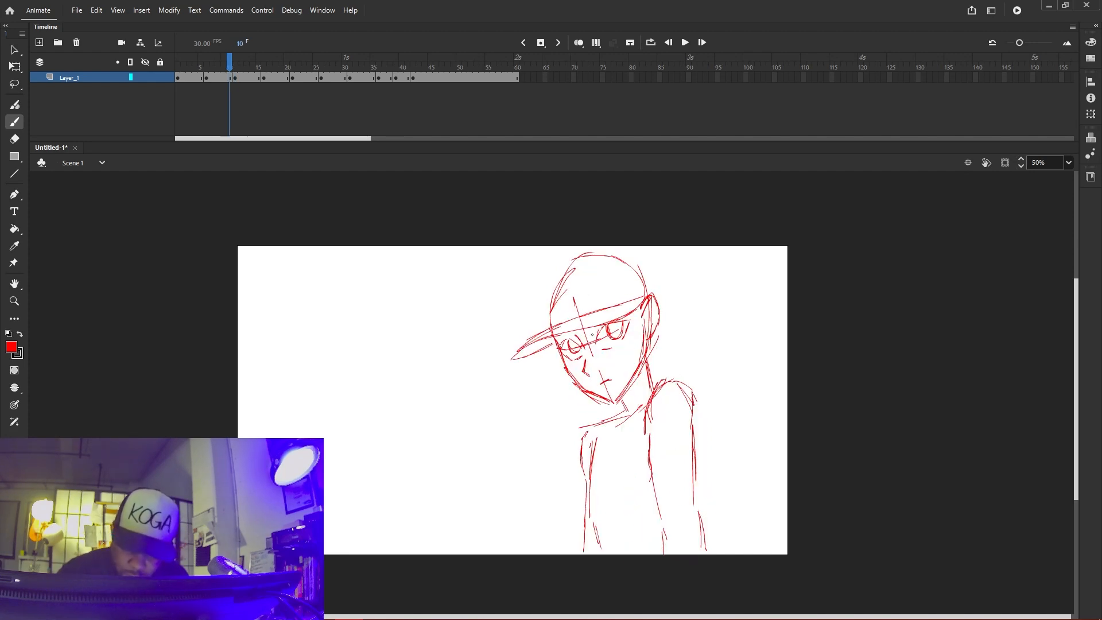
# Draw the front hair lock falling from under the brim between the eyes, tapering to a point below the jaw
pyautogui.press('.')
pyautogui.moveTo(597, 329); pyautogui.dragTo(580, 411)
pyautogui.moveTo(578, 339); pyautogui.dragTo(571, 433)
pyautogui.press(',')
pyautogui.press('.')
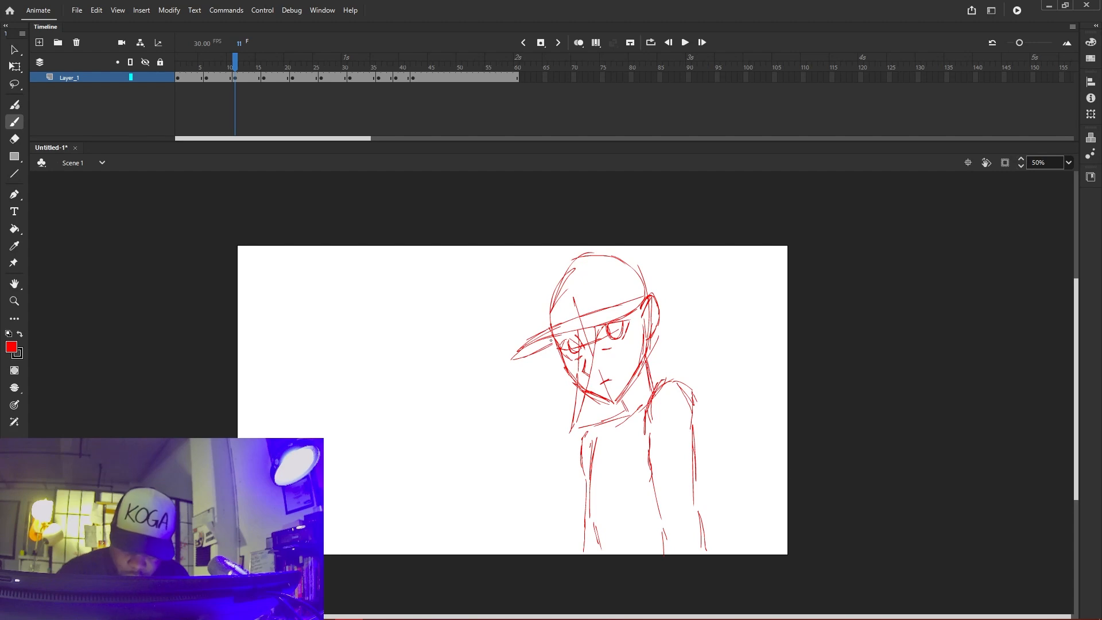
# Draw the hair lock framing the far side of the face, from the brim to a point below the jaw
pyautogui.moveTo(555, 338); pyautogui.dragTo(578, 427)
pyautogui.moveTo(579, 386); pyautogui.dragTo(570, 426)
pyautogui.press(',')
pyautogui.press('.')
pyautogui.press(',')
pyautogui.press('.')
pyautogui.press(',')
pyautogui.press('.')
# Draw the hair lock in front of the ear, running from the cap's edge down past the jaw to the neckline
pyautogui.moveTo(646, 297); pyautogui.dragTo(653, 364)
pyautogui.moveTo(646, 317)
pyautogui.mouseDown()
pyautogui.moveTo(650, 367)
pyautogui.moveTo(633, 419)
pyautogui.mouseUp()
pyautogui.press(',')
pyautogui.press('.')
pyautogui.press(',')
pyautogui.press('.')
# Draw the back hair from behind the ear to the shoulder and a sloping outer line for the near arm
pyautogui.moveTo(661, 322); pyautogui.dragTo(679, 380)
pyautogui.press(',')
pyautogui.press('.')
pyautogui.moveTo(673, 370); pyautogui.dragTo(707, 468)
pyautogui.press(',')
pyautogui.press('.')
pyautogui.moveTo(700, 414); pyautogui.dragTo(711, 485)
pyautogui.press(',')
pyautogui.press('.')
pyautogui.press(',')
pyautogui.press(',')
pyautogui.press('.')
pyautogui.press('.')
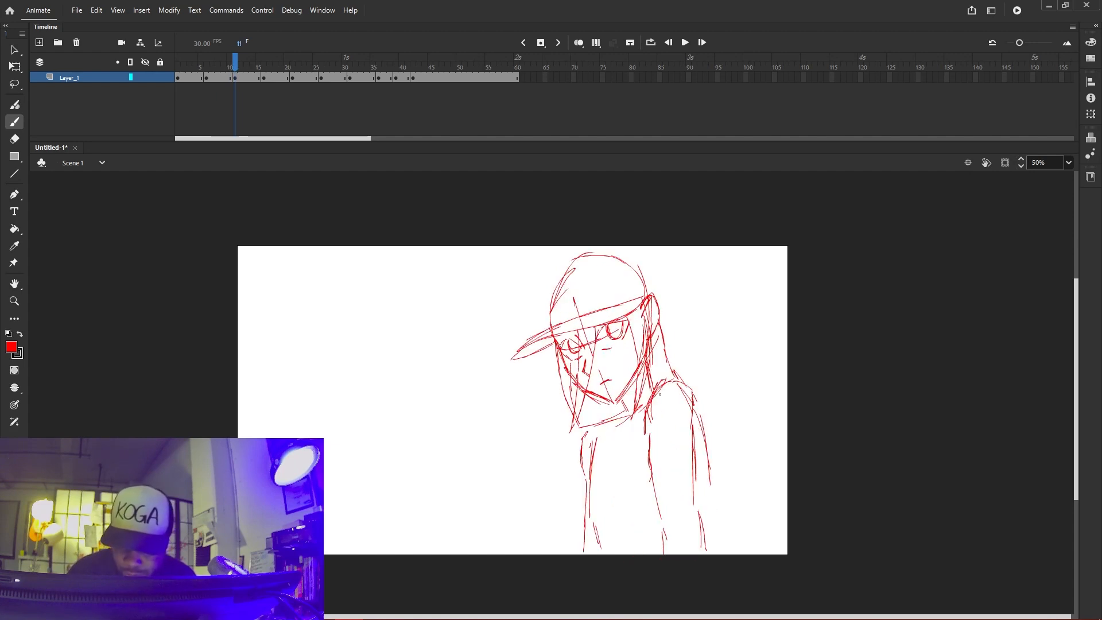
# Erase the rough near shoulder and arm lines along with the adjoining torso side line
pyautogui.press('e')
pyautogui.moveTo(701, 512); pyautogui.dragTo(701, 545)
pyautogui.moveTo(696, 488)
pyautogui.mouseDown()
pyautogui.moveTo(704, 545)
pyautogui.moveTo(694, 440)
pyautogui.moveTo(709, 566)
pyautogui.mouseUp()
pyautogui.moveTo(649, 433); pyautogui.dragTo(670, 561)
pyautogui.moveTo(647, 432)
pyautogui.mouseDown()
pyautogui.moveTo(660, 387)
pyautogui.moveTo(675, 381)
pyautogui.moveTo(695, 422)
pyautogui.mouseUp()
pyautogui.moveTo(707, 468); pyautogui.dragTo(713, 426)
# Redraw the sloping line from the base of the neck up to the near shoulder
pyautogui.press('b')
pyautogui.press('.')
pyautogui.press(',')
pyautogui.press('.')
pyautogui.press(',')
pyautogui.moveTo(677, 385); pyautogui.dragTo(650, 406)
pyautogui.press('.')
pyautogui.press(',')
pyautogui.press('.')
pyautogui.press(',')
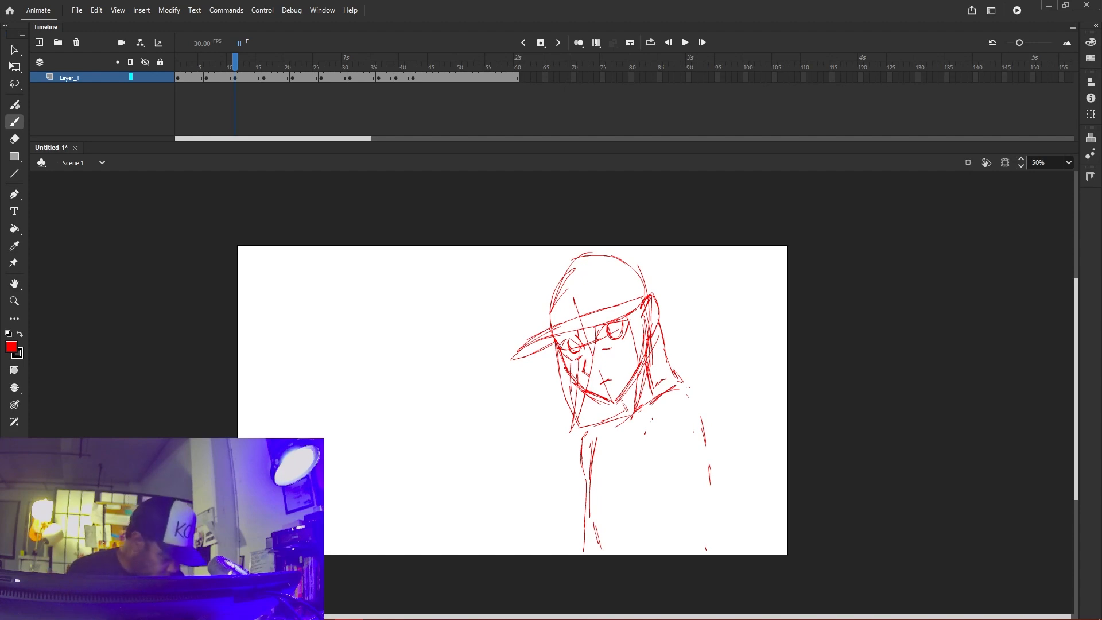
# Draw the short neck line beneath the chin down to the collar
pyautogui.press('e')
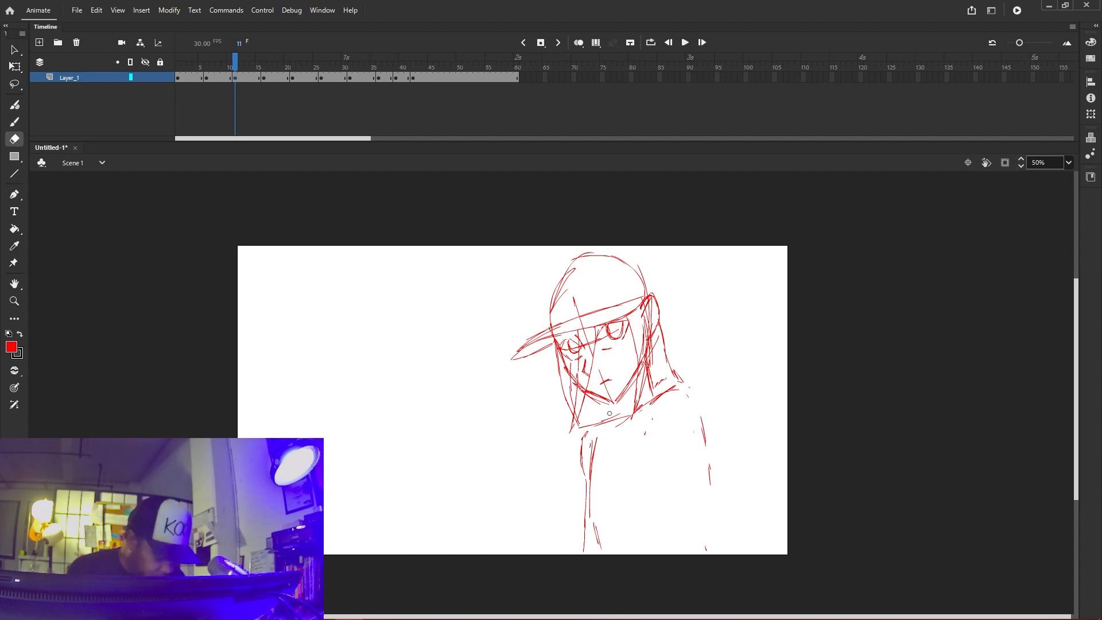
pyautogui.press('b')
pyautogui.press(',')
pyautogui.press('.')
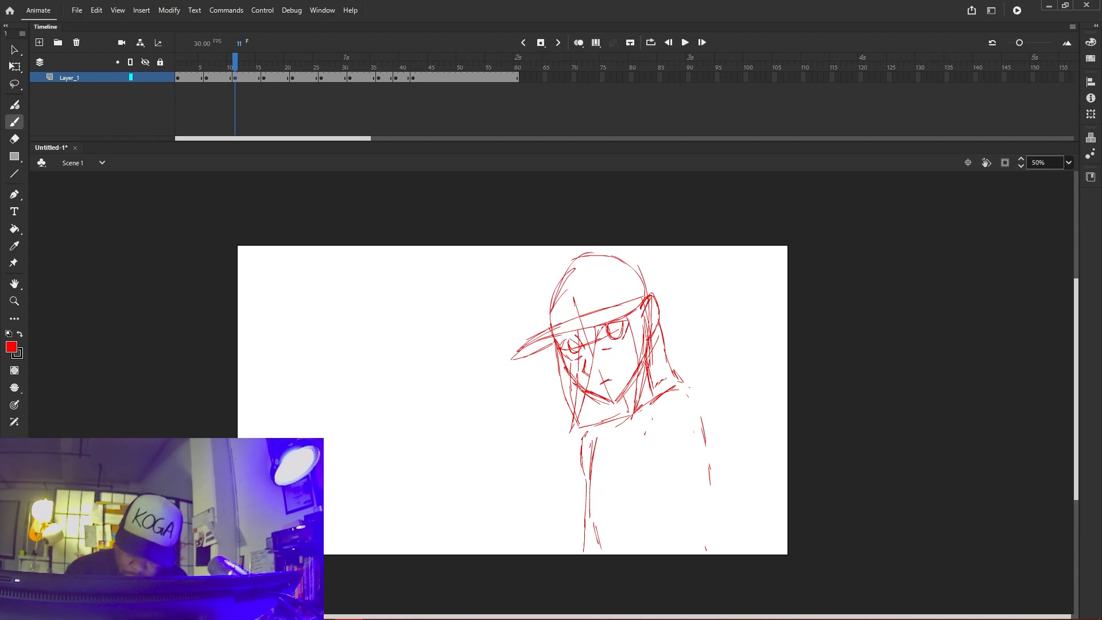
pyautogui.press(',')
pyautogui.press('.')
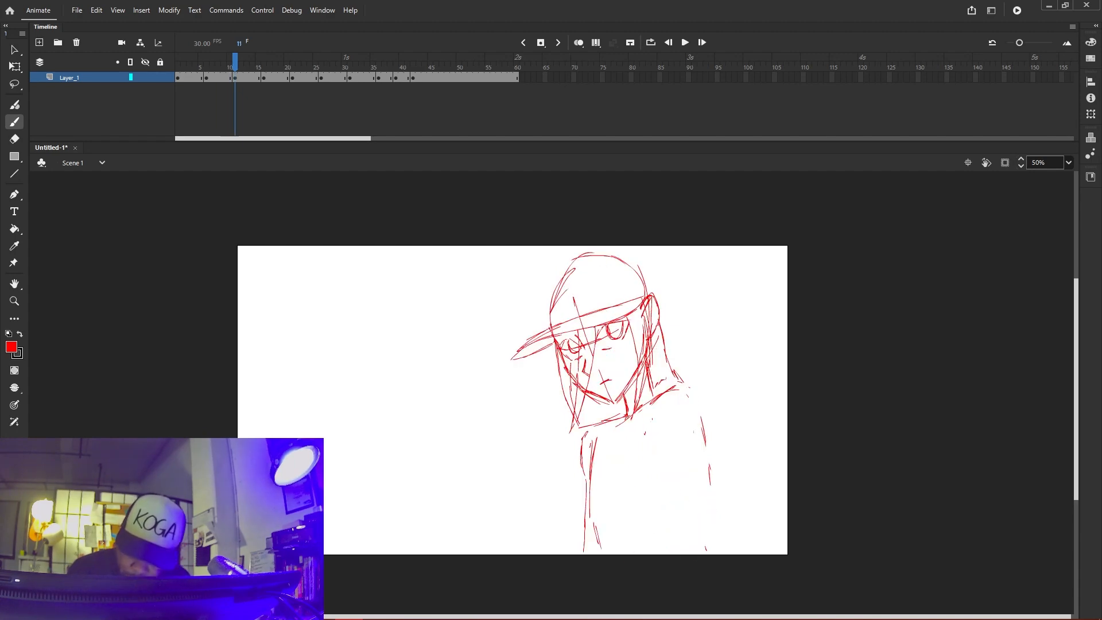
# Draw the chest contour bulging along the front of the torso and the curved crease beneath the chest
pyautogui.press(',')
pyautogui.moveTo(593, 441); pyautogui.dragTo(581, 481)
pyautogui.press('.')
pyautogui.moveTo(592, 454)
pyautogui.mouseDown()
pyautogui.moveTo(580, 485)
pyautogui.moveTo(590, 512)
pyautogui.moveTo(580, 511)
pyautogui.moveTo(583, 488)
pyautogui.moveTo(662, 503)
pyautogui.mouseUp()
pyautogui.press(',')
pyautogui.press('.')
pyautogui.press(',')
pyautogui.press('.')
# Draw the rounded near shoulder and the inner and outer lines of the upper arm
pyautogui.moveTo(685, 390)
pyautogui.mouseDown()
pyautogui.moveTo(661, 442)
pyautogui.moveTo(670, 455)
pyautogui.mouseUp()
pyautogui.moveTo(687, 386); pyautogui.dragTo(706, 384)
pyautogui.moveTo(691, 385)
pyautogui.mouseDown()
pyautogui.moveTo(707, 439)
pyautogui.moveTo(707, 429)
pyautogui.moveTo(689, 511)
pyautogui.mouseUp()
pyautogui.press(',')
pyautogui.press('.')
pyautogui.moveTo(673, 446)
pyautogui.mouseDown()
pyautogui.moveTo(689, 510)
pyautogui.moveTo(686, 499)
pyautogui.mouseUp()
pyautogui.press(',')
pyautogui.press('.')
# Extend the outer arm line to a bent elbow and draw the forearm crossing in front of the waist
pyautogui.moveTo(710, 443)
pyautogui.mouseDown()
pyautogui.moveTo(734, 539)
pyautogui.moveTo(675, 522)
pyautogui.moveTo(624, 553)
pyautogui.mouseUp()
pyautogui.press(',')
pyautogui.press('.')
pyautogui.moveTo(673, 524); pyautogui.dragTo(621, 554)
pyautogui.moveTo(701, 555); pyautogui.dragTo(738, 543)
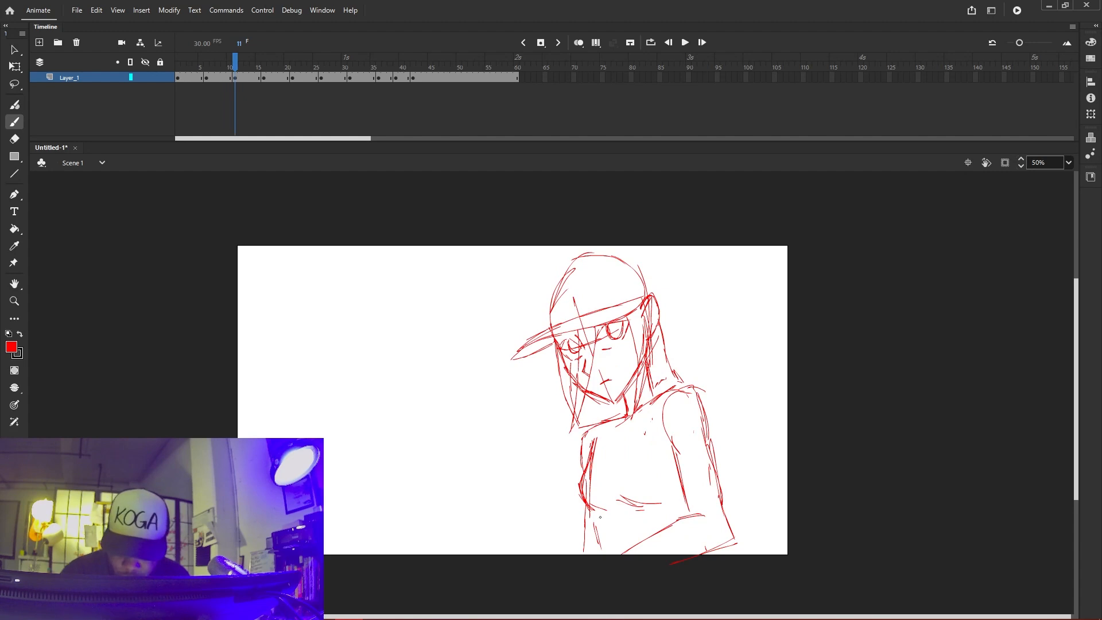
# On frame 11, sketch the shirt's curved neckline beneath the character's chin
pyautogui.moveTo(618, 418); pyautogui.dragTo(656, 404)
pyautogui.moveTo(617, 422)
pyautogui.mouseDown()
pyautogui.moveTo(662, 397)
pyautogui.moveTo(648, 414)
pyautogui.mouseUp()
pyautogui.press(',')
pyautogui.press('.')
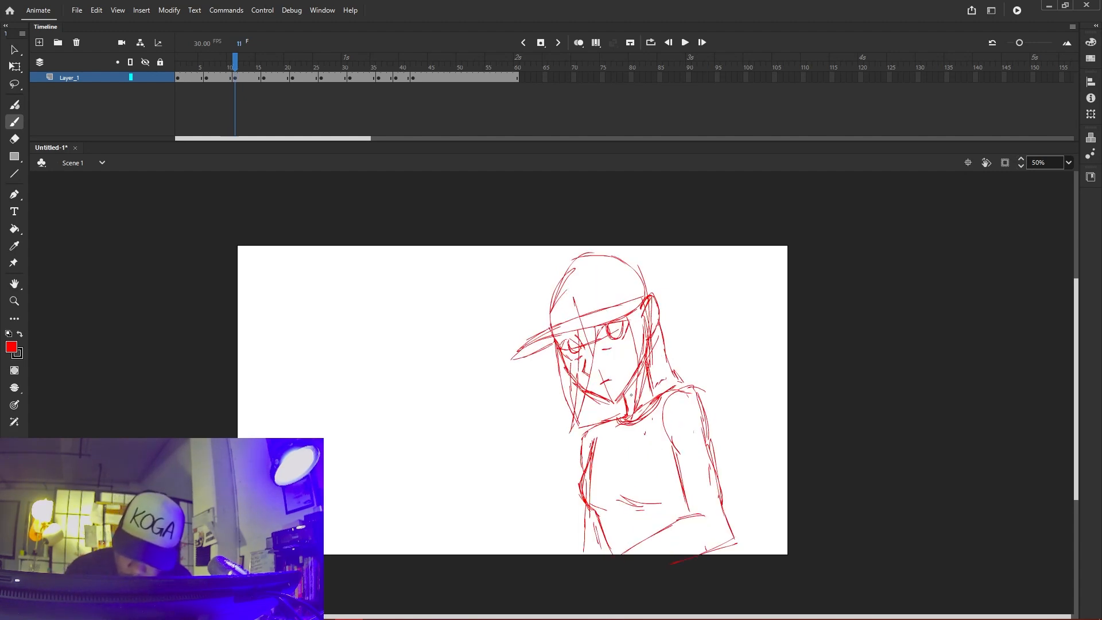
pyautogui.press(',')
pyautogui.press('.')
# Sketch long strands along the outer upper arm and a short neck line under the jaw, flipping against the previous frame for reference
pyautogui.moveTo(698, 396); pyautogui.dragTo(727, 483)
pyautogui.press(',')
pyautogui.press('.')
pyautogui.moveTo(705, 396); pyautogui.dragTo(721, 485)
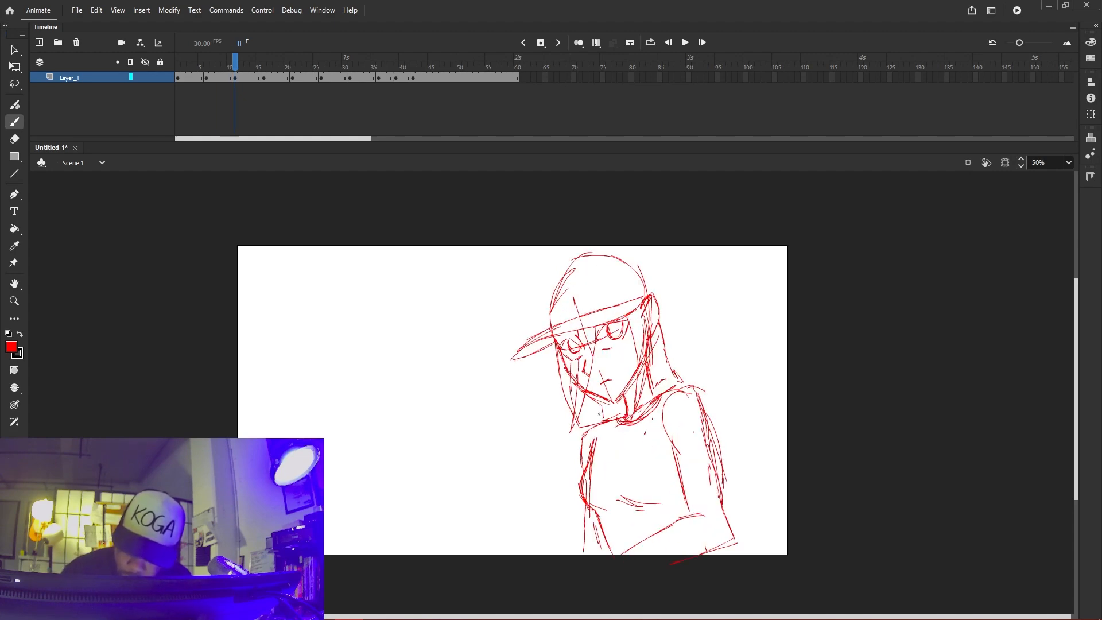
pyautogui.press(',')
pyautogui.press('.')
pyautogui.press(',')
pyautogui.press('.')
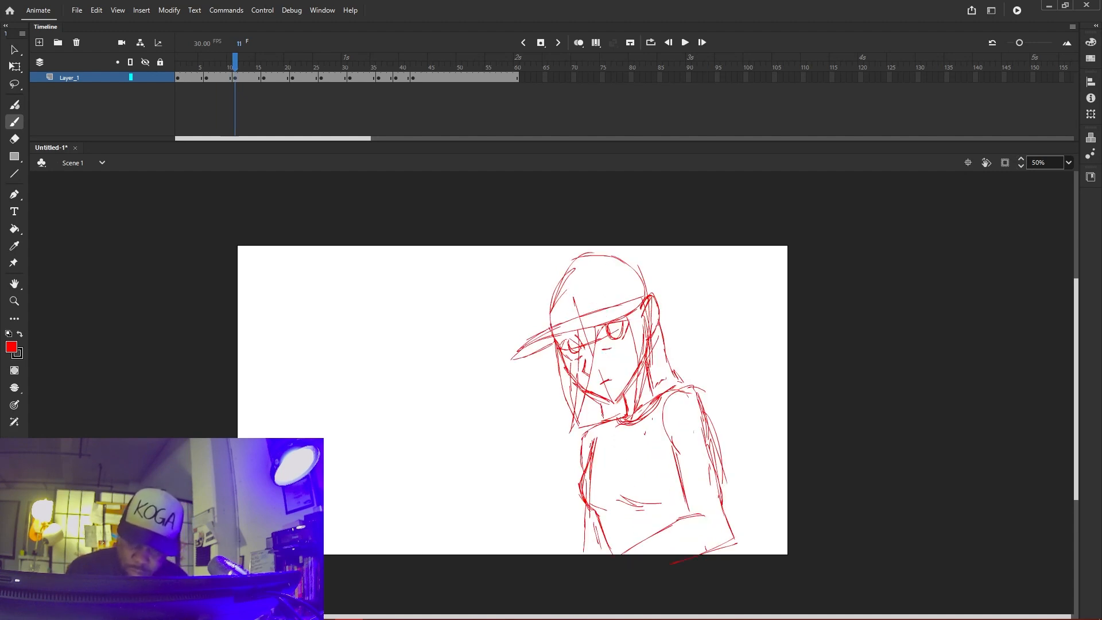
pyautogui.press(',')
pyautogui.press('.')
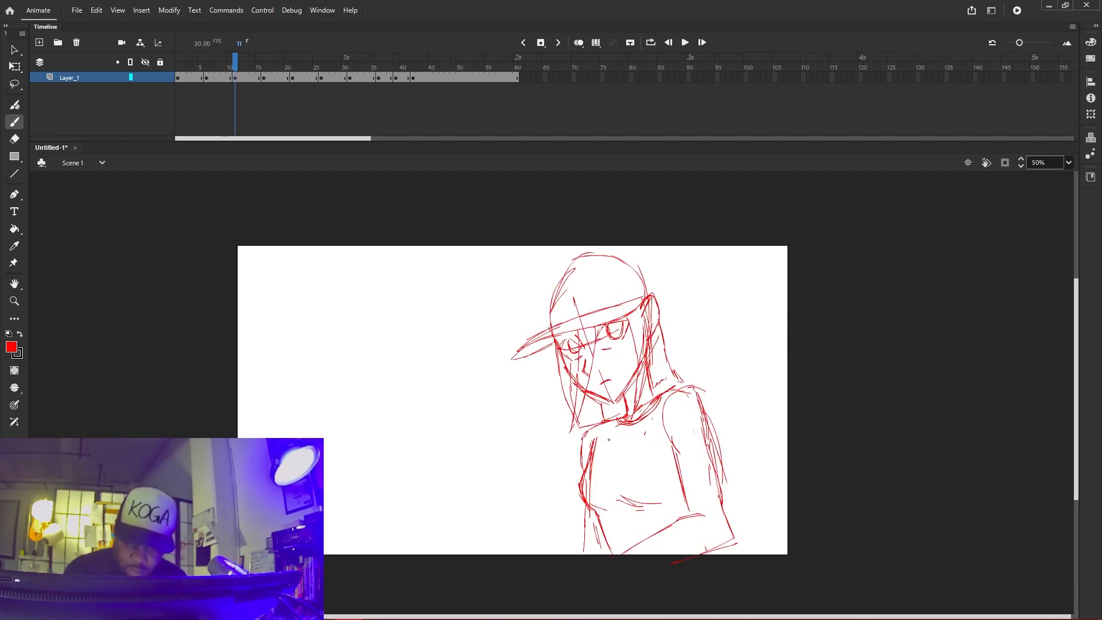
# Thicken the cap's crown outline on both sides and add the small button on top of the cap
pyautogui.moveTo(641, 260); pyautogui.dragTo(650, 293)
pyautogui.press(',')
pyautogui.press('.')
pyautogui.moveTo(543, 294)
pyautogui.mouseDown()
pyautogui.moveTo(552, 325)
pyautogui.moveTo(573, 257)
pyautogui.moveTo(569, 266)
pyautogui.mouseUp()
pyautogui.press(',')
pyautogui.press('.')
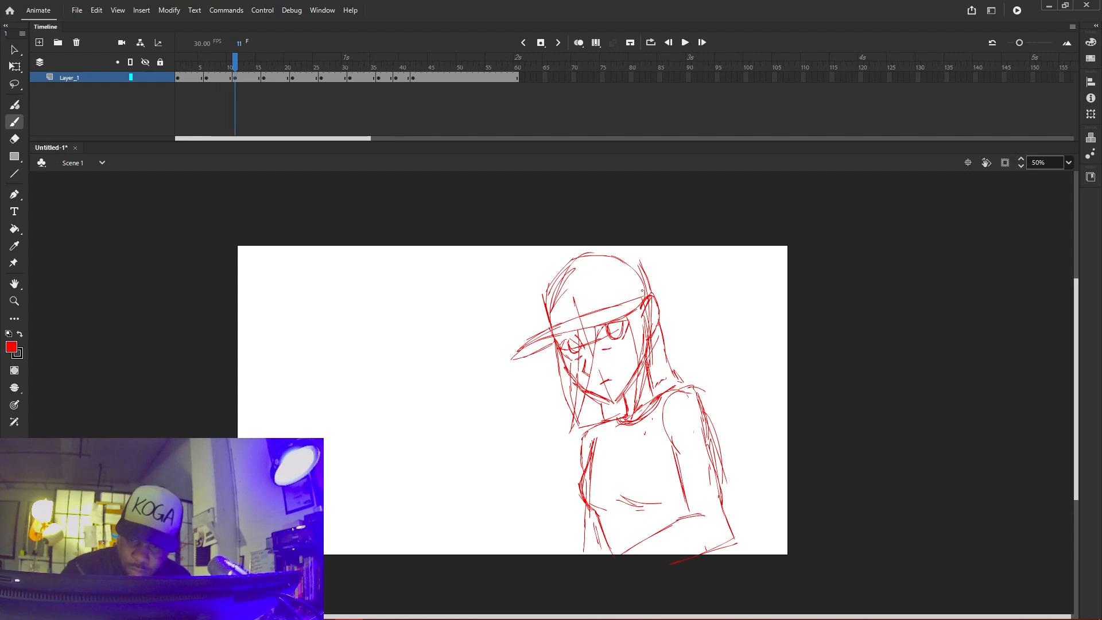
pyautogui.moveTo(636, 277); pyautogui.dragTo(588, 256)
pyautogui.press(',')
pyautogui.press('.')
pyautogui.moveTo(576, 256); pyautogui.dragTo(595, 248)
# Flip back and forth through frames 9 to 16 to compare the character's poses between keyframes
pyautogui.press(',')
pyautogui.press(',')
pyautogui.press(',')
pyautogui.press(',')
pyautogui.press(',')
pyautogui.press(',')
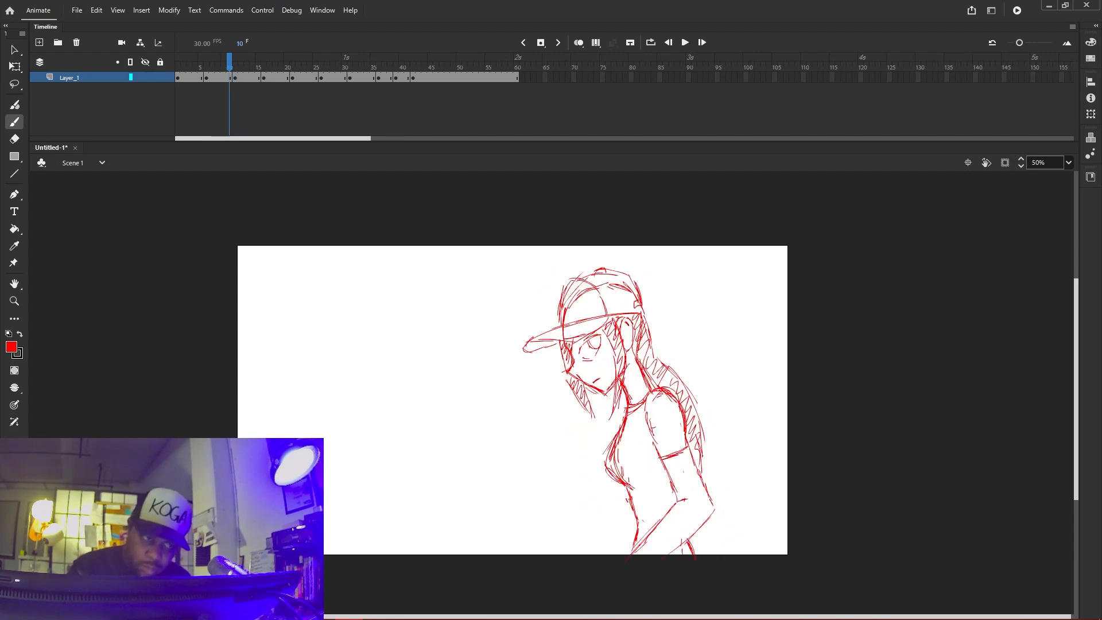
pyautogui.press('.')
pyautogui.press('.')
pyautogui.press('.')
pyautogui.press('.')
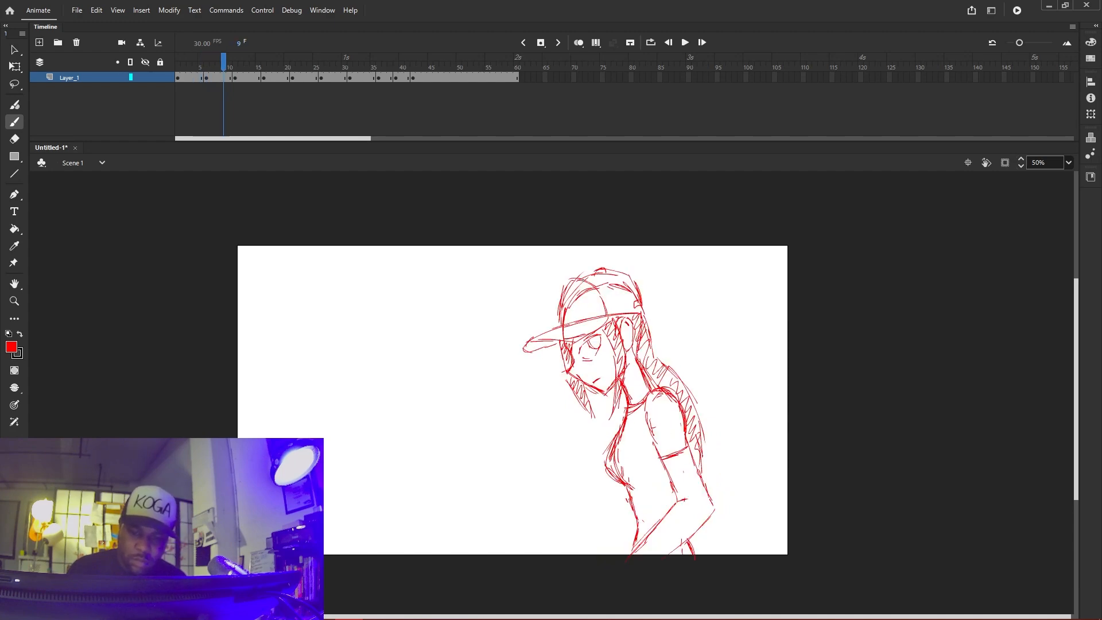
pyautogui.press('.')
pyautogui.press('.')
pyautogui.press('.')
pyautogui.press('.')
pyautogui.press('.')
pyautogui.press('.')
pyautogui.press('.')
pyautogui.press(',')
pyautogui.press('.')
pyautogui.press(',')
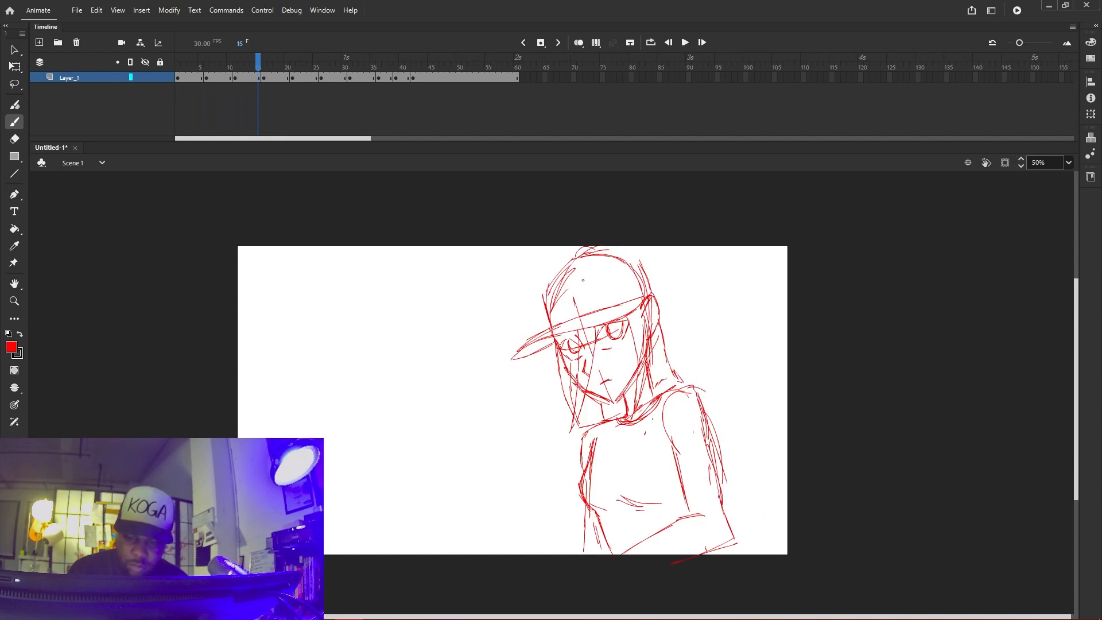
pyautogui.press('.')
pyautogui.press(',')
pyautogui.press('.')
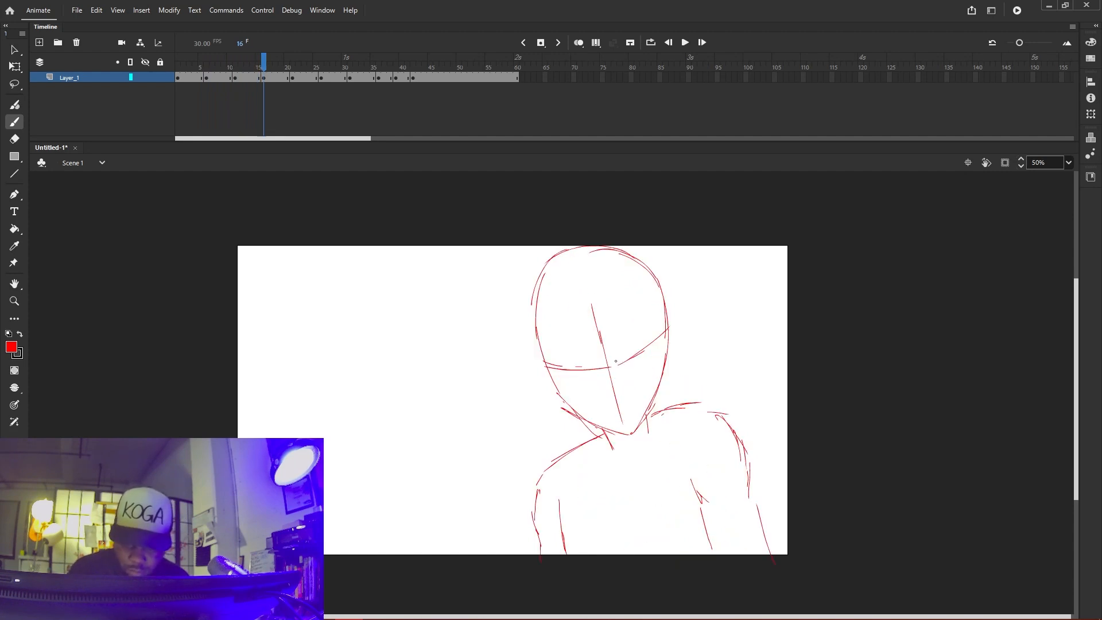
# On frame 16, sketch the lower-lid lines of both eyes around the horizontal face guideline
pyautogui.press(',')
pyautogui.press('.')
pyautogui.moveTo(595, 373); pyautogui.dragTo(558, 371)
pyautogui.press(',')
pyautogui.press('.')
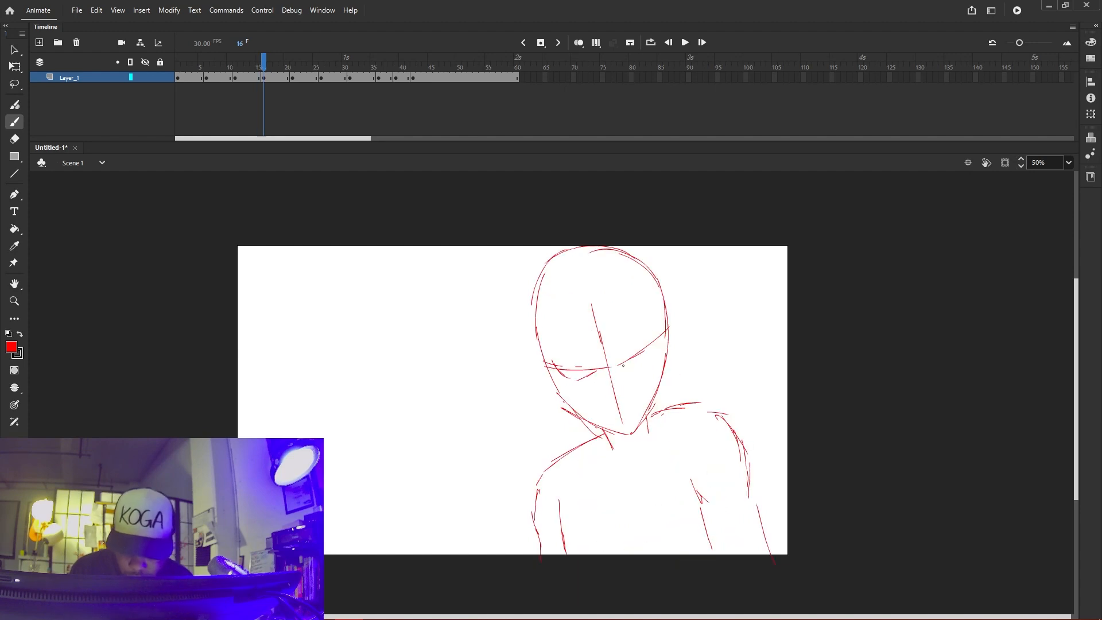
pyautogui.moveTo(632, 365); pyautogui.dragTo(621, 366)
pyautogui.press(',')
pyautogui.press('.')
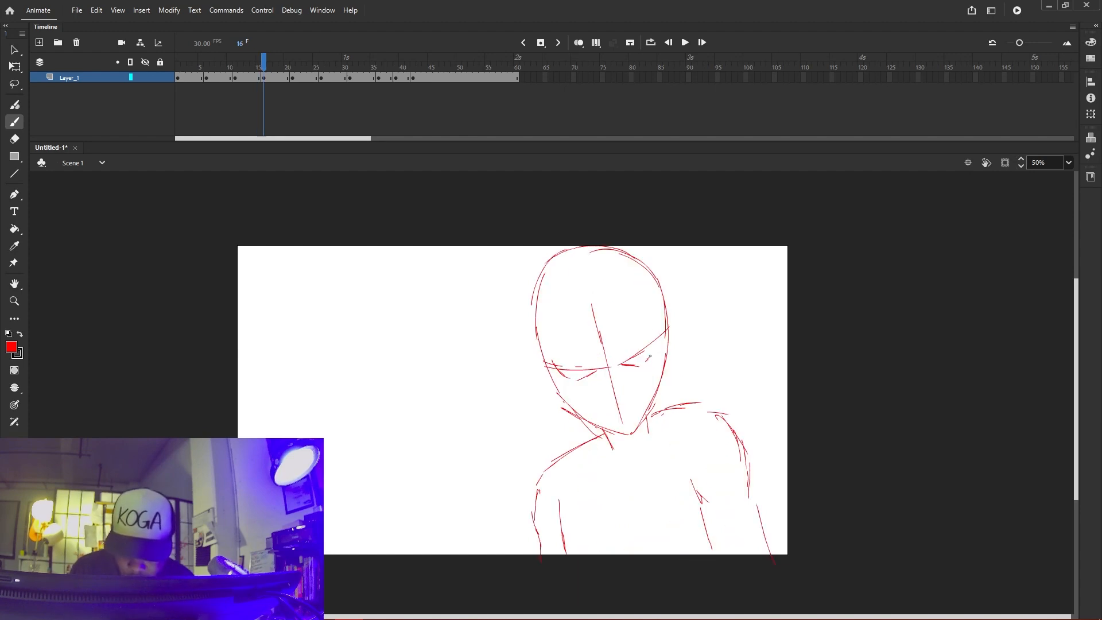
pyautogui.press(',')
pyautogui.press('.')
# Sketch the cap brim's curved lower edge across the face above the eyes, extending it beyond one side of the head
pyautogui.moveTo(534, 346)
pyautogui.mouseDown()
pyautogui.moveTo(592, 351)
pyautogui.moveTo(658, 335)
pyautogui.mouseUp()
pyautogui.press(',')
pyautogui.press('.')
pyautogui.moveTo(560, 351); pyautogui.dragTo(504, 334)
pyautogui.press(',')
pyautogui.press('.')
# Draw the curved line where the brim meets the cap, close the brim's ends and outline both sides of the crown
pyautogui.moveTo(627, 344)
pyautogui.mouseDown()
pyautogui.moveTo(671, 310)
pyautogui.moveTo(663, 293)
pyautogui.moveTo(543, 315)
pyautogui.moveTo(520, 309)
pyautogui.moveTo(537, 261)
pyautogui.mouseUp()
pyautogui.press(',')
pyautogui.press('.')
pyautogui.press(',')
pyautogui.press('.')
pyautogui.press(',')
pyautogui.press('.')
pyautogui.moveTo(531, 314); pyautogui.dragTo(545, 248)
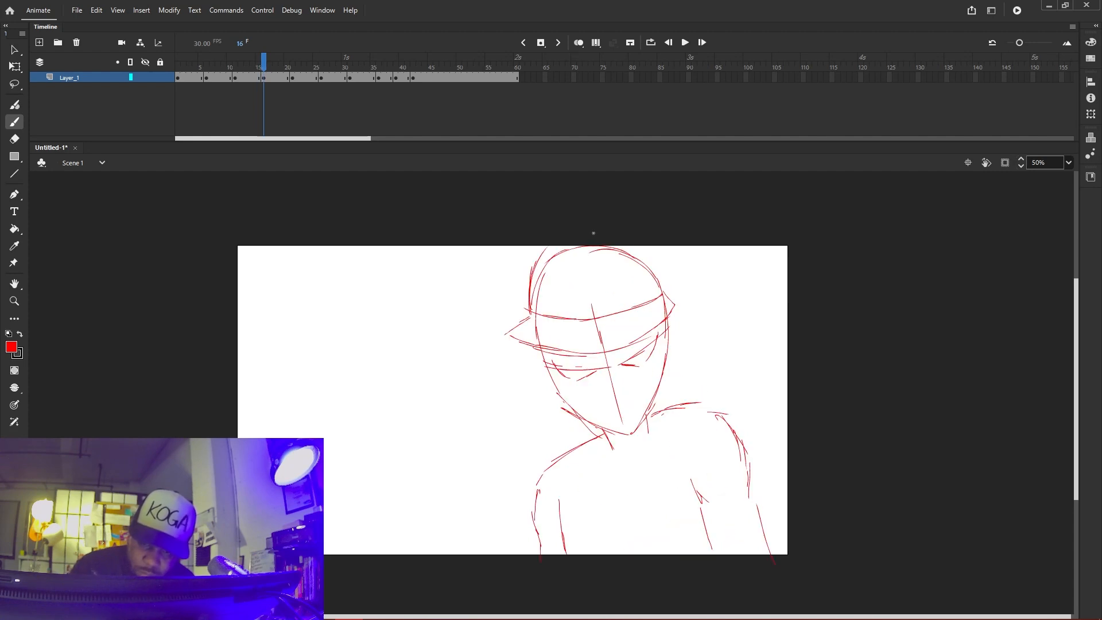
pyautogui.moveTo(663, 283)
pyautogui.mouseDown()
pyautogui.moveTo(659, 255)
pyautogui.moveTo(621, 234)
pyautogui.mouseUp()
pyautogui.press(',')
pyautogui.press('.')
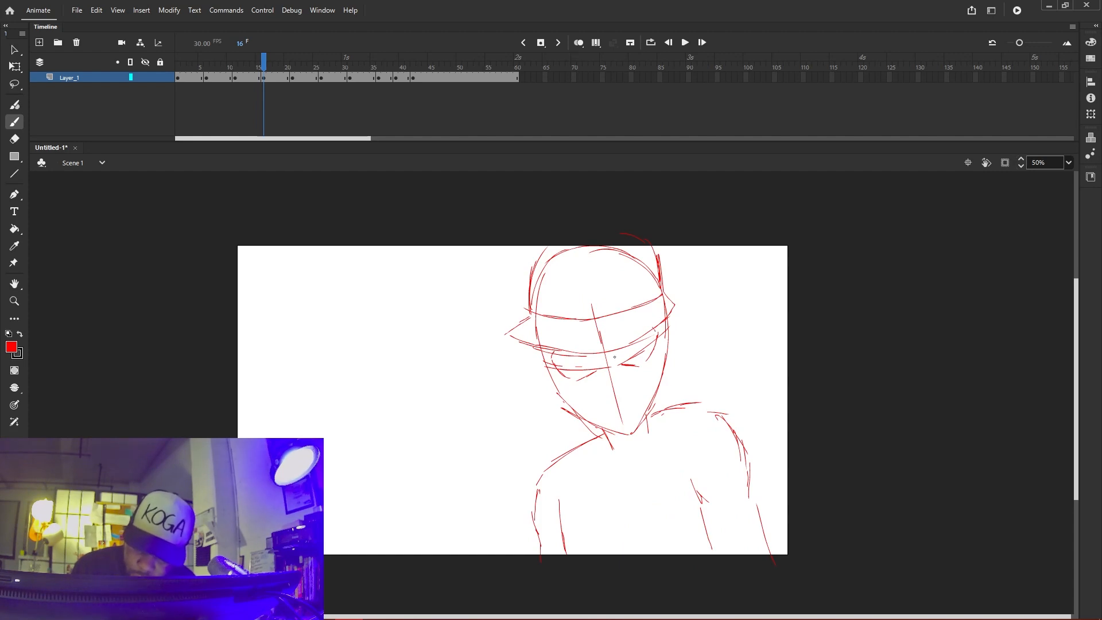
# Mark the inner corners of both eyes just beneath the cap brim
pyautogui.press(',')
pyautogui.press('.')
pyautogui.press(',')
pyautogui.press('.')
pyautogui.press(',')
pyautogui.press('.')
pyautogui.press(',')
pyautogui.press('.')
pyautogui.press(',')
pyautogui.press('.')
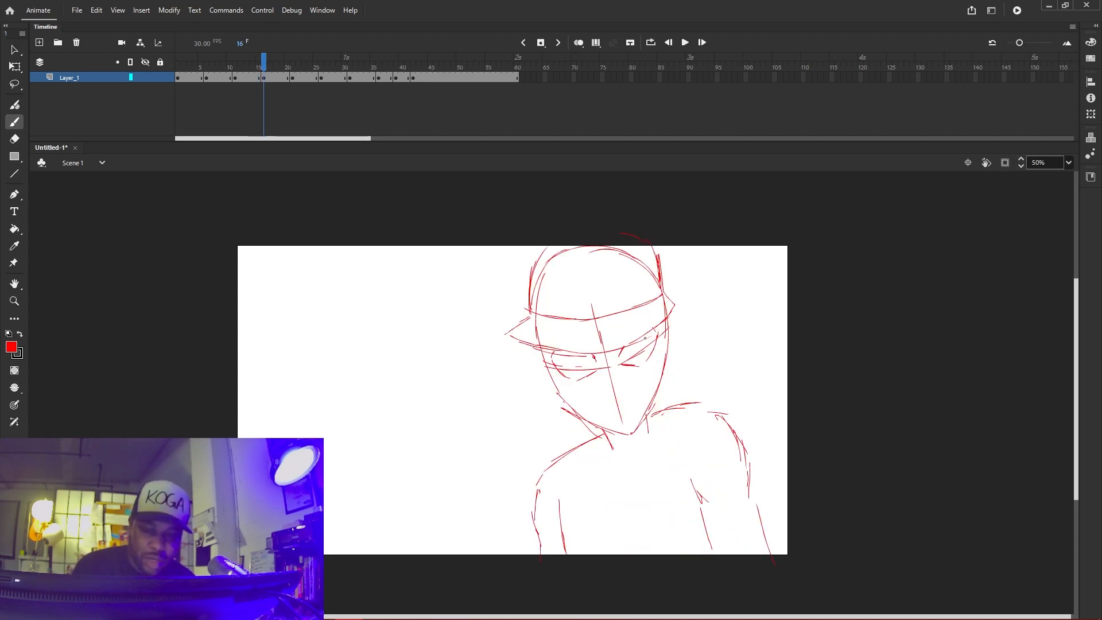
# Draw the upper eye lines and round irises of both eyes under the brim
pyautogui.moveTo(567, 353)
pyautogui.mouseDown()
pyautogui.moveTo(583, 368)
pyautogui.moveTo(564, 371)
pyautogui.moveTo(592, 363)
pyautogui.mouseUp()
pyautogui.press(',')
pyautogui.press('.')
pyautogui.press(',')
pyautogui.press('.')
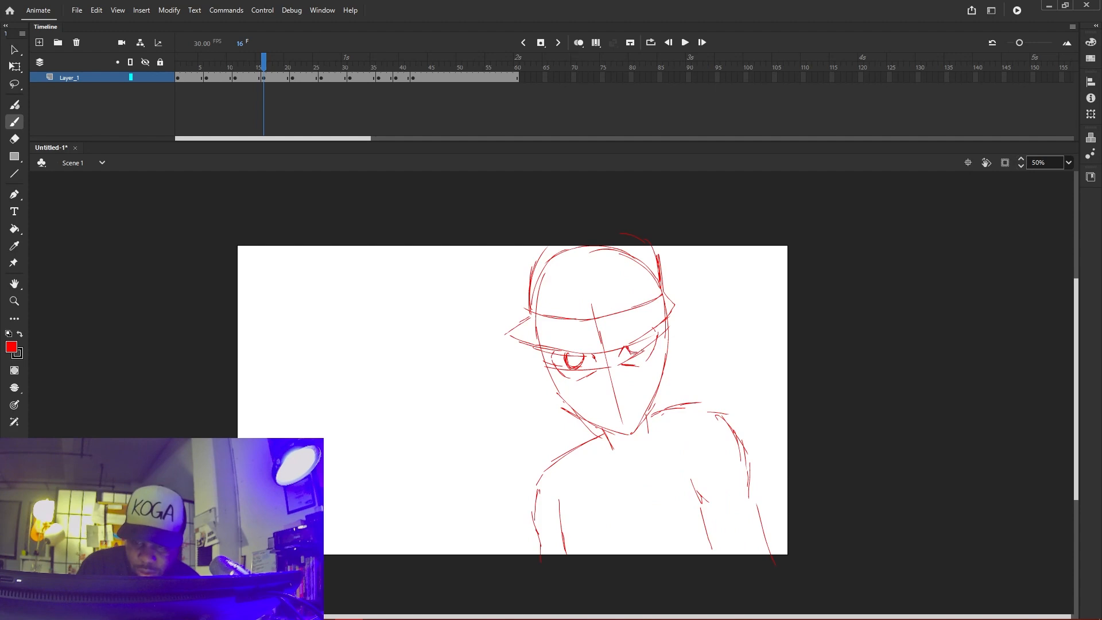
pyautogui.press(',')
pyautogui.press('.')
# Sketch and darken the nose along the vertical face guideline
pyautogui.press(',')
pyautogui.press('.')
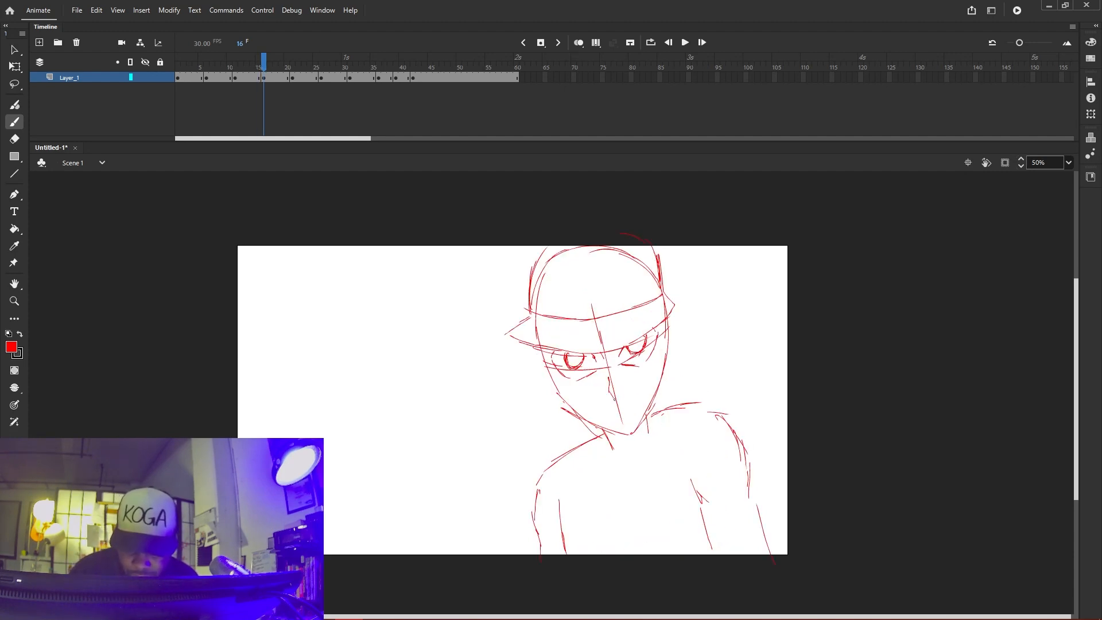
pyautogui.press(',')
pyautogui.press('.')
pyautogui.press(',')
pyautogui.press('.')
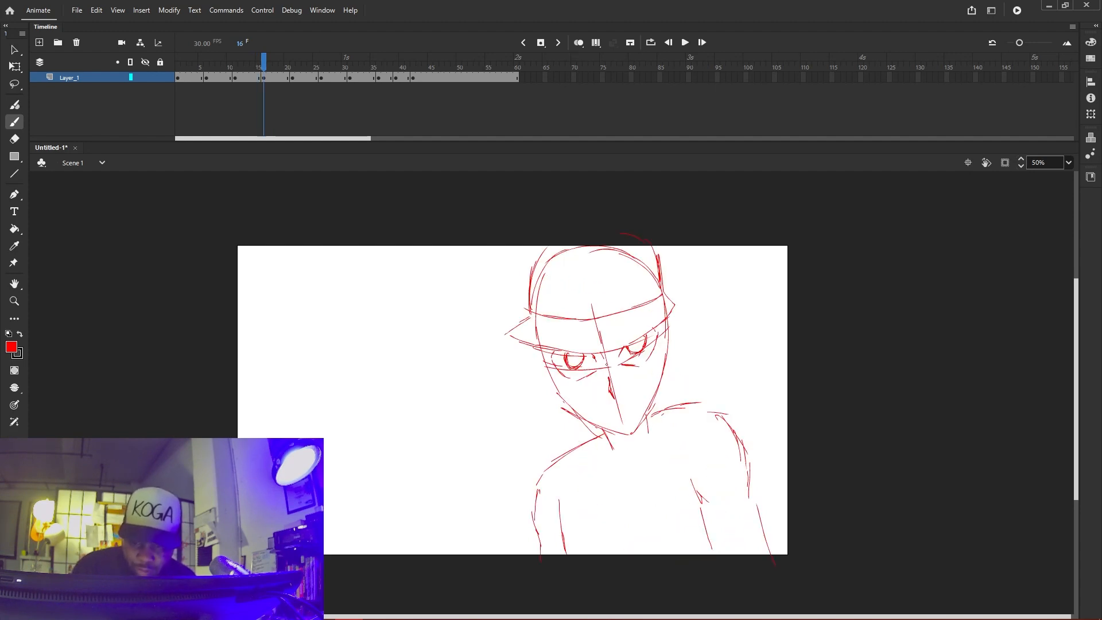
# Draw a long pointed hair strand falling from under the brim, between the eyes, down past the jaw
pyautogui.moveTo(589, 357); pyautogui.dragTo(579, 429)
pyautogui.press(',')
pyautogui.press('.')
pyautogui.moveTo(612, 356); pyautogui.dragTo(569, 466)
pyautogui.press(',')
pyautogui.press('.')
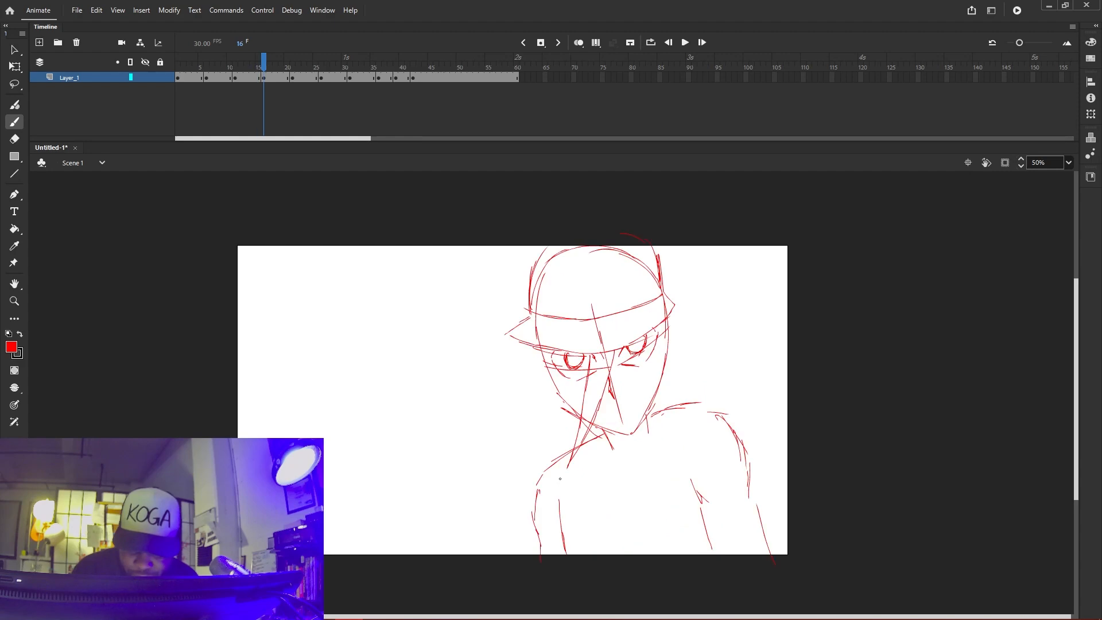
# Sketch the long side hair hanging from the brim past the jaw on the viewer's left of the face
pyautogui.press(',')
pyautogui.press('.')
pyautogui.moveTo(548, 347); pyautogui.dragTo(539, 403)
pyautogui.press(',')
pyautogui.press('.')
pyautogui.moveTo(535, 359)
pyautogui.mouseDown()
pyautogui.moveTo(543, 430)
pyautogui.moveTo(566, 471)
pyautogui.mouseUp()
pyautogui.moveTo(556, 377); pyautogui.dragTo(551, 436)
pyautogui.press(',')
pyautogui.press('.')
pyautogui.press(',')
pyautogui.press('.')
# Sketch the matching side hair falling from the cap to the shoulder on the viewer's right of the face
pyautogui.moveTo(668, 322); pyautogui.dragTo(662, 451)
pyautogui.press(',')
pyautogui.press('.')
pyautogui.moveTo(670, 318)
pyautogui.mouseDown()
pyautogui.moveTo(675, 413)
pyautogui.moveTo(679, 396)
pyautogui.moveTo(661, 462)
pyautogui.mouseUp()
pyautogui.moveTo(663, 447); pyautogui.dragTo(661, 469)
pyautogui.press(',')
pyautogui.press('.')
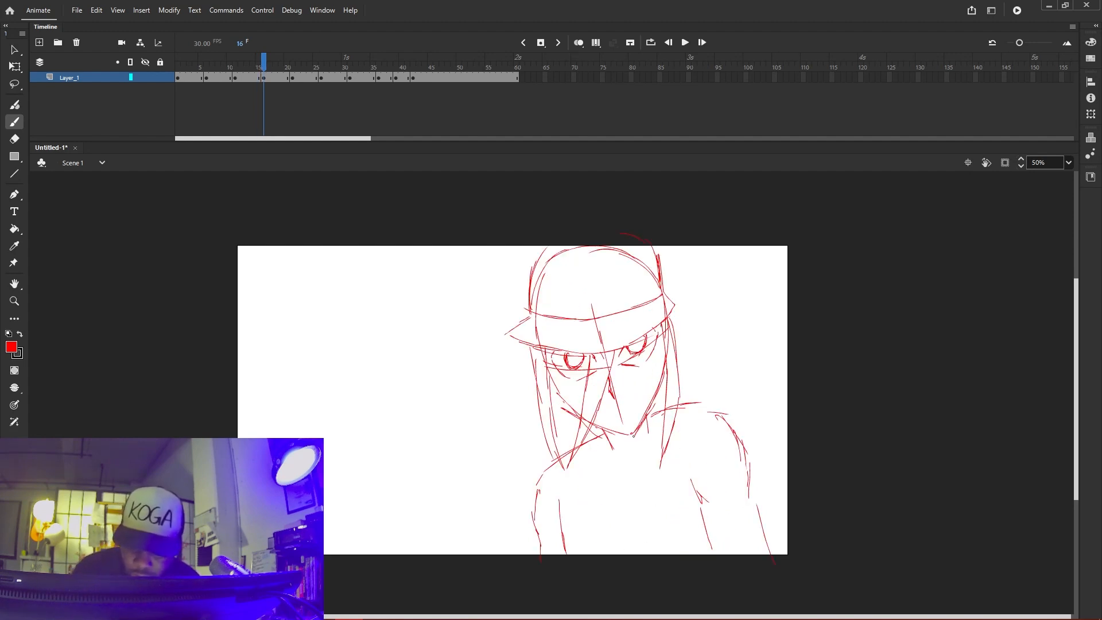
# Reinforce the chin and lower jaw outline with heavier strokes
pyautogui.moveTo(633, 434)
pyautogui.mouseDown()
pyautogui.moveTo(613, 431)
pyautogui.moveTo(633, 441)
pyautogui.mouseUp()
pyautogui.moveTo(643, 425)
pyautogui.mouseDown()
pyautogui.moveTo(633, 441)
pyautogui.moveTo(606, 432)
pyautogui.mouseUp()
pyautogui.moveTo(630, 438); pyautogui.dragTo(602, 432)
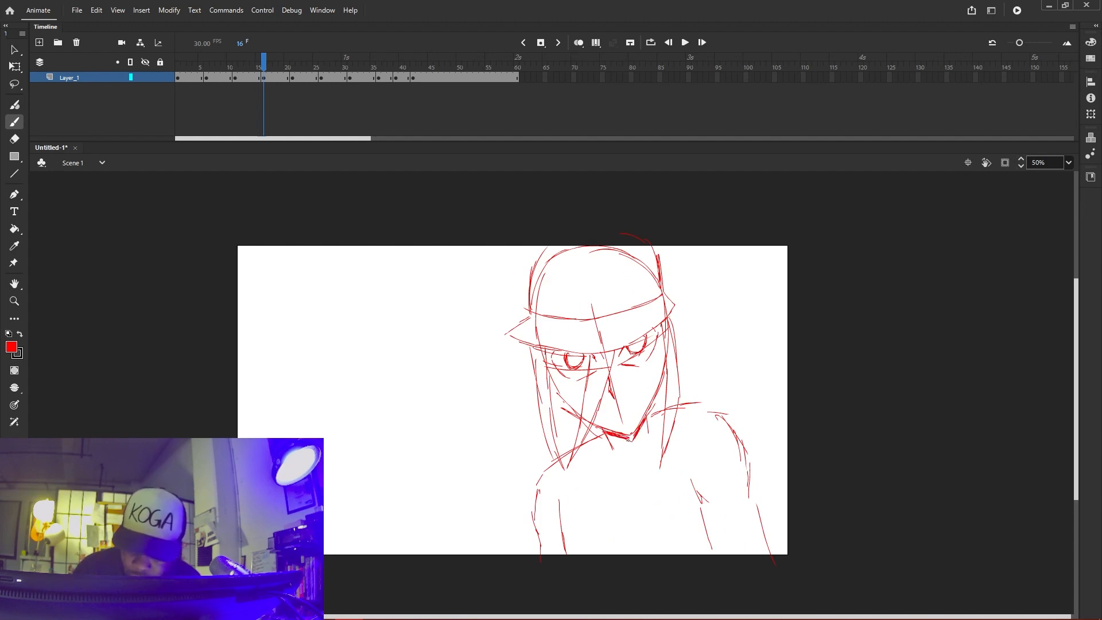
pyautogui.press(',')
pyautogui.press('.')
# Sketch the shirt's curved neckline beneath the chin, from one side of the neck to the other
pyautogui.moveTo(591, 436)
pyautogui.mouseDown()
pyautogui.moveTo(617, 453)
pyautogui.moveTo(604, 449)
pyautogui.mouseUp()
pyautogui.moveTo(585, 448)
pyautogui.mouseDown()
pyautogui.moveTo(619, 451)
pyautogui.moveTo(609, 450)
pyautogui.mouseUp()
pyautogui.moveTo(611, 451)
pyautogui.mouseDown()
pyautogui.moveTo(652, 445)
pyautogui.moveTo(596, 447)
pyautogui.mouseUp()
pyautogui.moveTo(660, 417); pyautogui.dragTo(607, 447)
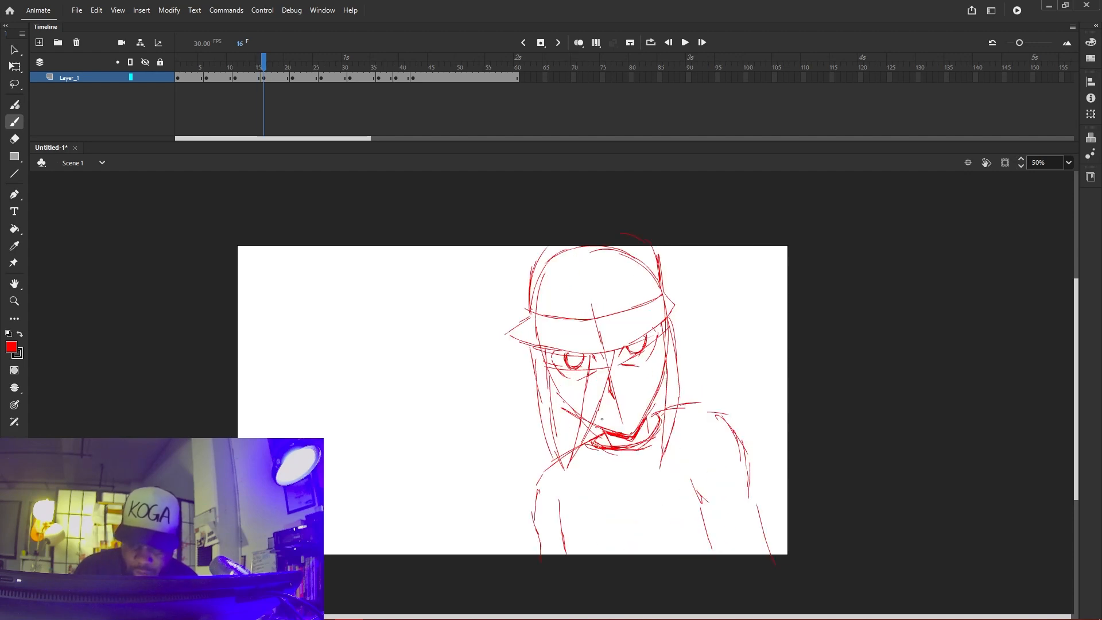
# Darken the shoulder and arm on the viewer's left and extend the top line of the opposite shoulder
pyautogui.moveTo(562, 489); pyautogui.dragTo(564, 556)
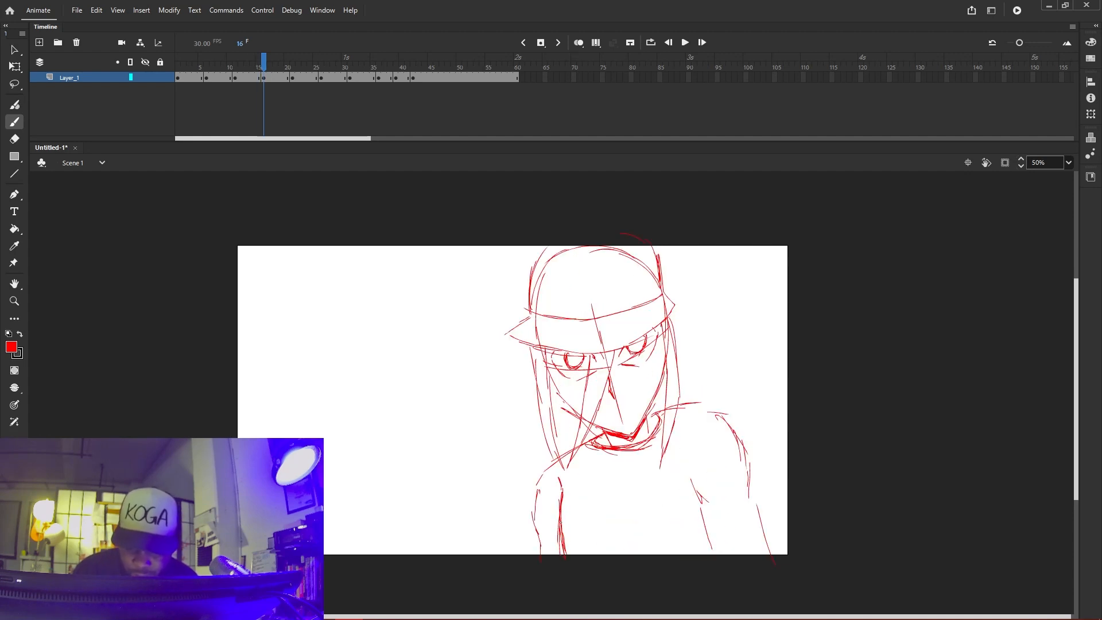
pyautogui.moveTo(598, 439)
pyautogui.mouseDown()
pyautogui.moveTo(529, 483)
pyautogui.moveTo(543, 565)
pyautogui.mouseUp()
pyautogui.moveTo(655, 417); pyautogui.dragTo(702, 414)
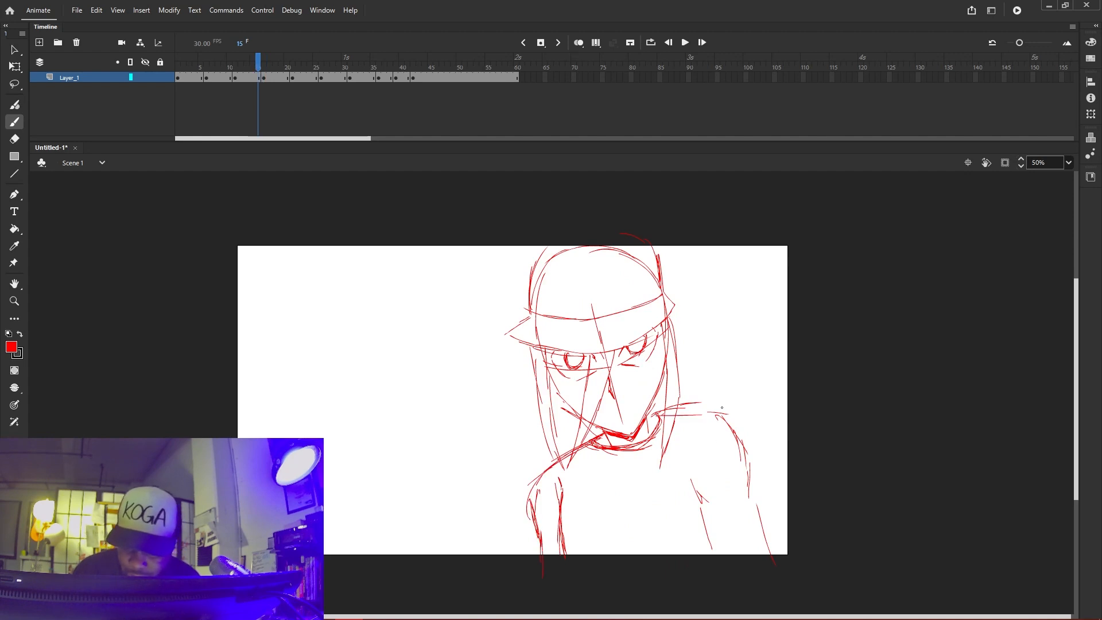
# Remove the rough outer shoulder and arm strokes on the viewer's right of the torso
pyautogui.press('e')
pyautogui.moveTo(730, 428)
pyautogui.mouseDown()
pyautogui.moveTo(747, 462)
pyautogui.moveTo(723, 414)
pyautogui.moveTo(668, 554)
pyautogui.moveTo(720, 323)
pyautogui.mouseUp()
pyautogui.press('l')
pyautogui.press('Delete')
pyautogui.press('b')
# Sketch the lower curve of the chest on frame 16, carrying it up the viewer's right side toward the armpit
pyautogui.press(',')
pyautogui.press('.')
pyautogui.press(',')
pyautogui.press('.')
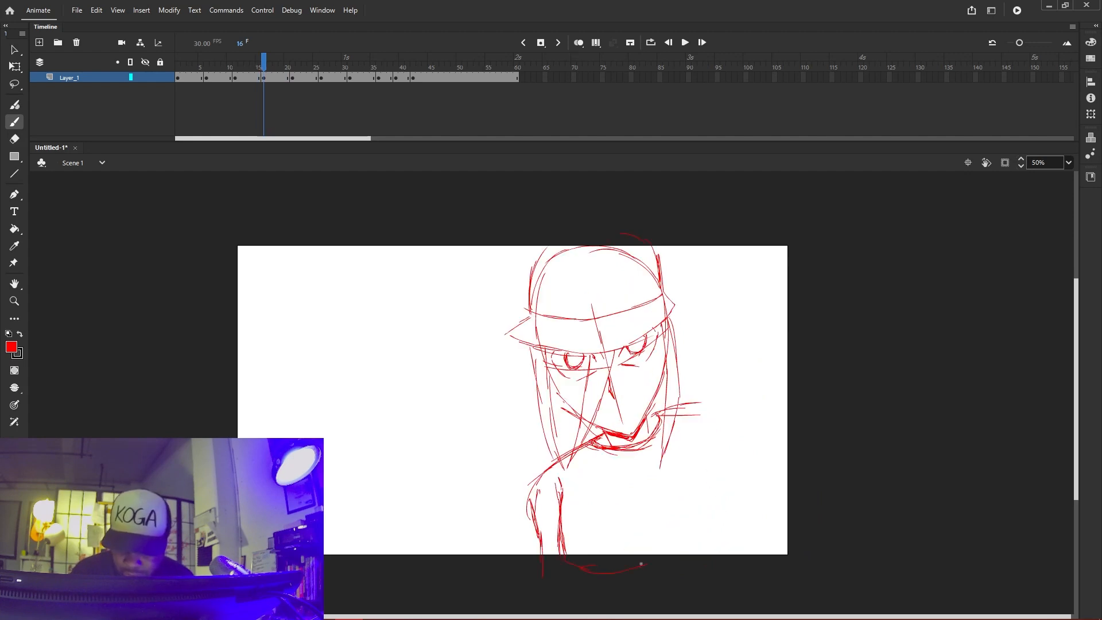
pyautogui.moveTo(682, 553); pyautogui.dragTo(710, 520)
pyautogui.press(',')
pyautogui.press('.')
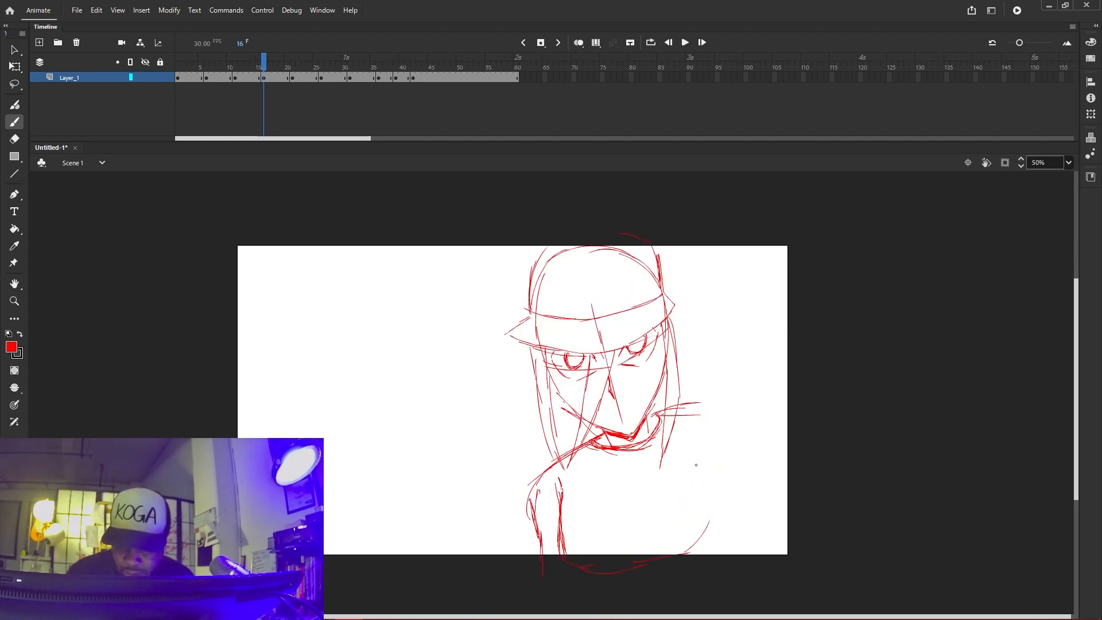
pyautogui.moveTo(696, 449); pyautogui.dragTo(710, 531)
pyautogui.moveTo(712, 480)
pyautogui.mouseDown()
pyautogui.moveTo(703, 550)
pyautogui.moveTo(682, 553)
pyautogui.mouseUp()
pyautogui.press(',')
pyautogui.press('.')
# Redraw the shoulder and outer arm on the viewer's right, from the neckline down past the stage's lower edge
pyautogui.moveTo(661, 414)
pyautogui.mouseDown()
pyautogui.moveTo(732, 406)
pyautogui.moveTo(731, 455)
pyautogui.mouseUp()
pyautogui.press(',')
pyautogui.press('.')
pyautogui.moveTo(721, 414); pyautogui.dragTo(734, 466)
pyautogui.moveTo(724, 419); pyautogui.dragTo(758, 554)
pyautogui.press(',')
pyautogui.press('.')
# Sketch the ear beside the cap on the viewer's right and a short hair stroke below the brim on the opposite side
pyautogui.press(',')
pyautogui.press('.')
pyautogui.scroll(3, 777, 492)
pyautogui.press(',')
pyautogui.press('.')
pyautogui.press(',')
pyautogui.press('.')
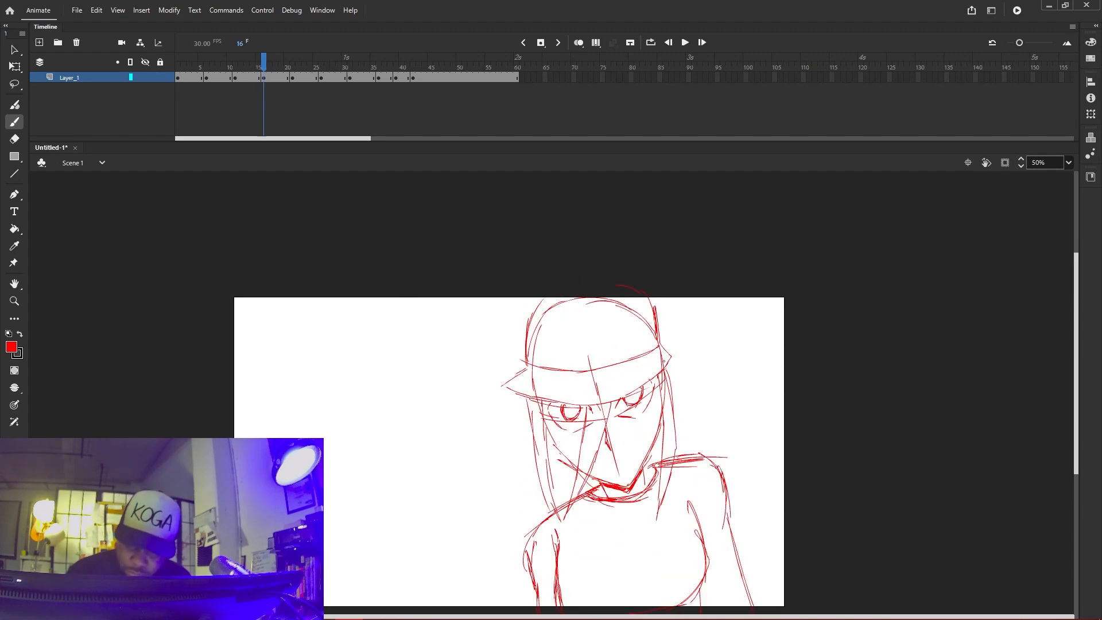
pyautogui.press(',')
pyautogui.press('.')
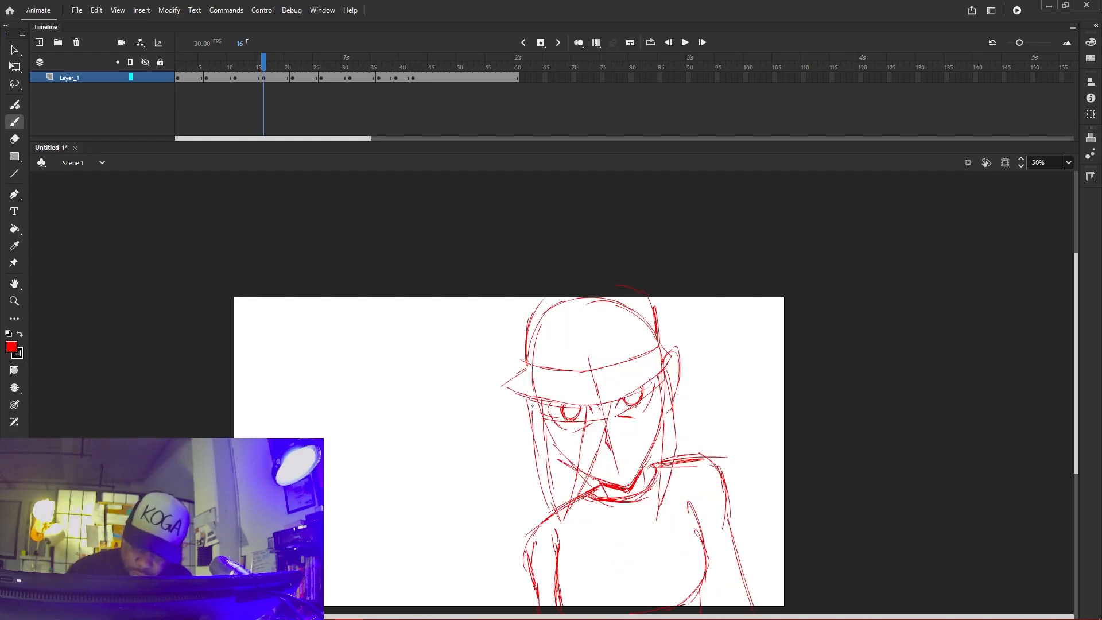
pyautogui.press(',')
pyautogui.press('.')
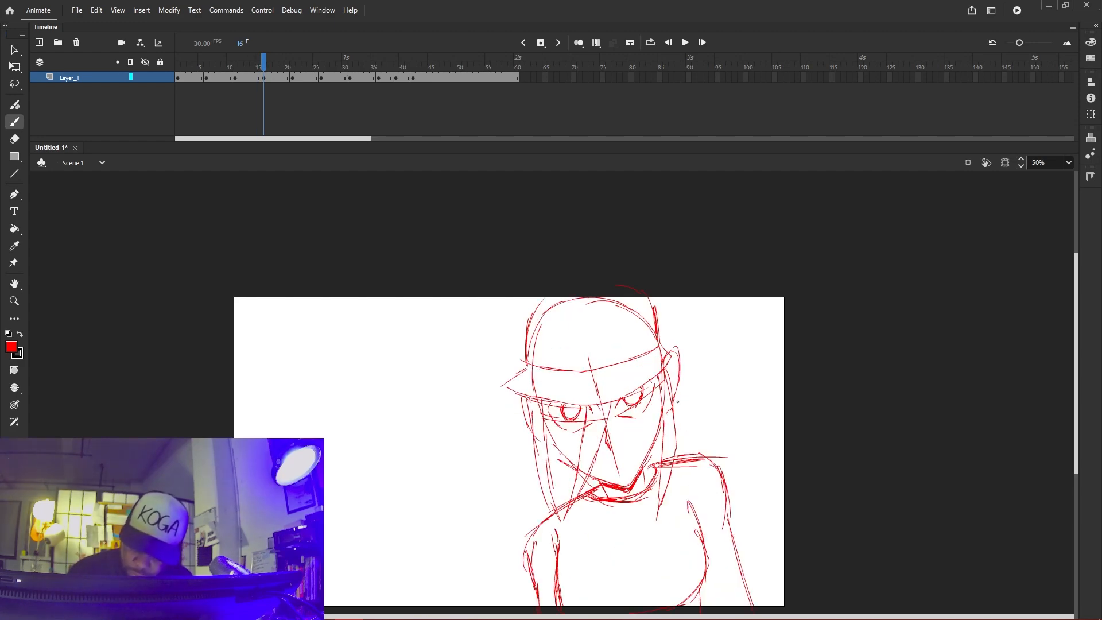
# Draw a hair strand falling from the ear to the shoulder and another short strand beside the jaw on the viewer's left
pyautogui.moveTo(676, 400); pyautogui.dragTo(689, 457)
pyautogui.press(',')
pyautogui.press('.')
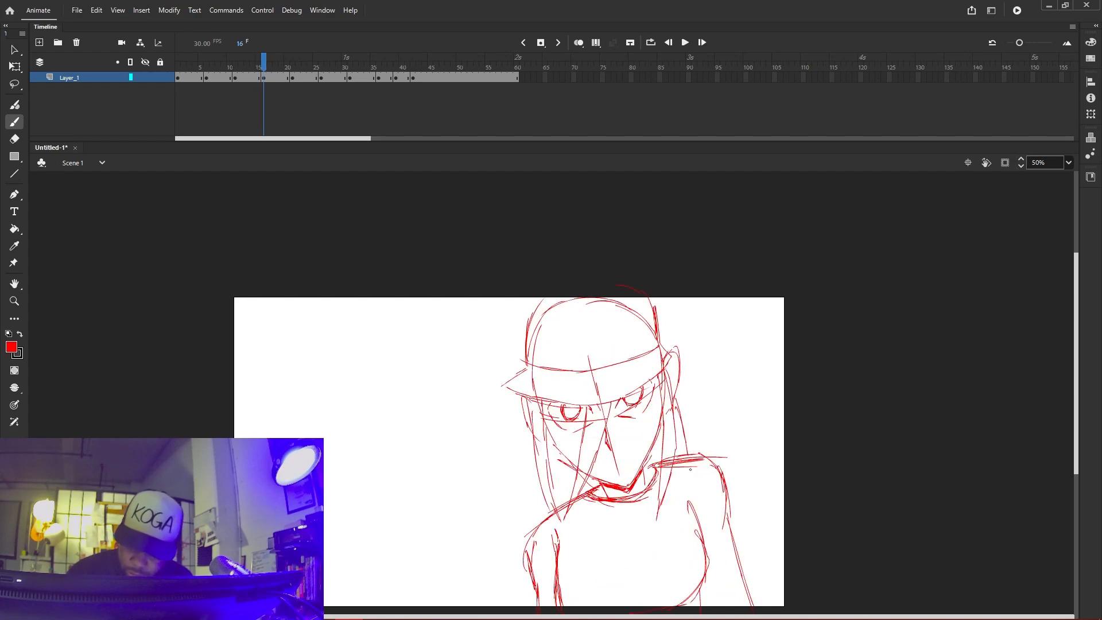
pyautogui.press(',')
pyautogui.press('.')
pyautogui.moveTo(563, 458); pyautogui.dragTo(563, 503)
pyautogui.press(',')
pyautogui.press('.')
# Reinforce the outer outline of the cap's crown on both sides, extending it up past the stage's upper edge
pyautogui.moveTo(661, 343); pyautogui.dragTo(656, 293)
pyautogui.moveTo(527, 355); pyautogui.dragTo(540, 296)
pyautogui.press(',')
pyautogui.press('.')
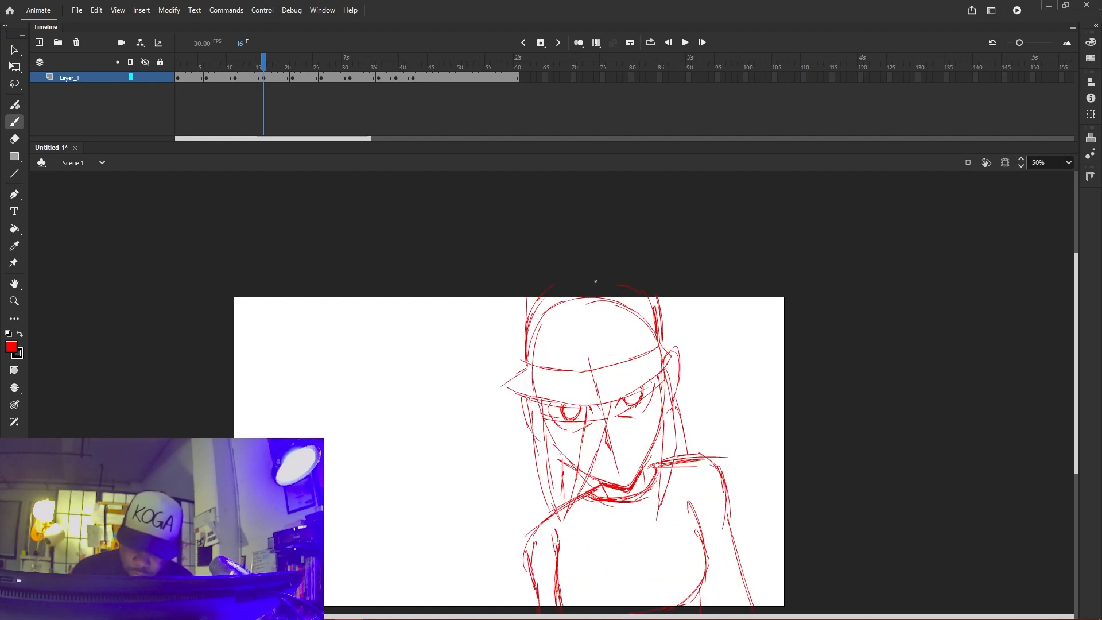
# Return to the frame 11 pose and add a sleeve hem across the upper arm on the viewer's right
pyautogui.press(',')
pyautogui.press(',')
pyautogui.press(',')
pyautogui.press(',')
pyautogui.press(',')
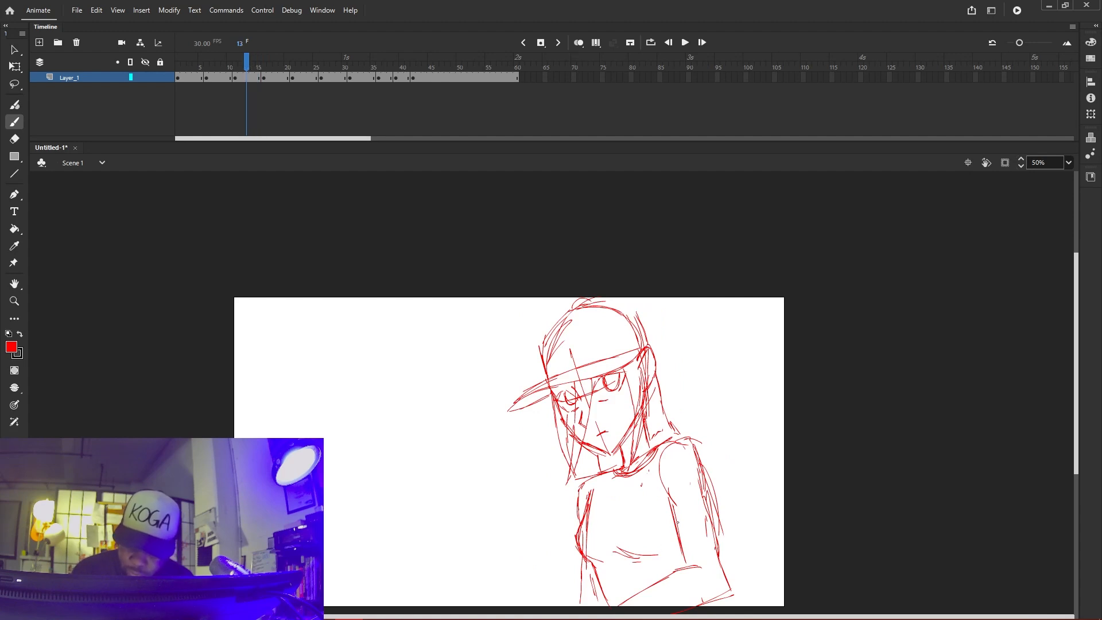
pyautogui.press('.')
pyautogui.press(',')
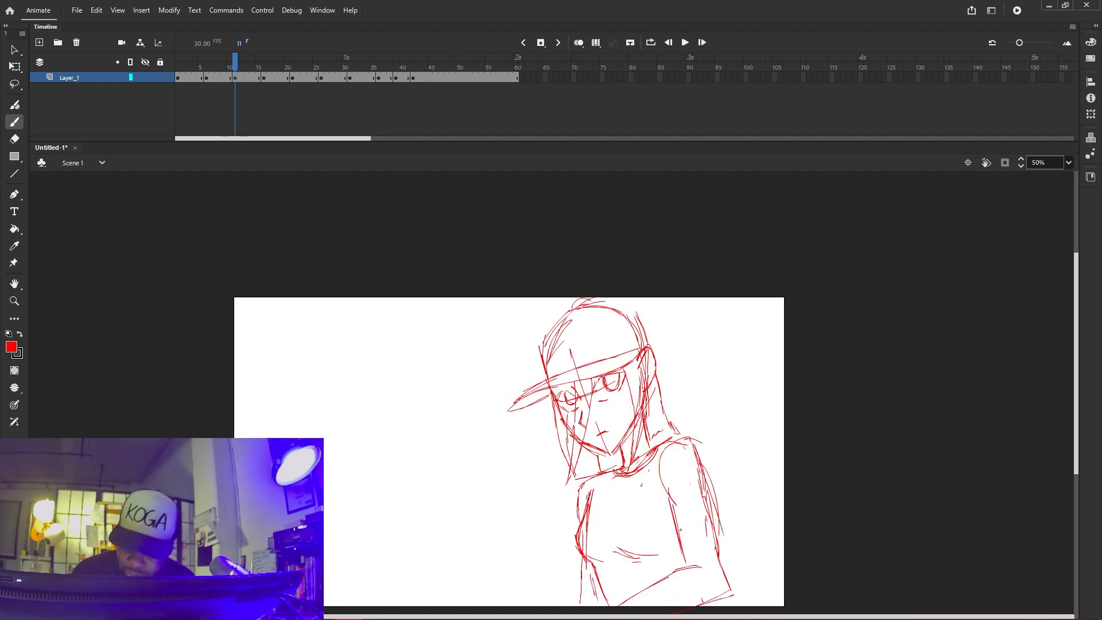
pyautogui.press(',')
pyautogui.press('.')
# Draw sleeve hems across both arms of the frame 16 pose
pyautogui.press('.')
pyautogui.press('.')
pyautogui.press('.')
pyautogui.press('.')
pyautogui.press('.')
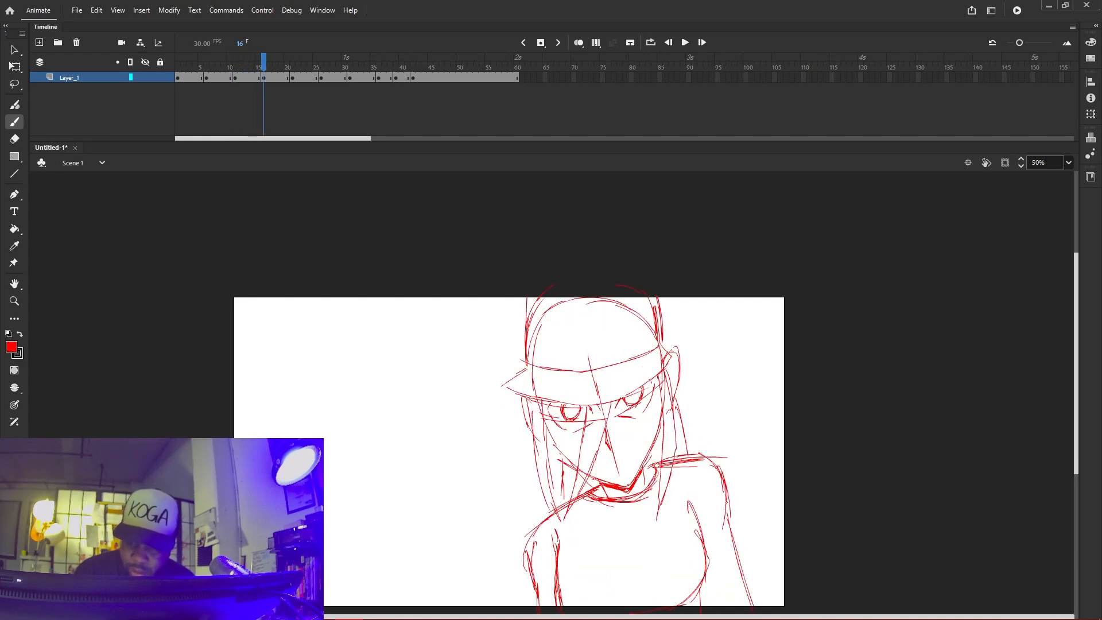
pyautogui.moveTo(711, 561); pyautogui.dragTo(734, 555)
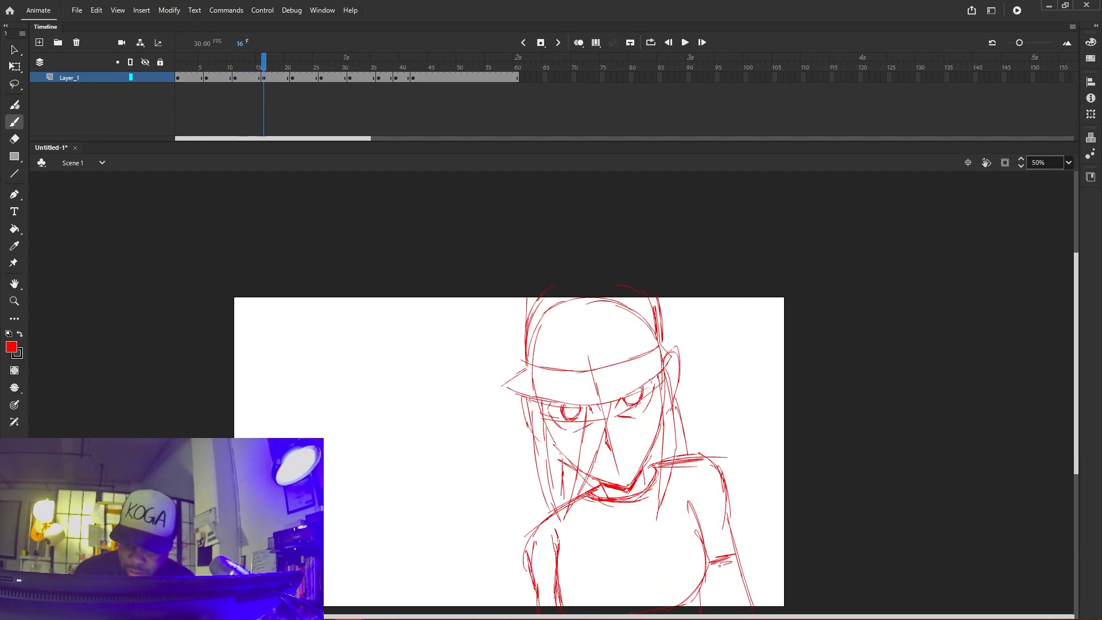
pyautogui.moveTo(536, 605); pyautogui.dragTo(555, 599)
pyautogui.press(',')
pyautogui.press('.')
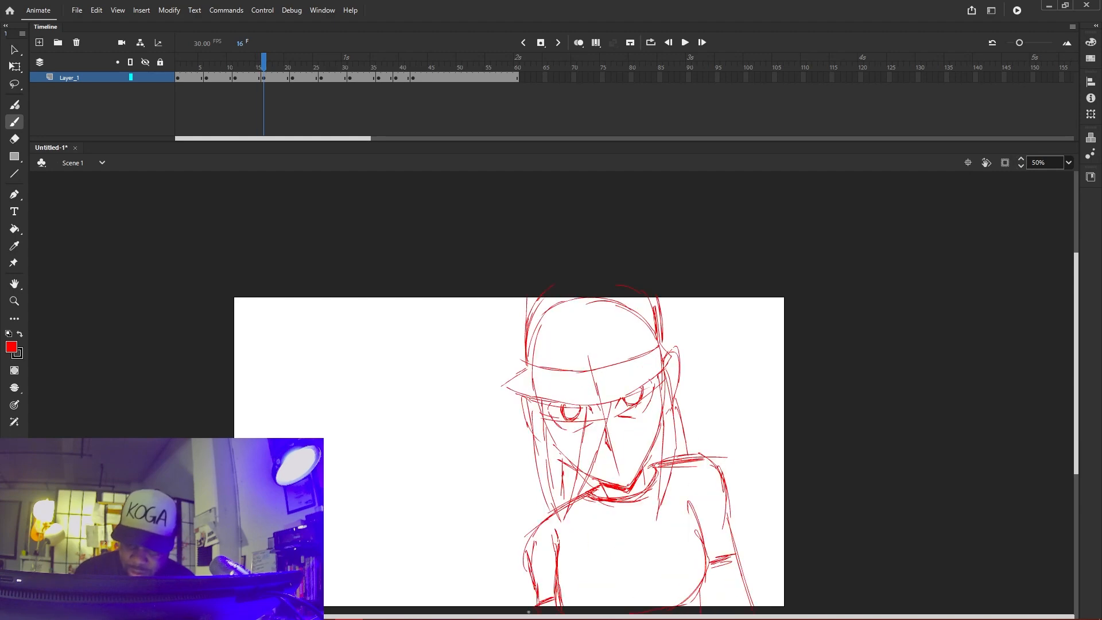
# Flip through the neighbouring poses and play the animation from frame 1 to check the timing
pyautogui.press(',')
pyautogui.press('.')
pyautogui.press(',')
pyautogui.press('.')
pyautogui.press('.')
pyautogui.press(',')
pyautogui.press(',')
pyautogui.press(',')
pyautogui.press(',')
pyautogui.hotkey('shift', ',')
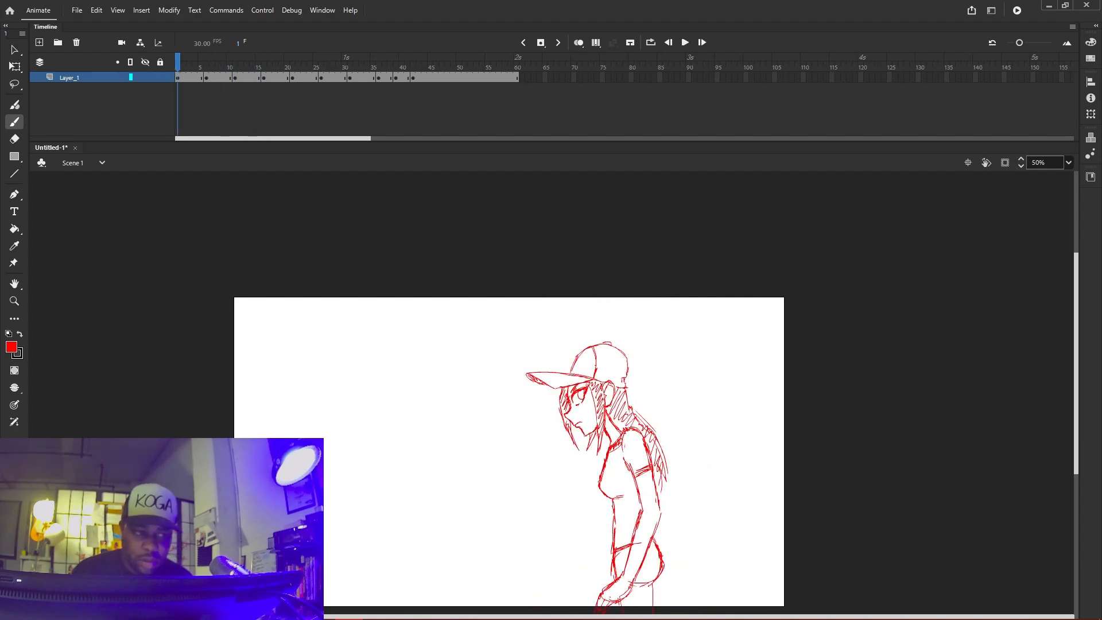
pyautogui.press('Return')
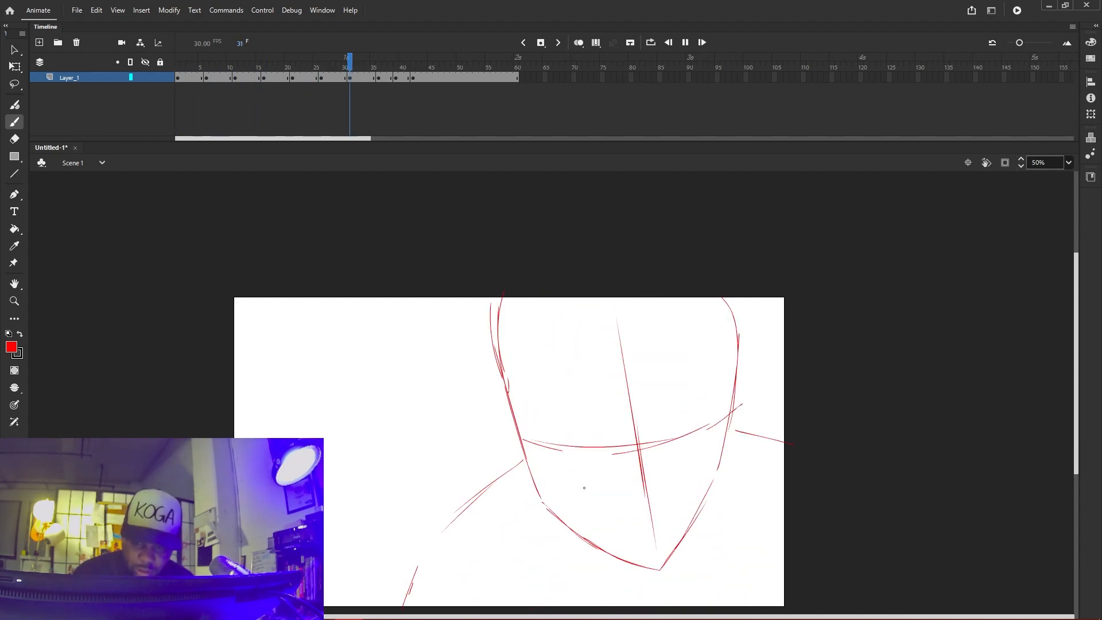
pyautogui.scroll(-2, 1076, 344)
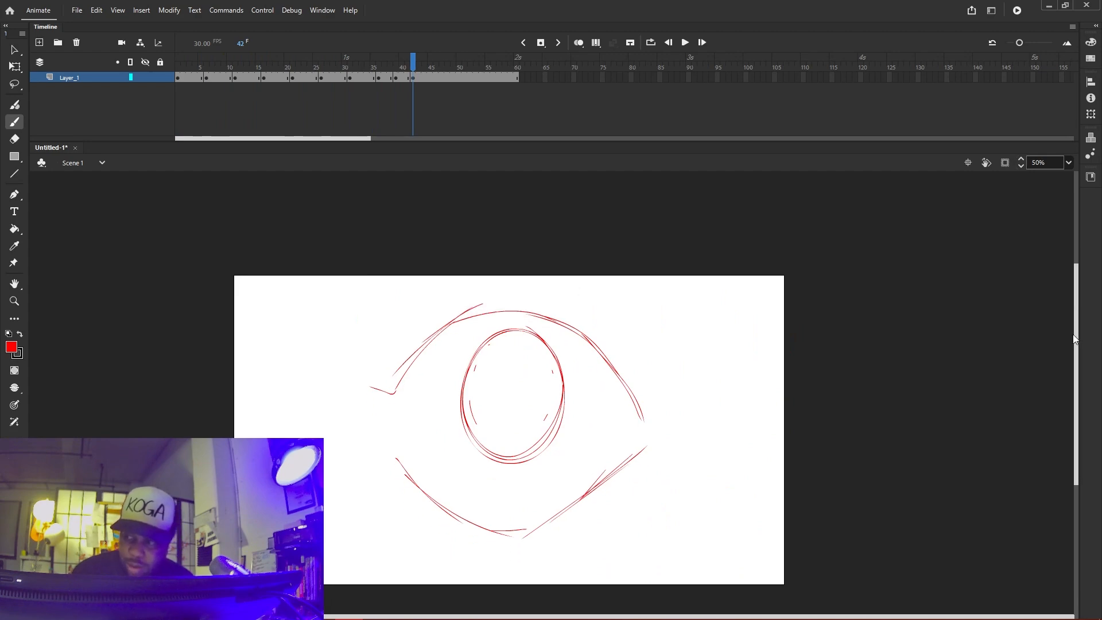
pyautogui.press('Return')
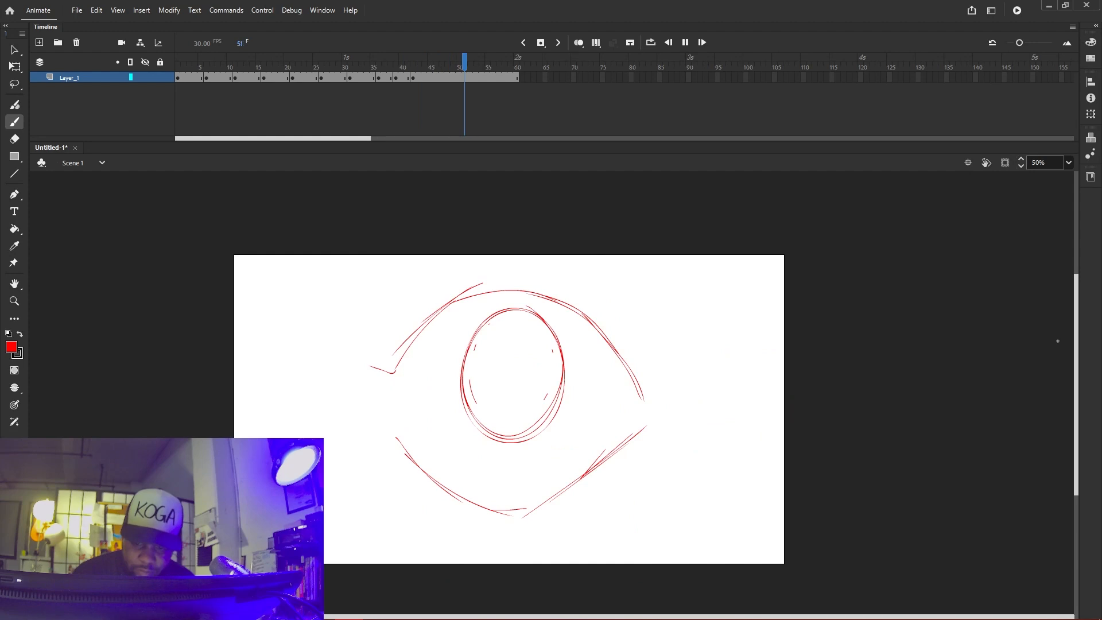
pyautogui.press('Return')
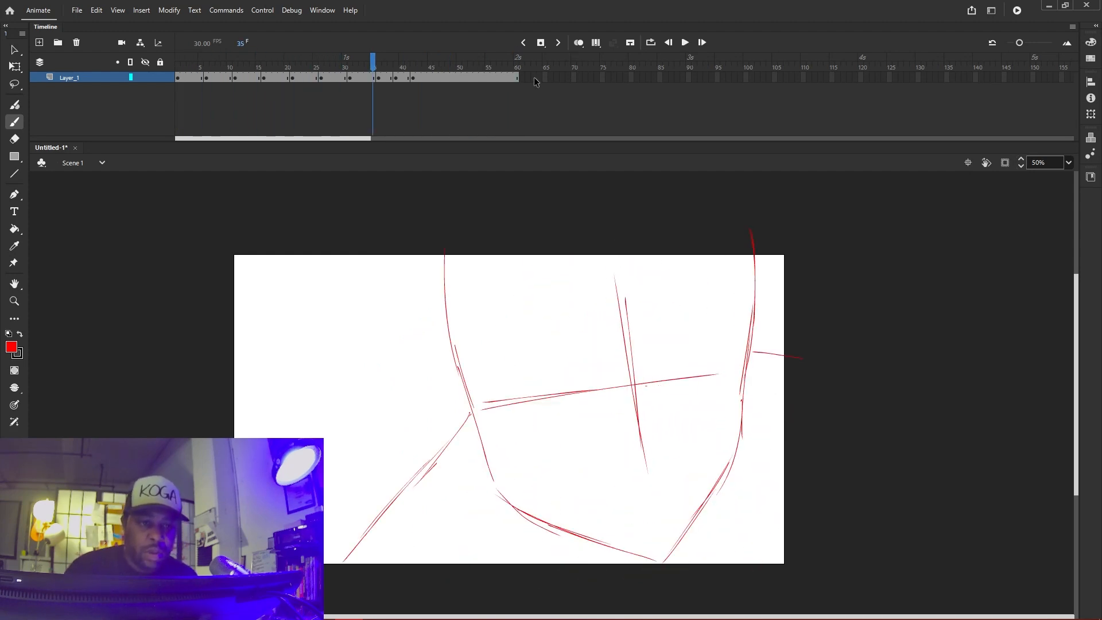
# Move the last two keyframes to frames 41 and 46 for even spacing, and play the animation
pyautogui.moveTo(396, 81); pyautogui.dragTo(413, 80)
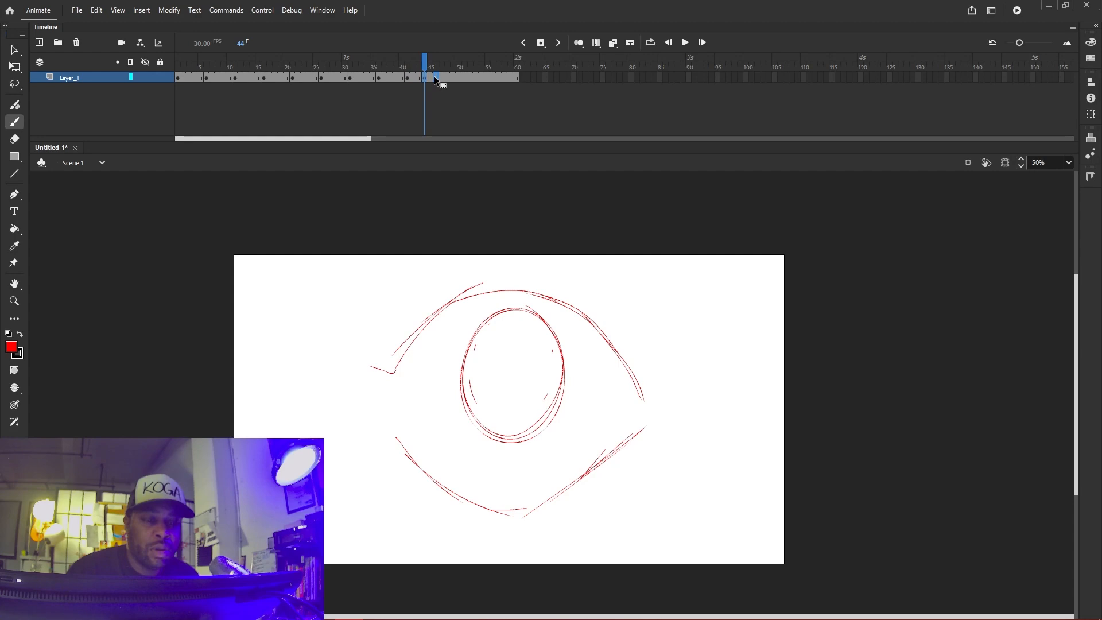
pyautogui.press('Return')
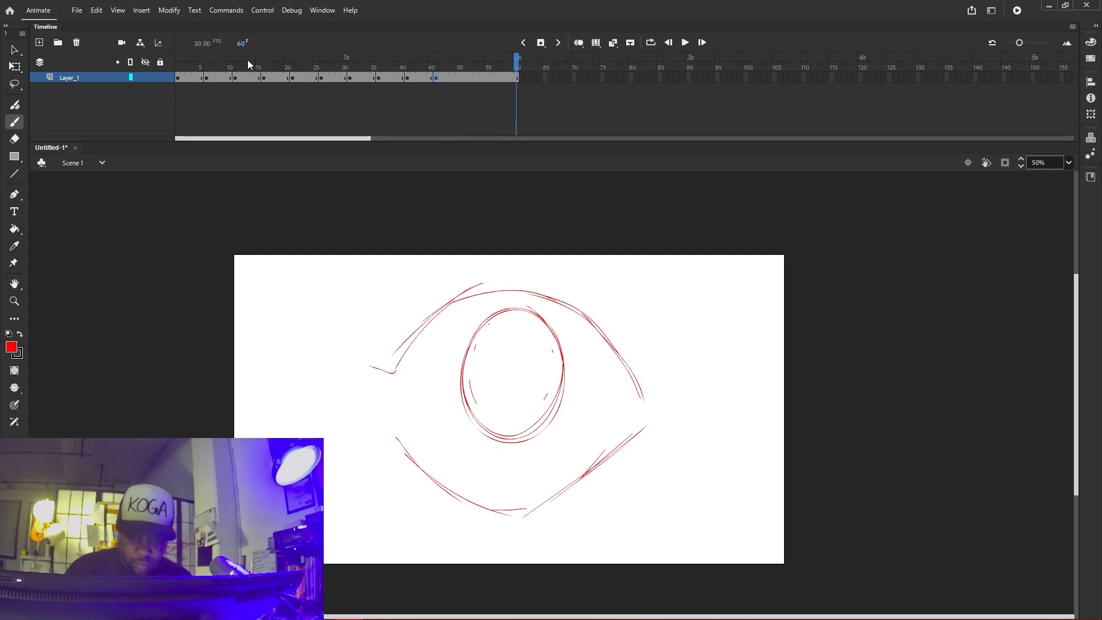
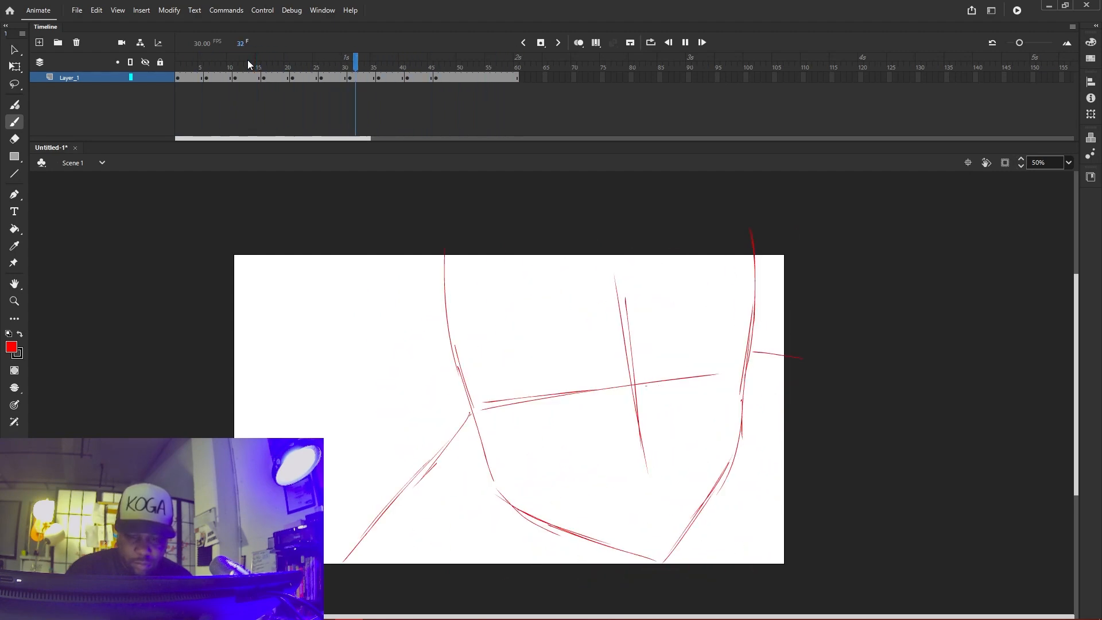
pyautogui.moveTo(339, 52)
pyautogui.mouseDown()
pyautogui.moveTo(310, 60)
pyautogui.moveTo(389, 70)
pyautogui.moveTo(339, 79)
pyautogui.moveTo(385, 81)
pyautogui.moveTo(333, 85)
pyautogui.moveTo(383, 87)
pyautogui.moveTo(246, 68)
pyautogui.mouseUp()
pyautogui.press('Return')
pyautogui.press('Return')
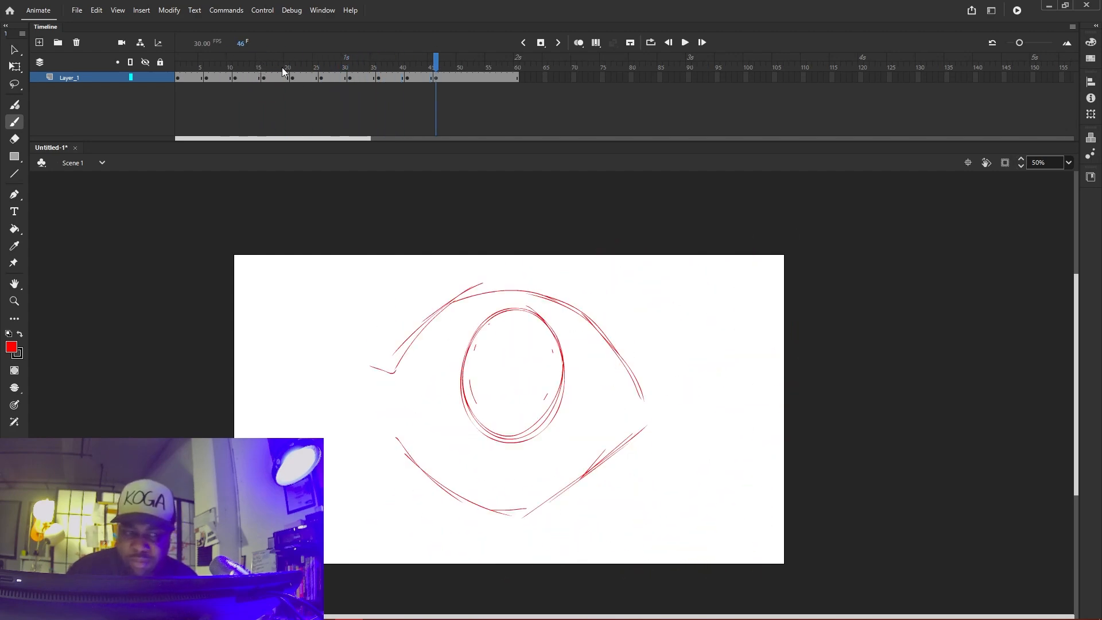
# Remove the frame 26 pose with its hold through frame 30, and replay the animation from the start
pyautogui.moveTo(215, 68)
pyautogui.mouseDown()
pyautogui.moveTo(353, 79)
pyautogui.moveTo(321, 78)
pyautogui.mouseUp()
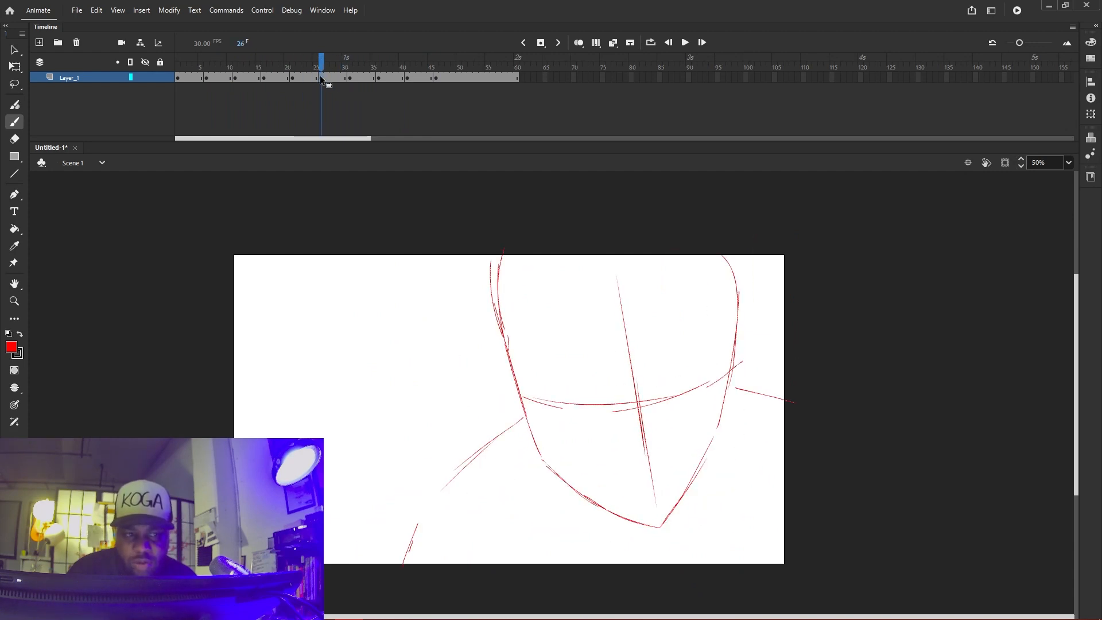
pyautogui.rightClick(345, 78)
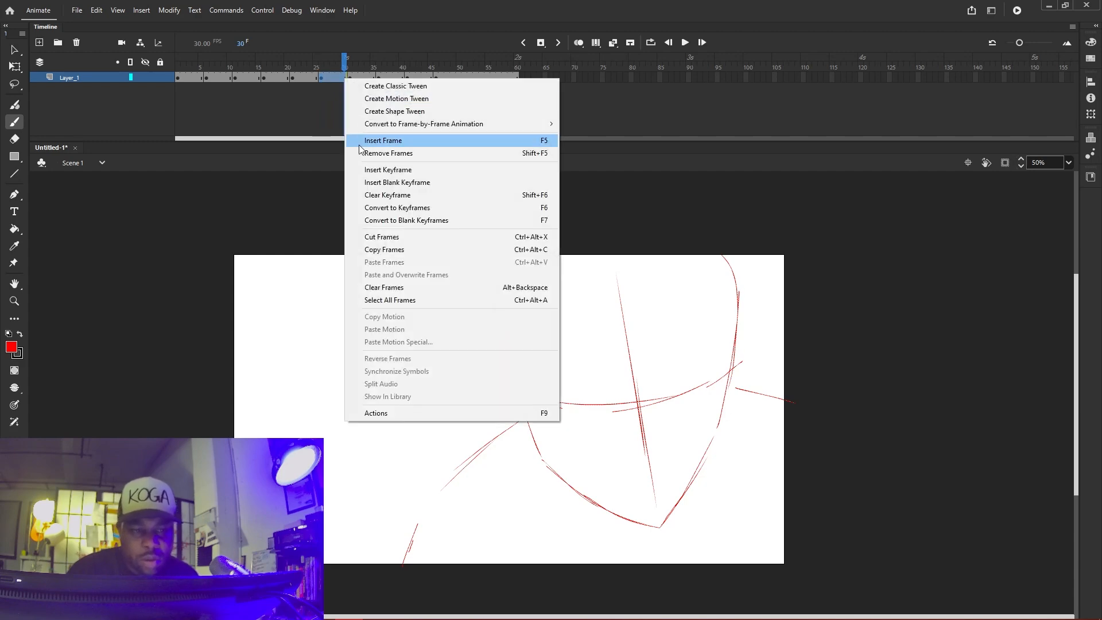
pyautogui.click(369, 153)
pyautogui.click(178, 65)
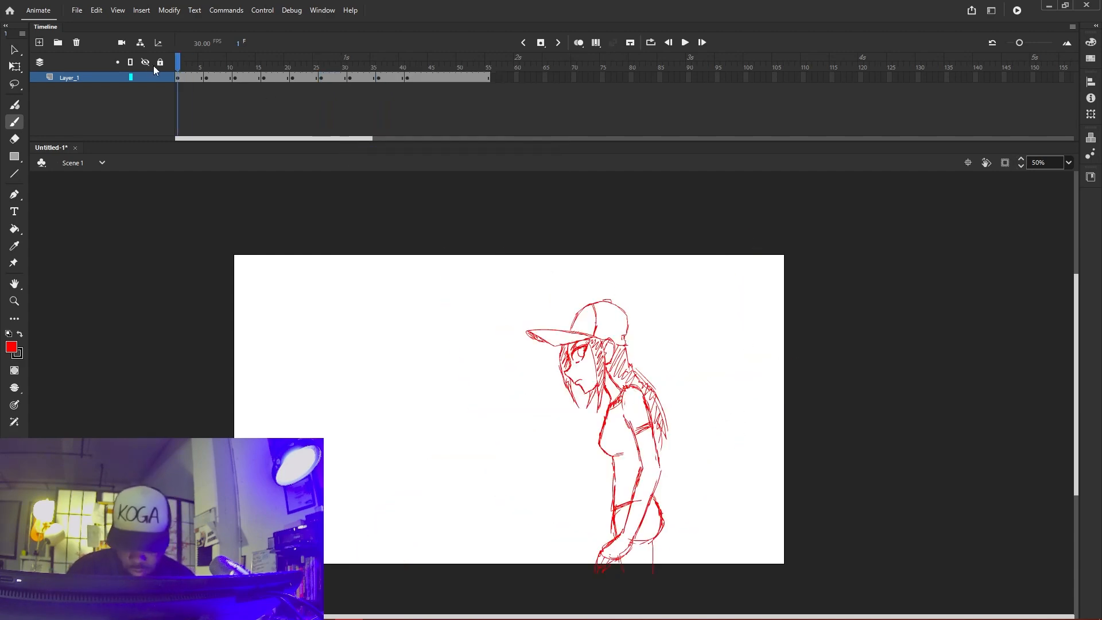
pyautogui.press('Return')
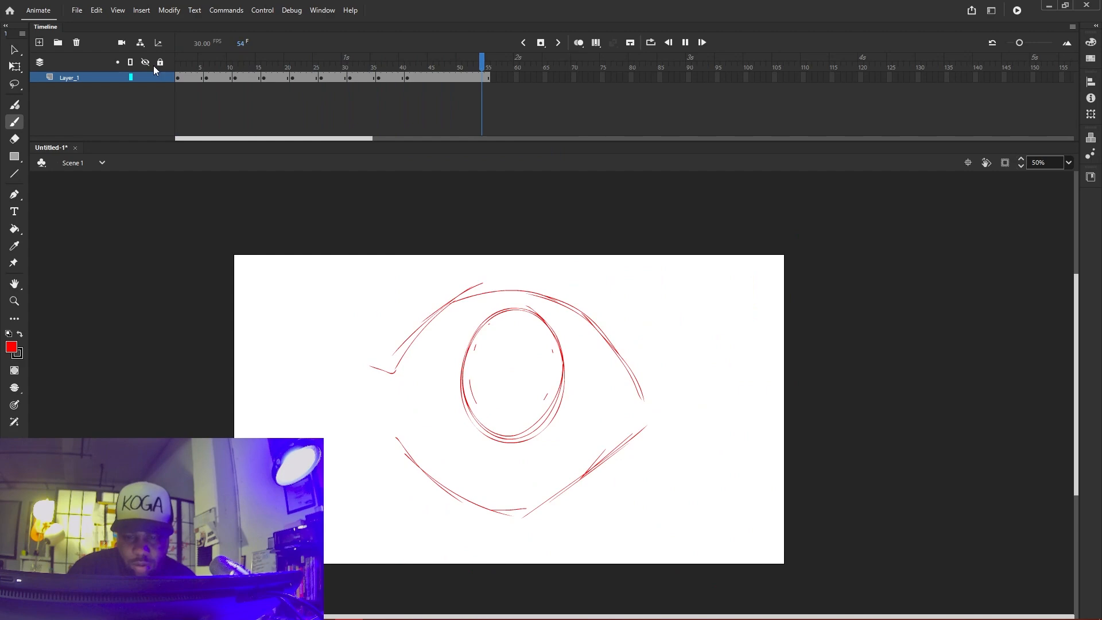
pyautogui.press('Return')
# Remove the two-eye close-up pose on frames 36 to 40 and replay the animation from the start
pyautogui.moveTo(277, 63)
pyautogui.mouseDown()
pyautogui.moveTo(329, 78)
pyautogui.moveTo(302, 78)
pyautogui.moveTo(386, 82)
pyautogui.mouseUp()
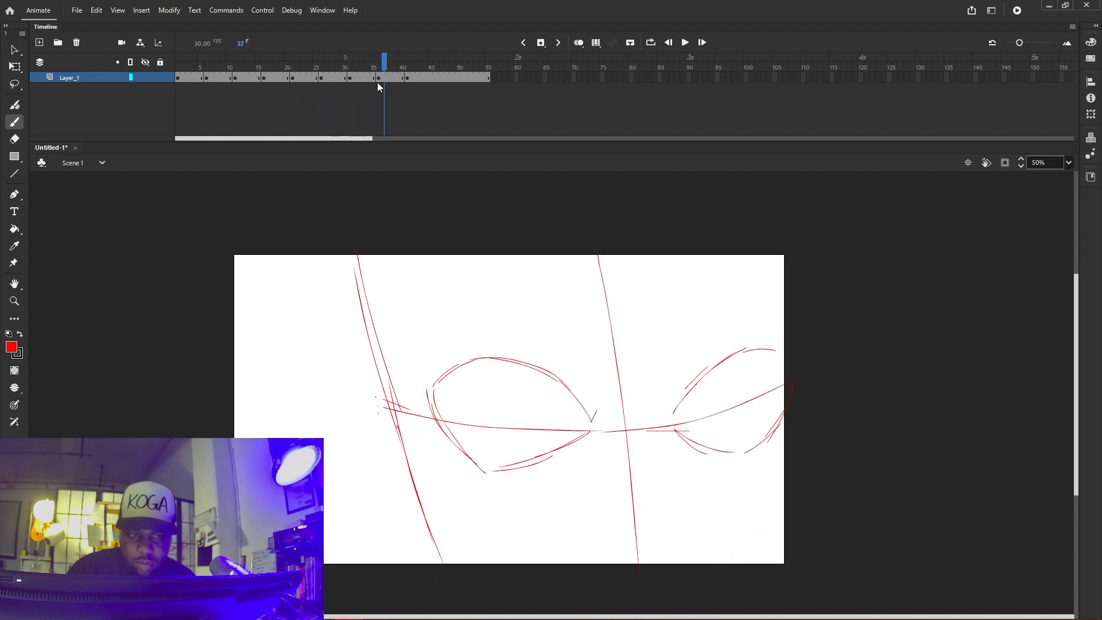
pyautogui.rightClick(404, 79)
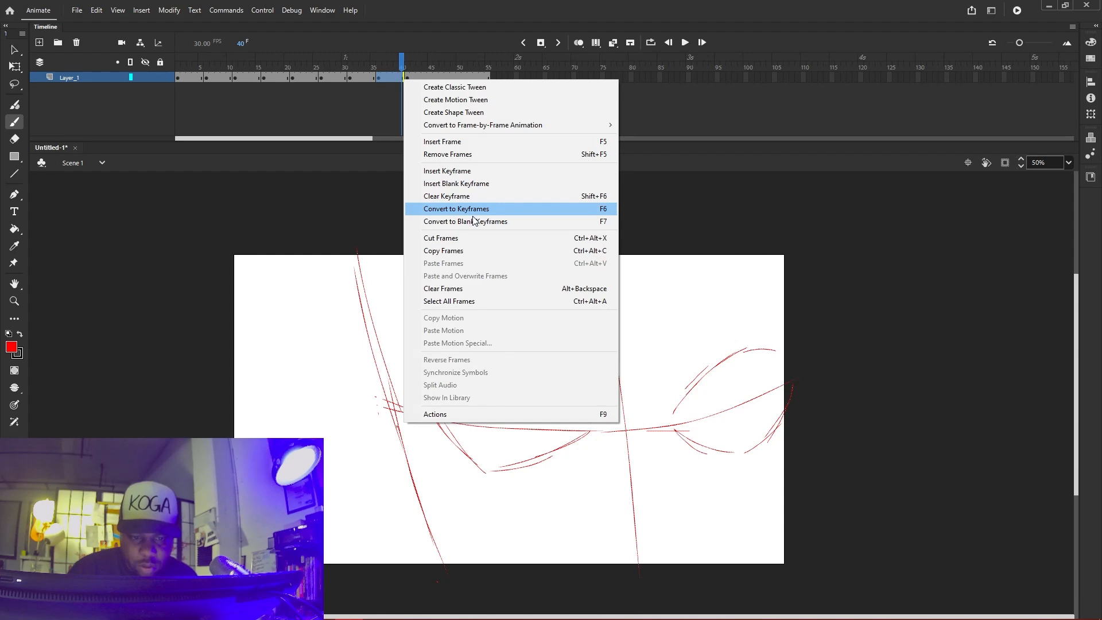
pyautogui.click(429, 154)
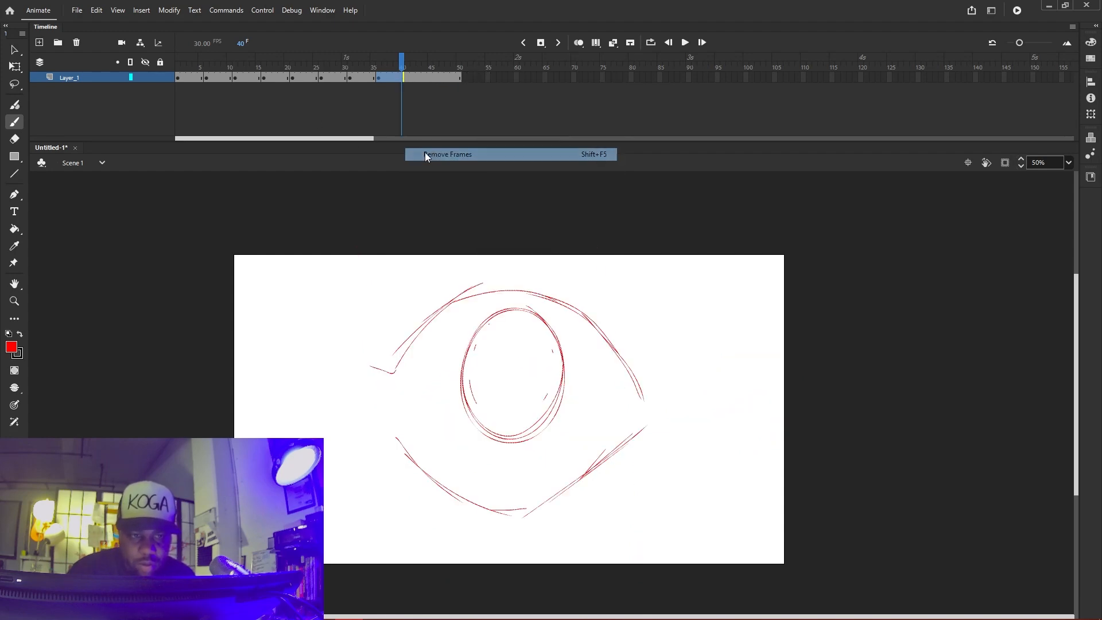
pyautogui.moveTo(194, 65); pyautogui.dragTo(152, 64)
pyautogui.press('Return')
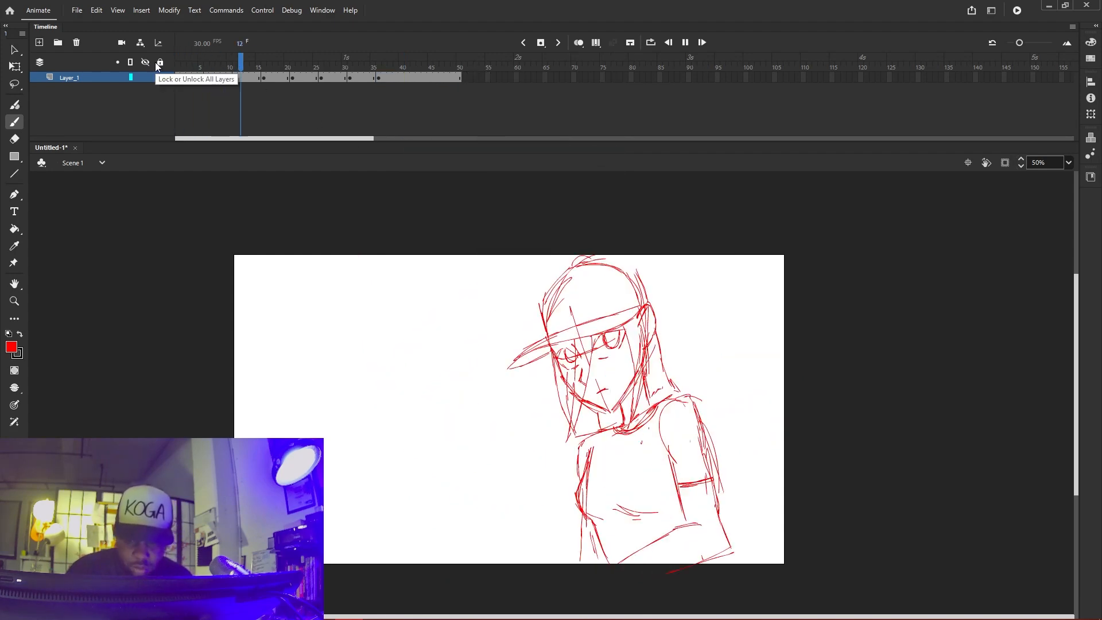
pyautogui.press('Return')
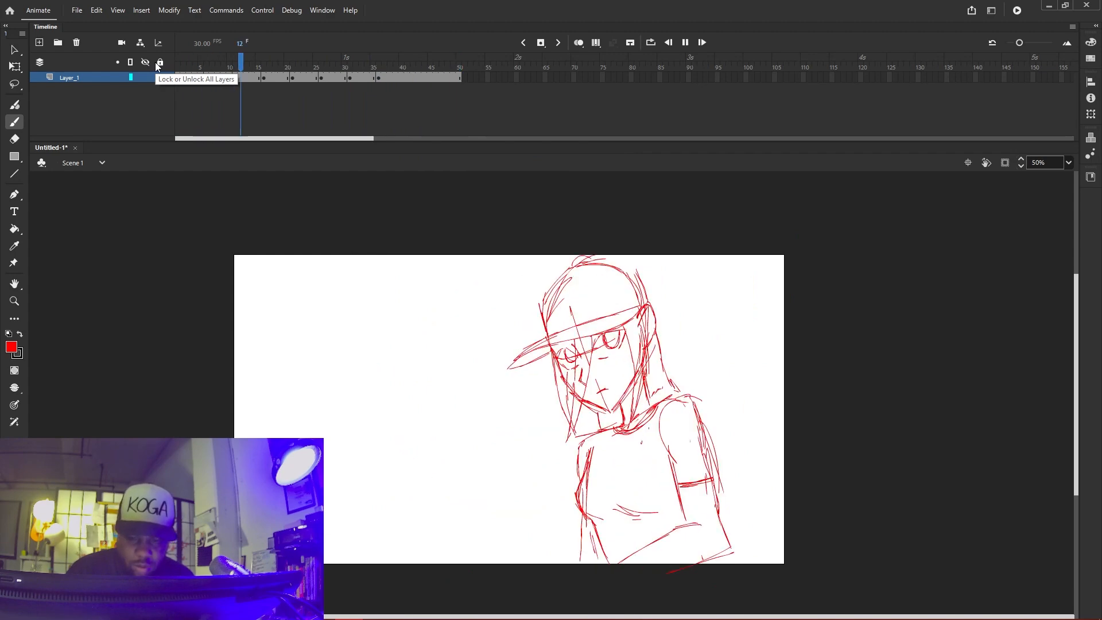
pyautogui.press('Return')
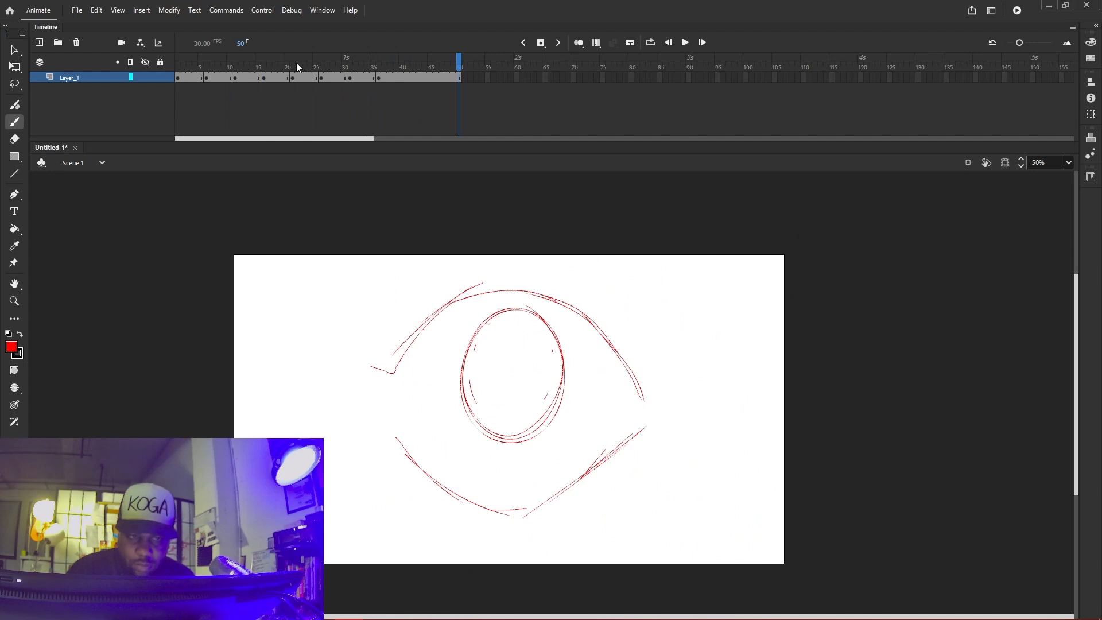
# Sketch the lower lines of the eye on the viewer's left on frame 21, comparing with the preceding pose
pyautogui.moveTo(333, 63)
pyautogui.mouseDown()
pyautogui.moveTo(403, 75)
pyautogui.moveTo(177, 75)
pyautogui.moveTo(292, 81)
pyautogui.mouseUp()
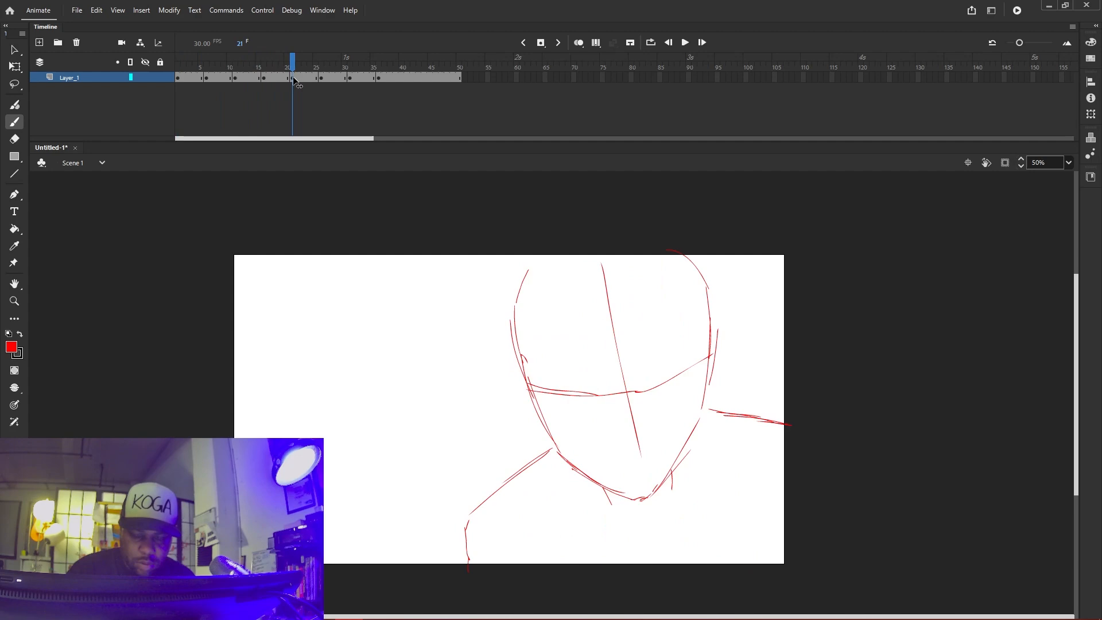
pyautogui.press(',')
pyautogui.press('.')
pyautogui.press(',')
pyautogui.press('.')
pyautogui.press(',')
pyautogui.press('.')
pyautogui.press(',')
pyautogui.press('.')
pyautogui.press(',')
pyautogui.press('.')
pyautogui.moveTo(608, 402); pyautogui.dragTo(587, 416)
pyautogui.press(',')
pyautogui.press('.')
pyautogui.moveTo(543, 384); pyautogui.dragTo(569, 417)
pyautogui.press(',')
pyautogui.press('.')
# Sketch the curved outline of the eye on the viewer's right on frame 21
pyautogui.press(',')
pyautogui.press('.')
pyautogui.moveTo(701, 354); pyautogui.dragTo(673, 394)
pyautogui.press(',')
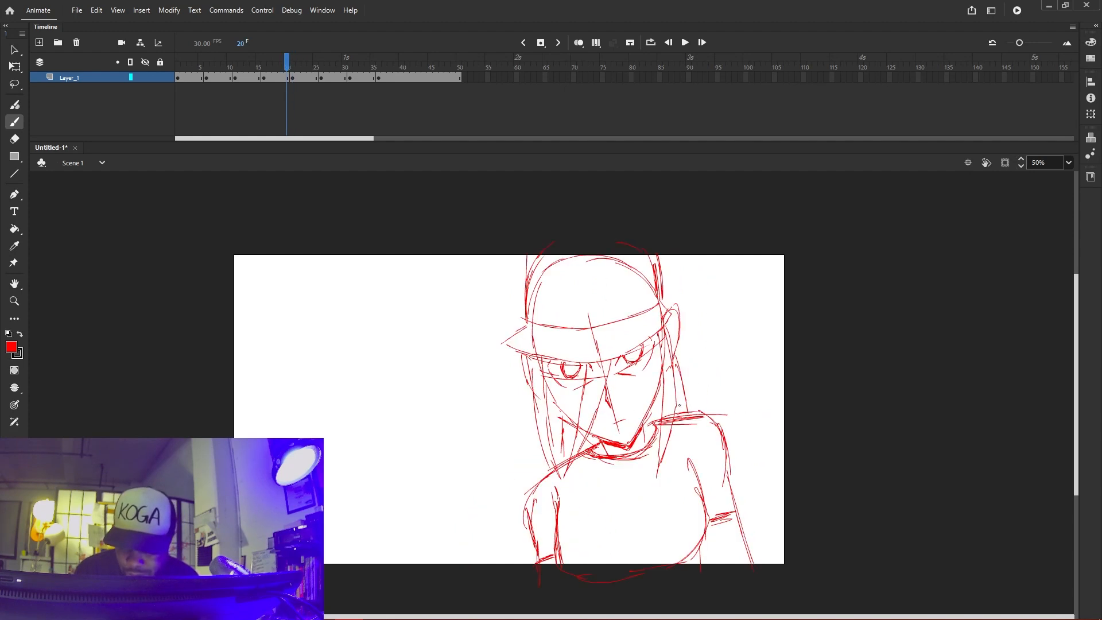
pyautogui.press('.')
# Sketch the cap brim's lower edge across the brow on frame 21, with its pointed corner on the viewer's left
pyautogui.moveTo(506, 368); pyautogui.dragTo(629, 382)
pyautogui.moveTo(727, 331); pyautogui.dragTo(627, 376)
pyautogui.press(',')
pyautogui.press('.')
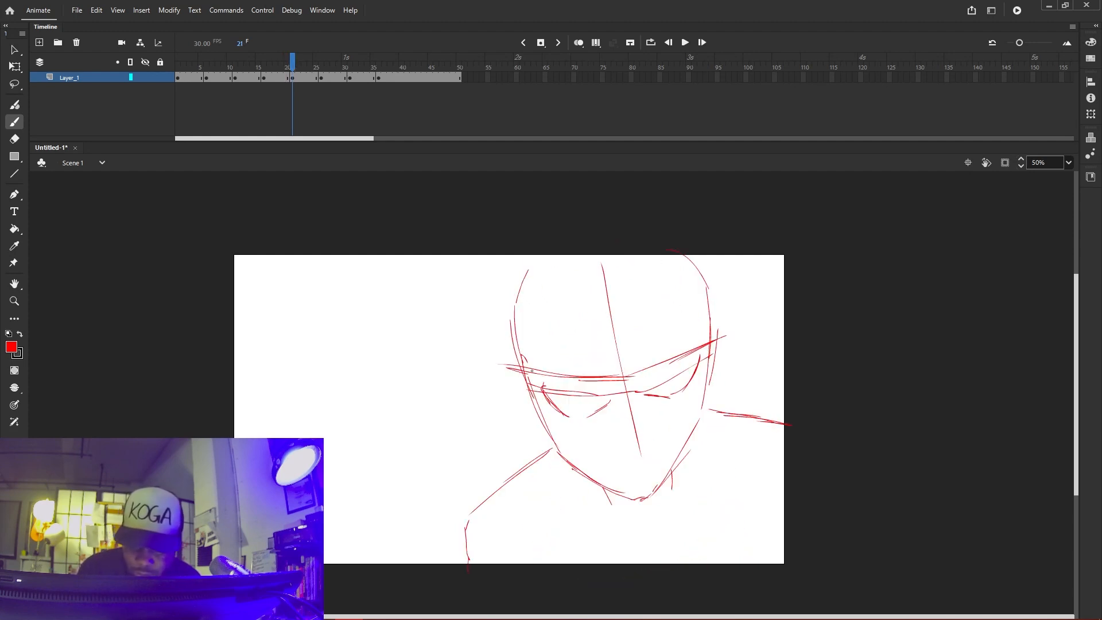
pyautogui.moveTo(506, 328); pyautogui.dragTo(500, 363)
pyautogui.press(',')
pyautogui.press('.')
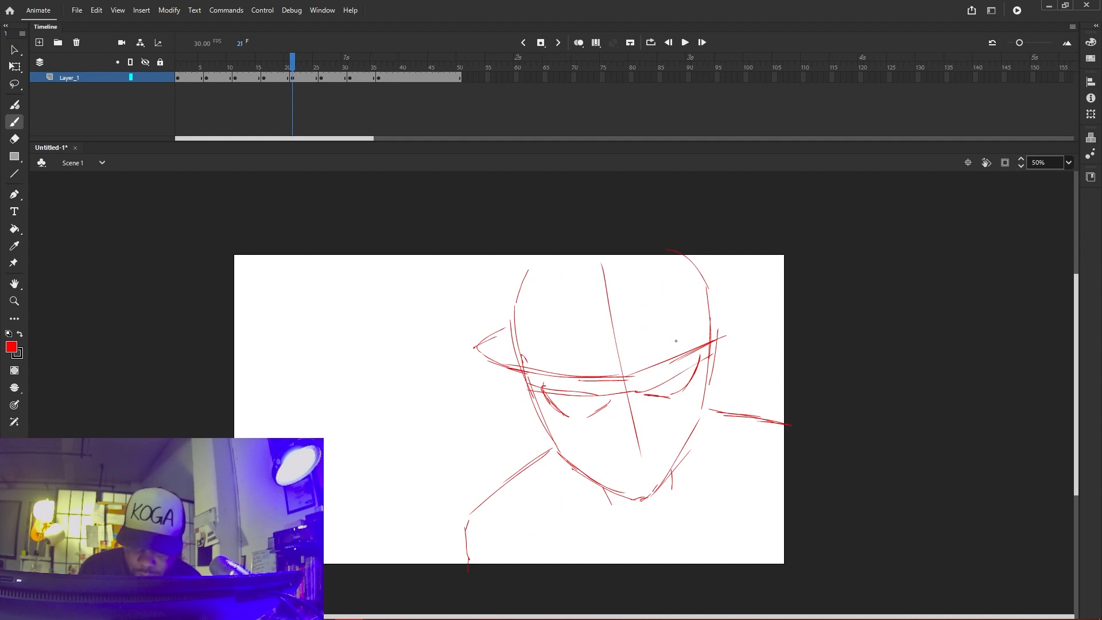
# Extend the cap brim's lower edge to the viewer's right on frame 21 and sketch its upper edge across the forehead
pyautogui.moveTo(652, 364); pyautogui.dragTo(729, 328)
pyautogui.press(',')
pyautogui.press('.')
pyautogui.press(',')
pyautogui.press('.')
pyautogui.moveTo(706, 306)
pyautogui.mouseDown()
pyautogui.moveTo(501, 322)
pyautogui.moveTo(625, 318)
pyautogui.mouseUp()
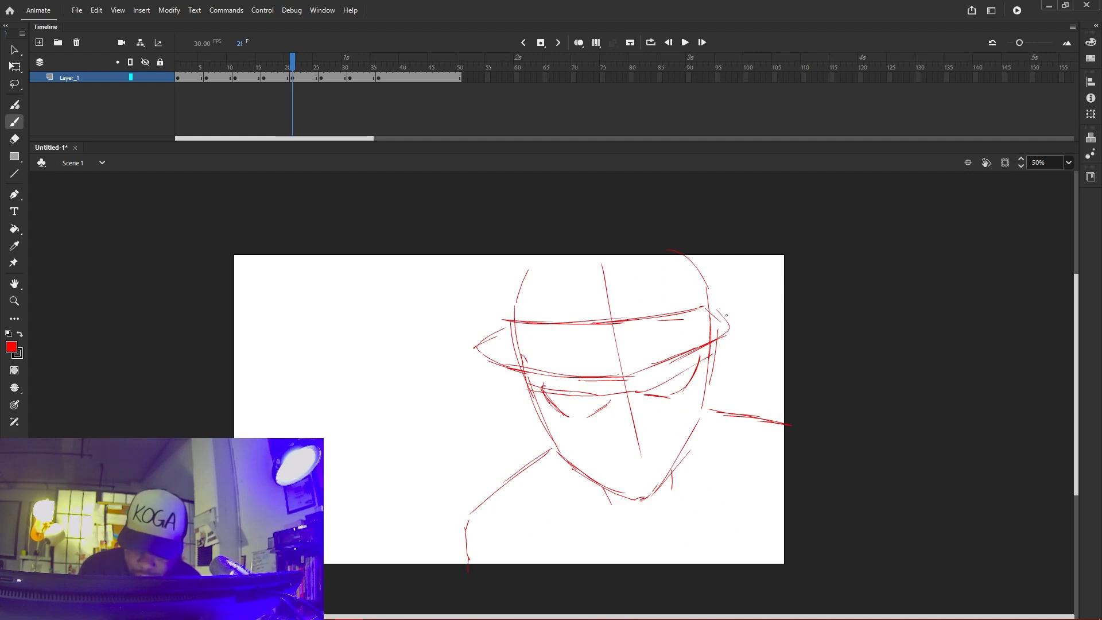
# Sketch both sides of the cap's crown above the brim and the round irises of both eyes on frame 21
pyautogui.moveTo(512, 319); pyautogui.dragTo(527, 251)
pyautogui.moveTo(708, 291); pyautogui.dragTo(696, 247)
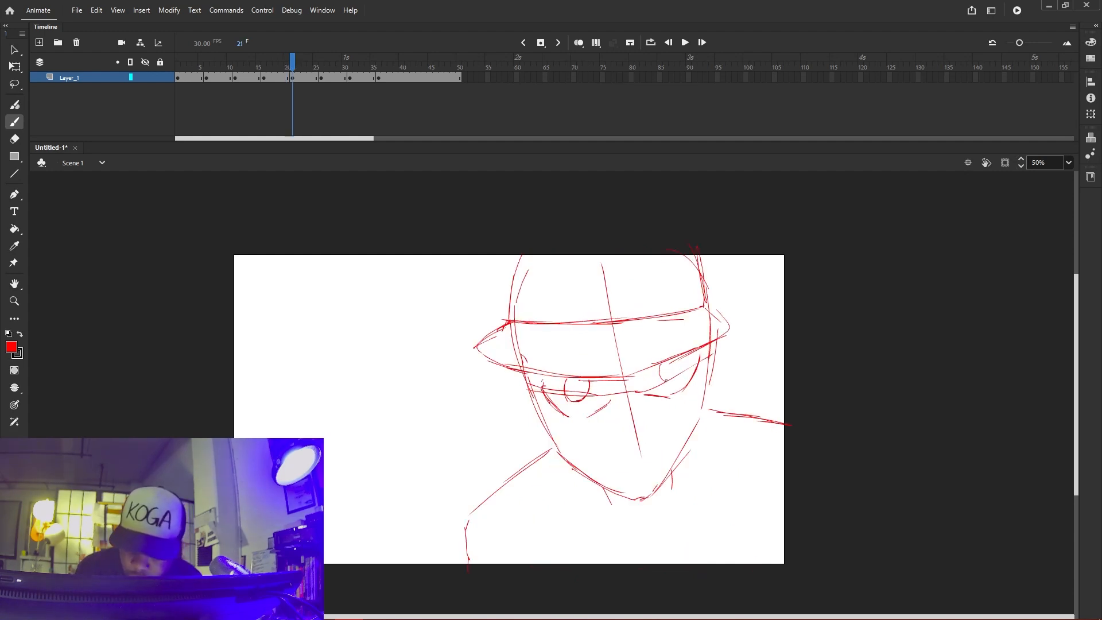
pyautogui.press(',')
pyautogui.press('.')
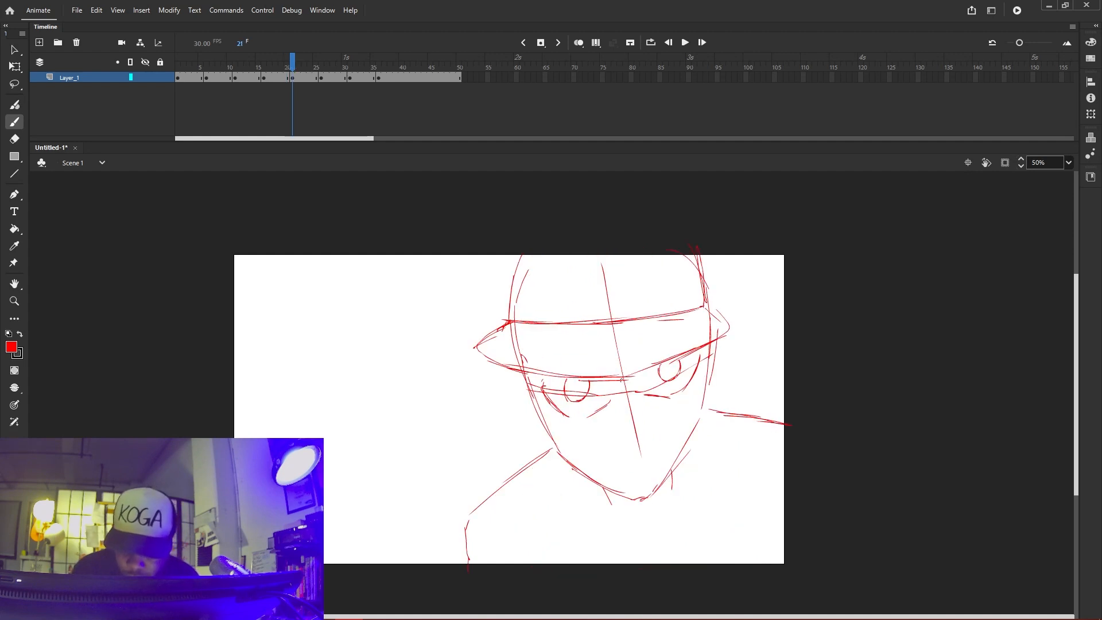
# Sketch the nose as a narrow angular shape along the face's centre line on frame 21, comparing with the preceding pose
pyautogui.press(',')
pyautogui.press('.')
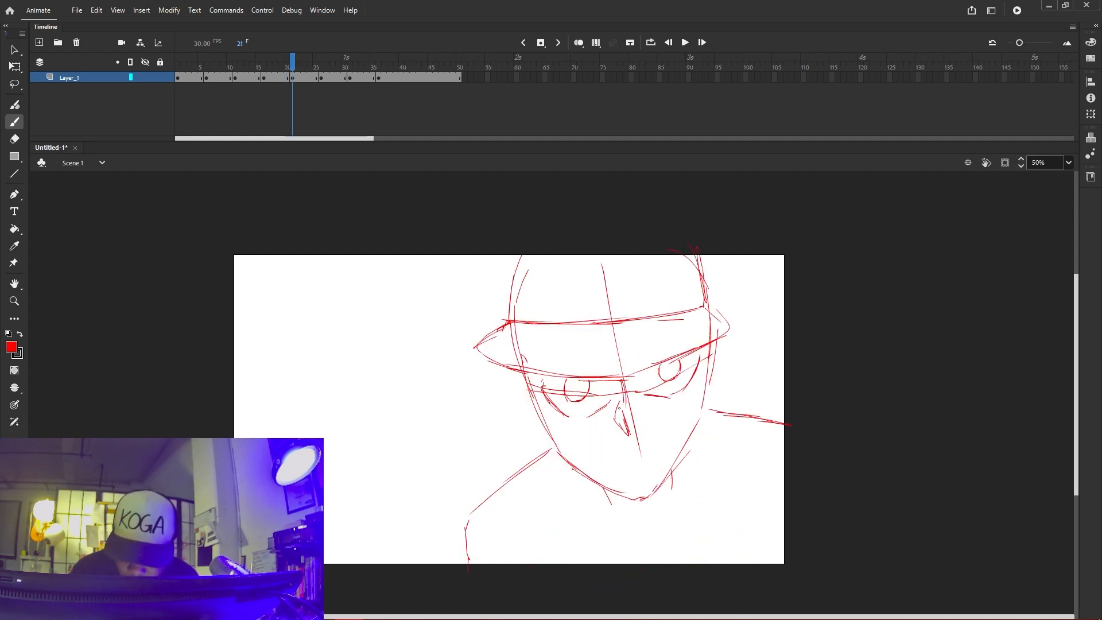
pyautogui.moveTo(618, 404); pyautogui.dragTo(625, 427)
pyautogui.press(',')
pyautogui.press('.')
pyautogui.press(',')
pyautogui.press('.')
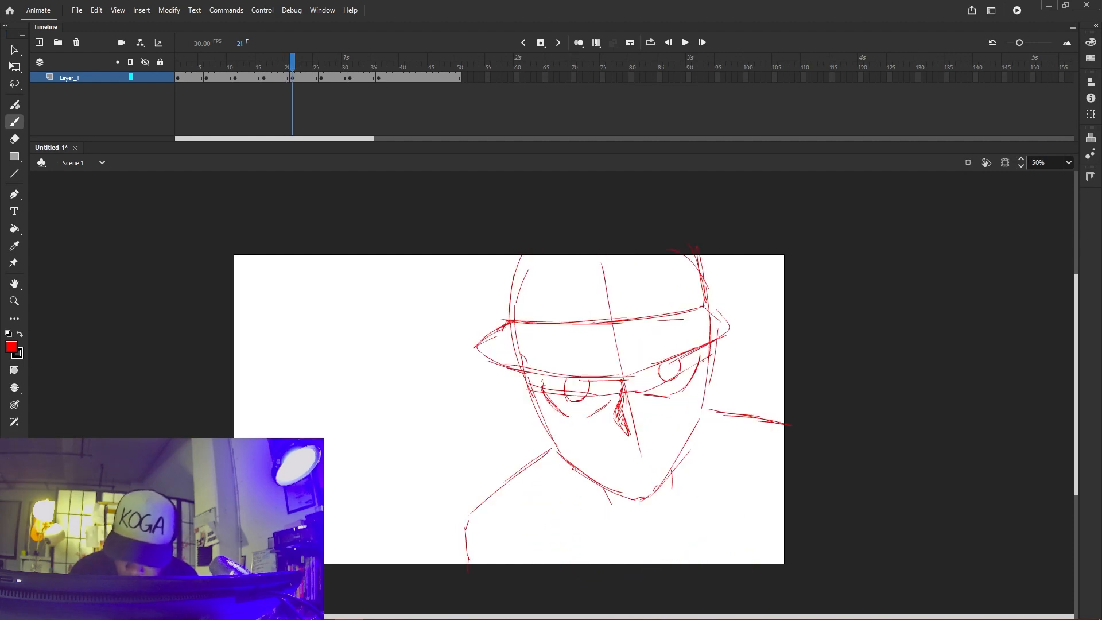
# Reinforce the cheek and jaw contours on both sides of the face down to the chin on frame 21
pyautogui.moveTo(701, 421); pyautogui.dragTo(639, 498)
pyautogui.moveTo(677, 458); pyautogui.dragTo(636, 497)
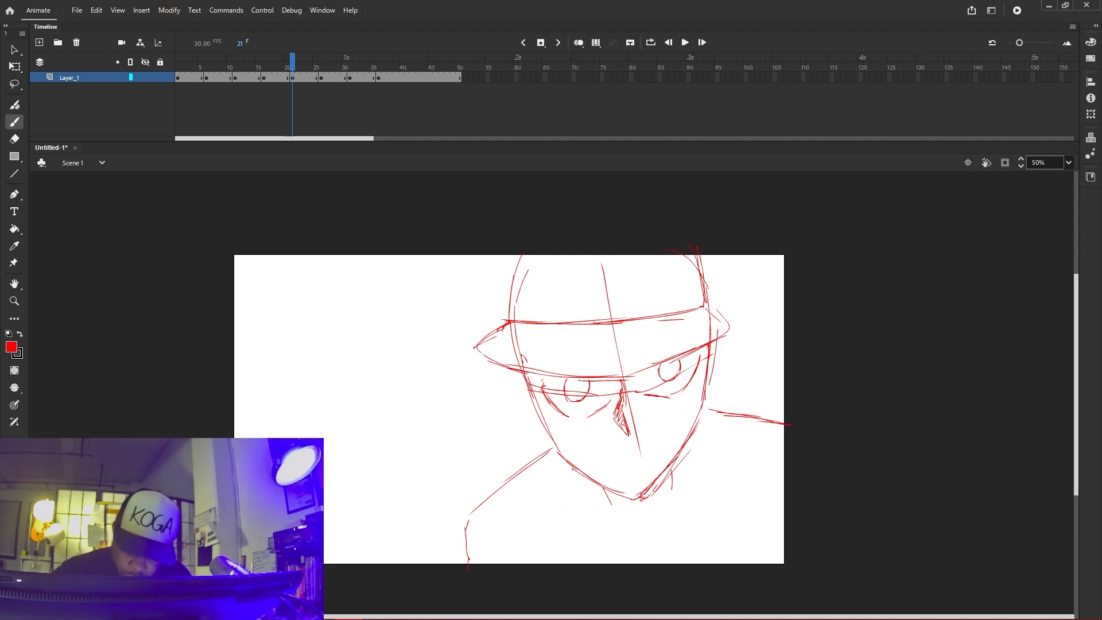
pyautogui.moveTo(528, 387)
pyautogui.mouseDown()
pyautogui.moveTo(553, 449)
pyautogui.moveTo(619, 489)
pyautogui.moveTo(573, 476)
pyautogui.mouseUp()
pyautogui.press(',')
pyautogui.press('.')
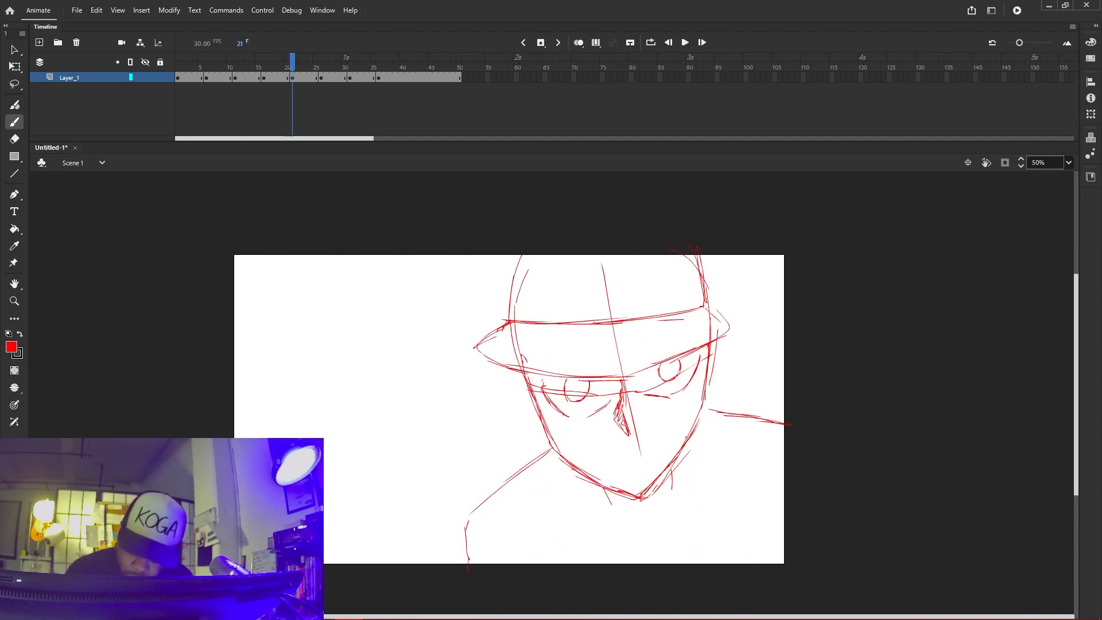
# Add short strokes at the inner corners of both eyes beneath the brim on frame 21, flipping against the preceding pose
pyautogui.press(',')
pyautogui.press('.')
pyautogui.press(',')
pyautogui.press('.')
pyautogui.press(',')
pyautogui.press('.')
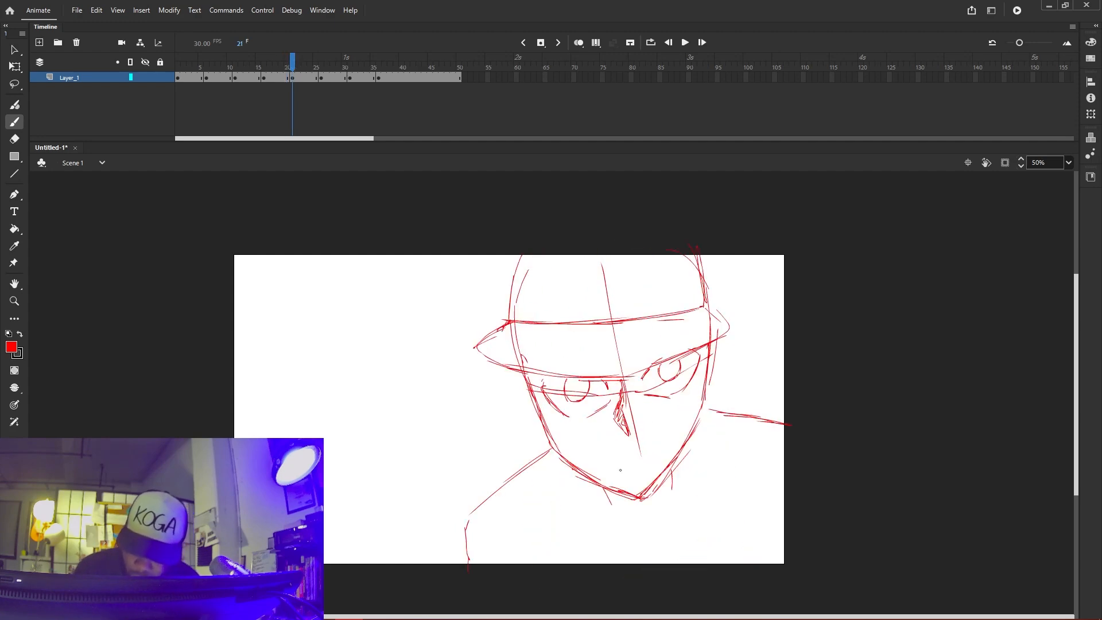
pyautogui.press(',')
pyautogui.press('.')
pyautogui.press(',')
pyautogui.press('.')
# Sketch a long hair strand falling from the brim across the face to below the jaw, plus a short mouth line, on frame 21
pyautogui.moveTo(599, 382); pyautogui.dragTo(567, 505)
pyautogui.press(',')
pyautogui.press('.')
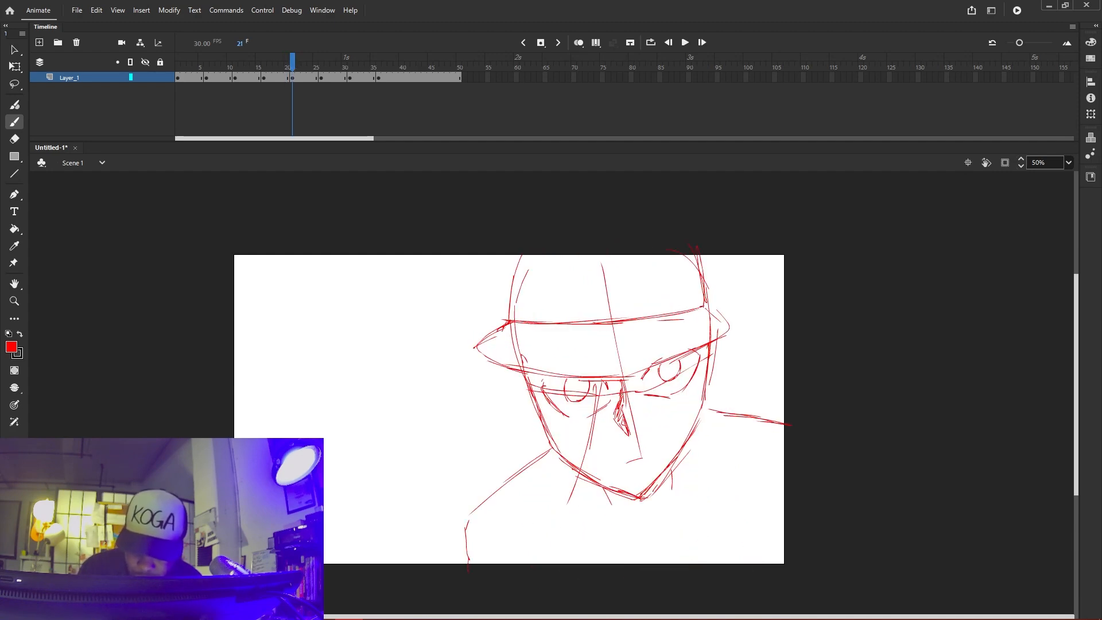
pyautogui.moveTo(618, 379)
pyautogui.mouseDown()
pyautogui.moveTo(613, 432)
pyautogui.moveTo(562, 504)
pyautogui.moveTo(578, 494)
pyautogui.moveTo(550, 522)
pyautogui.mouseUp()
pyautogui.press(',')
pyautogui.press('.')
# Sketch the long hair hanging beside the face on the viewer's left, from the brim to the canvas edge, on frame 21
pyautogui.moveTo(541, 379); pyautogui.dragTo(538, 448)
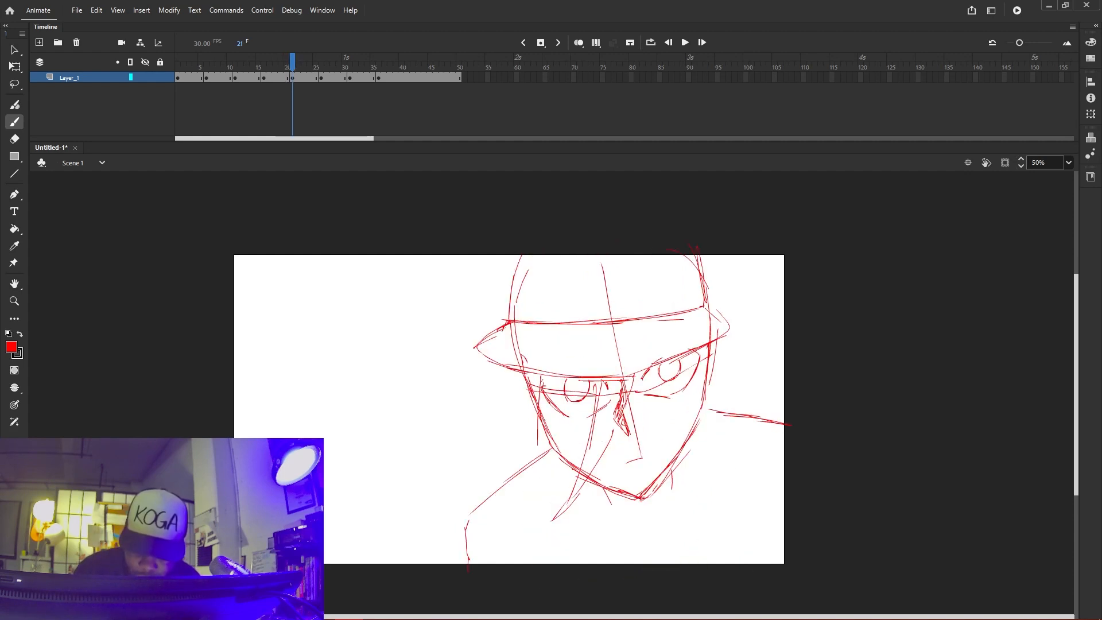
pyautogui.moveTo(511, 404); pyautogui.dragTo(525, 525)
pyautogui.moveTo(513, 469); pyautogui.dragTo(528, 553)
pyautogui.moveTo(537, 433); pyautogui.dragTo(539, 576)
pyautogui.press(',')
pyautogui.press('.')
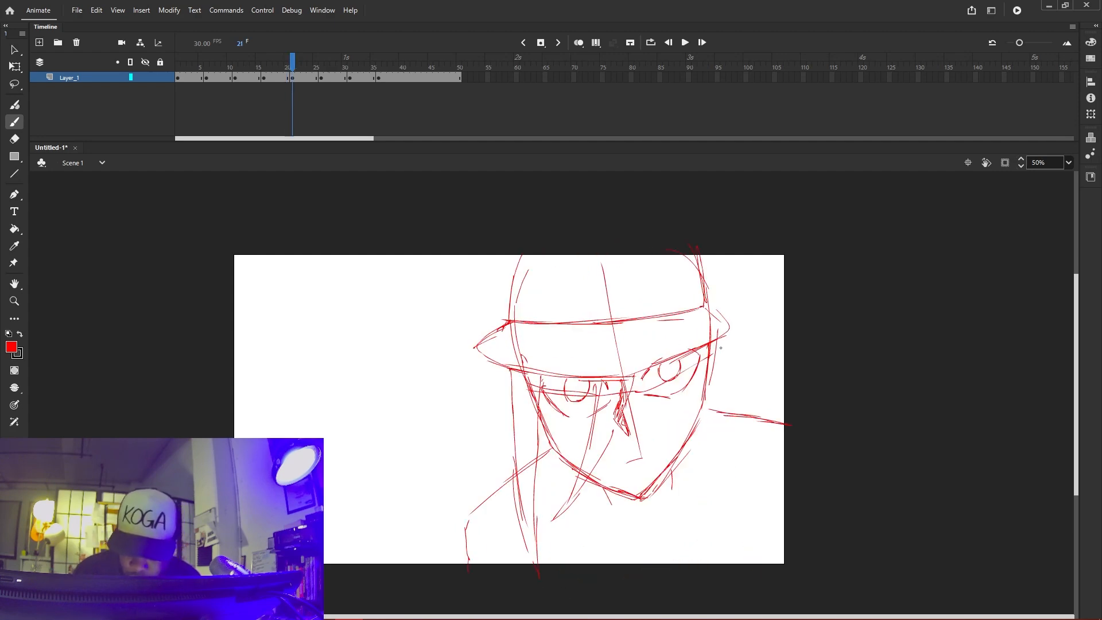
# Sketch the long hair lock on the viewer's right of frame 21, tapering to a point below the shoulder line
pyautogui.moveTo(701, 345); pyautogui.dragTo(707, 498)
pyautogui.press(',')
pyautogui.press('.')
pyautogui.moveTo(720, 344); pyautogui.dragTo(731, 487)
pyautogui.moveTo(718, 511); pyautogui.dragTo(709, 540)
pyautogui.moveTo(728, 472); pyautogui.dragTo(707, 541)
pyautogui.moveTo(709, 497); pyautogui.dragTo(702, 560)
pyautogui.press(',')
pyautogui.press('.')
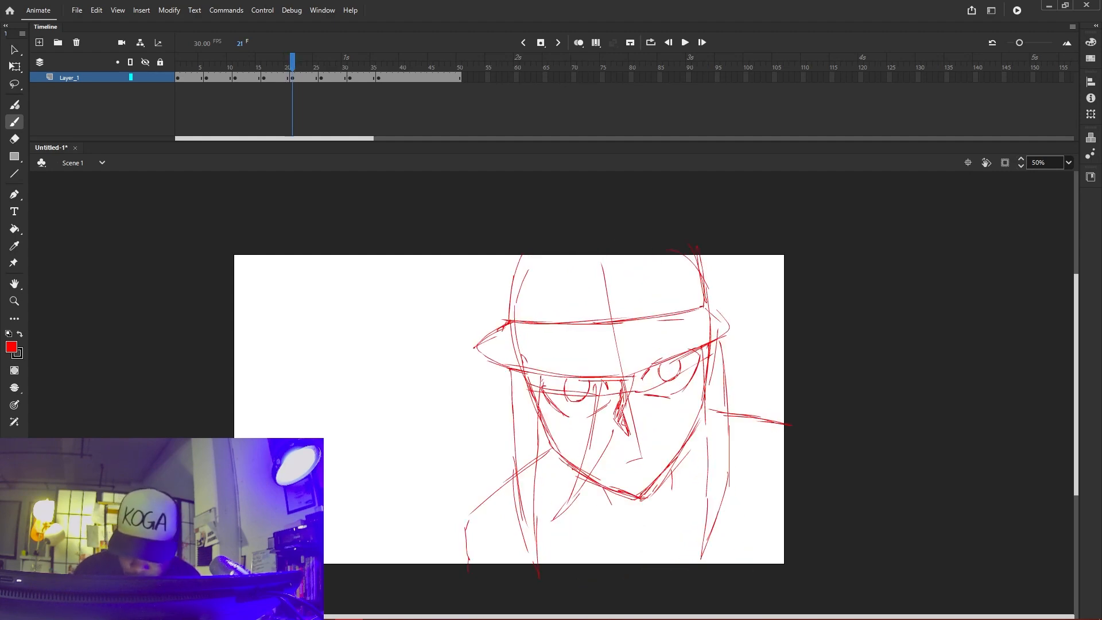
# Sketch the curved collar around the neck and the inner arm lines on both sides of the torso on frame 21
pyautogui.moveTo(566, 467)
pyautogui.mouseDown()
pyautogui.moveTo(583, 508)
pyautogui.moveTo(643, 518)
pyautogui.moveTo(686, 485)
pyautogui.moveTo(695, 445)
pyautogui.moveTo(632, 514)
pyautogui.moveTo(571, 489)
pyautogui.moveTo(688, 474)
pyautogui.mouseUp()
pyautogui.press(',')
pyautogui.press('.')
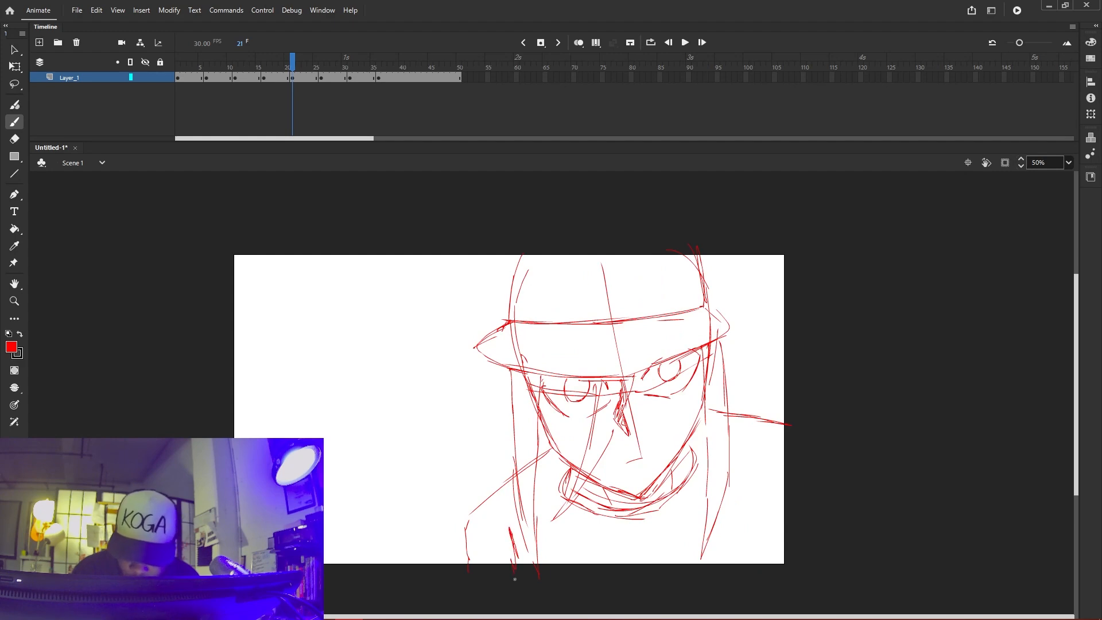
pyautogui.moveTo(764, 468); pyautogui.dragTo(779, 559)
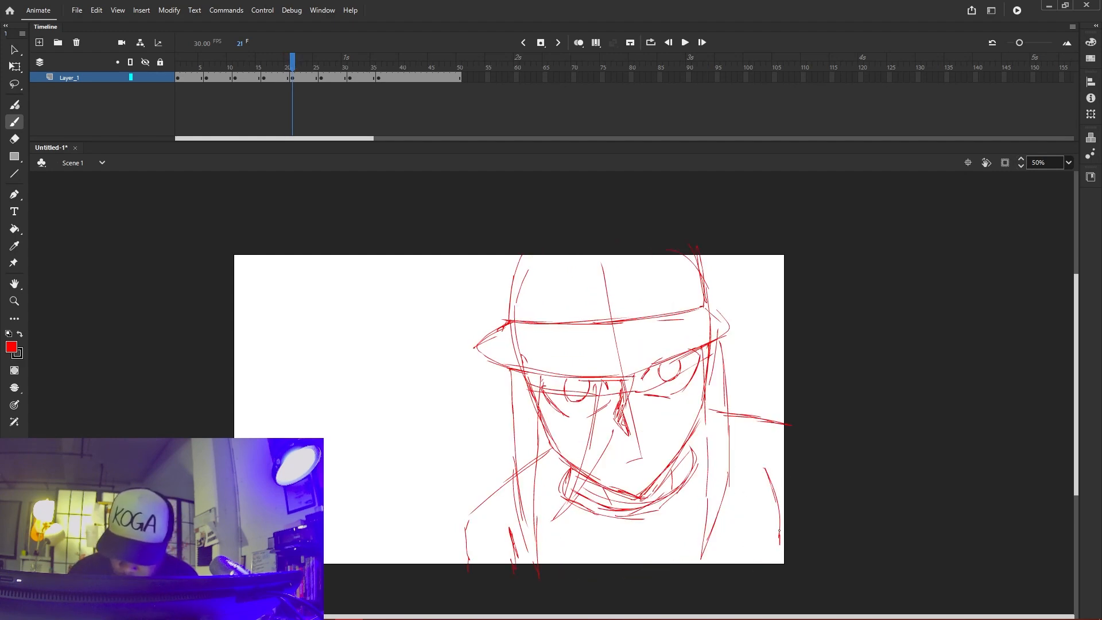
pyautogui.press(',')
pyautogui.press('.')
# Add curved outer hair contours just below both ends of the cap brim on frame 21
pyautogui.moveTo(503, 365); pyautogui.dragTo(510, 419)
pyautogui.press(',')
pyautogui.press('.')
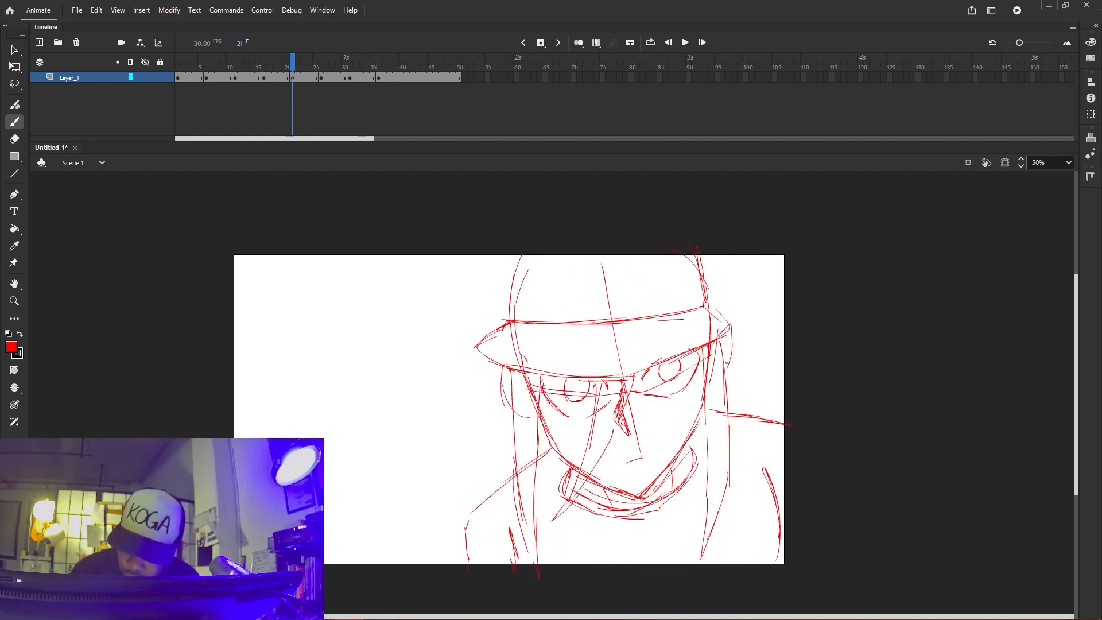
pyautogui.press(',')
pyautogui.press('.')
# Extend the outer hair on both sides toward the shoulders on frame 21, checking against the preceding pose
pyautogui.moveTo(510, 412); pyautogui.dragTo(498, 473)
pyautogui.press(',')
pyautogui.press('.')
pyautogui.press(',')
pyautogui.press('.')
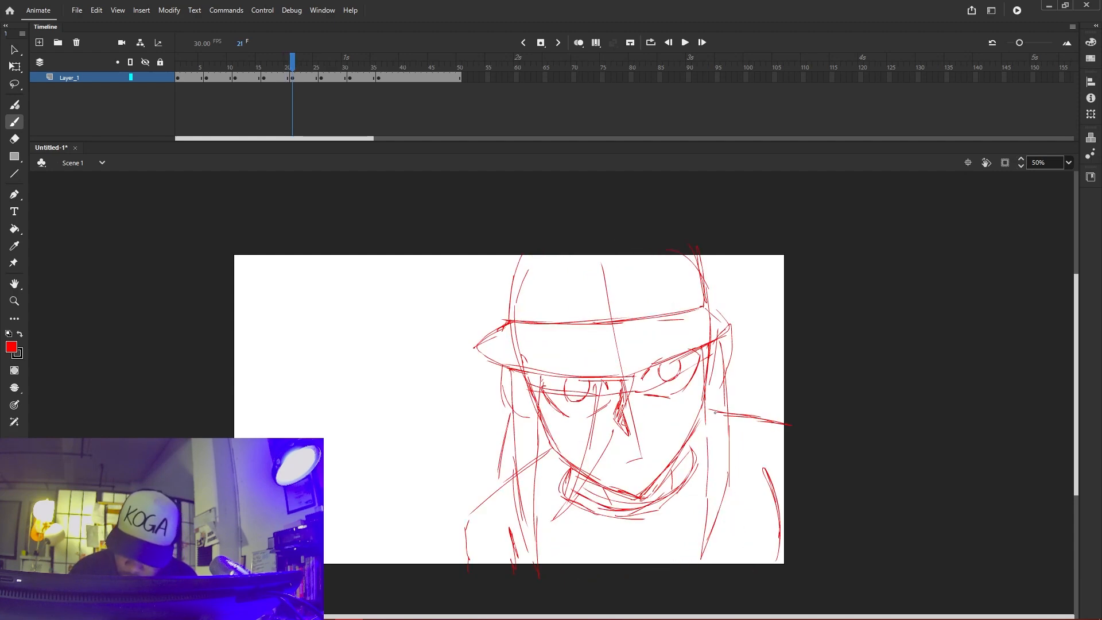
pyautogui.moveTo(728, 373); pyautogui.dragTo(740, 411)
# Step forward to the larger close-up pose on frame 26 and compare it with the frame 21 pose
pyautogui.press('.')
pyautogui.press('.')
pyautogui.press('.')
pyautogui.press('.')
pyautogui.press('.')
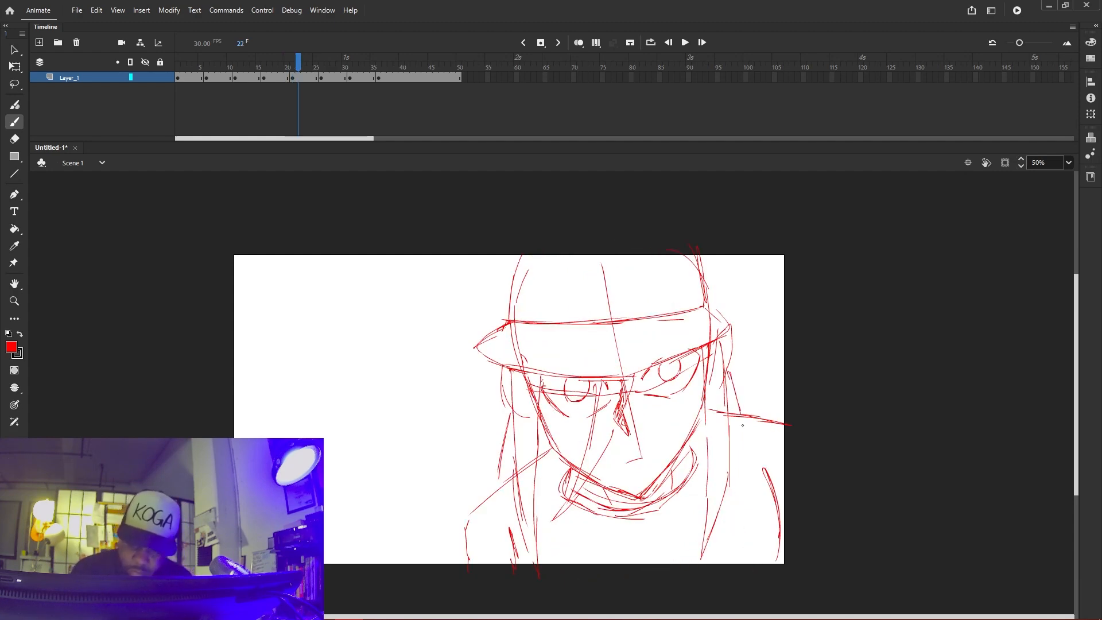
pyautogui.press(',')
pyautogui.press('.')
pyautogui.press(',')
pyautogui.press('.')
pyautogui.press(',')
pyautogui.press('.')
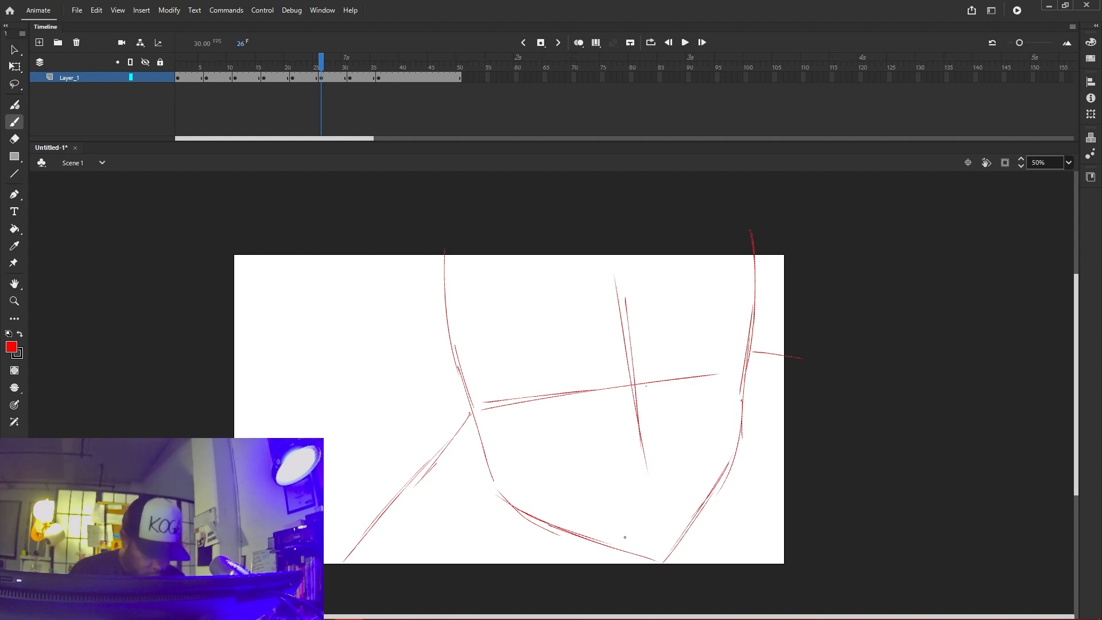
# Erase the vertical centre guidelines of the face on frame 26 and redraw the slanted horizontal eye guideline
pyautogui.press('e')
pyautogui.moveTo(618, 376)
pyautogui.mouseDown()
pyautogui.moveTo(621, 301)
pyautogui.moveTo(652, 481)
pyautogui.mouseUp()
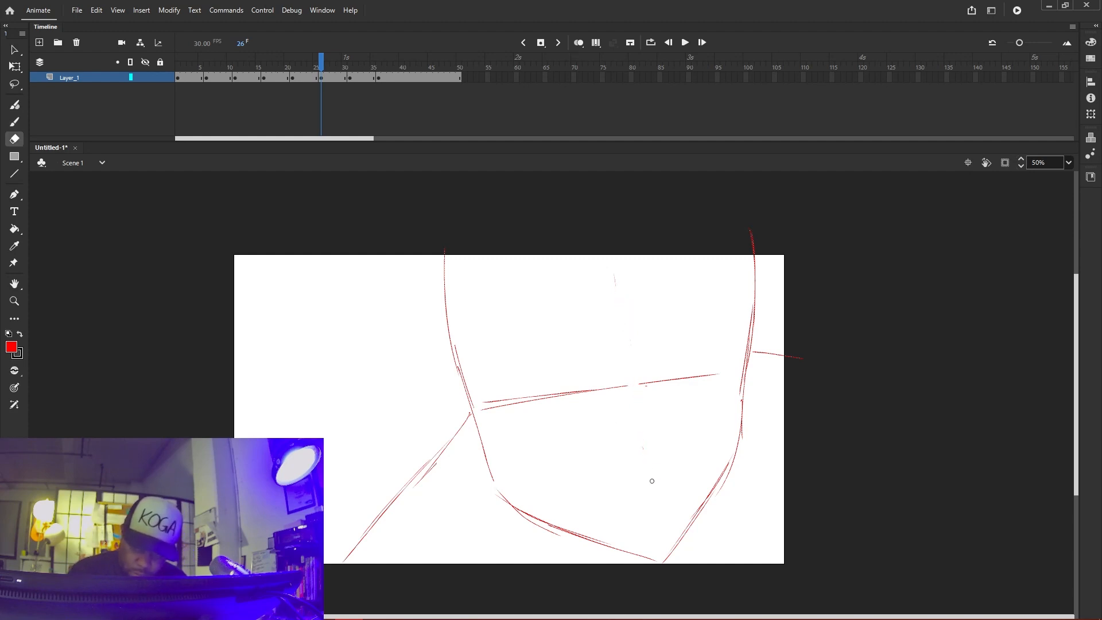
pyautogui.press('b')
pyautogui.moveTo(485, 408); pyautogui.dragTo(709, 375)
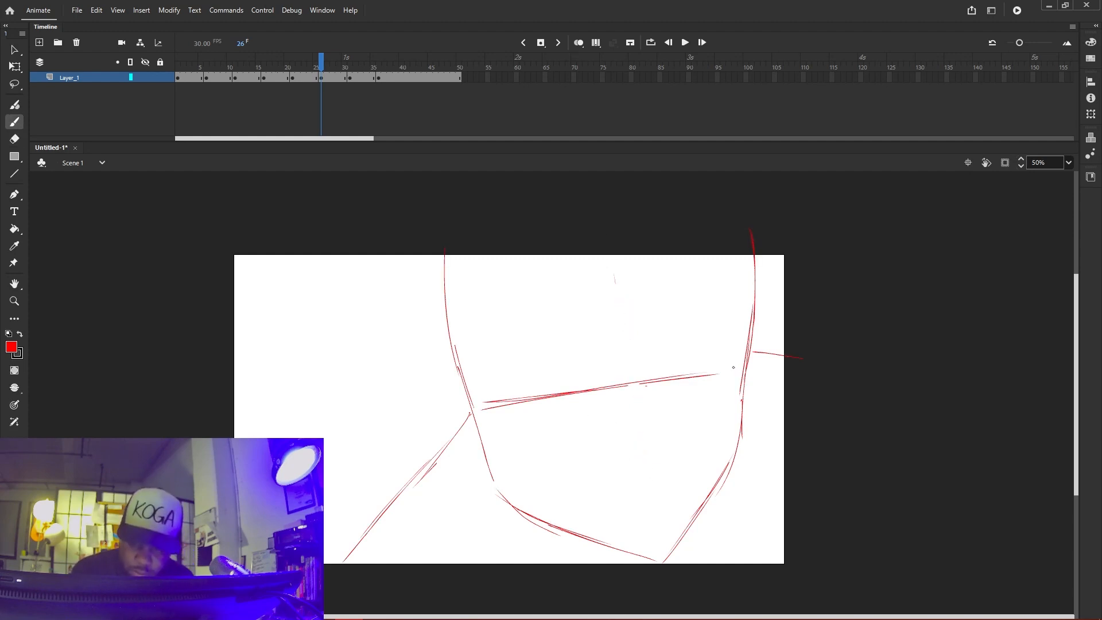
pyautogui.press(',')
pyautogui.press('.')
# Draw a new slanted centre line from the forehead toward the chin on frame 26, comparing with the preceding pose
pyautogui.moveTo(608, 271); pyautogui.dragTo(642, 518)
pyautogui.press(',')
pyautogui.press('.')
pyautogui.press(',')
pyautogui.press('.')
pyautogui.press(',')
pyautogui.press('.')
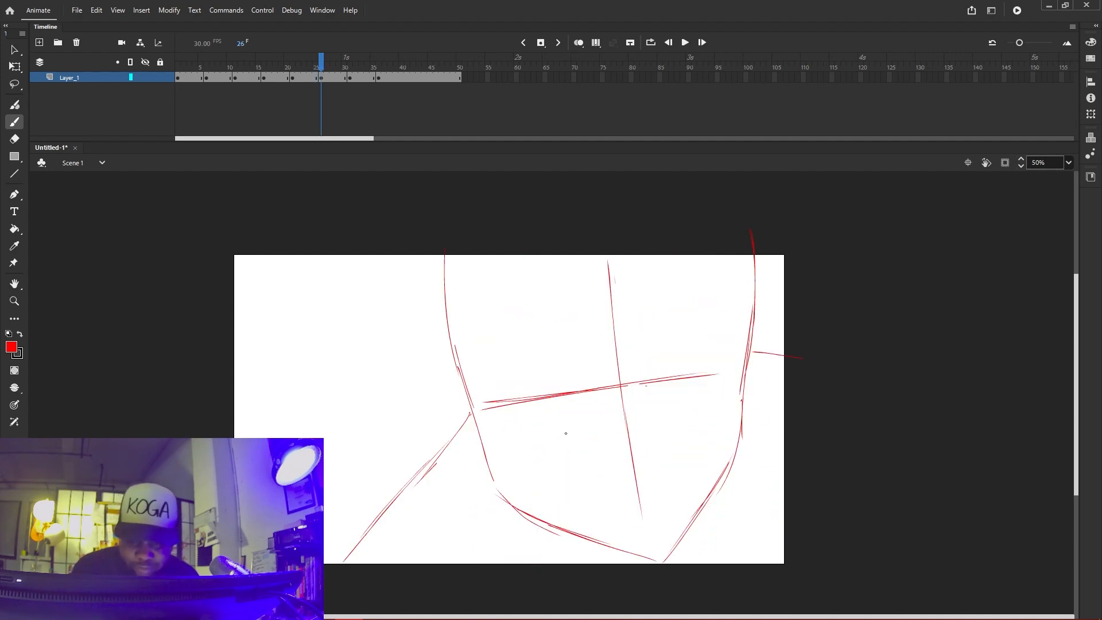
# Sketch the cap brim's curved lower edge across the brow on frame 26, with its pointed corner on the viewer's left
pyautogui.press(',')
pyautogui.press('.')
pyautogui.moveTo(500, 345); pyautogui.dragTo(535, 348)
pyautogui.moveTo(426, 335)
pyautogui.mouseDown()
pyautogui.moveTo(631, 343)
pyautogui.moveTo(744, 312)
pyautogui.moveTo(804, 281)
pyautogui.mouseUp()
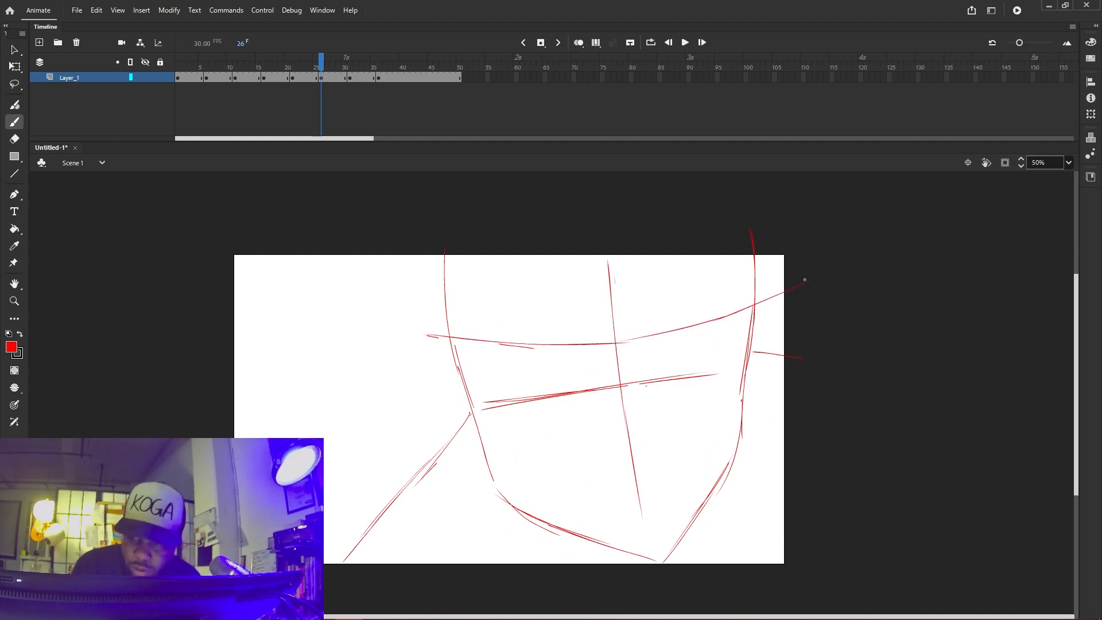
pyautogui.moveTo(468, 341); pyautogui.dragTo(377, 310)
pyautogui.moveTo(395, 321)
pyautogui.mouseDown()
pyautogui.moveTo(373, 309)
pyautogui.moveTo(370, 280)
pyautogui.moveTo(421, 254)
pyautogui.mouseUp()
pyautogui.moveTo(370, 287); pyautogui.dragTo(439, 248)
pyautogui.moveTo(741, 309); pyautogui.dragTo(809, 276)
pyautogui.press(',')
pyautogui.press('.')
pyautogui.press(',')
pyautogui.press('.')
pyautogui.press(',')
pyautogui.press('.')
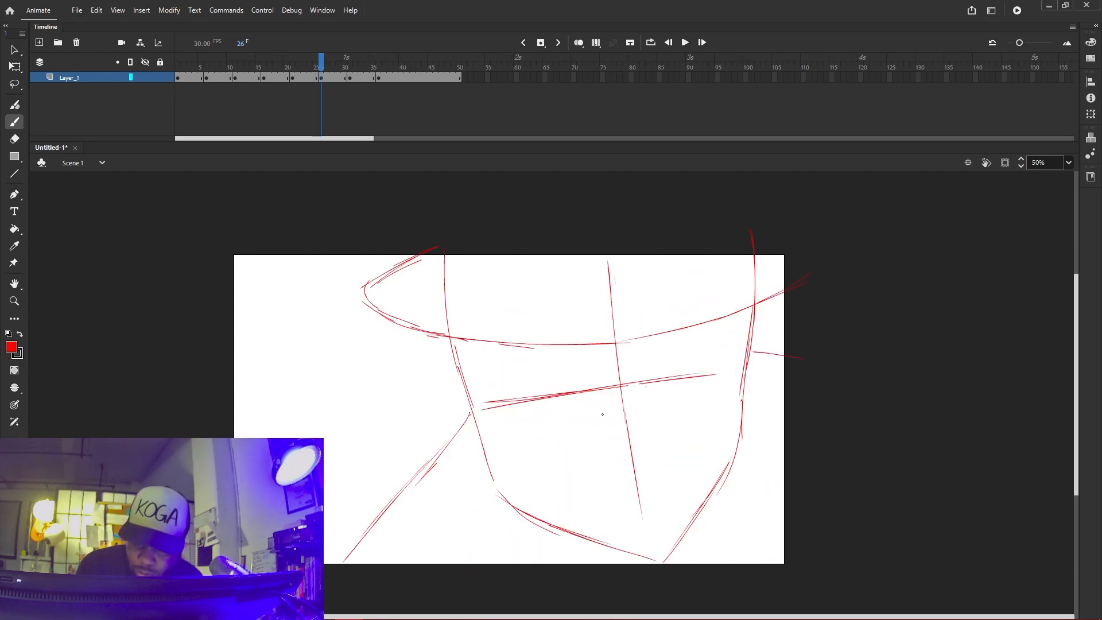
# Sketch the outline of the eye on the viewer's left beneath the brim on frame 26
pyautogui.moveTo(581, 345)
pyautogui.mouseDown()
pyautogui.moveTo(609, 385)
pyautogui.moveTo(595, 358)
pyautogui.moveTo(576, 407)
pyautogui.moveTo(557, 416)
pyautogui.moveTo(488, 387)
pyautogui.mouseUp()
pyautogui.press(',')
pyautogui.press('.')
pyautogui.press(',')
pyautogui.press('.')
pyautogui.moveTo(503, 347); pyautogui.dragTo(489, 383)
pyautogui.press(',')
pyautogui.press('.')
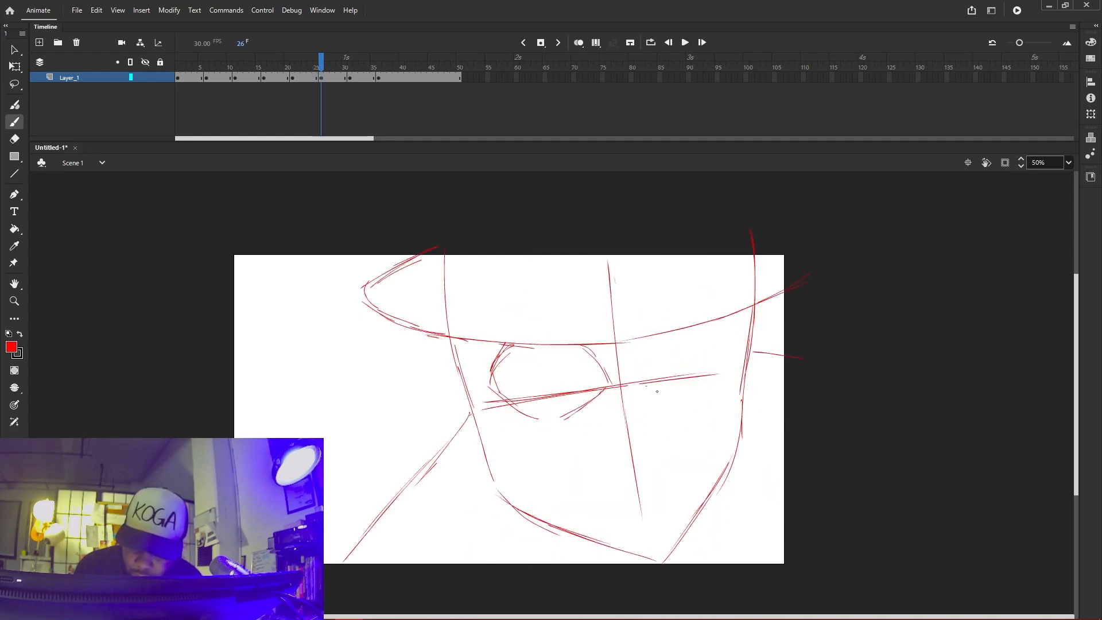
# Sketch the outline of the eye on the viewer's right on frame 26, checking its placement against the preceding pose
pyautogui.moveTo(647, 368)
pyautogui.mouseDown()
pyautogui.moveTo(668, 339)
pyautogui.moveTo(646, 370)
pyautogui.mouseUp()
pyautogui.moveTo(672, 335)
pyautogui.mouseDown()
pyautogui.moveTo(648, 383)
pyautogui.moveTo(687, 400)
pyautogui.mouseUp()
pyautogui.moveTo(736, 359); pyautogui.dragTo(713, 392)
pyautogui.press(',')
pyautogui.press('.')
pyautogui.moveTo(735, 342); pyautogui.dragTo(713, 325)
pyautogui.press(',')
pyautogui.press('.')
pyautogui.press(',')
pyautogui.press('.')
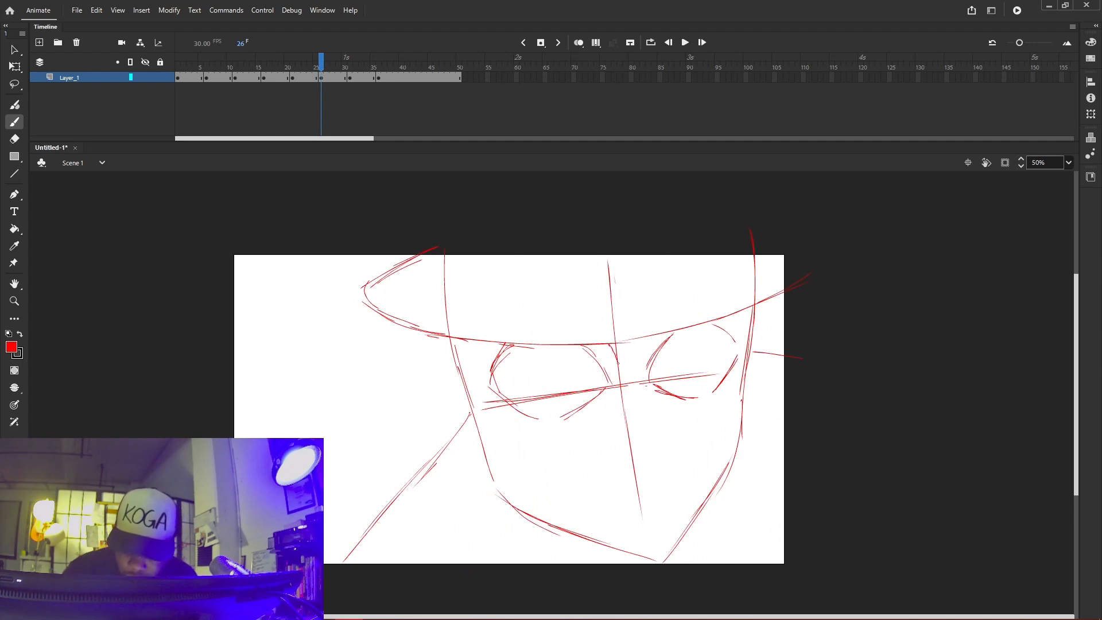
# Sketch the angular nose along the centre line and a short mouth line below it on frame 26
pyautogui.press(',')
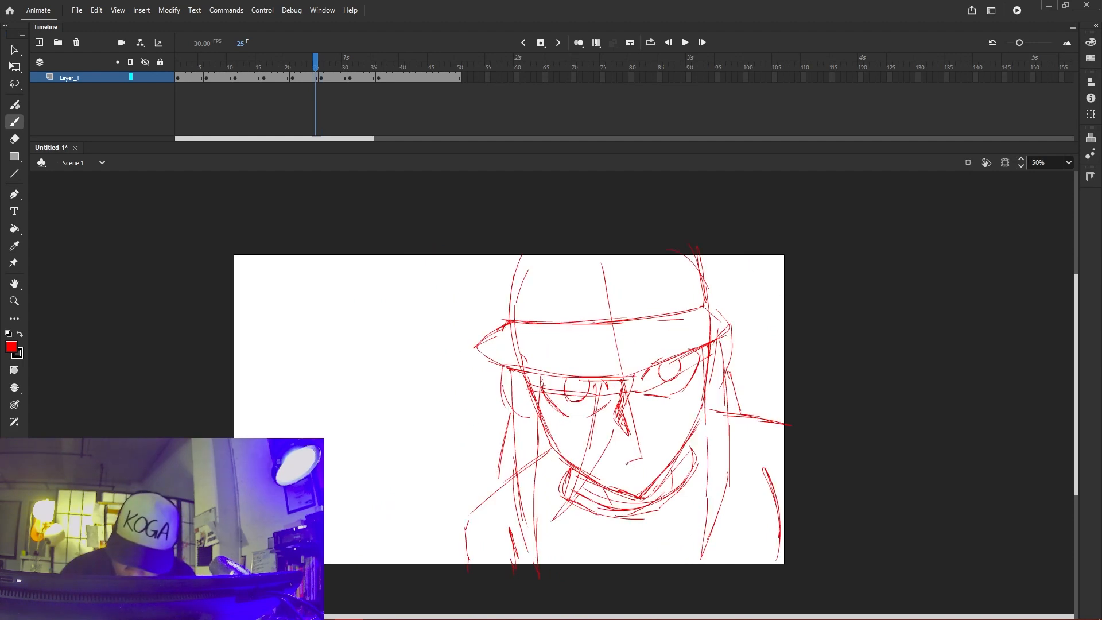
pyautogui.press('.')
pyautogui.moveTo(611, 418)
pyautogui.mouseDown()
pyautogui.moveTo(614, 444)
pyautogui.moveTo(621, 397)
pyautogui.moveTo(617, 453)
pyautogui.mouseUp()
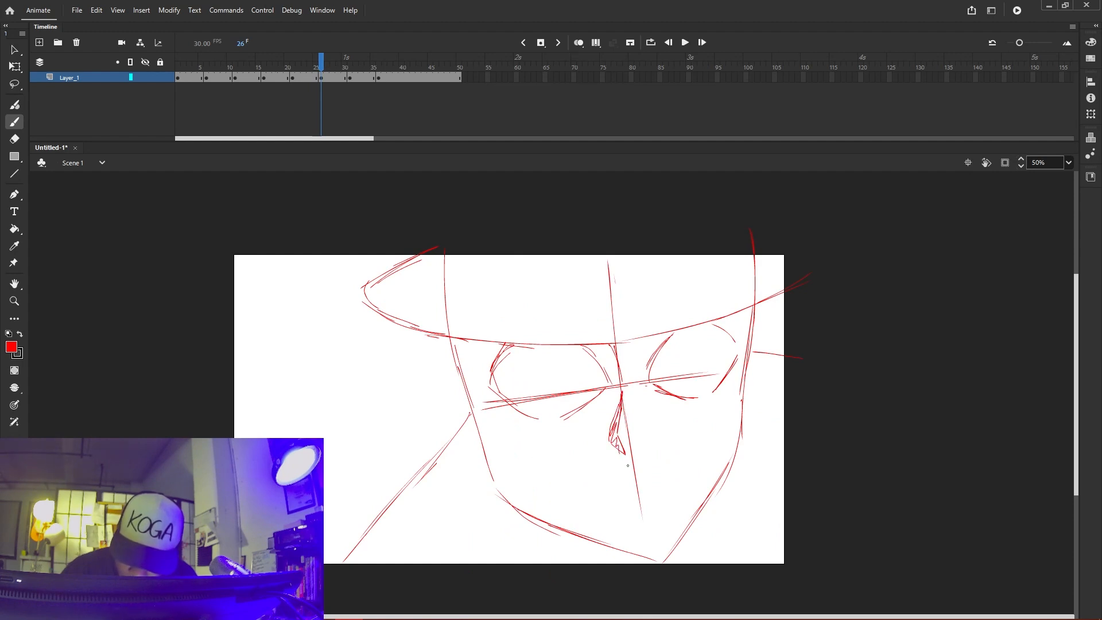
pyautogui.press(',')
pyautogui.press('.')
pyautogui.press(',')
pyautogui.press('.')
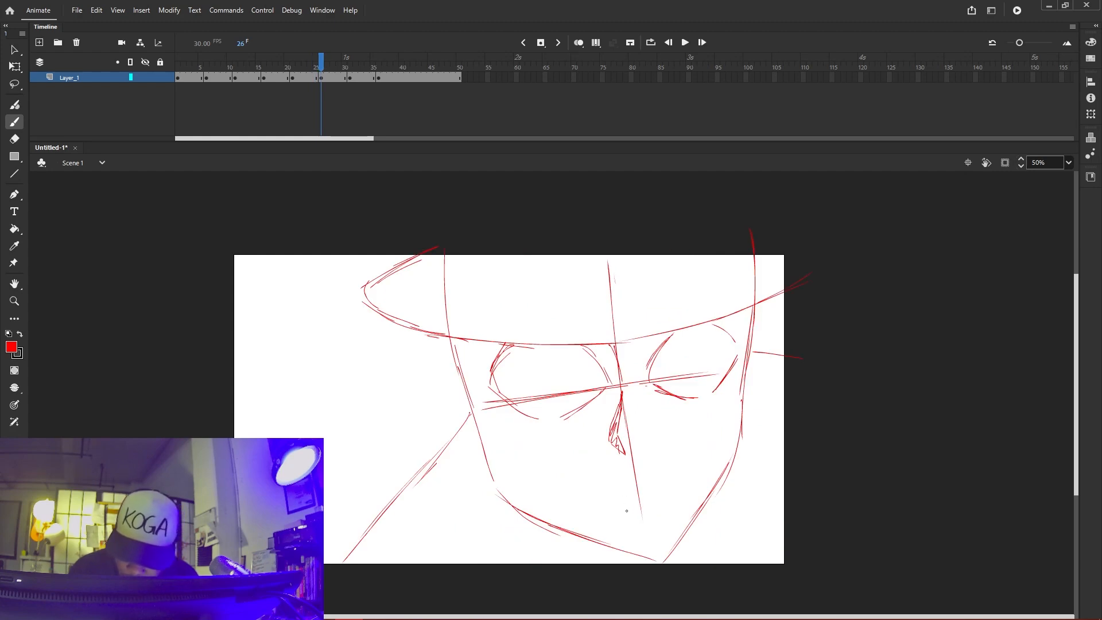
pyautogui.moveTo(623, 507); pyautogui.dragTo(637, 502)
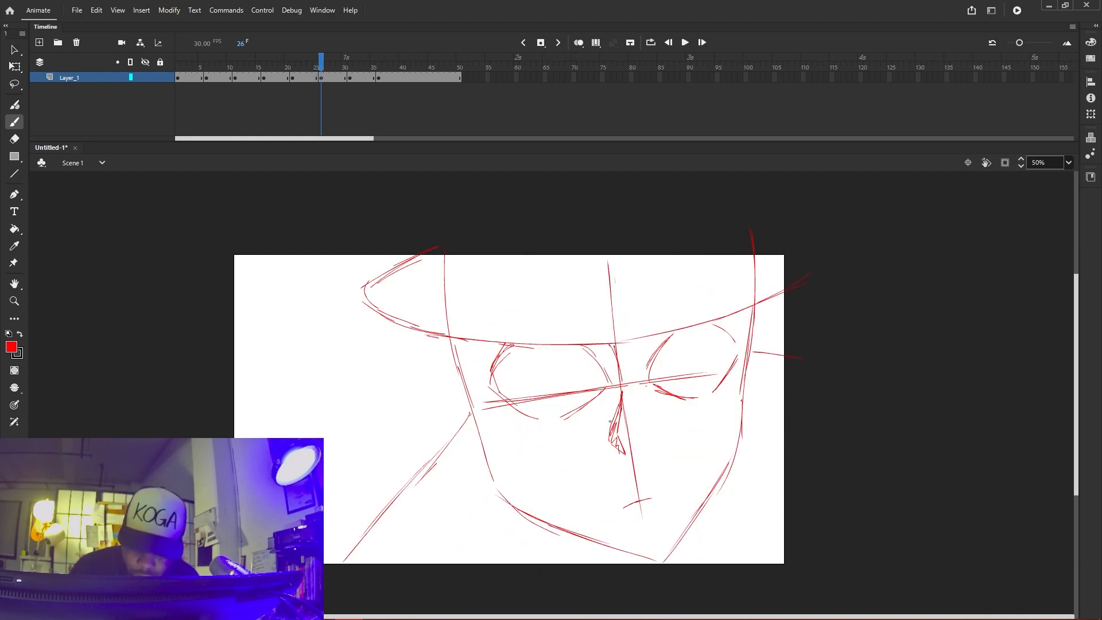
# Sketch the round irises inside both eyes on frame 26
pyautogui.moveTo(533, 347)
pyautogui.mouseDown()
pyautogui.moveTo(526, 390)
pyautogui.moveTo(543, 397)
pyautogui.moveTo(578, 362)
pyautogui.moveTo(542, 396)
pyautogui.moveTo(531, 386)
pyautogui.mouseUp()
pyautogui.press(',')
pyautogui.press('.')
pyautogui.moveTo(683, 330)
pyautogui.mouseDown()
pyautogui.moveTo(678, 377)
pyautogui.moveTo(680, 338)
pyautogui.moveTo(691, 377)
pyautogui.moveTo(687, 326)
pyautogui.moveTo(708, 370)
pyautogui.moveTo(713, 331)
pyautogui.moveTo(682, 370)
pyautogui.mouseUp()
pyautogui.moveTo(705, 327); pyautogui.dragTo(693, 375)
pyautogui.press(',')
pyautogui.press('.')
pyautogui.press(',')
pyautogui.press('.')
# Sketch the long hair strand falling from the brim across the face to a point below the jaw on frame 26
pyautogui.moveTo(597, 348); pyautogui.dragTo(566, 419)
pyautogui.moveTo(576, 441); pyautogui.dragTo(571, 534)
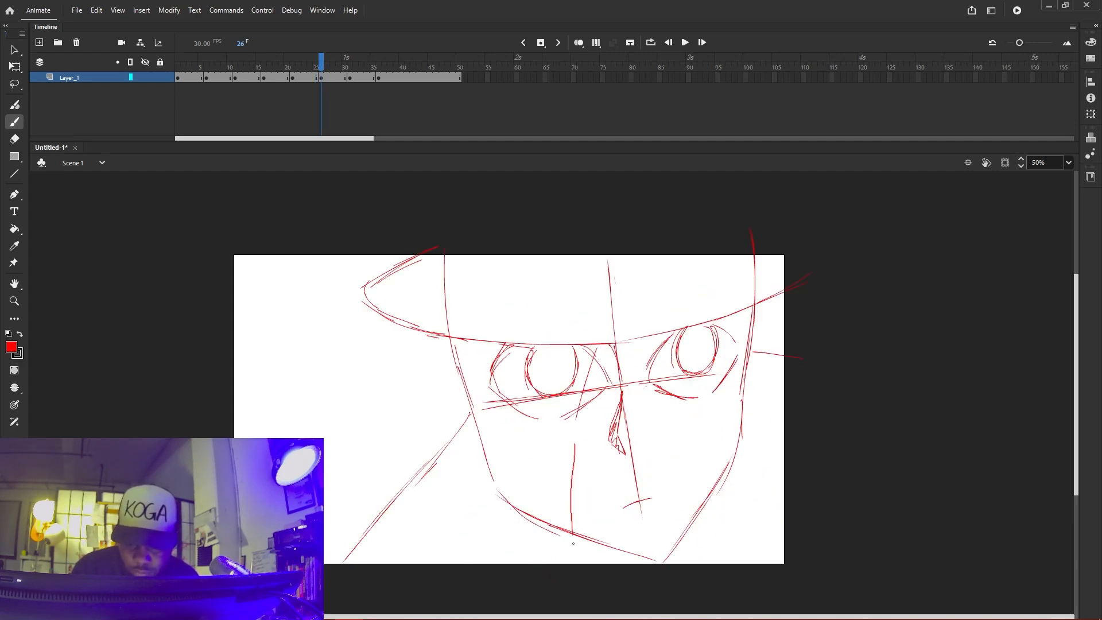
pyautogui.moveTo(596, 339); pyautogui.dragTo(581, 446)
pyautogui.moveTo(637, 342); pyautogui.dragTo(586, 511)
pyautogui.moveTo(608, 445); pyautogui.dragTo(563, 559)
pyautogui.moveTo(577, 474); pyautogui.dragTo(556, 565)
pyautogui.press(',')
pyautogui.press('.')
# Sketch the long hair lock beside the face on the viewer's left of frame 26, from the brim to the canvas edge
pyautogui.moveTo(481, 348); pyautogui.dragTo(494, 581)
pyautogui.moveTo(485, 374); pyautogui.dragTo(493, 541)
pyautogui.press(',')
pyautogui.press('.')
pyautogui.moveTo(439, 336)
pyautogui.mouseDown()
pyautogui.moveTo(430, 464)
pyautogui.moveTo(452, 564)
pyautogui.mouseUp()
pyautogui.moveTo(459, 487); pyautogui.dragTo(446, 545)
pyautogui.press(',')
pyautogui.press('.')
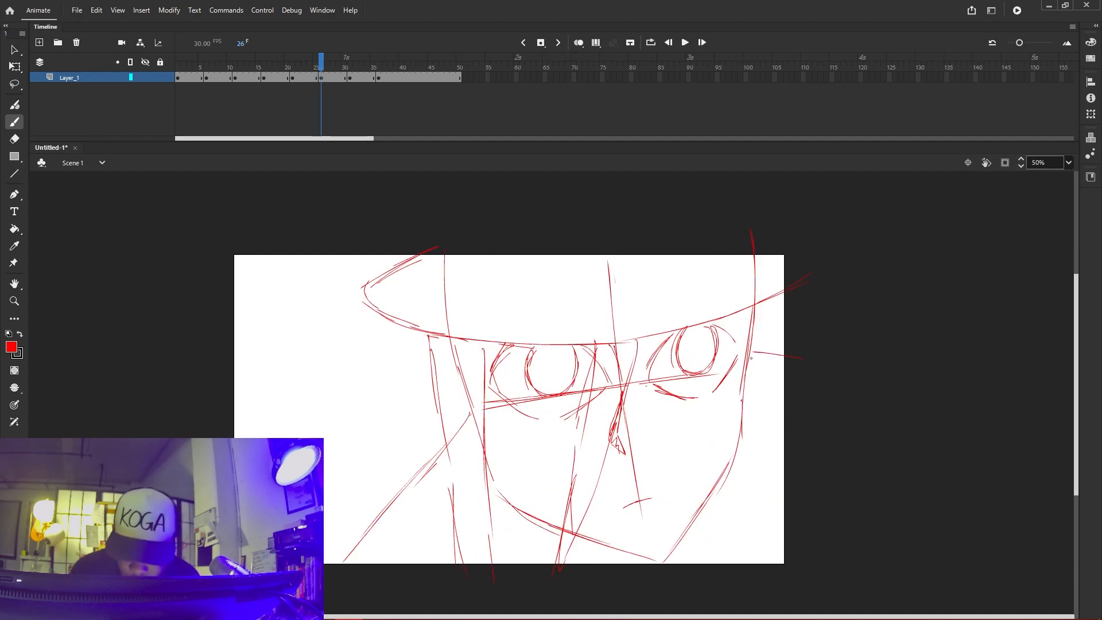
# Sketch the long hair lock beside the face on the viewer's right of frame 26, down to the canvas edge
pyautogui.press(',')
pyautogui.moveTo(745, 315); pyautogui.dragTo(726, 562)
pyautogui.press('.')
pyautogui.moveTo(747, 402); pyautogui.dragTo(734, 552)
pyautogui.press(',')
pyautogui.press('.')
pyautogui.moveTo(786, 422)
pyautogui.mouseDown()
pyautogui.moveTo(762, 540)
pyautogui.moveTo(744, 564)
pyautogui.mouseUp()
pyautogui.press(',')
pyautogui.press('.')
# Sketch the curved ear below the brim on the viewer's left of frame 26
pyautogui.moveTo(448, 346)
pyautogui.mouseDown()
pyautogui.moveTo(411, 326)
pyautogui.moveTo(428, 414)
pyautogui.moveTo(463, 435)
pyautogui.mouseUp()
pyautogui.press(',')
pyautogui.press('.')
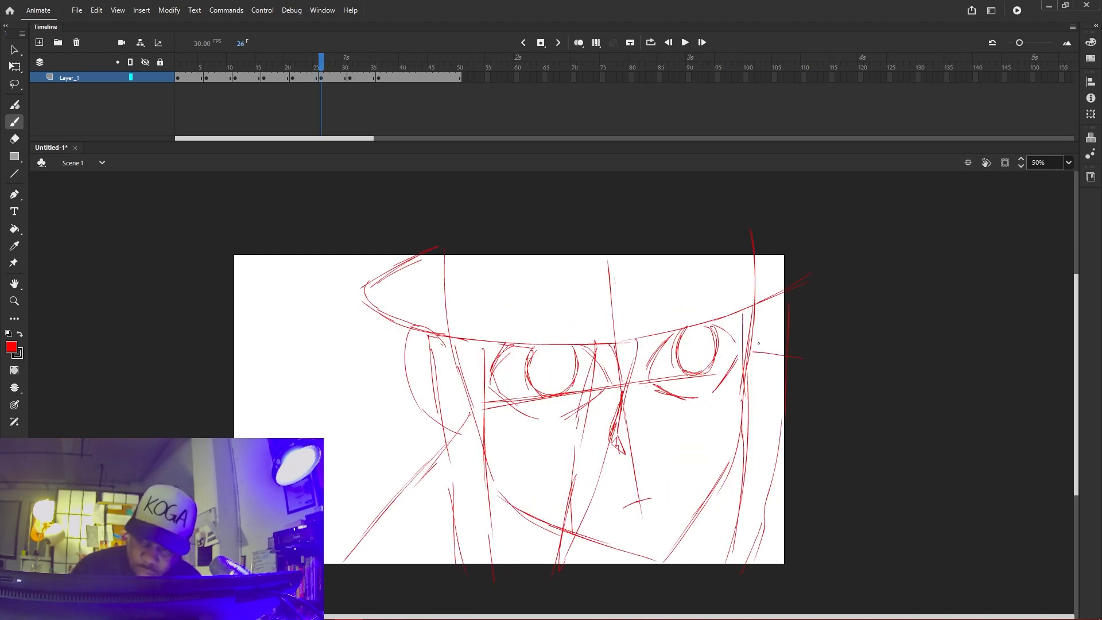
pyautogui.press(',')
pyautogui.press('.')
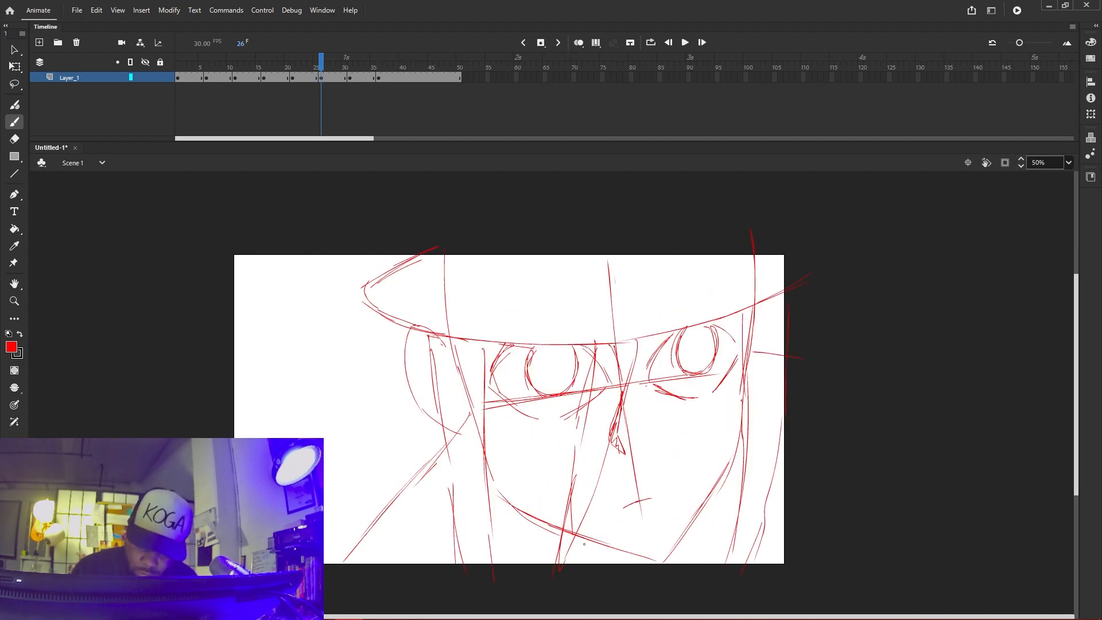
# Round out both sides of the jaw on frame 26 and add a short line below the ear
pyautogui.moveTo(534, 520)
pyautogui.mouseDown()
pyautogui.moveTo(600, 564)
pyautogui.moveTo(590, 565)
pyautogui.mouseUp()
pyautogui.moveTo(735, 469)
pyautogui.mouseDown()
pyautogui.moveTo(696, 546)
pyautogui.moveTo(673, 564)
pyautogui.mouseUp()
pyautogui.press(',')
pyautogui.press('.')
pyautogui.moveTo(431, 423); pyautogui.dragTo(415, 476)
pyautogui.press(',')
pyautogui.press('.')
# On frame 31, sketch the upper eyelid of the large eye on the viewer's left
pyautogui.press('.')
pyautogui.press('.')
pyautogui.press('.')
pyautogui.press('.')
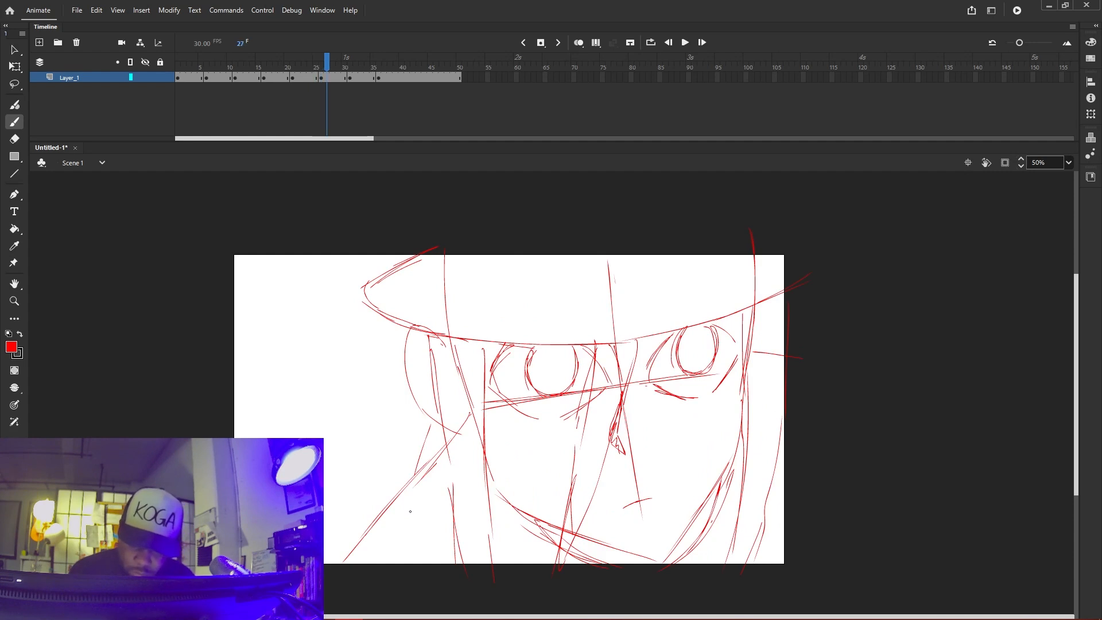
pyautogui.press('.')
pyautogui.press(',')
pyautogui.press('.')
pyautogui.press(',')
pyautogui.press('.')
pyautogui.moveTo(600, 379)
pyautogui.mouseDown()
pyautogui.moveTo(538, 323)
pyautogui.moveTo(461, 330)
pyautogui.moveTo(451, 351)
pyautogui.mouseUp()
pyautogui.moveTo(492, 312); pyautogui.dragTo(445, 365)
pyautogui.press(',')
pyautogui.press('.')
# Sketch the curved lower eyelid of the eye on the viewer's left of frame 31
pyautogui.moveTo(594, 405)
pyautogui.mouseDown()
pyautogui.moveTo(550, 443)
pyautogui.moveTo(511, 446)
pyautogui.mouseUp()
pyautogui.moveTo(452, 412); pyautogui.dragTo(494, 447)
pyautogui.moveTo(441, 394); pyautogui.dragTo(458, 421)
pyautogui.press(',')
pyautogui.press('.')
# Sketch the curved cap brim across the top of the face on frame 31
pyautogui.moveTo(314, 259)
pyautogui.mouseDown()
pyautogui.moveTo(427, 302)
pyautogui.moveTo(553, 313)
pyautogui.moveTo(680, 304)
pyautogui.mouseUp()
pyautogui.moveTo(551, 311)
pyautogui.mouseDown()
pyautogui.moveTo(814, 275)
pyautogui.moveTo(380, 289)
pyautogui.moveTo(289, 255)
pyautogui.mouseUp()
pyautogui.press(',')
pyautogui.press('.')
# Sketch the long hair strand falling from the brim between the eyes to a point below the canvas on frame 31
pyautogui.moveTo(588, 308); pyautogui.dragTo(552, 535)
pyautogui.press(',')
pyautogui.press('.')
pyautogui.moveTo(564, 469); pyautogui.dragTo(542, 558)
pyautogui.press(',')
pyautogui.press('.')
pyautogui.moveTo(652, 307)
pyautogui.mouseDown()
pyautogui.moveTo(621, 408)
pyautogui.moveTo(548, 564)
pyautogui.mouseUp()
pyautogui.moveTo(554, 527); pyautogui.dragTo(538, 568)
# Compare the frame 31 sketch with the preceding close-up pose by flipping between them
pyautogui.press(',')
pyautogui.press(',')
pyautogui.press(',')
pyautogui.press(',')
pyautogui.press('.')
pyautogui.press('.')
pyautogui.press('.')
pyautogui.press('.')
pyautogui.press(',')
pyautogui.press('.')
# Sketch the angular nose along the face's centre line on frame 31
pyautogui.moveTo(590, 311)
pyautogui.mouseDown()
pyautogui.moveTo(620, 424)
pyautogui.moveTo(620, 411)
pyautogui.moveTo(622, 471)
pyautogui.mouseUp()
pyautogui.moveTo(618, 408)
pyautogui.mouseDown()
pyautogui.moveTo(621, 550)
pyautogui.moveTo(597, 498)
pyautogui.moveTo(619, 429)
pyautogui.moveTo(602, 505)
pyautogui.moveTo(617, 534)
pyautogui.mouseUp()
pyautogui.press(',')
pyautogui.press('.')
pyautogui.press(',')
pyautogui.press('.')
pyautogui.press(',')
pyautogui.press('.')
# Sketch the round iris and the outer lid corner of the eye on the viewer's left of frame 31
pyautogui.moveTo(515, 324)
pyautogui.mouseDown()
pyautogui.moveTo(490, 353)
pyautogui.moveTo(554, 382)
pyautogui.moveTo(520, 320)
pyautogui.mouseUp()
pyautogui.moveTo(508, 321)
pyautogui.mouseDown()
pyautogui.moveTo(487, 367)
pyautogui.moveTo(537, 325)
pyautogui.moveTo(552, 350)
pyautogui.moveTo(528, 323)
pyautogui.mouseUp()
pyautogui.moveTo(446, 357)
pyautogui.mouseDown()
pyautogui.moveTo(412, 353)
pyautogui.moveTo(442, 366)
pyautogui.moveTo(470, 326)
pyautogui.mouseUp()
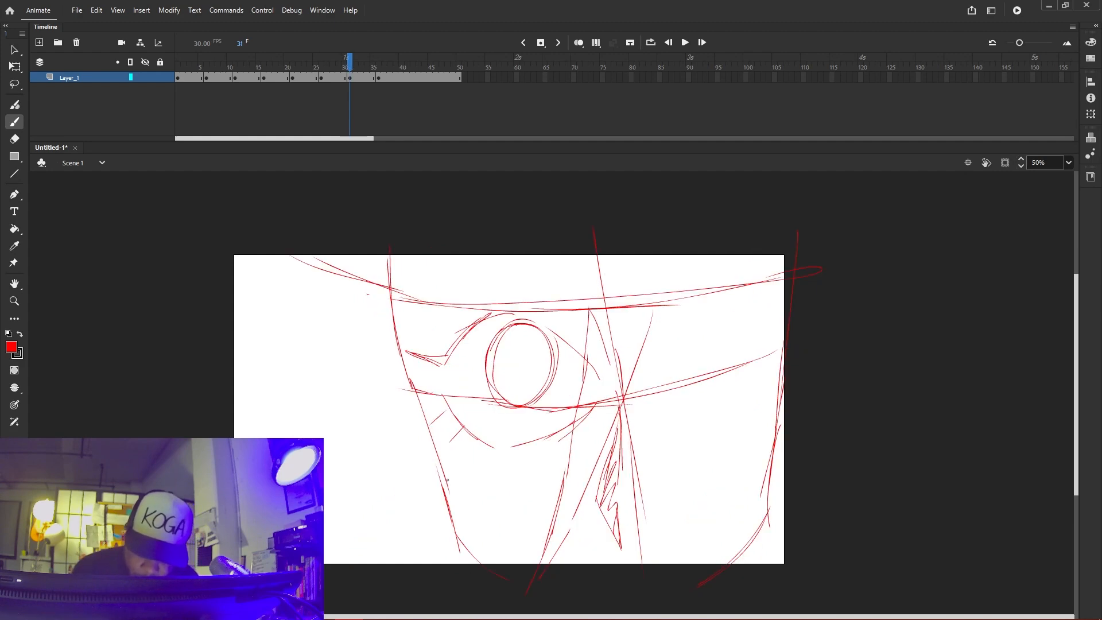
# Sketch the long hair lock beside the face on the viewer's left of frame 31, from the brim past the canvas edge
pyautogui.moveTo(429, 305); pyautogui.dragTo(435, 586)
pyautogui.press(',')
pyautogui.press('.')
pyautogui.moveTo(367, 287)
pyautogui.mouseDown()
pyautogui.moveTo(384, 396)
pyautogui.moveTo(376, 527)
pyautogui.mouseUp()
pyautogui.moveTo(372, 505); pyautogui.dragTo(392, 581)
pyautogui.press(',')
pyautogui.press('.')
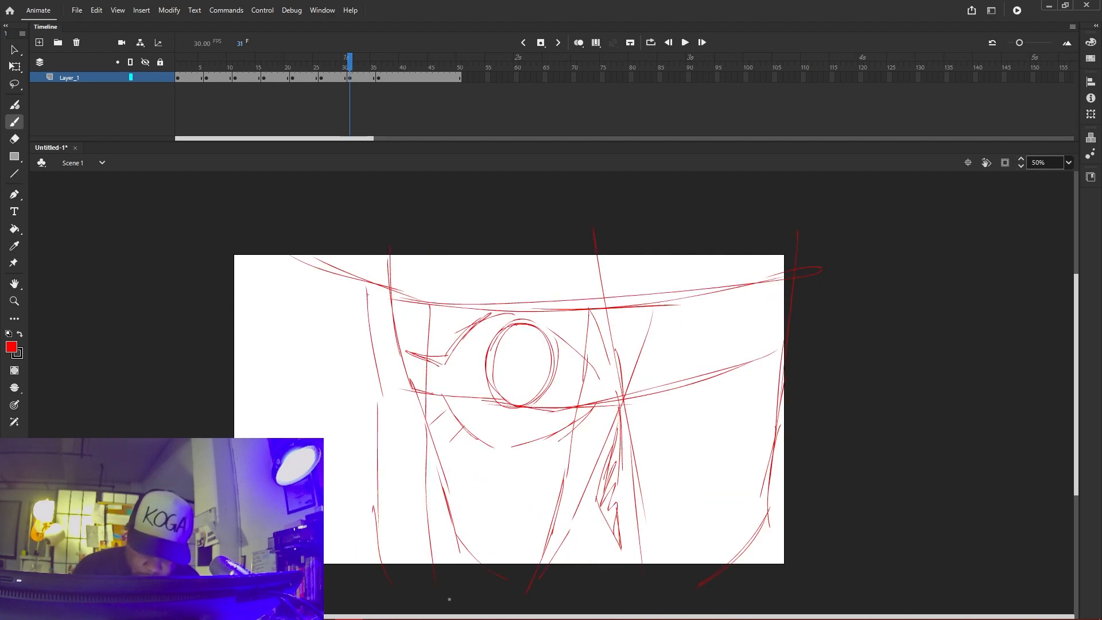
pyautogui.press(',')
pyautogui.press('.')
# Sketch the ear behind the hair lock on the viewer's left of frame 31, plus a short slanted neck line below
pyautogui.moveTo(335, 282); pyautogui.dragTo(373, 307)
pyautogui.moveTo(335, 284)
pyautogui.mouseDown()
pyautogui.moveTo(343, 379)
pyautogui.moveTo(340, 315)
pyautogui.moveTo(379, 444)
pyautogui.mouseUp()
pyautogui.moveTo(348, 386); pyautogui.dragTo(417, 445)
pyautogui.press(',')
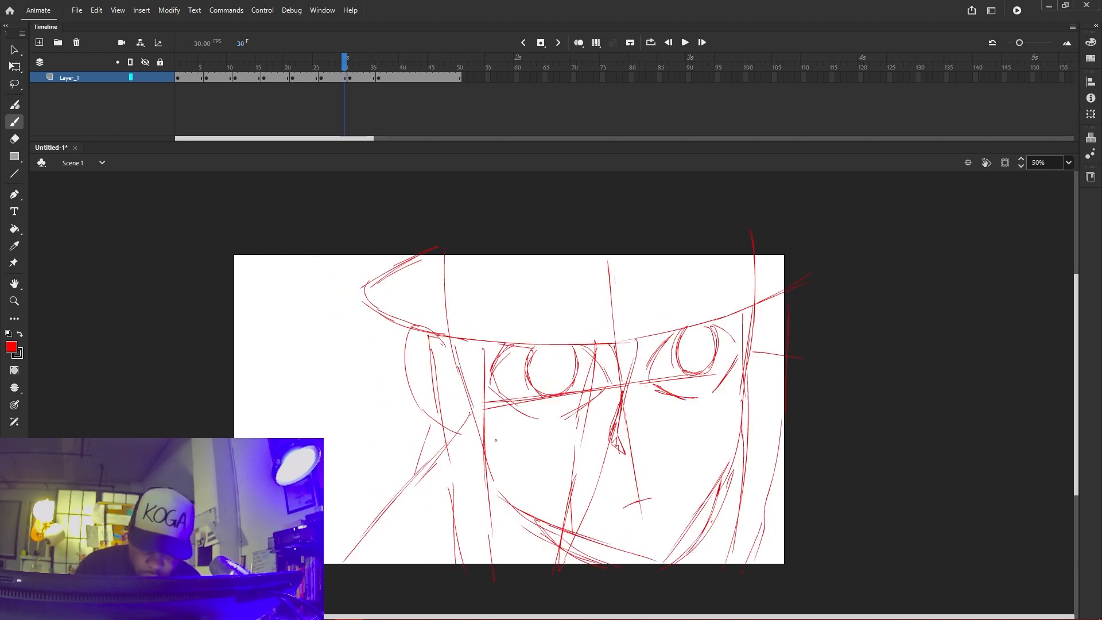
pyautogui.press('.')
pyautogui.press(',')
pyautogui.press('.')
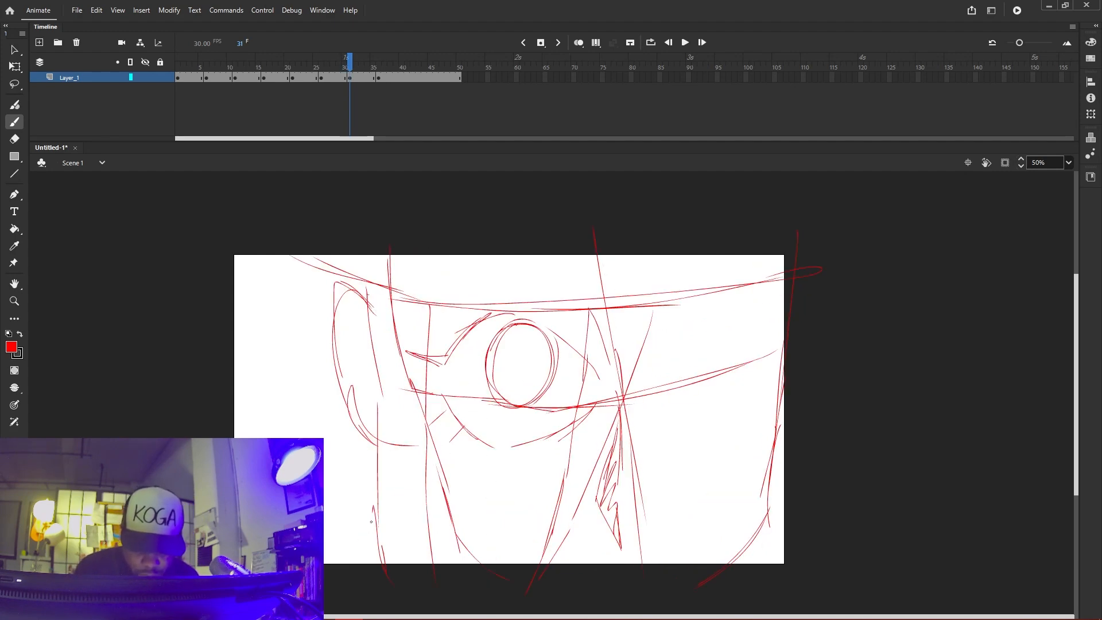
pyautogui.moveTo(379, 533)
pyautogui.mouseDown()
pyautogui.moveTo(340, 563)
pyautogui.moveTo(351, 557)
pyautogui.mouseUp()
pyautogui.press(',')
pyautogui.press('.')
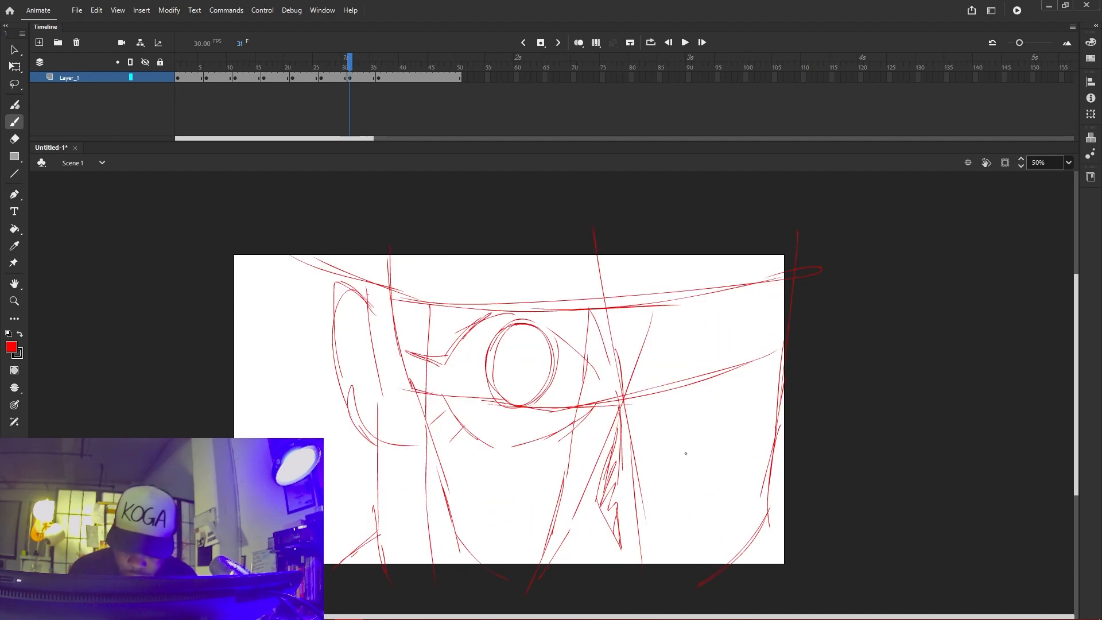
# Sketch the second eye with its round iris on the viewer's right of frame 31, and a short mouth line below the nose
pyautogui.press(',')
pyautogui.press('.')
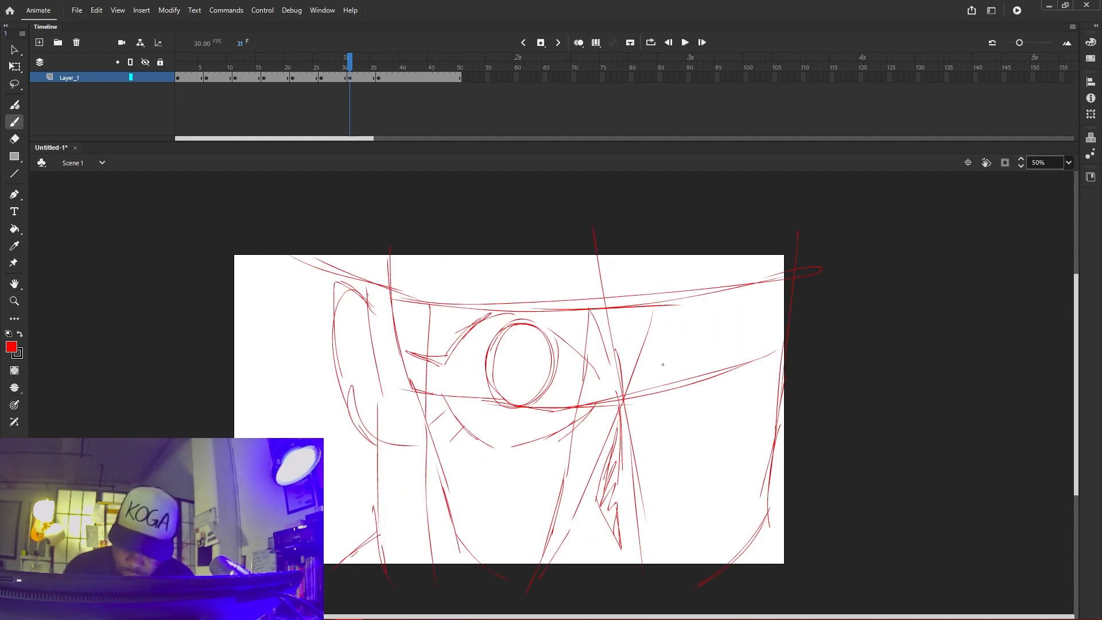
pyautogui.moveTo(656, 374); pyautogui.dragTo(689, 317)
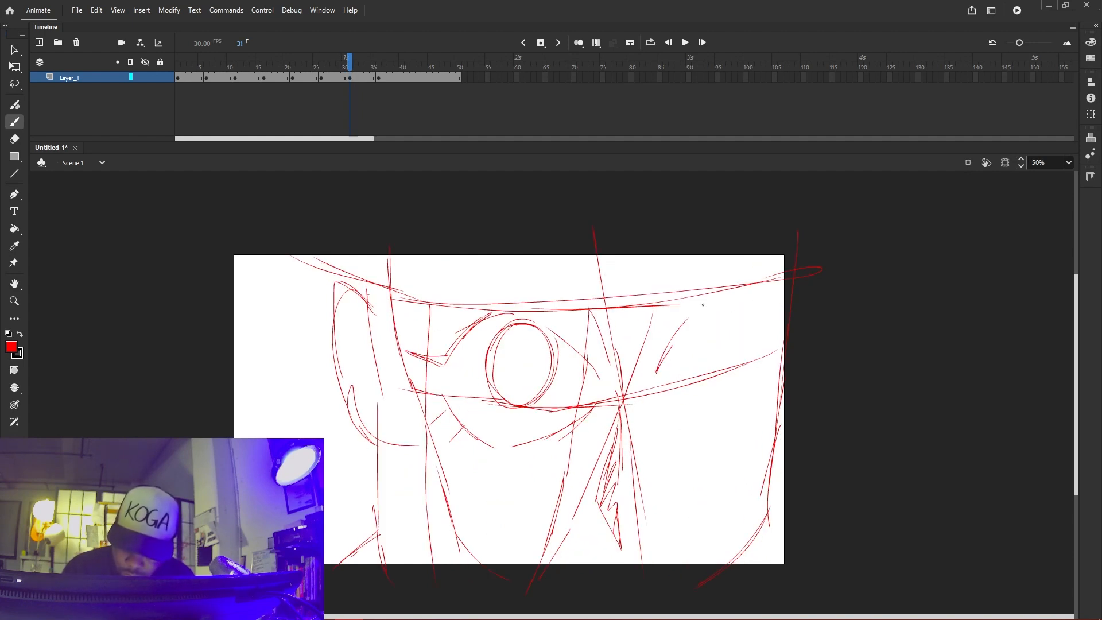
pyautogui.moveTo(660, 395)
pyautogui.mouseDown()
pyautogui.moveTo(727, 417)
pyautogui.moveTo(775, 382)
pyautogui.moveTo(784, 351)
pyautogui.mouseUp()
pyautogui.moveTo(782, 310)
pyautogui.mouseDown()
pyautogui.moveTo(763, 292)
pyautogui.moveTo(740, 295)
pyautogui.mouseUp()
pyautogui.moveTo(720, 291)
pyautogui.mouseDown()
pyautogui.moveTo(683, 306)
pyautogui.moveTo(698, 370)
pyautogui.moveTo(725, 370)
pyautogui.mouseUp()
pyautogui.moveTo(734, 289); pyautogui.dragTo(748, 370)
pyautogui.press(',')
pyautogui.press('.')
pyautogui.moveTo(625, 573); pyautogui.dragTo(676, 548)
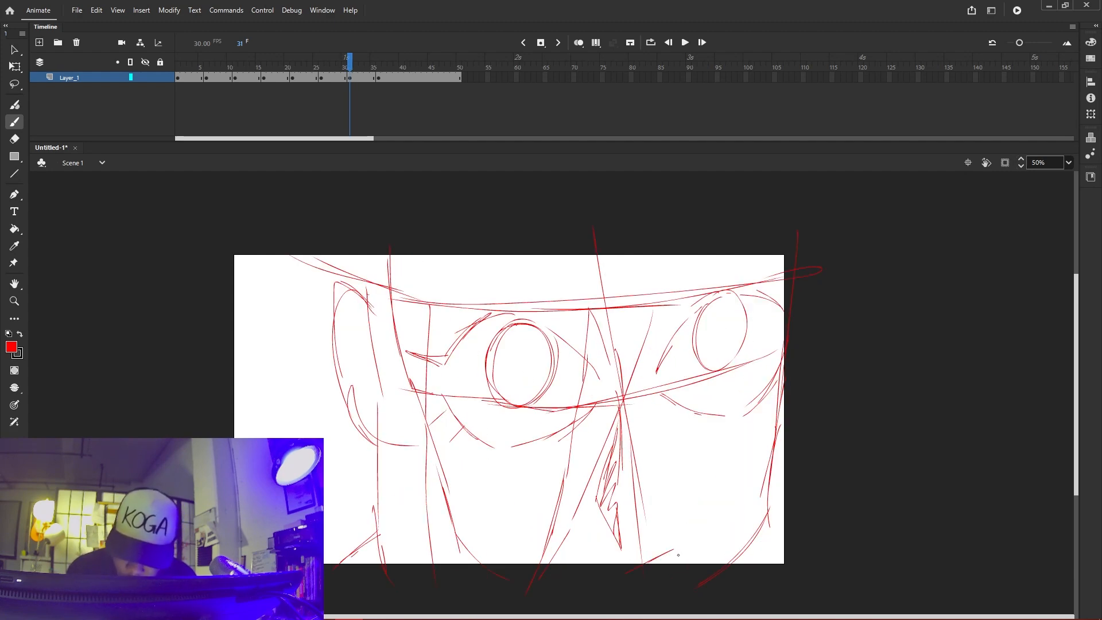
# Delete the entire rough eye drawing from frame 36 using the Lasso tool
pyautogui.press('.')
pyautogui.press('.')
pyautogui.press('.')
pyautogui.press('.')
pyautogui.press('.')
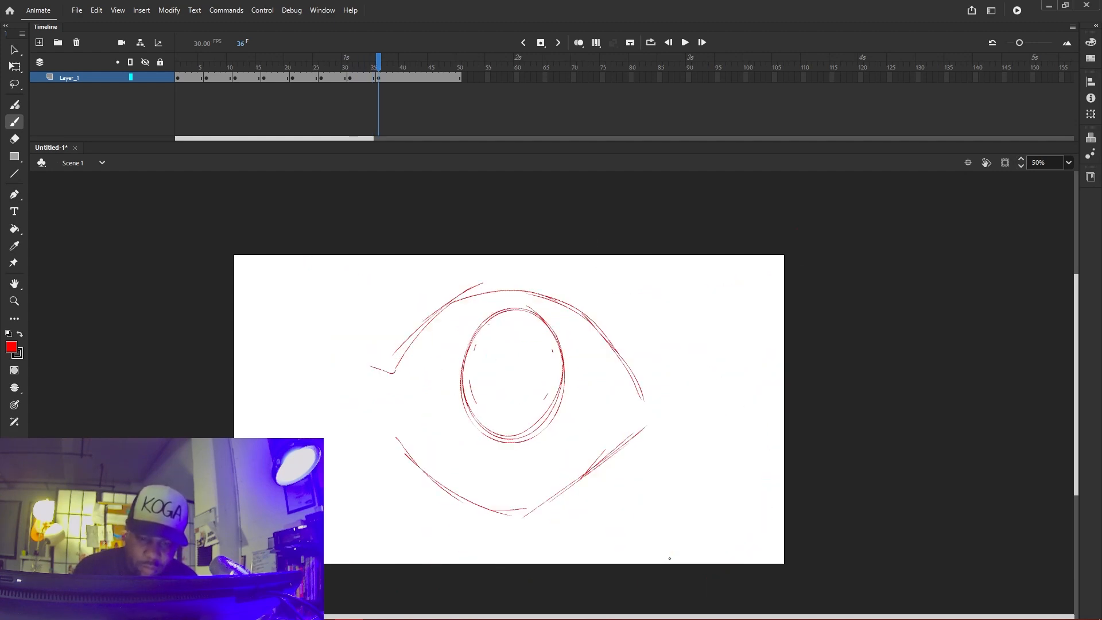
pyautogui.press(',')
pyautogui.press('.')
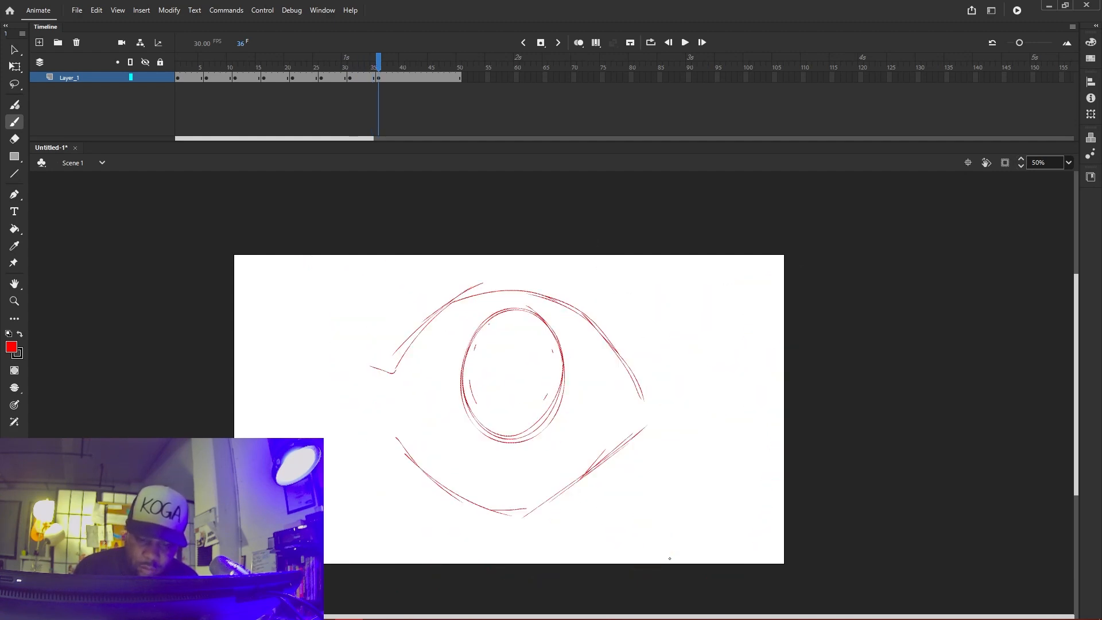
pyautogui.press('l')
pyautogui.moveTo(701, 296)
pyautogui.mouseDown()
pyautogui.moveTo(263, 419)
pyautogui.moveTo(546, 236)
pyautogui.moveTo(575, 241)
pyautogui.mouseUp()
pyautogui.press('Delete')
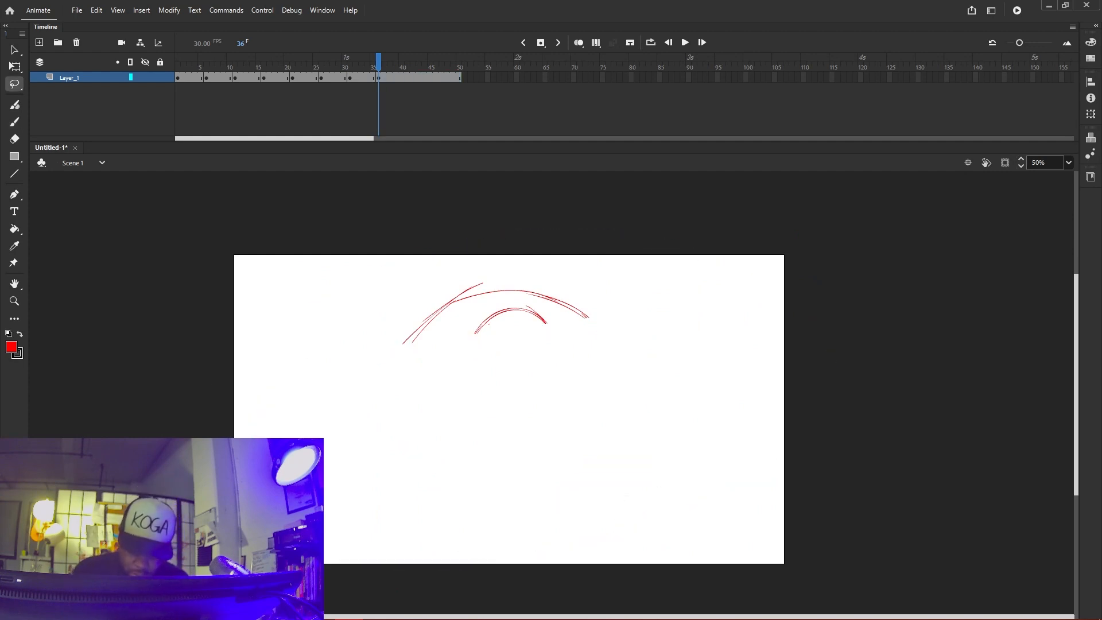
pyautogui.moveTo(746, 332)
pyautogui.mouseDown()
pyautogui.moveTo(264, 381)
pyautogui.moveTo(751, 345)
pyautogui.moveTo(743, 328)
pyautogui.mouseUp()
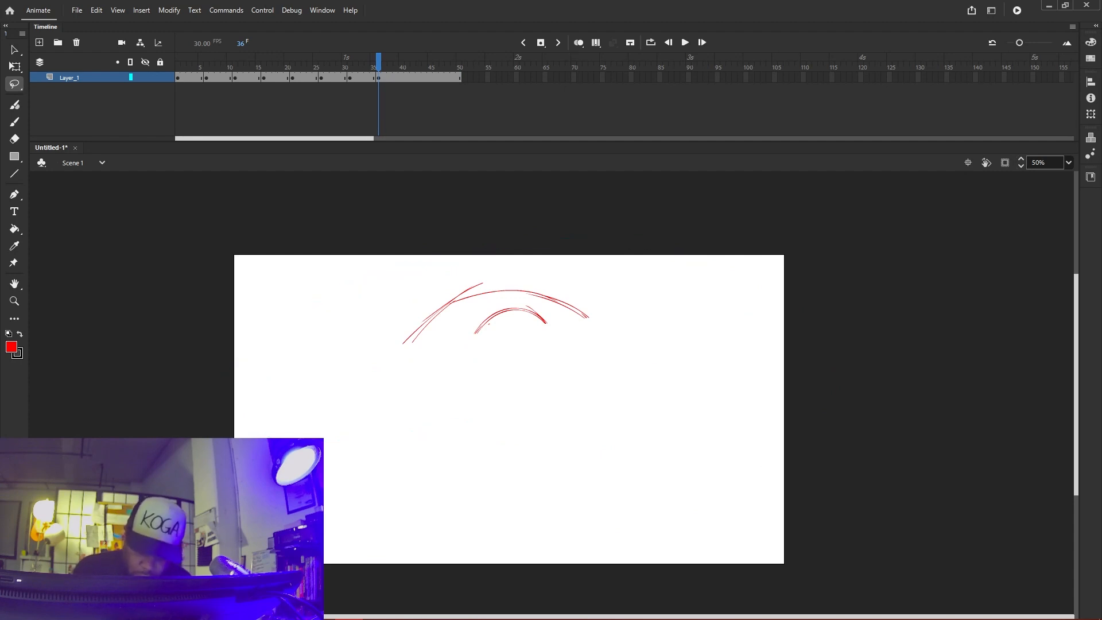
pyautogui.moveTo(629, 255)
pyautogui.mouseDown()
pyautogui.moveTo(335, 337)
pyautogui.moveTo(505, 248)
pyautogui.mouseUp()
pyautogui.press('Delete')
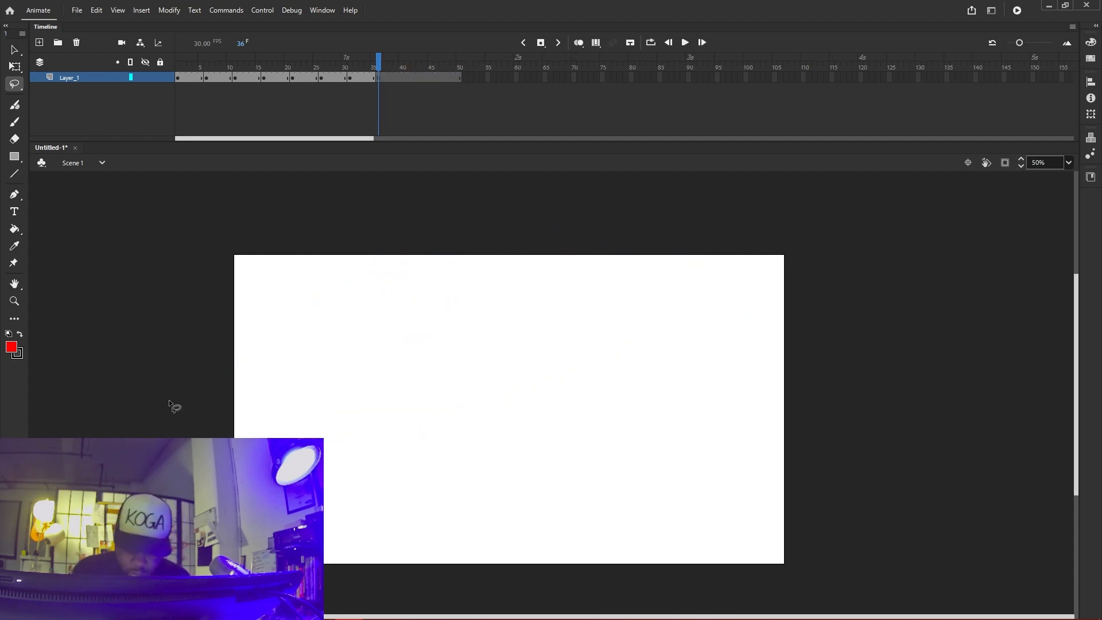
# With the brush, sketch a wide upper eyelid arc for an extreme eye close-up on frame 36
pyautogui.press('b')
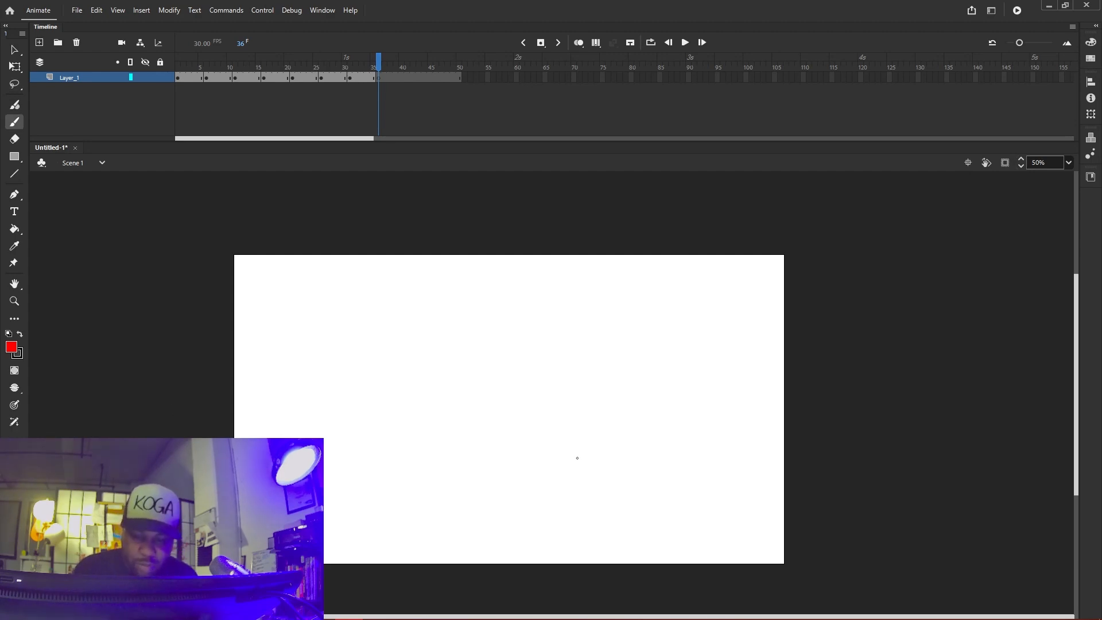
pyautogui.press(',')
pyautogui.press('.')
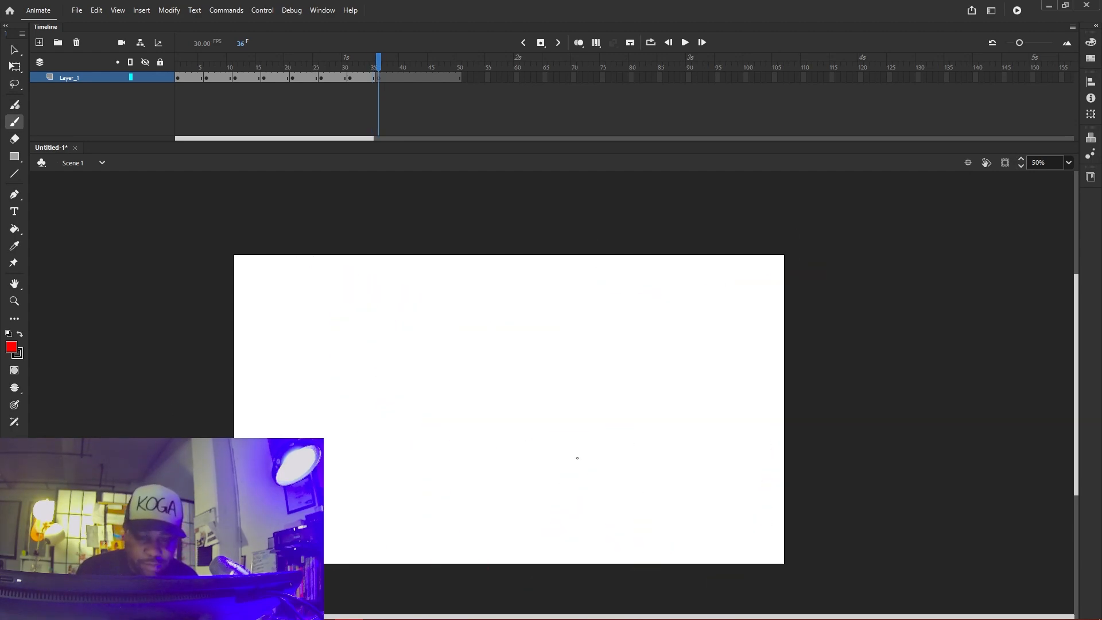
pyautogui.press(',')
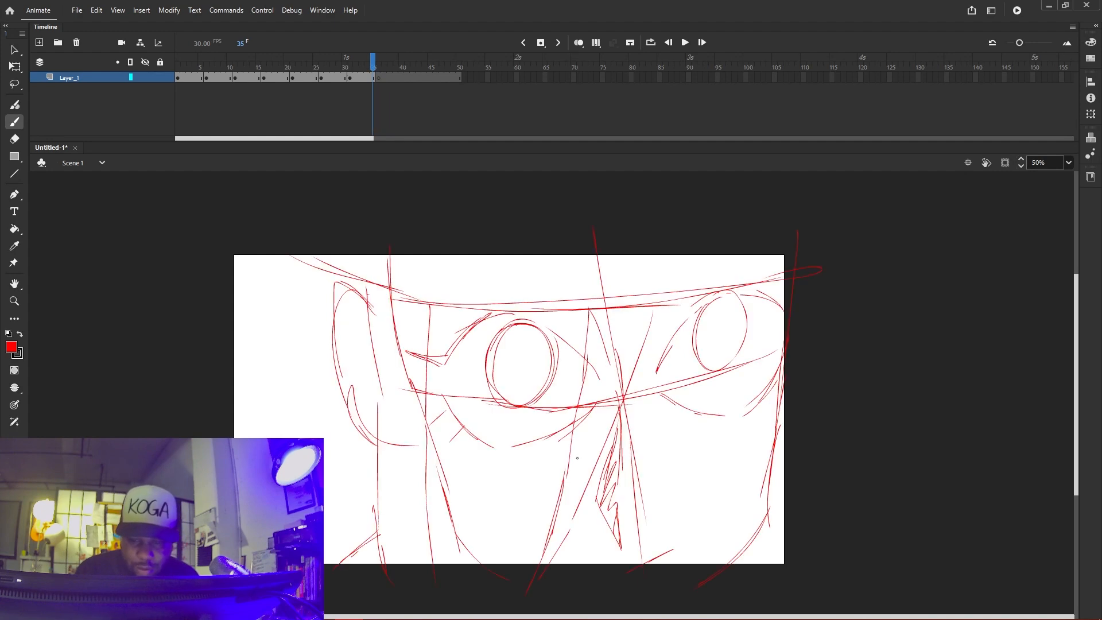
pyautogui.press('.')
pyautogui.moveTo(500, 285); pyautogui.dragTo(604, 354)
pyautogui.press(',')
pyautogui.press('.')
pyautogui.moveTo(484, 286); pyautogui.dragTo(387, 336)
pyautogui.press(',')
pyautogui.press('.')
pyautogui.press(',')
pyautogui.press('.')
pyautogui.press(',')
pyautogui.press('.')
# Sketch both sides of the curved lower eyelid below the arc on frame 36
pyautogui.moveTo(596, 410); pyautogui.dragTo(546, 465)
pyautogui.press(',')
pyautogui.press('.')
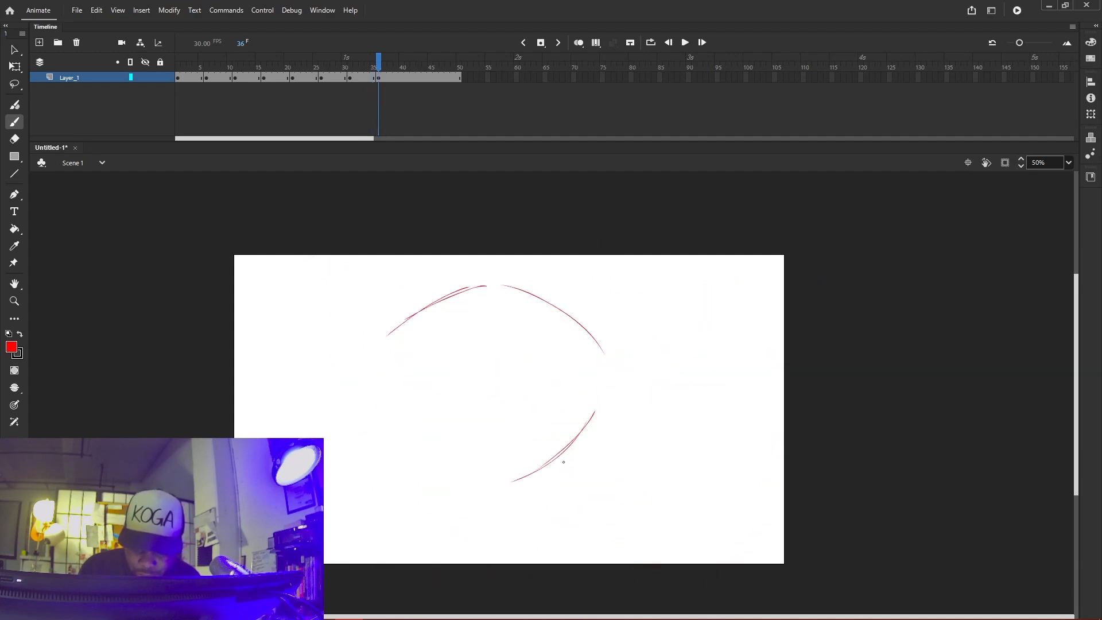
pyautogui.press(',')
pyautogui.press('.')
pyautogui.moveTo(477, 488); pyautogui.dragTo(390, 430)
pyautogui.moveTo(443, 478); pyautogui.dragTo(376, 402)
pyautogui.press(',')
pyautogui.press('.')
# Thicken the upper eyelid on frame 36 with repeated strokes and add a pointed lash flick at its outer corner
pyautogui.moveTo(376, 365); pyautogui.dragTo(440, 304)
pyautogui.moveTo(388, 345); pyautogui.dragTo(439, 300)
pyautogui.moveTo(380, 357); pyautogui.dragTo(437, 302)
pyautogui.moveTo(454, 296); pyautogui.dragTo(490, 285)
pyautogui.moveTo(386, 345); pyautogui.dragTo(475, 289)
pyautogui.moveTo(369, 363); pyautogui.dragTo(300, 323)
pyautogui.moveTo(602, 350); pyautogui.dragTo(606, 365)
pyautogui.moveTo(488, 284)
pyautogui.mouseDown()
pyautogui.moveTo(597, 344)
pyautogui.moveTo(588, 328)
pyautogui.moveTo(380, 336)
pyautogui.mouseUp()
pyautogui.moveTo(410, 316)
pyautogui.mouseDown()
pyautogui.moveTo(372, 352)
pyautogui.moveTo(303, 328)
pyautogui.mouseUp()
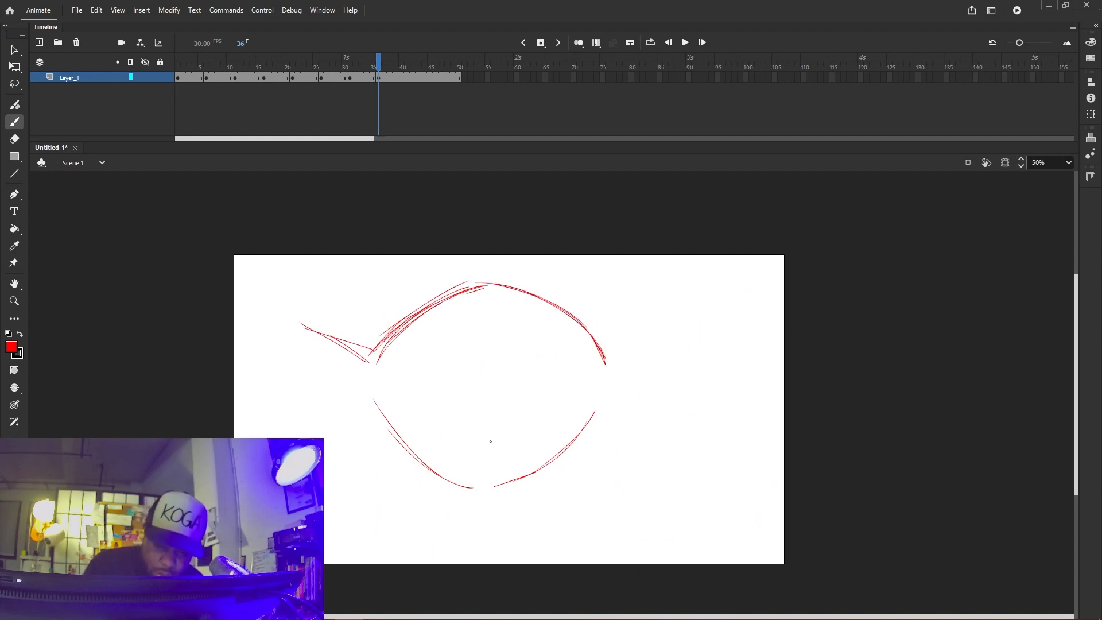
# Add two short lashes slanting outward from the lower eyelid on frame 36
pyautogui.moveTo(385, 428); pyautogui.dragTo(341, 458)
pyautogui.moveTo(419, 466); pyautogui.dragTo(408, 494)
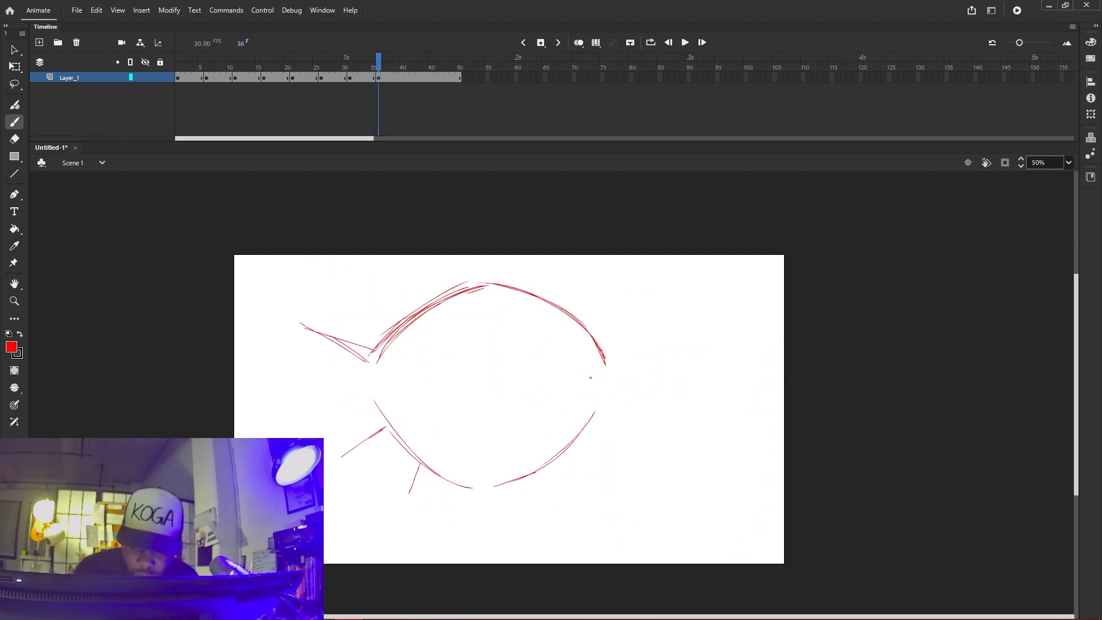
pyautogui.press(',')
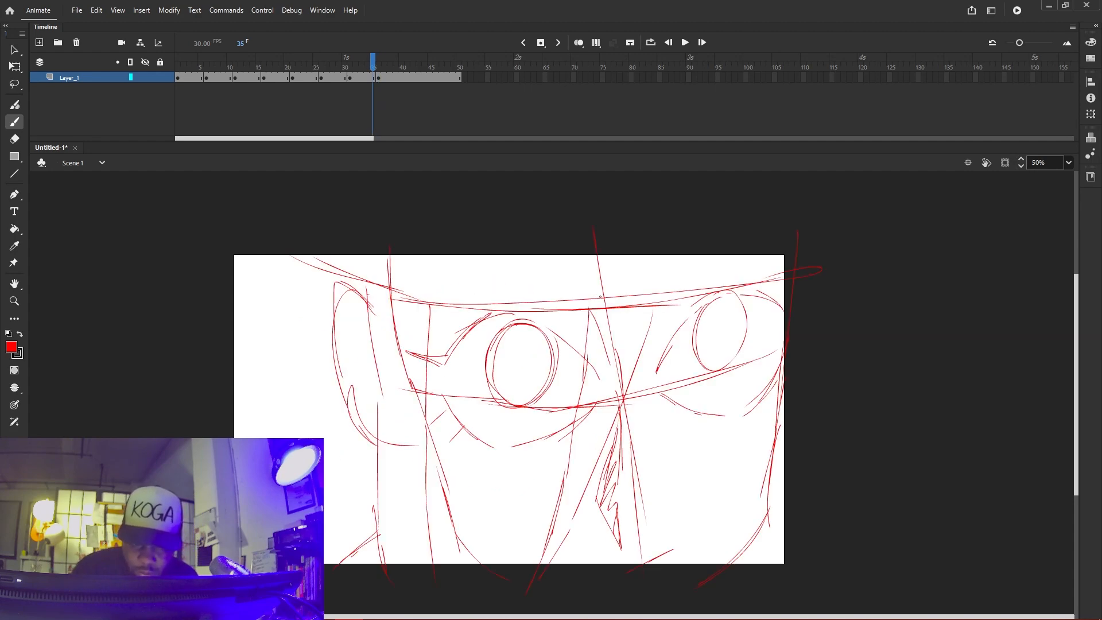
# Sketch the cap brim line across the top of the frame 36 eye close-up, comparing it with frame 35
pyautogui.press('.')
pyautogui.moveTo(303, 251); pyautogui.dragTo(664, 282)
pyautogui.press(',')
pyautogui.press('.')
pyautogui.moveTo(504, 287); pyautogui.dragTo(786, 285)
pyautogui.moveTo(368, 266); pyautogui.dragTo(289, 246)
pyautogui.press(',')
pyautogui.press('.')
pyautogui.press(',')
pyautogui.press('.')
# Sketch two long slanting hair strand lines beside the eye's inner corner, down to the stage's lower edge on frame 36
pyautogui.moveTo(596, 292); pyautogui.dragTo(541, 561)
pyautogui.press(',')
pyautogui.press('.')
pyautogui.moveTo(723, 291); pyautogui.dragTo(682, 418)
pyautogui.moveTo(646, 496); pyautogui.dragTo(616, 560)
pyautogui.moveTo(683, 416); pyautogui.dragTo(646, 497)
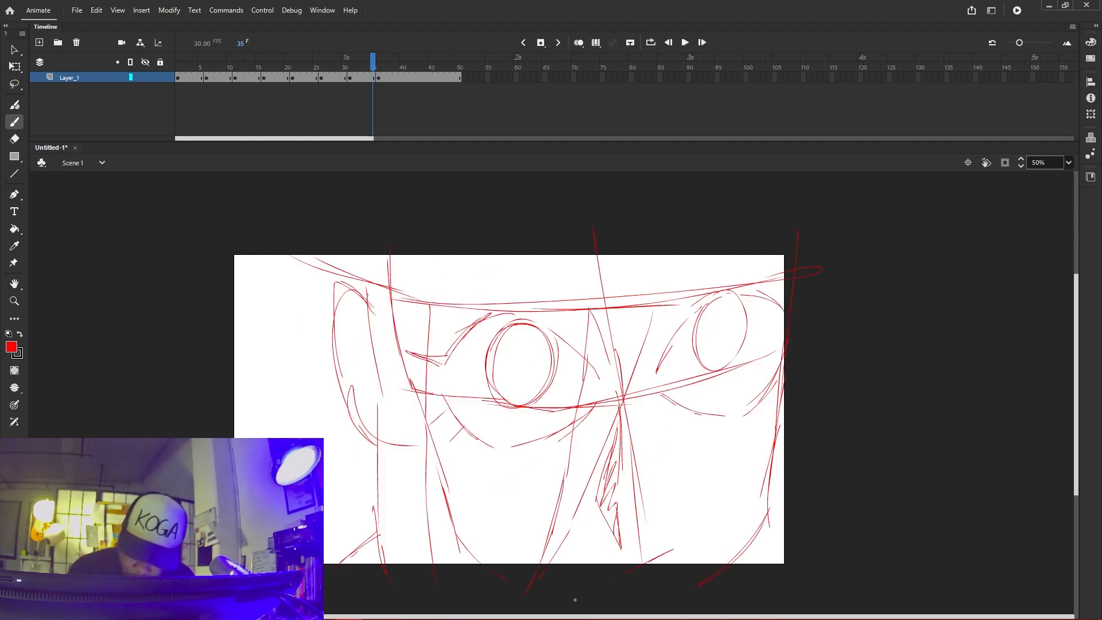
# Draw a large oval iris with a small scribbled pupil inside the eye on frame 36, checking it against frame 35
pyautogui.moveTo(489, 294)
pyautogui.mouseDown()
pyautogui.moveTo(434, 356)
pyautogui.moveTo(449, 408)
pyautogui.mouseUp()
pyautogui.moveTo(527, 397); pyautogui.dragTo(498, 419)
pyautogui.moveTo(454, 316); pyautogui.dragTo(437, 367)
pyautogui.moveTo(435, 345)
pyautogui.mouseDown()
pyautogui.moveTo(500, 420)
pyautogui.moveTo(537, 321)
pyautogui.mouseUp()
pyautogui.moveTo(448, 316)
pyautogui.mouseDown()
pyautogui.moveTo(471, 415)
pyautogui.moveTo(533, 325)
pyautogui.moveTo(443, 392)
pyautogui.moveTo(495, 354)
pyautogui.moveTo(497, 331)
pyautogui.moveTo(484, 374)
pyautogui.mouseUp()
pyautogui.press(',')
pyautogui.press('.')
pyautogui.press(',')
pyautogui.press('.')
pyautogui.press('.')
pyautogui.press(',')
pyautogui.press(',')
pyautogui.press('.')
# Sketch long, nearly vertical lines between the eye's outer corner and the stage's left edge on frame 36
pyautogui.moveTo(310, 260); pyautogui.dragTo(339, 563)
pyautogui.moveTo(335, 489); pyautogui.dragTo(352, 577)
pyautogui.moveTo(234, 252); pyautogui.dragTo(248, 423)
pyautogui.moveTo(233, 368); pyautogui.dragTo(249, 438)
pyautogui.press(',')
pyautogui.press('.')
pyautogui.press(',')
pyautogui.press('.')
pyautogui.press(',')
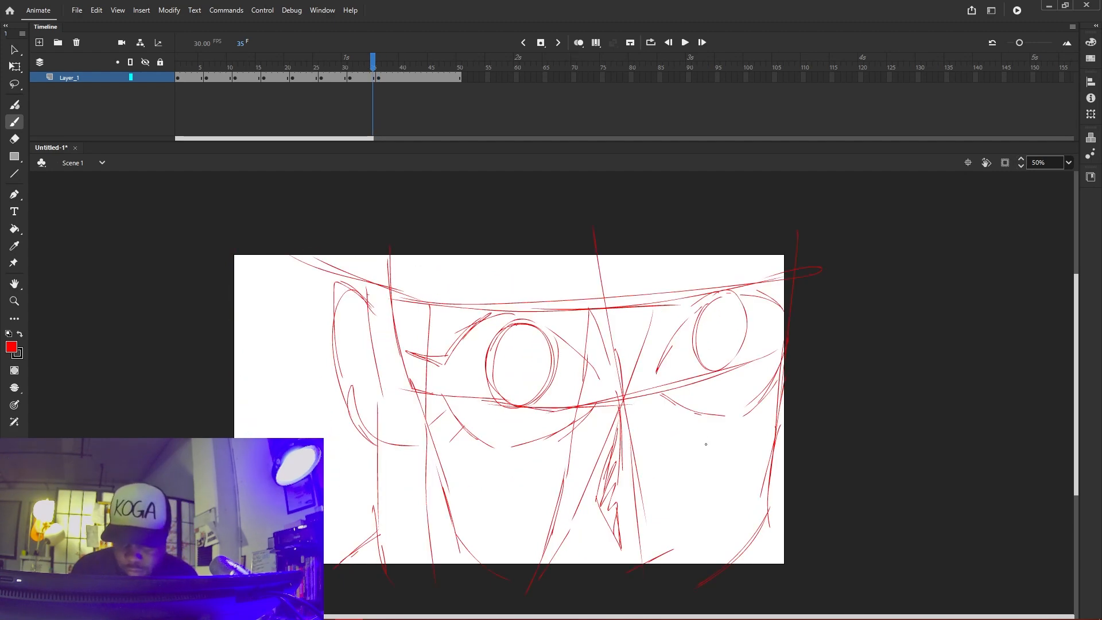
# Sketch the partly cropped second eye at the stage's right edge on frame 36, with upper lid, iris curve and lower lid
pyautogui.press('.')
pyautogui.moveTo(735, 359)
pyautogui.mouseDown()
pyautogui.moveTo(767, 320)
pyautogui.moveTo(739, 365)
pyautogui.mouseUp()
pyautogui.moveTo(779, 317); pyautogui.dragTo(714, 405)
pyautogui.moveTo(759, 333); pyautogui.dragTo(715, 390)
pyautogui.moveTo(720, 417); pyautogui.dragTo(771, 456)
pyautogui.moveTo(722, 417); pyautogui.dragTo(809, 431)
pyautogui.press(',')
pyautogui.press('.')
pyautogui.press(',')
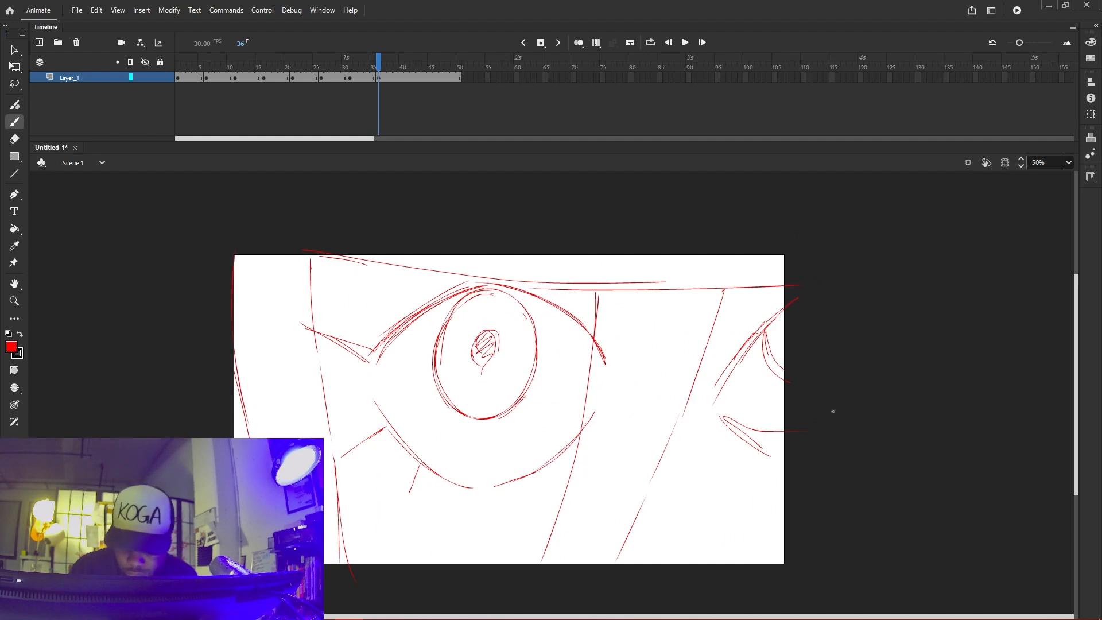
pyautogui.press('.')
pyautogui.moveTo(659, 451); pyautogui.dragTo(638, 568)
pyautogui.hotkey('ctrl', 'z')
pyautogui.hotkey('ctrl', 'z')
pyautogui.hotkey('ctrl', 'z')
# Add a short line between the strands near the cap brim and a small hatched wedge at the lower edge on frame 36
pyautogui.moveTo(618, 304); pyautogui.dragTo(630, 356)
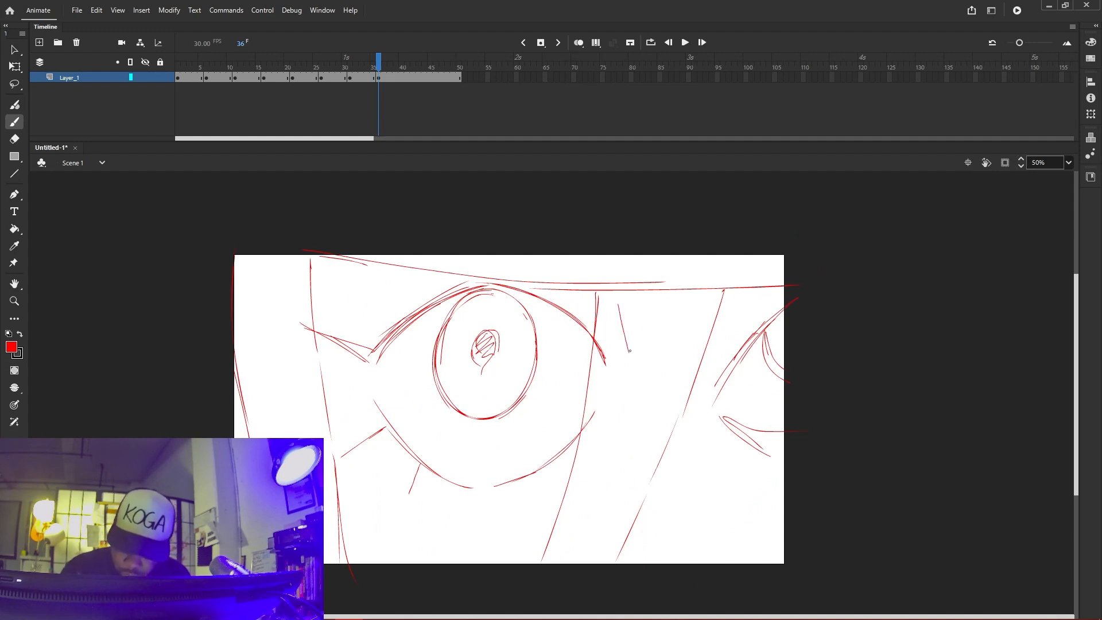
pyautogui.moveTo(638, 531); pyautogui.dragTo(641, 565)
pyautogui.moveTo(639, 527); pyautogui.dragTo(627, 577)
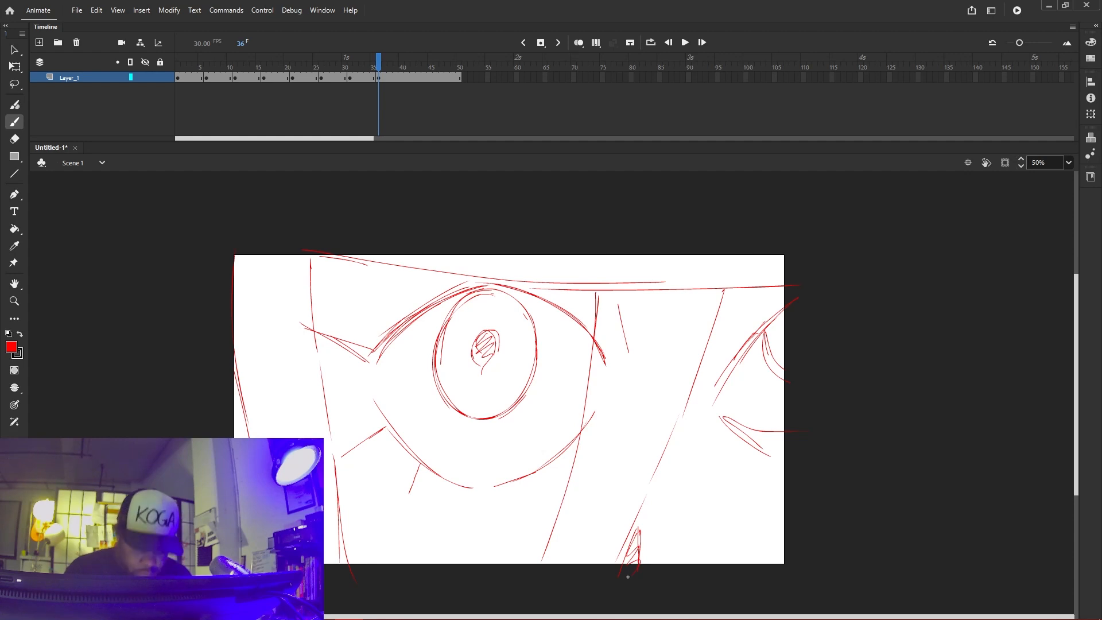
# Insert a blank keyframe at frame 41, five frames after the previous key, and turn on onion skinning
pyautogui.press('.')
pyautogui.press('.')
pyautogui.press('.')
pyautogui.press('.')
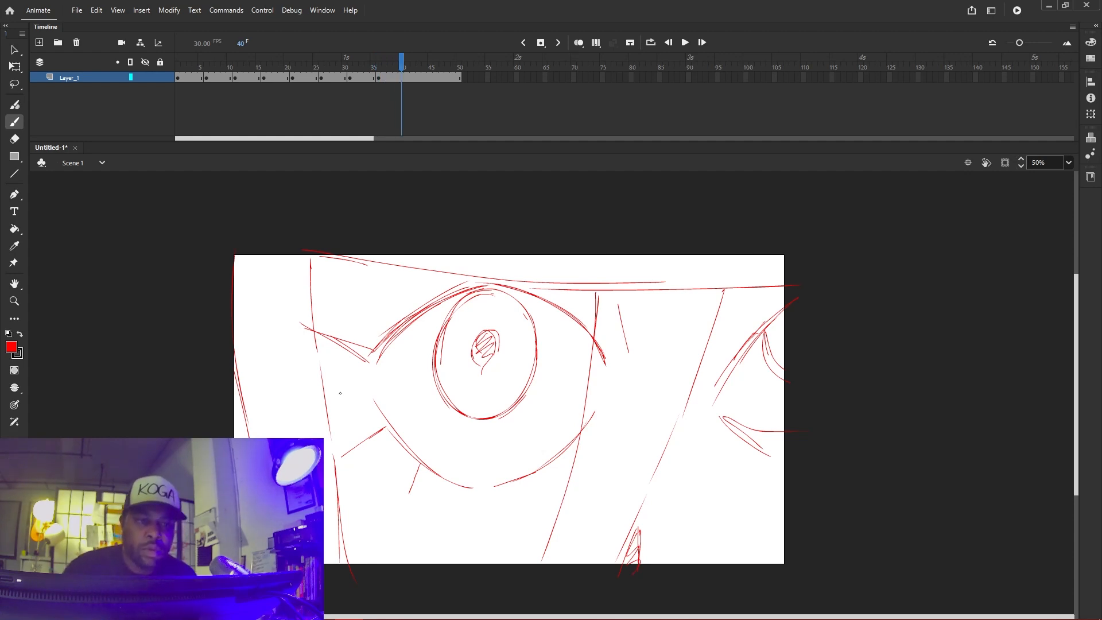
pyautogui.moveTo(401, 58); pyautogui.dragTo(349, 67)
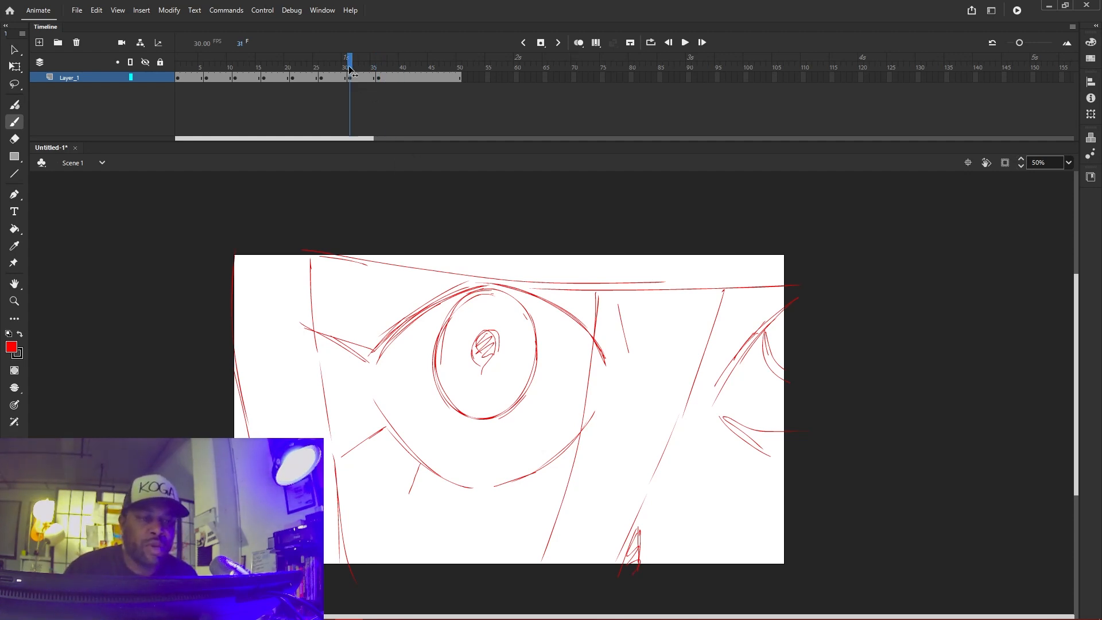
pyautogui.press('.')
pyautogui.press('.')
pyautogui.press('.')
pyautogui.press('.')
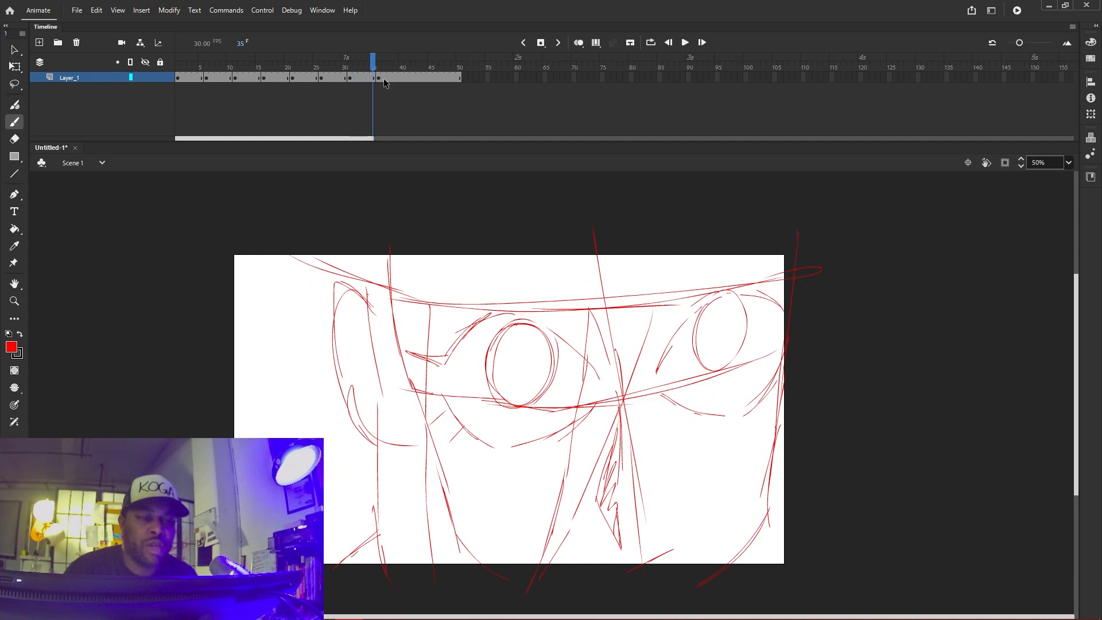
pyautogui.click(377, 81)
pyautogui.press('.')
pyautogui.press('.')
pyautogui.press('.')
pyautogui.press('.')
pyautogui.press('.')
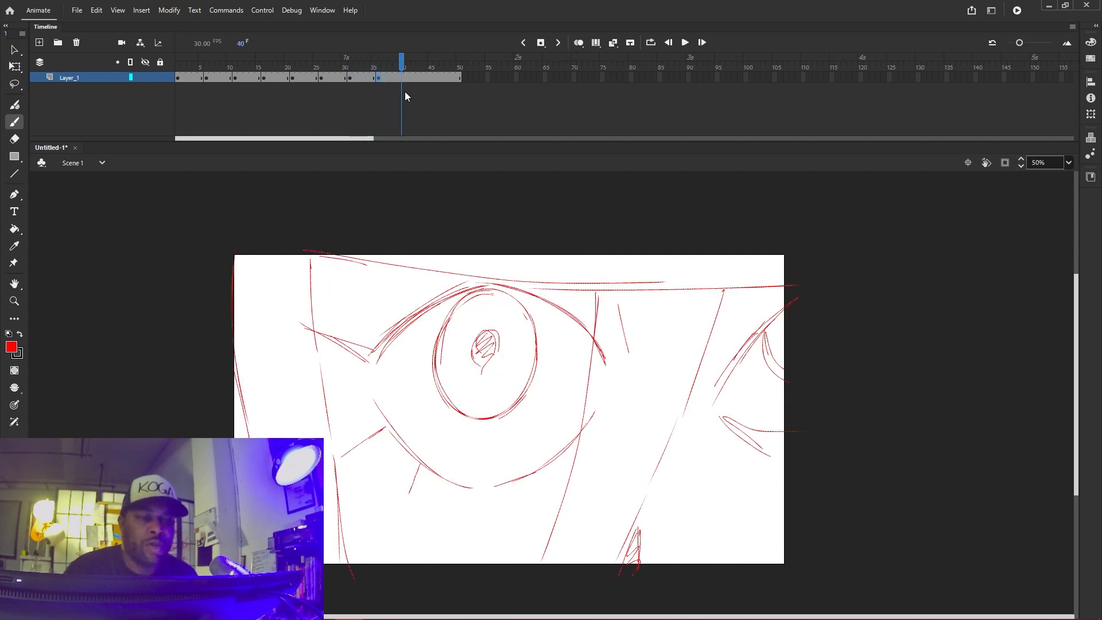
pyautogui.rightClick(407, 77)
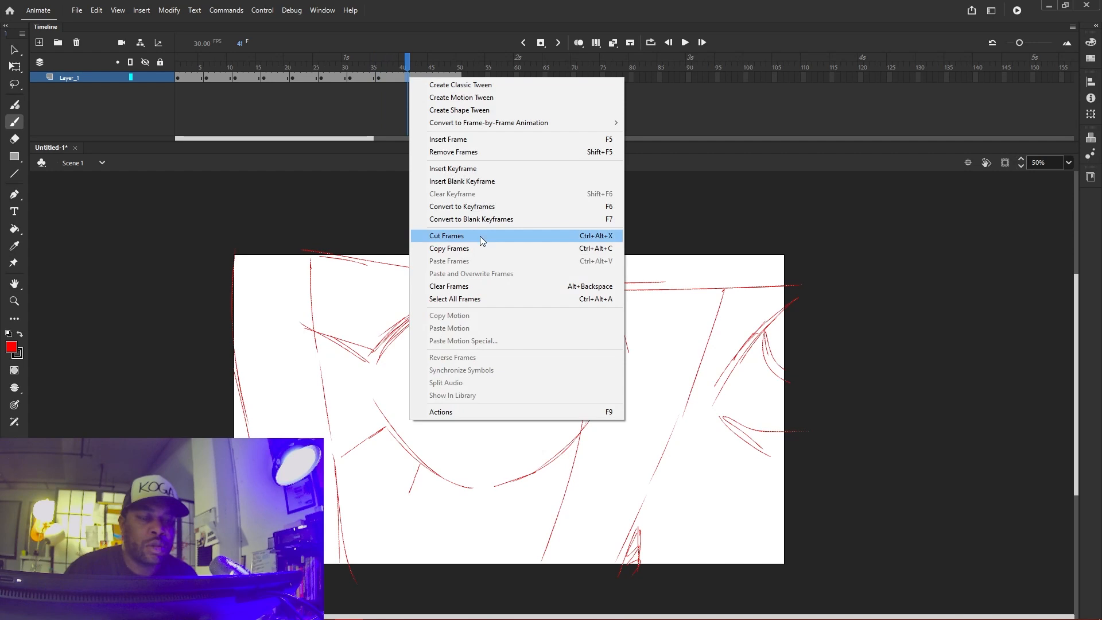
pyautogui.click(483, 181)
pyautogui.press(',')
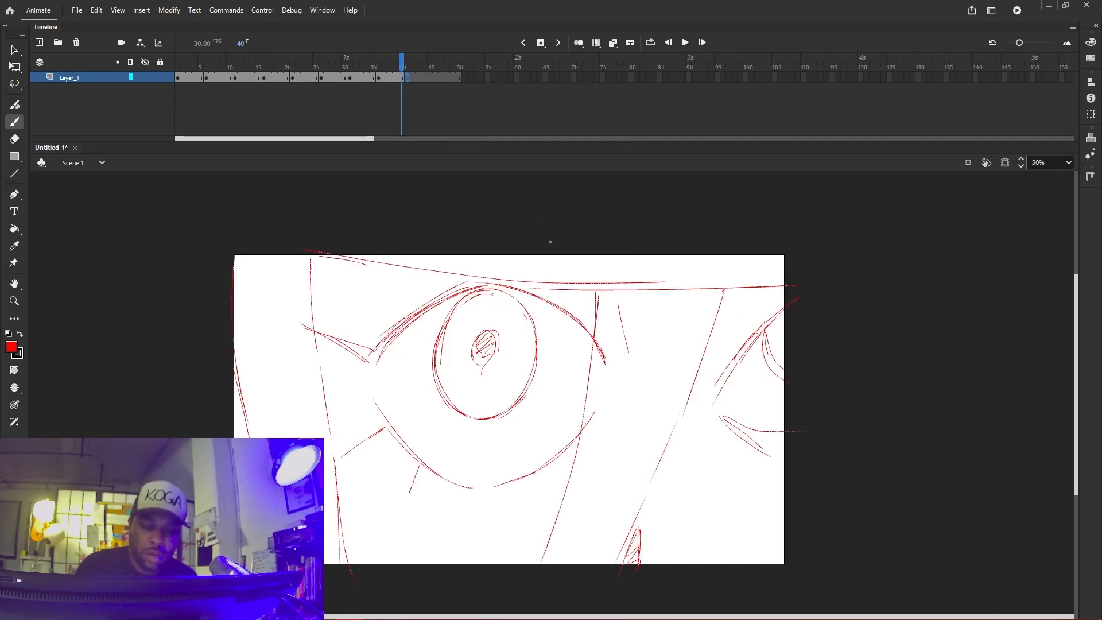
pyautogui.click(579, 43)
pyautogui.press('.')
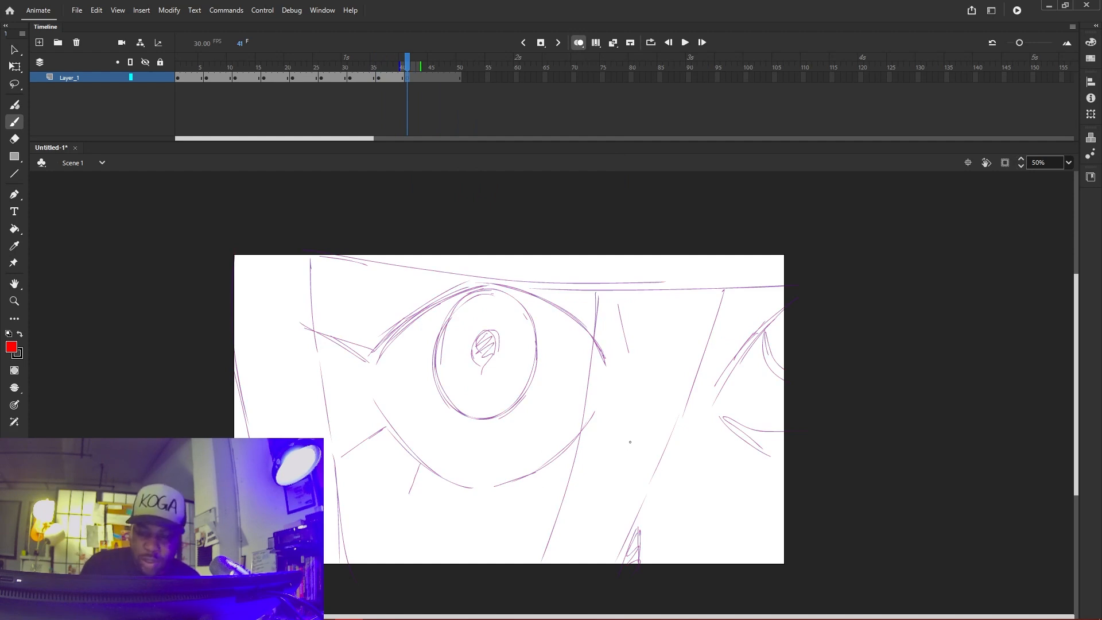
# On frame 41, sketch an enlarged eye outline around the onion-skinned eye, with a wide lower lid and a high upper lid arc
pyautogui.moveTo(658, 424)
pyautogui.mouseDown()
pyautogui.moveTo(567, 517)
pyautogui.moveTo(500, 548)
pyautogui.moveTo(366, 488)
pyautogui.mouseUp()
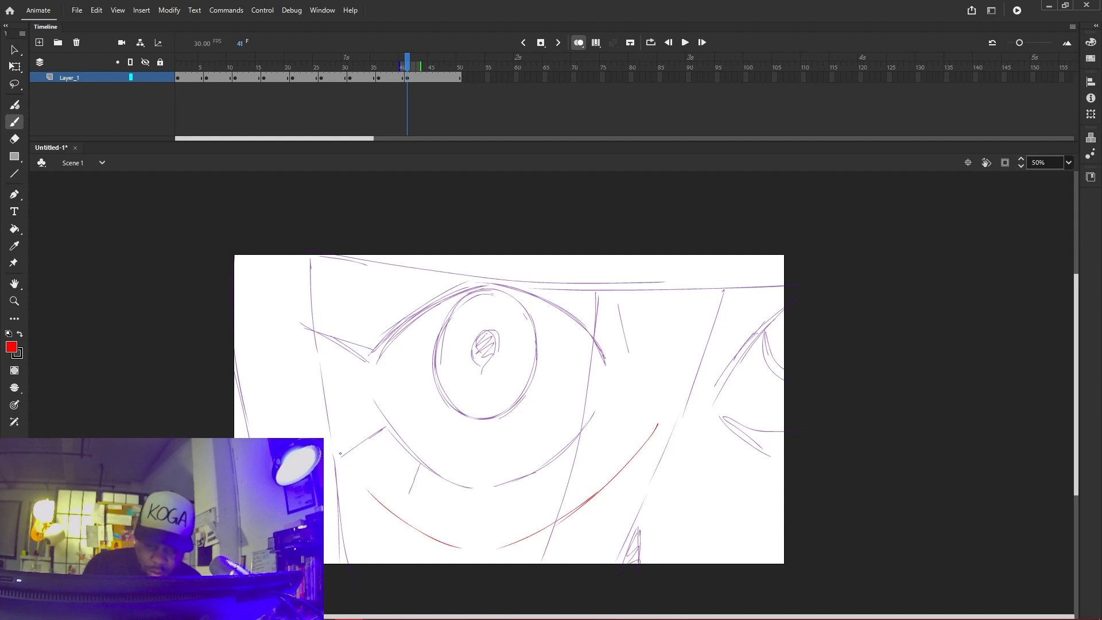
pyautogui.moveTo(428, 534)
pyautogui.mouseDown()
pyautogui.moveTo(338, 445)
pyautogui.moveTo(340, 415)
pyautogui.moveTo(381, 499)
pyautogui.mouseUp()
pyautogui.moveTo(326, 420)
pyautogui.mouseDown()
pyautogui.moveTo(383, 502)
pyautogui.moveTo(374, 496)
pyautogui.mouseUp()
pyautogui.moveTo(338, 338)
pyautogui.mouseDown()
pyautogui.moveTo(372, 281)
pyautogui.moveTo(394, 274)
pyautogui.mouseUp()
pyautogui.moveTo(339, 312); pyautogui.dragTo(417, 255)
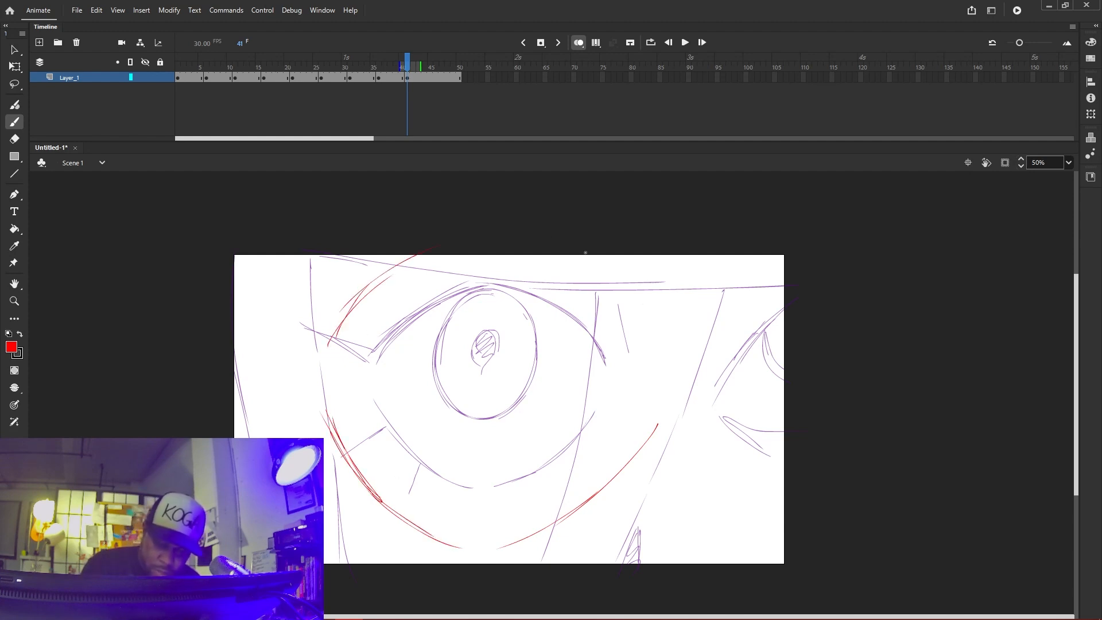
pyautogui.moveTo(672, 367)
pyautogui.mouseDown()
pyautogui.moveTo(610, 274)
pyautogui.moveTo(649, 314)
pyautogui.moveTo(582, 260)
pyautogui.mouseUp()
# Add the large outer lash flick, thicken the lower eyelid and draw short lower lashes on frame 41
pyautogui.moveTo(347, 313)
pyautogui.mouseDown()
pyautogui.moveTo(320, 345)
pyautogui.moveTo(242, 290)
pyautogui.mouseUp()
pyautogui.moveTo(336, 336); pyautogui.dragTo(217, 280)
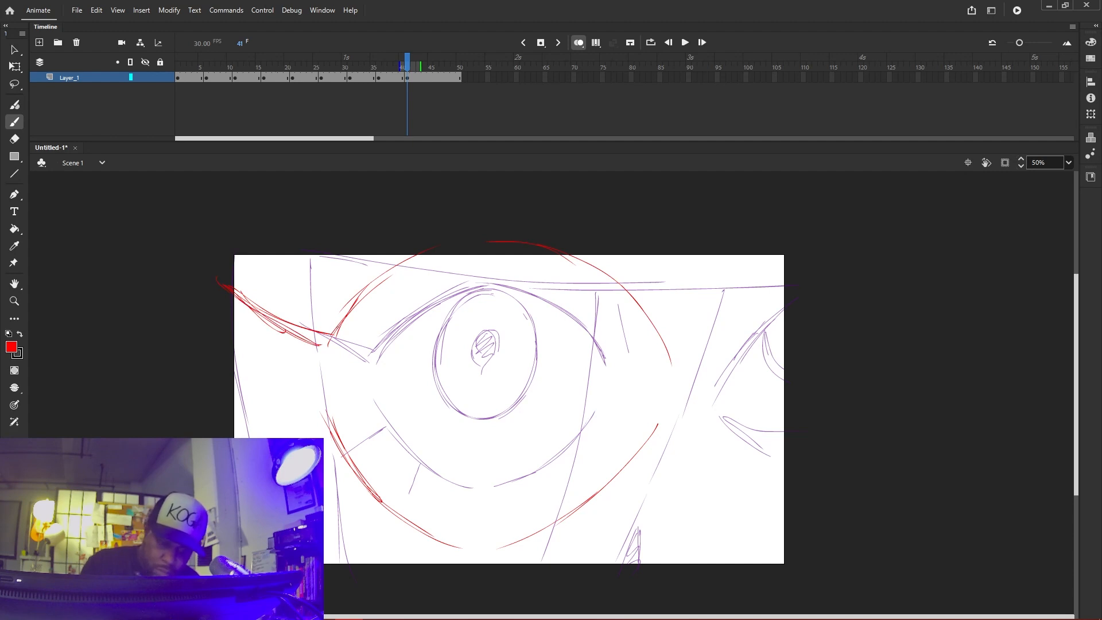
pyautogui.moveTo(327, 434); pyautogui.dragTo(403, 517)
pyautogui.moveTo(348, 461); pyautogui.dragTo(440, 539)
pyautogui.moveTo(376, 509); pyautogui.dragTo(439, 539)
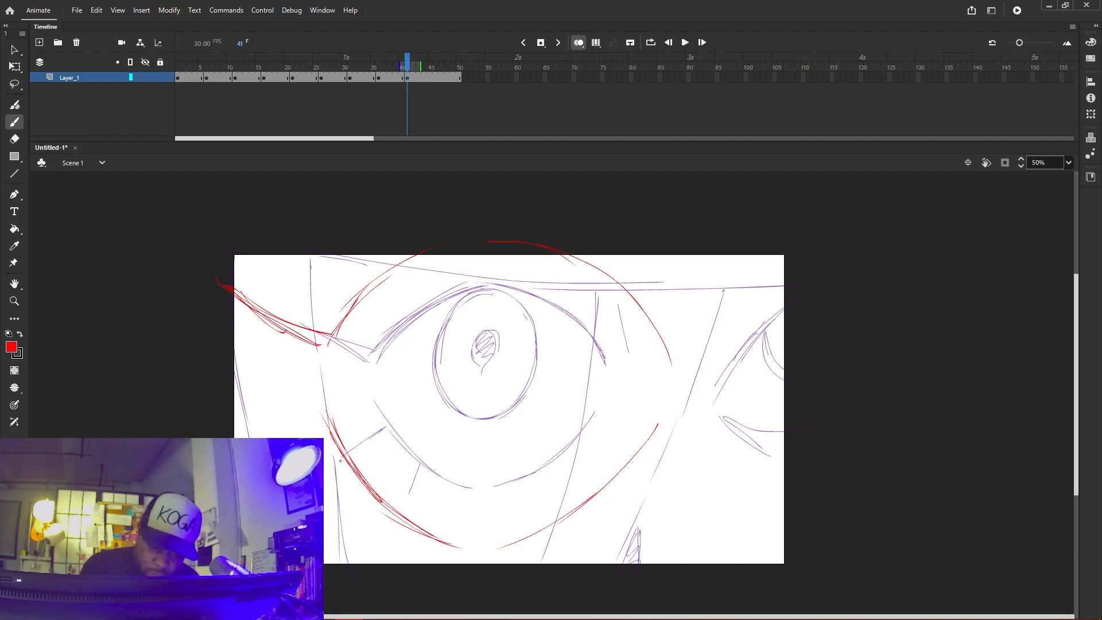
pyautogui.moveTo(376, 506); pyautogui.dragTo(349, 543)
pyautogui.moveTo(592, 499); pyautogui.dragTo(508, 541)
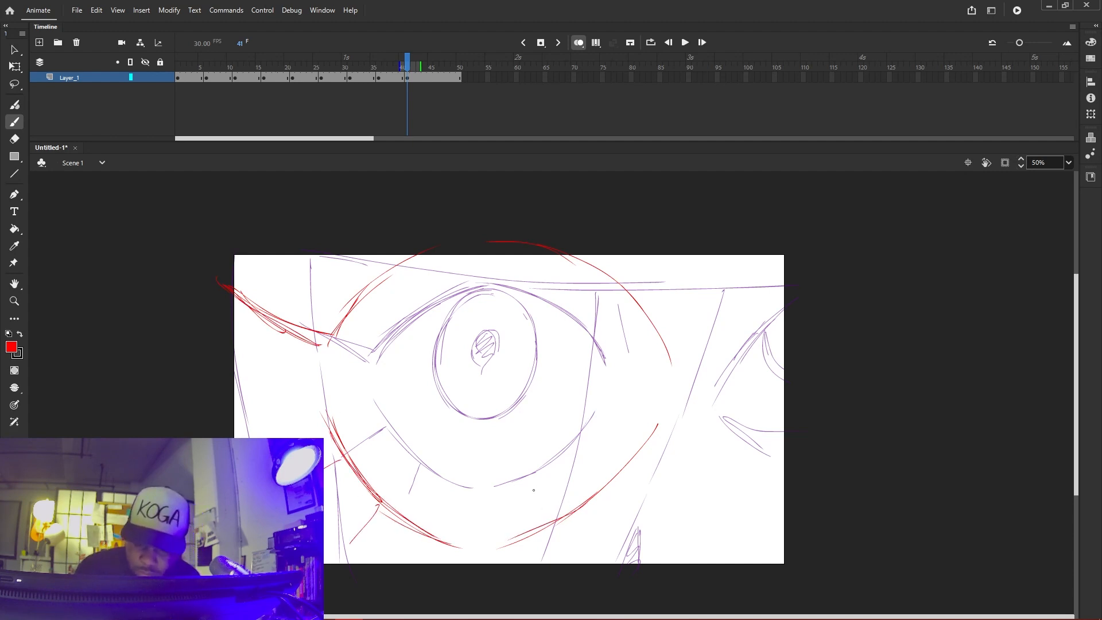
# Sketch the long hair strand lines on both sides of the enlarged eye on frame 41 and check them without onion skin
pyautogui.moveTo(699, 248); pyautogui.dragTo(625, 529)
pyautogui.moveTo(711, 253); pyautogui.dragTo(608, 565)
pyautogui.moveTo(781, 371)
pyautogui.mouseDown()
pyautogui.moveTo(740, 505)
pyautogui.moveTo(696, 587)
pyautogui.mouseUp()
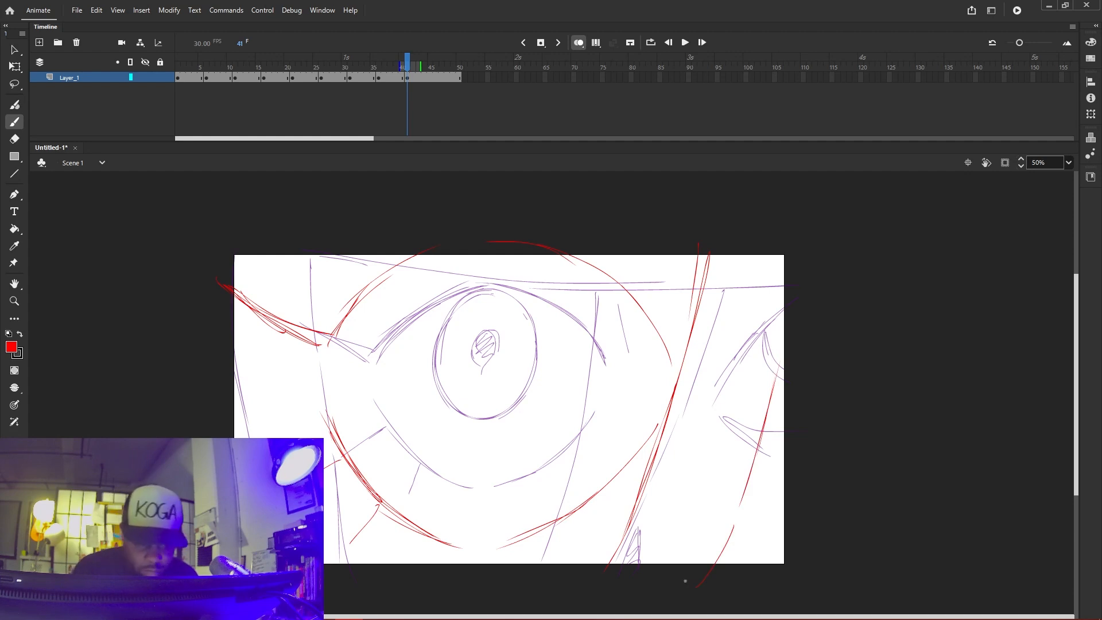
pyautogui.moveTo(240, 248); pyautogui.dragTo(256, 436)
pyautogui.moveTo(245, 256); pyautogui.dragTo(258, 438)
pyautogui.hotkey('alt', 'shift', 'o')
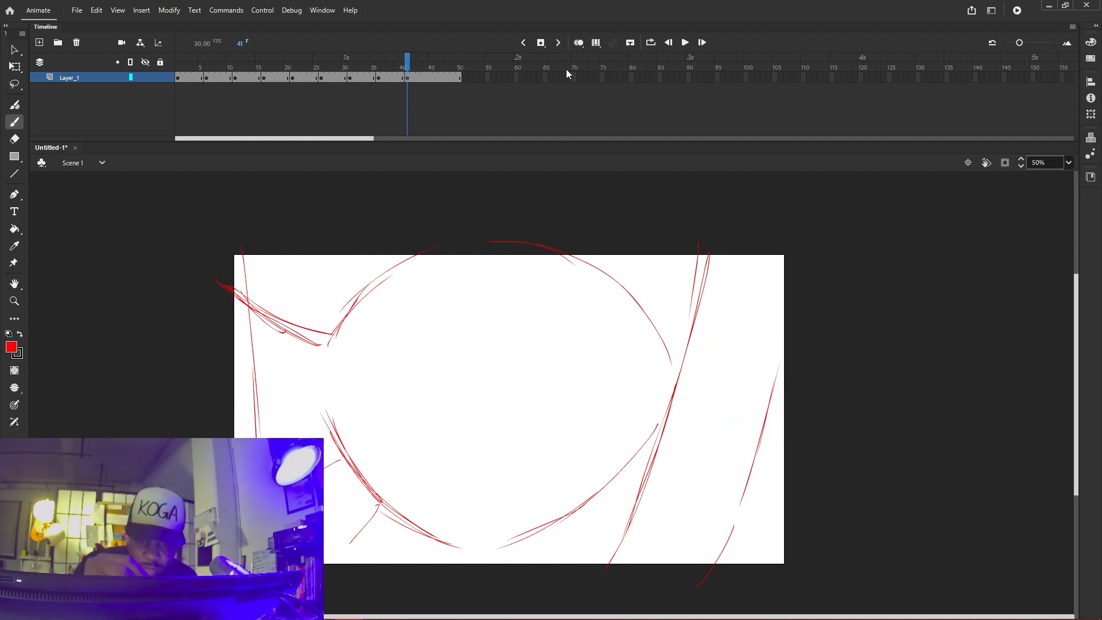
pyautogui.hotkey('alt', 'shift', 'o')
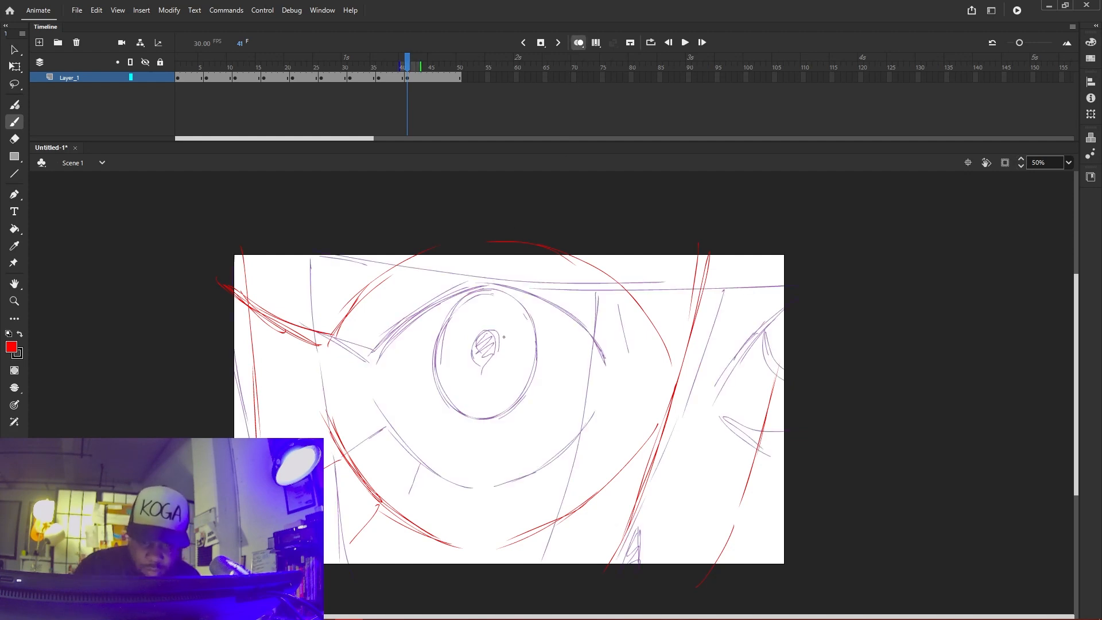
# With onion skinning off, draw a large oval iris on frame 41 and add short radiating strokes inside it
pyautogui.click(580, 46)
pyautogui.moveTo(419, 374); pyautogui.dragTo(421, 393)
pyautogui.moveTo(491, 262); pyautogui.dragTo(493, 462)
pyautogui.moveTo(572, 359)
pyautogui.mouseDown()
pyautogui.moveTo(442, 274)
pyautogui.moveTo(572, 355)
pyautogui.moveTo(437, 445)
pyautogui.moveTo(468, 264)
pyautogui.moveTo(568, 290)
pyautogui.moveTo(427, 356)
pyautogui.mouseUp()
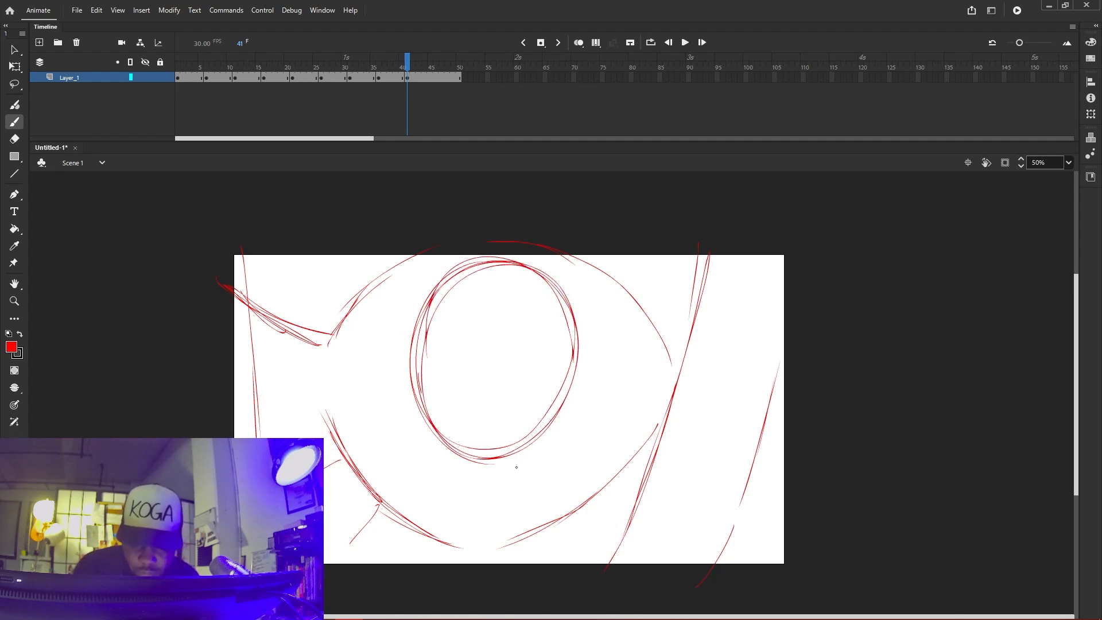
pyautogui.moveTo(480, 283)
pyautogui.mouseDown()
pyautogui.moveTo(497, 306)
pyautogui.moveTo(491, 356)
pyautogui.mouseUp()
pyautogui.moveTo(493, 341)
pyautogui.mouseDown()
pyautogui.moveTo(501, 347)
pyautogui.moveTo(537, 319)
pyautogui.mouseUp()
pyautogui.moveTo(477, 374)
pyautogui.mouseDown()
pyautogui.moveTo(466, 388)
pyautogui.moveTo(501, 410)
pyautogui.mouseUp()
# Insert a blank keyframe at frame 46 and turn on onion skinning
pyautogui.press('.')
pyautogui.press('.')
pyautogui.press('.')
pyautogui.press('.')
pyautogui.press('.')
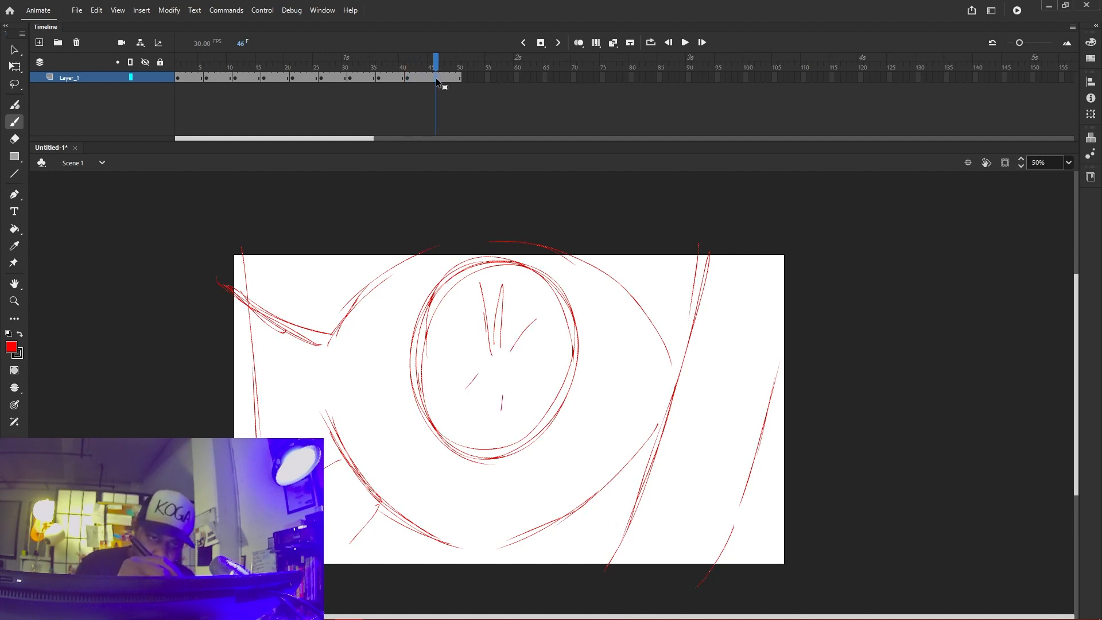
pyautogui.rightClick(439, 79)
pyautogui.click(511, 183)
pyautogui.hotkey('alt', 'shift', 'o')
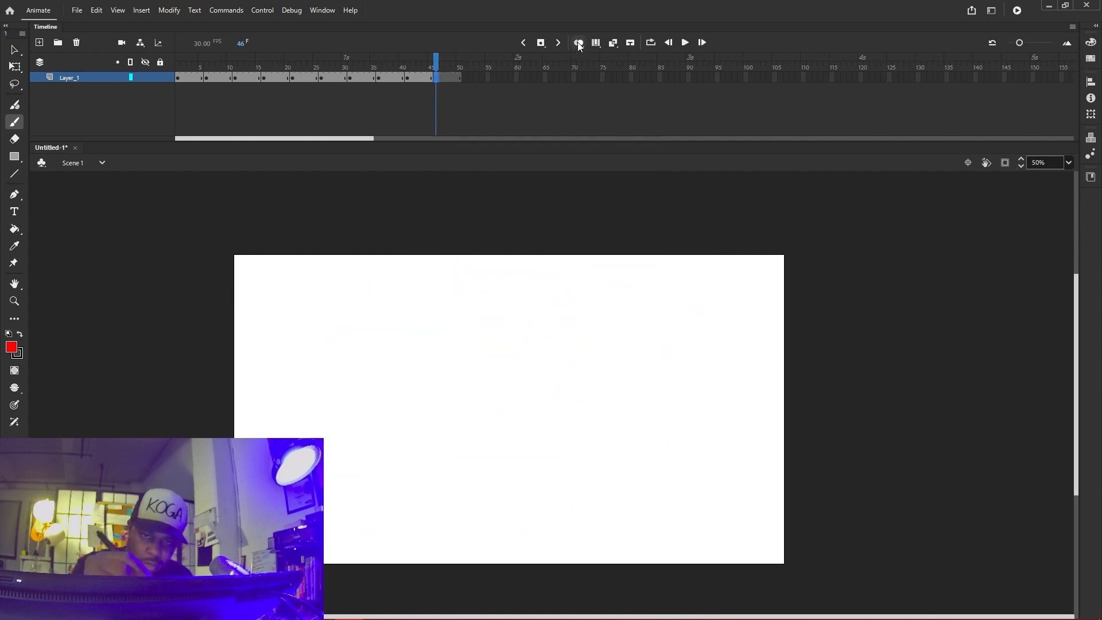
# On frame 46, draw a much larger iris circle around the onion-skinned iris, running past the top of the stage
pyautogui.moveTo(371, 260)
pyautogui.mouseDown()
pyautogui.moveTo(341, 293)
pyautogui.moveTo(450, 528)
pyautogui.moveTo(525, 526)
pyautogui.mouseUp()
pyautogui.moveTo(540, 519)
pyautogui.mouseDown()
pyautogui.moveTo(641, 321)
pyautogui.moveTo(585, 251)
pyautogui.mouseUp()
pyautogui.moveTo(589, 253)
pyautogui.mouseDown()
pyautogui.moveTo(623, 409)
pyautogui.moveTo(379, 504)
pyautogui.moveTo(379, 242)
pyautogui.moveTo(495, 533)
pyautogui.moveTo(572, 249)
pyautogui.mouseUp()
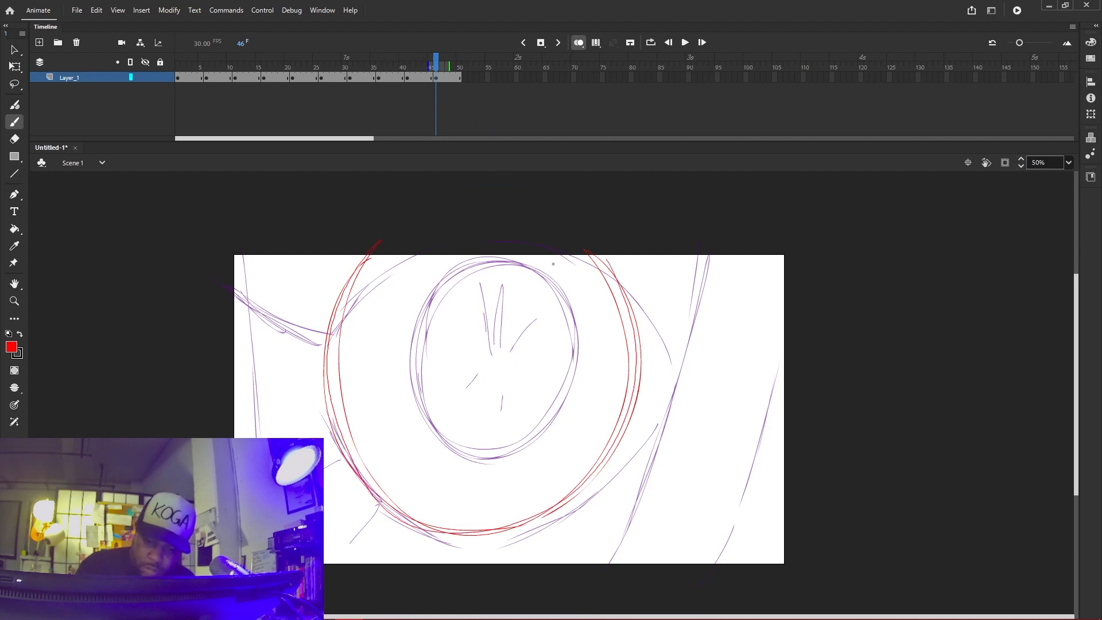
# Add radiating strokes around the inside of the enlarged iris on frame 46
pyautogui.moveTo(474, 423)
pyautogui.mouseDown()
pyautogui.moveTo(459, 519)
pyautogui.moveTo(447, 501)
pyautogui.mouseUp()
pyautogui.moveTo(502, 433); pyautogui.dragTo(521, 499)
pyautogui.moveTo(596, 309); pyautogui.dragTo(565, 335)
pyautogui.moveTo(548, 327); pyautogui.dragTo(523, 352)
pyautogui.moveTo(595, 280); pyautogui.dragTo(537, 339)
pyautogui.moveTo(508, 255); pyautogui.dragTo(503, 303)
pyautogui.moveTo(380, 260); pyautogui.dragTo(416, 331)
pyautogui.moveTo(379, 290); pyautogui.dragTo(417, 334)
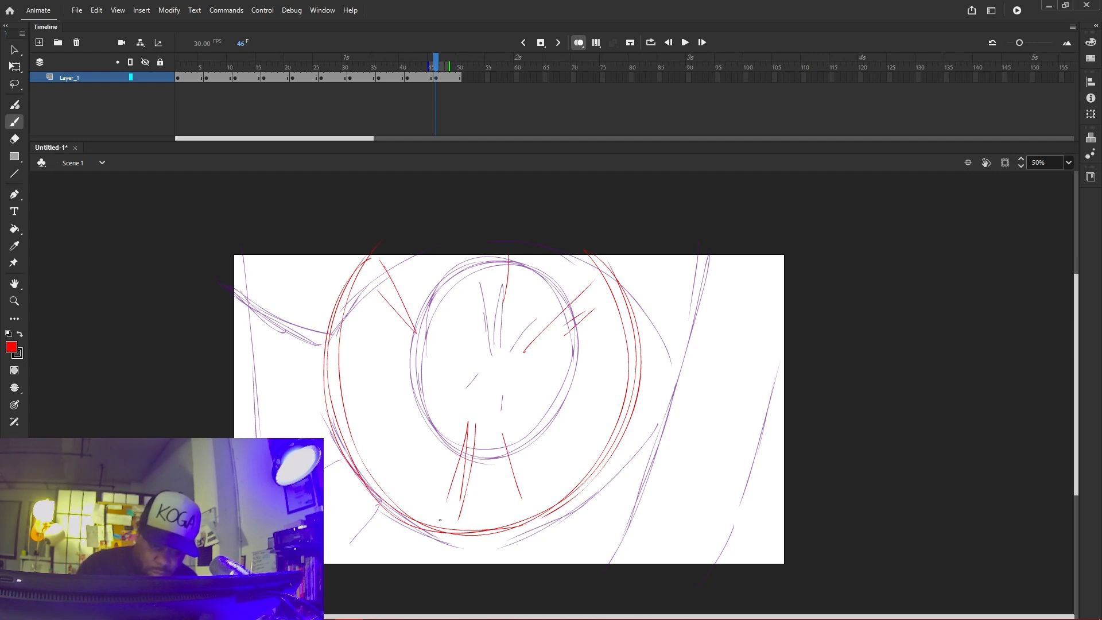
# Sketch the eyelid arcs cutting across the stage corners around the iris on frame 46
pyautogui.moveTo(269, 251)
pyautogui.mouseDown()
pyautogui.moveTo(217, 307)
pyautogui.moveTo(295, 217)
pyautogui.mouseUp()
pyautogui.moveTo(658, 214)
pyautogui.mouseDown()
pyautogui.moveTo(728, 253)
pyautogui.moveTo(775, 317)
pyautogui.mouseUp()
pyautogui.moveTo(680, 229); pyautogui.dragTo(775, 304)
pyautogui.moveTo(715, 259); pyautogui.dragTo(769, 313)
pyautogui.moveTo(750, 476); pyautogui.dragTo(552, 592)
pyautogui.moveTo(735, 497)
pyautogui.mouseDown()
pyautogui.moveTo(608, 560)
pyautogui.moveTo(631, 555)
pyautogui.mouseUp()
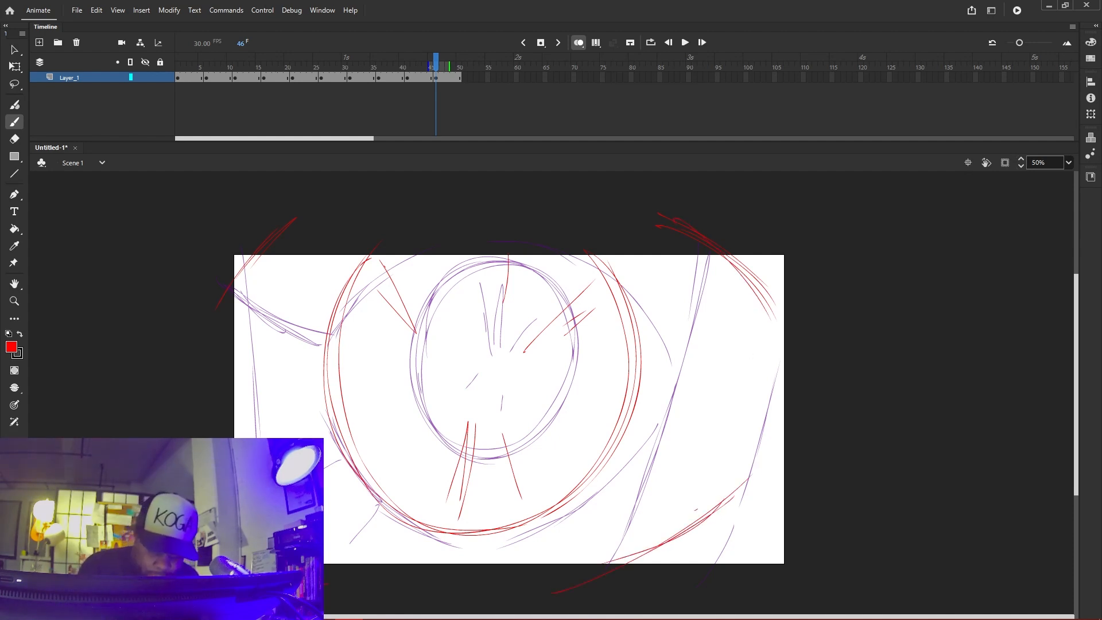
# Turn off onion skinning and play back the animation to check the zoom into the eye
pyautogui.click(579, 43)
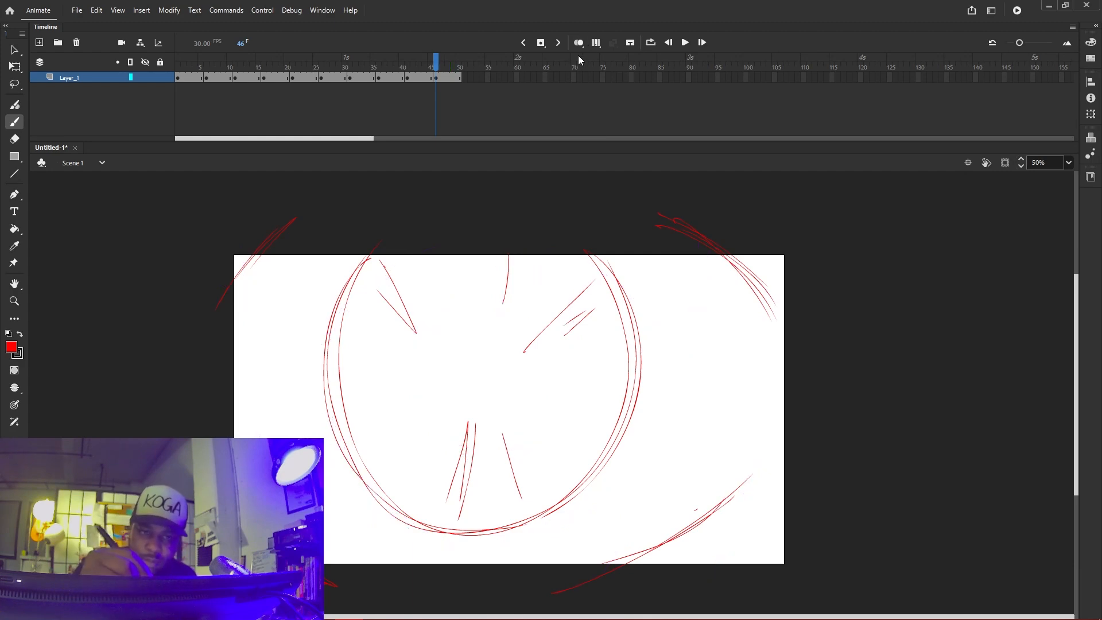
pyautogui.press('Return')
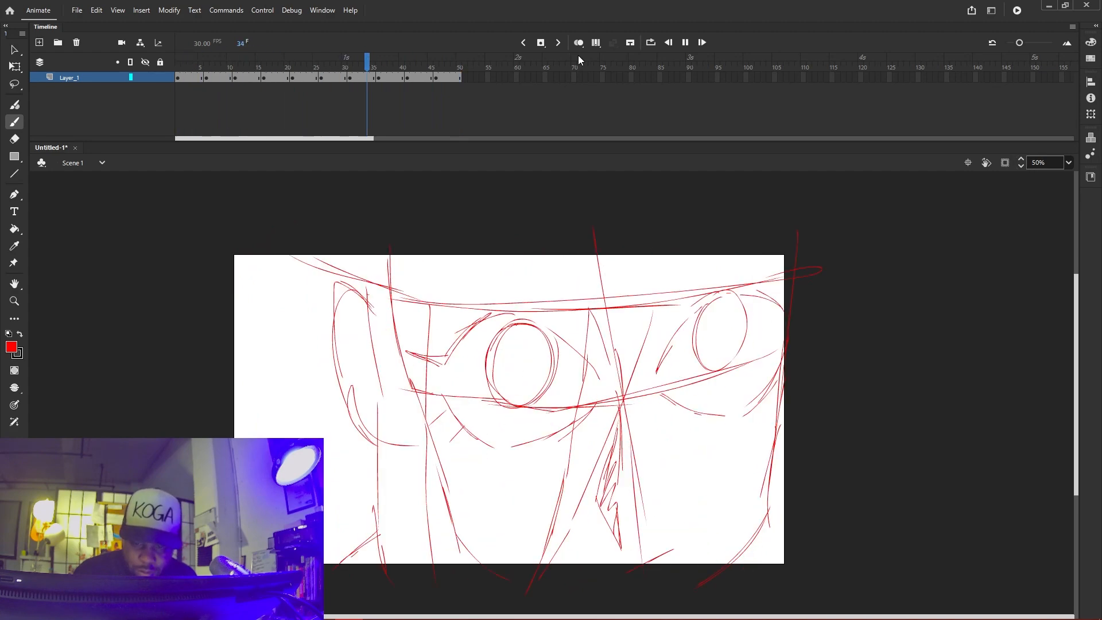
# Insert a blank keyframe at frame 51 and turn on onion skinning
pyautogui.click(465, 77)
pyautogui.rightClick(465, 77)
pyautogui.click(512, 183)
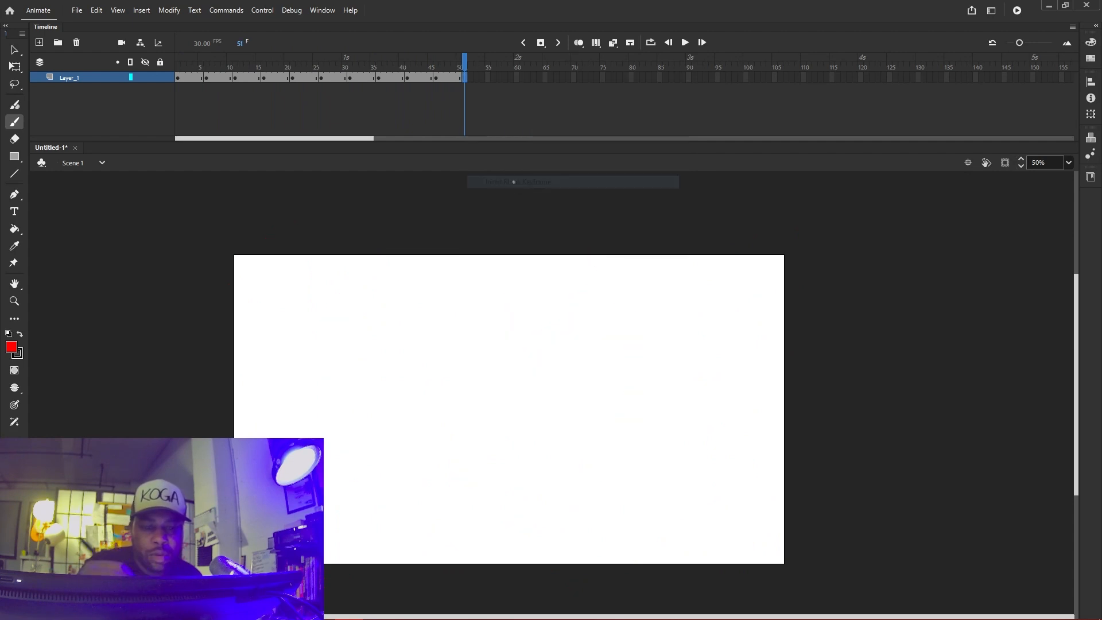
pyautogui.click(579, 43)
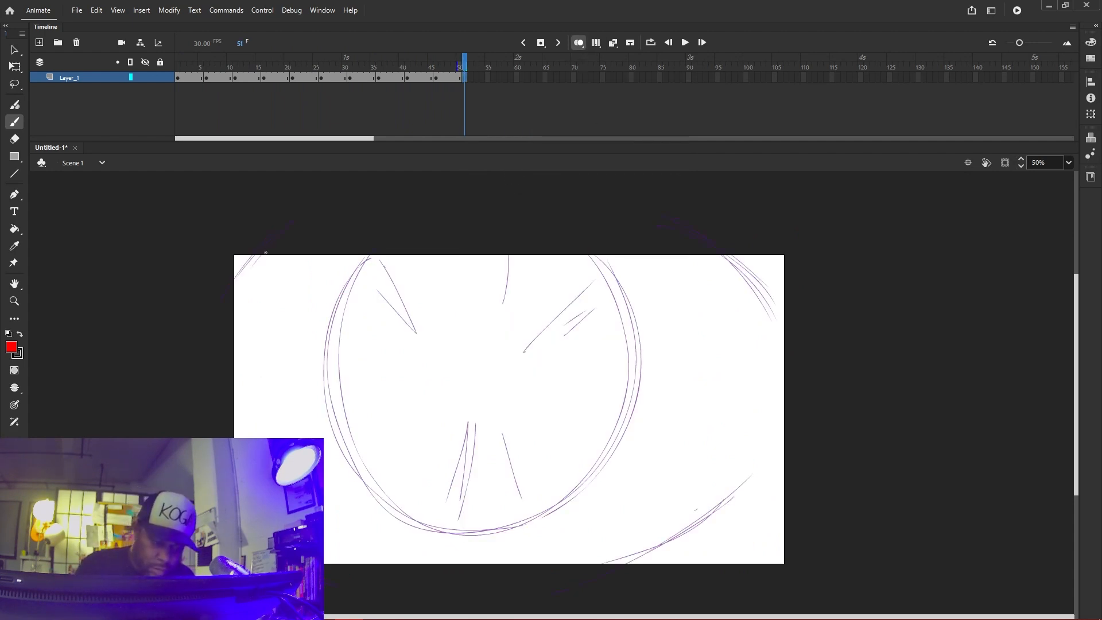
# On frame 51, sketch the iris outline enlarged to nearly the full stage width, running past its upper and lower edges
pyautogui.moveTo(270, 248)
pyautogui.mouseDown()
pyautogui.moveTo(247, 367)
pyautogui.moveTo(258, 437)
pyautogui.moveTo(393, 583)
pyautogui.mouseUp()
pyautogui.moveTo(618, 575)
pyautogui.mouseDown()
pyautogui.moveTo(701, 505)
pyautogui.moveTo(669, 234)
pyautogui.moveTo(742, 396)
pyautogui.moveTo(631, 578)
pyautogui.moveTo(675, 543)
pyautogui.moveTo(664, 222)
pyautogui.mouseUp()
pyautogui.moveTo(276, 249)
pyautogui.mouseDown()
pyautogui.moveTo(267, 276)
pyautogui.moveTo(373, 588)
pyautogui.mouseUp()
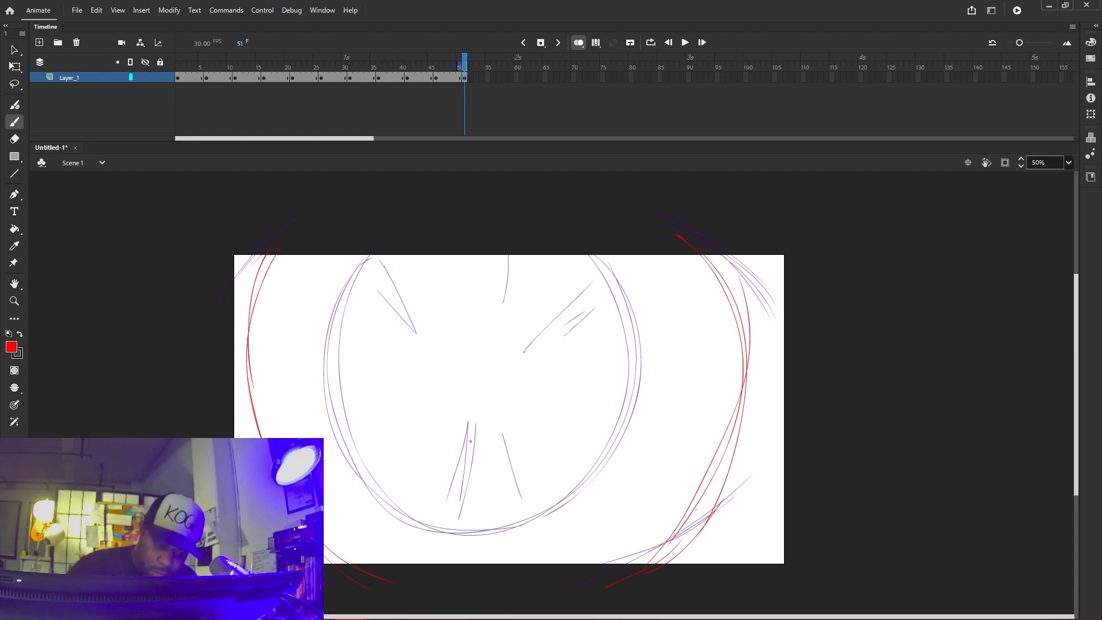
# Hold the frame 51 drawing through frame 56 and insert a blank keyframe at frame 57
pyautogui.click(496, 95)
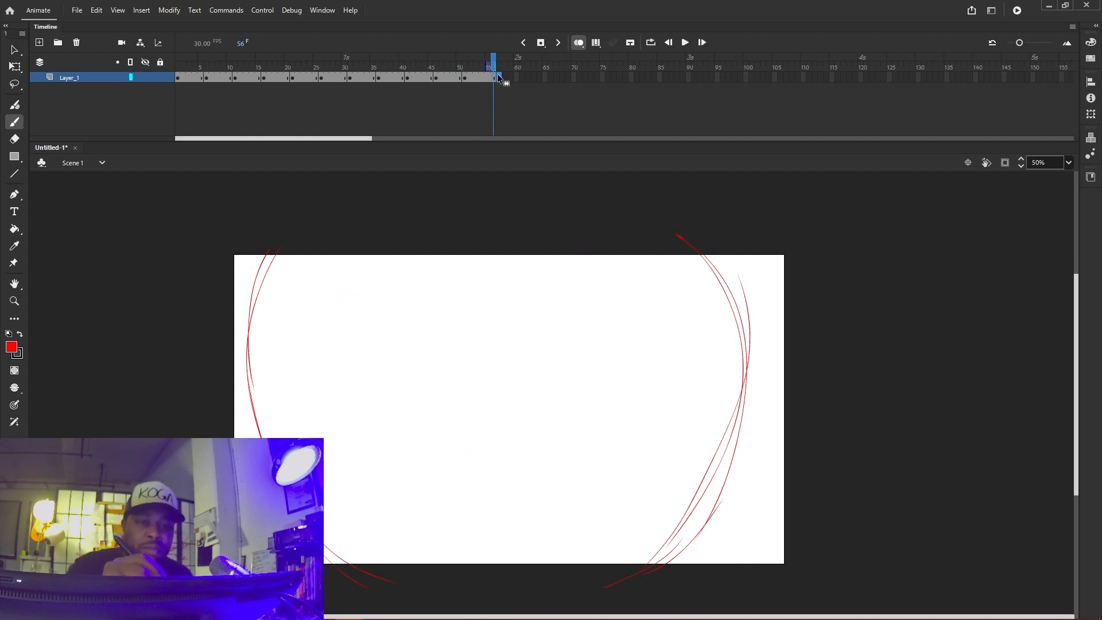
pyautogui.rightClick(499, 80)
pyautogui.click(550, 178)
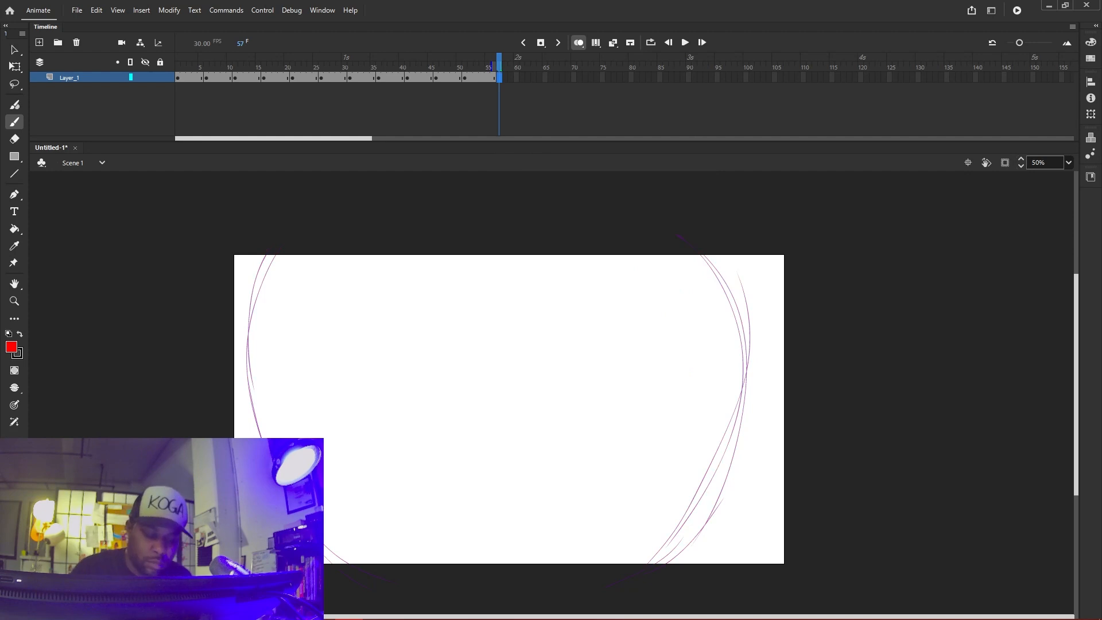
# Sketch short diagonal strokes at the stage's upper-left corner on frame 57
pyautogui.moveTo(234, 268)
pyautogui.mouseDown()
pyautogui.moveTo(265, 308)
pyautogui.moveTo(241, 230)
pyautogui.mouseUp()
pyautogui.moveTo(261, 258); pyautogui.dragTo(310, 332)
pyautogui.moveTo(222, 310); pyautogui.dragTo(262, 343)
# Return to the drawing held through frame 56 and sketch straight strokes radiating from the centre inside the large iris outline
pyautogui.press(',')
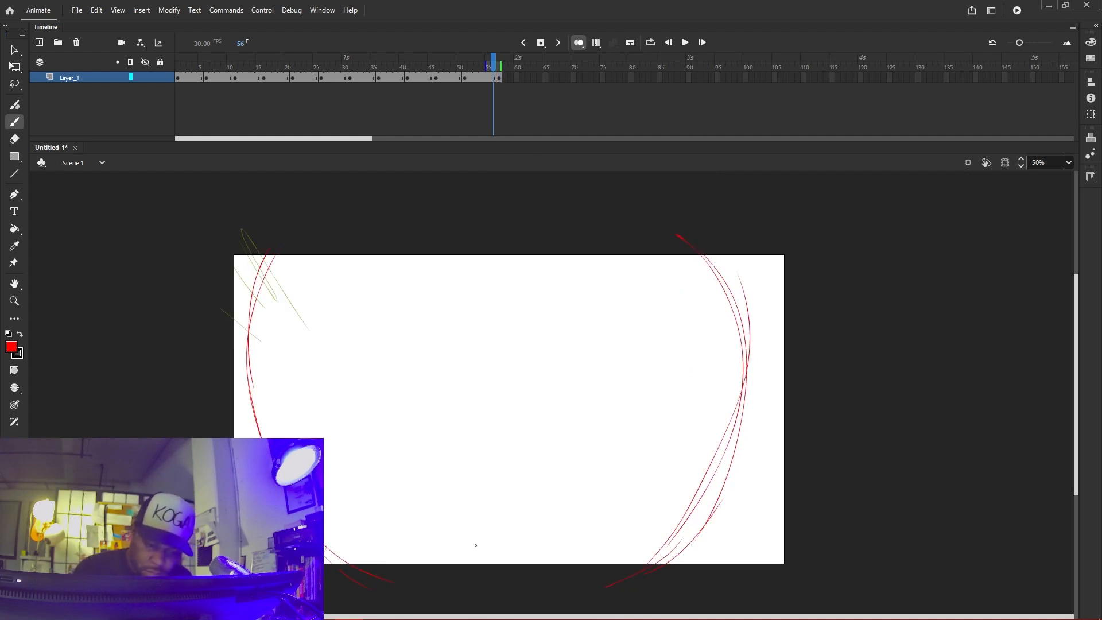
pyautogui.moveTo(383, 534)
pyautogui.mouseDown()
pyautogui.moveTo(345, 565)
pyautogui.moveTo(439, 481)
pyautogui.mouseUp()
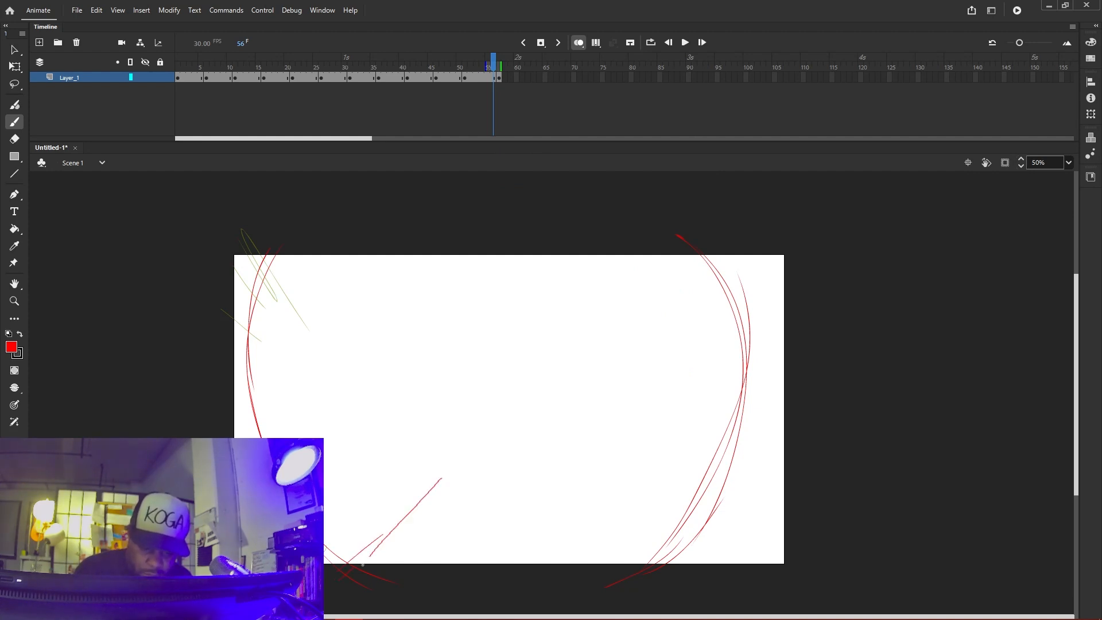
pyautogui.moveTo(408, 519); pyautogui.dragTo(436, 566)
pyautogui.moveTo(520, 478); pyautogui.dragTo(527, 572)
pyautogui.moveTo(580, 451)
pyautogui.mouseDown()
pyautogui.moveTo(689, 459)
pyautogui.moveTo(631, 450)
pyautogui.mouseUp()
pyautogui.moveTo(551, 449); pyautogui.dragTo(669, 413)
pyautogui.moveTo(649, 257); pyautogui.dragTo(591, 311)
pyautogui.moveTo(476, 237); pyautogui.dragTo(475, 332)
pyautogui.moveTo(447, 208); pyautogui.dragTo(451, 290)
pyautogui.moveTo(376, 261); pyautogui.dragTo(429, 327)
# On frame 57, sketch outward-pointing strokes along the stage's right edge and at its lower-right corner
pyautogui.press('.')
pyautogui.moveTo(764, 244); pyautogui.dragTo(696, 281)
pyautogui.moveTo(739, 275)
pyautogui.mouseDown()
pyautogui.moveTo(725, 283)
pyautogui.moveTo(852, 251)
pyautogui.mouseUp()
pyautogui.moveTo(741, 323); pyautogui.dragTo(784, 313)
pyautogui.moveTo(730, 402); pyautogui.dragTo(830, 415)
pyautogui.moveTo(809, 416); pyautogui.dragTo(741, 423)
pyautogui.moveTo(746, 425); pyautogui.dragTo(803, 434)
pyautogui.moveTo(706, 479); pyautogui.dragTo(798, 528)
pyautogui.moveTo(655, 532); pyautogui.dragTo(692, 582)
pyautogui.moveTo(621, 539)
pyautogui.mouseDown()
pyautogui.moveTo(672, 566)
pyautogui.moveTo(634, 577)
pyautogui.mouseUp()
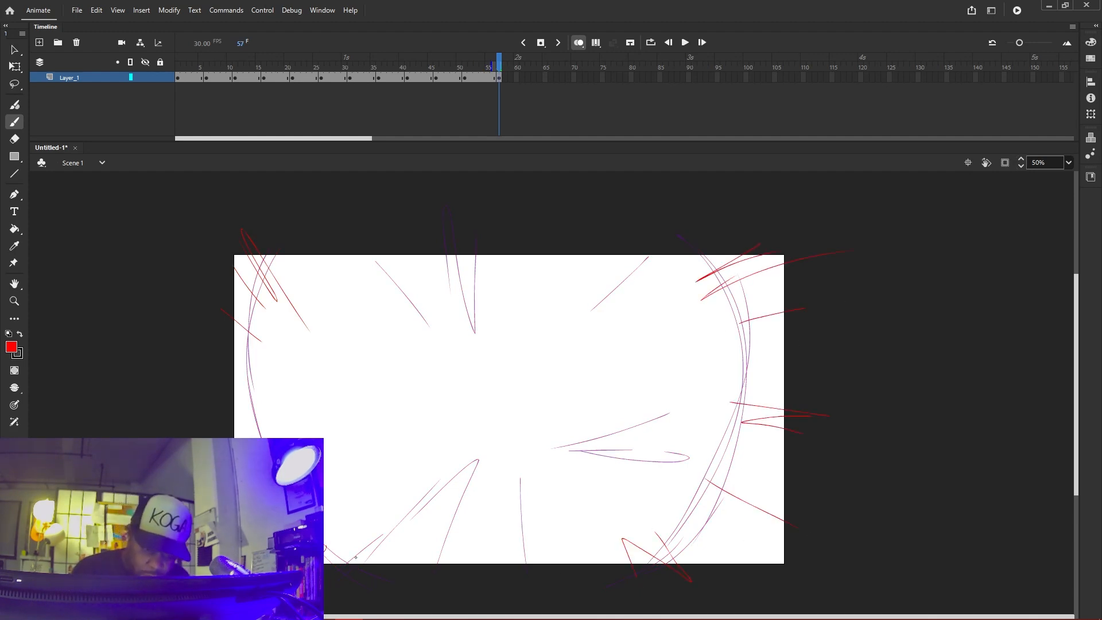
# Add shorter radiating strokes around the middle of the stage on frame 57, leaving the centre empty
pyautogui.moveTo(359, 492)
pyautogui.mouseDown()
pyautogui.moveTo(439, 436)
pyautogui.moveTo(345, 486)
pyautogui.mouseUp()
pyautogui.moveTo(486, 471); pyautogui.dragTo(474, 533)
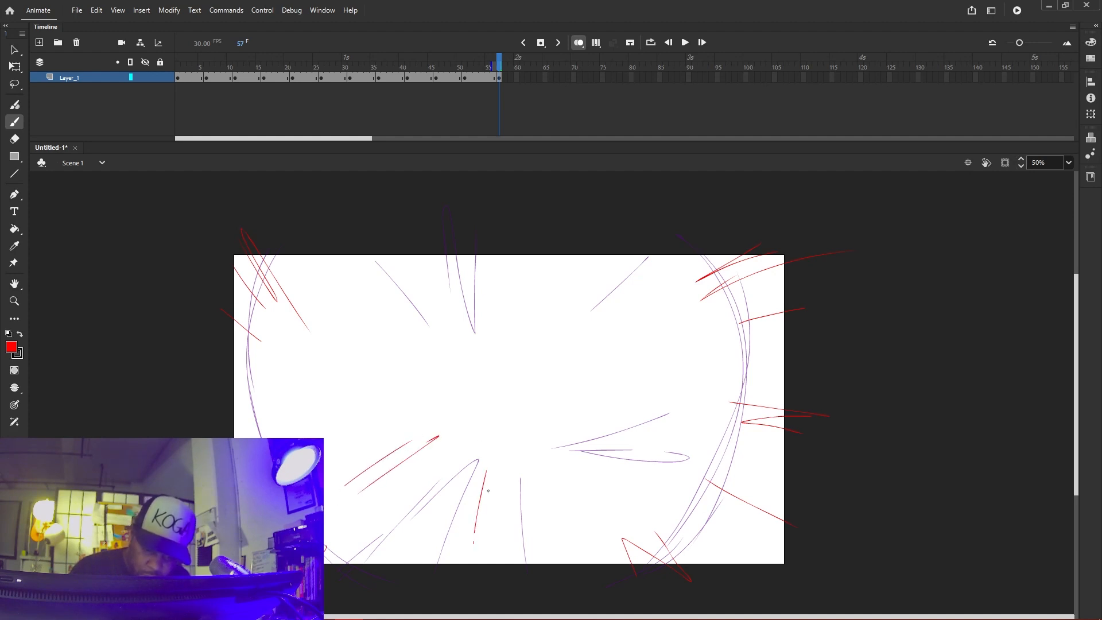
pyautogui.moveTo(443, 293); pyautogui.dragTo(455, 328)
pyautogui.moveTo(428, 253)
pyautogui.mouseDown()
pyautogui.moveTo(451, 313)
pyautogui.moveTo(436, 308)
pyautogui.mouseUp()
pyautogui.moveTo(420, 282); pyautogui.dragTo(438, 323)
pyautogui.moveTo(548, 252); pyautogui.dragTo(548, 298)
pyautogui.moveTo(660, 286); pyautogui.dragTo(593, 334)
pyautogui.moveTo(682, 276); pyautogui.dragTo(640, 307)
pyautogui.moveTo(612, 385); pyautogui.dragTo(646, 376)
# Insert a blank keyframe at frame 62 and sketch sparse radiating strokes along the stage's edges and corners
pyautogui.moveTo(505, 77); pyautogui.dragTo(529, 80)
pyautogui.rightClick(529, 80)
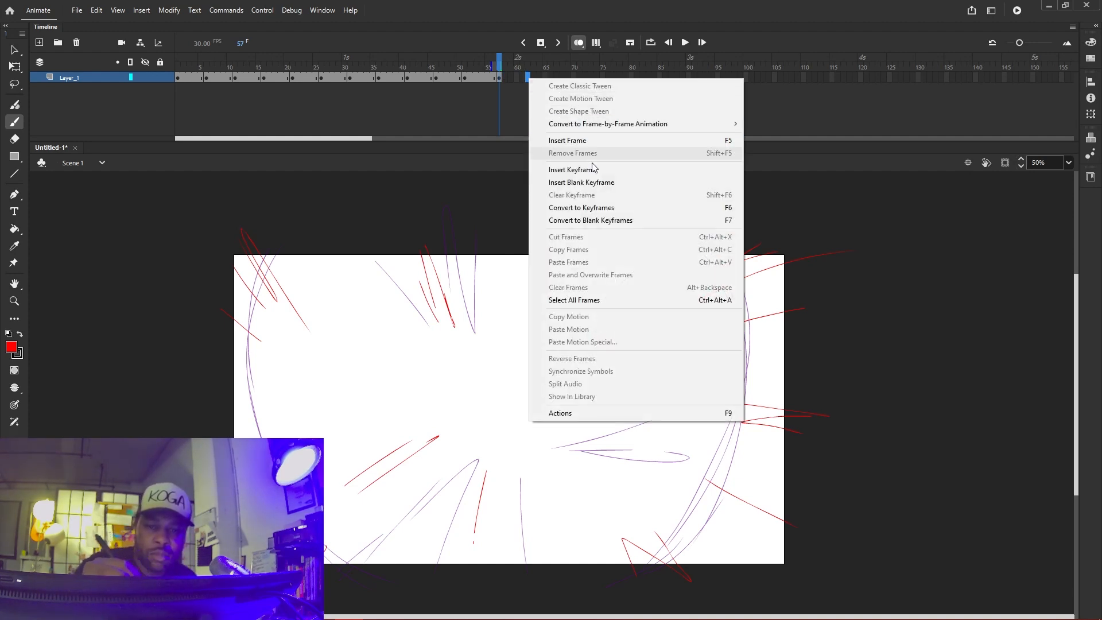
pyautogui.click(591, 184)
pyautogui.moveTo(769, 256); pyautogui.dragTo(693, 296)
pyautogui.moveTo(811, 261); pyautogui.dragTo(751, 293)
pyautogui.moveTo(284, 217); pyautogui.dragTo(328, 287)
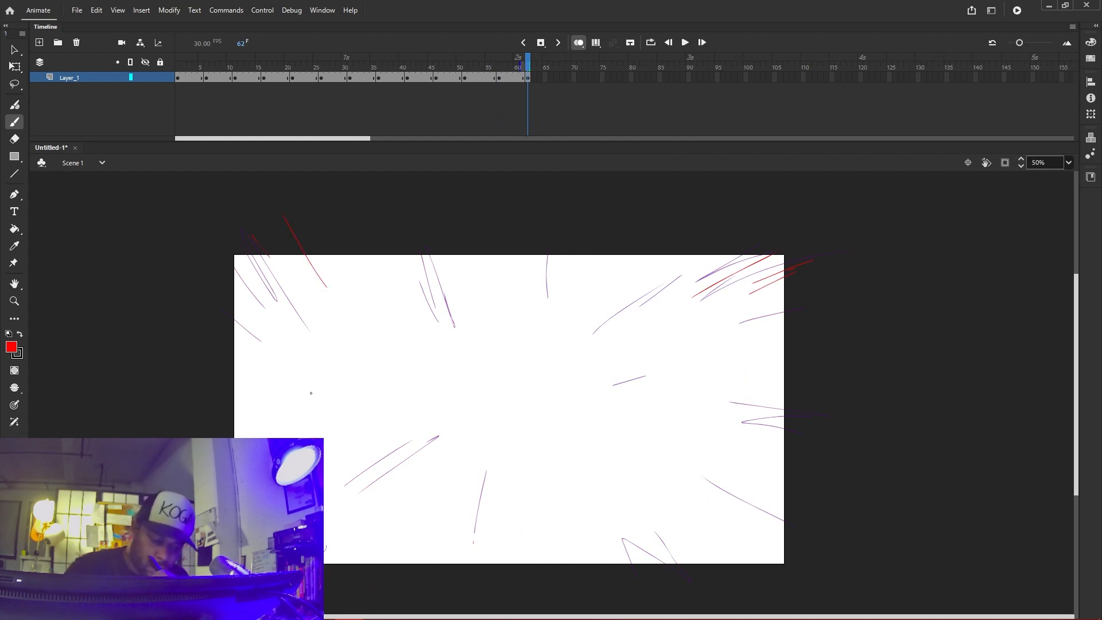
pyautogui.moveTo(454, 537); pyautogui.dragTo(442, 584)
pyautogui.moveTo(474, 523); pyautogui.dragTo(471, 581)
pyautogui.moveTo(624, 539); pyautogui.dragTo(632, 572)
pyautogui.moveTo(715, 543); pyautogui.dragTo(748, 570)
pyautogui.moveTo(501, 235); pyautogui.dragTo(502, 267)
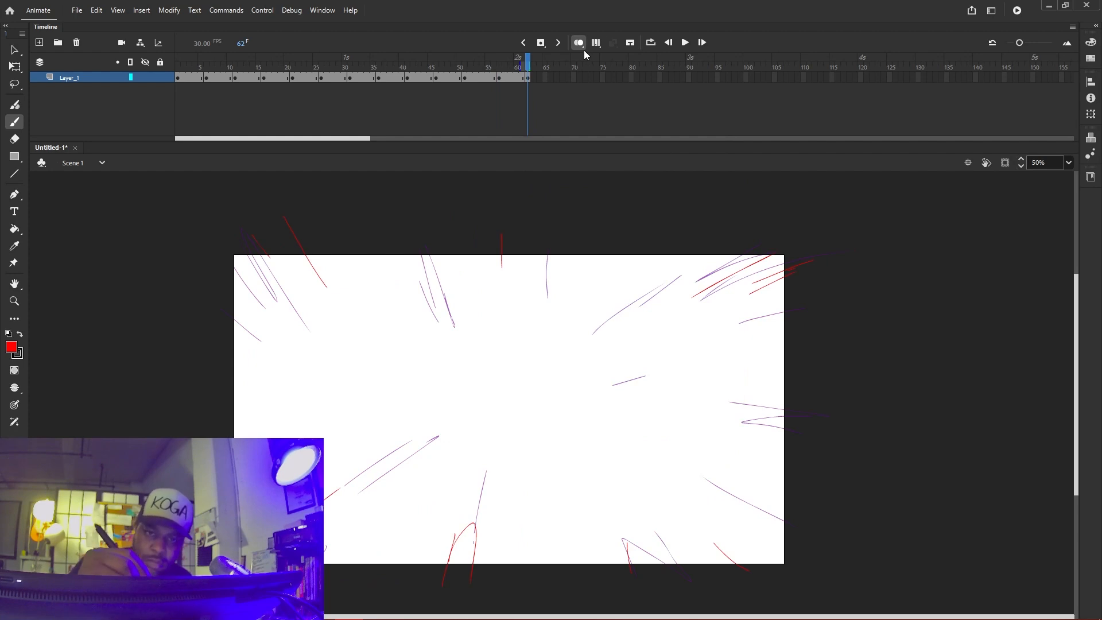
# Insert a blank keyframe at frame 67 and extend the empty hold to frame 72
pyautogui.click(556, 78)
pyautogui.rightClick(558, 78)
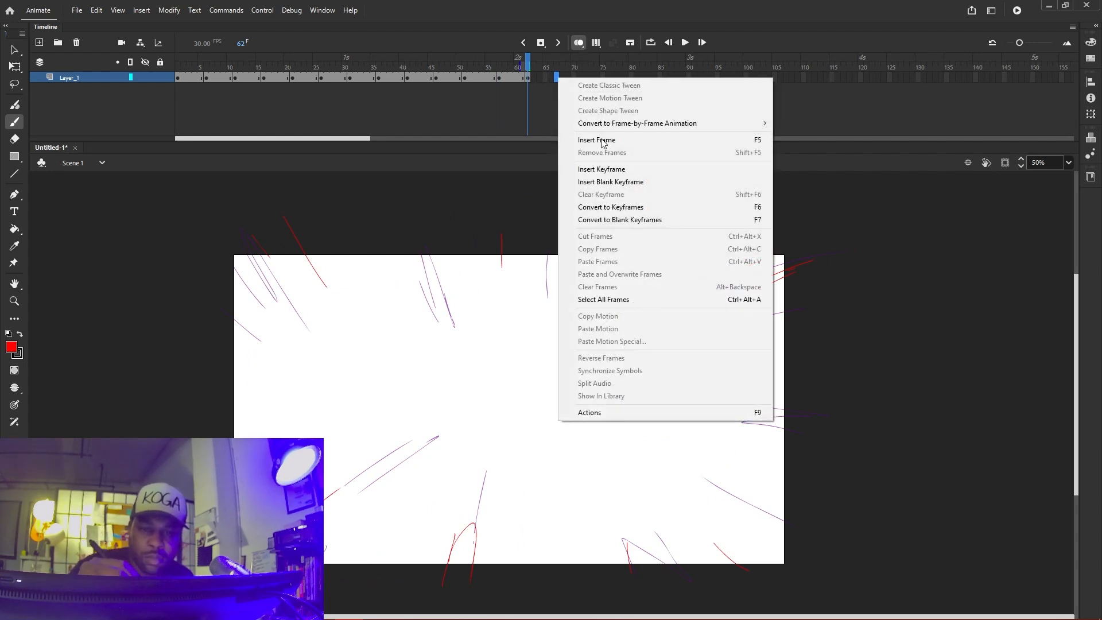
pyautogui.click(597, 178)
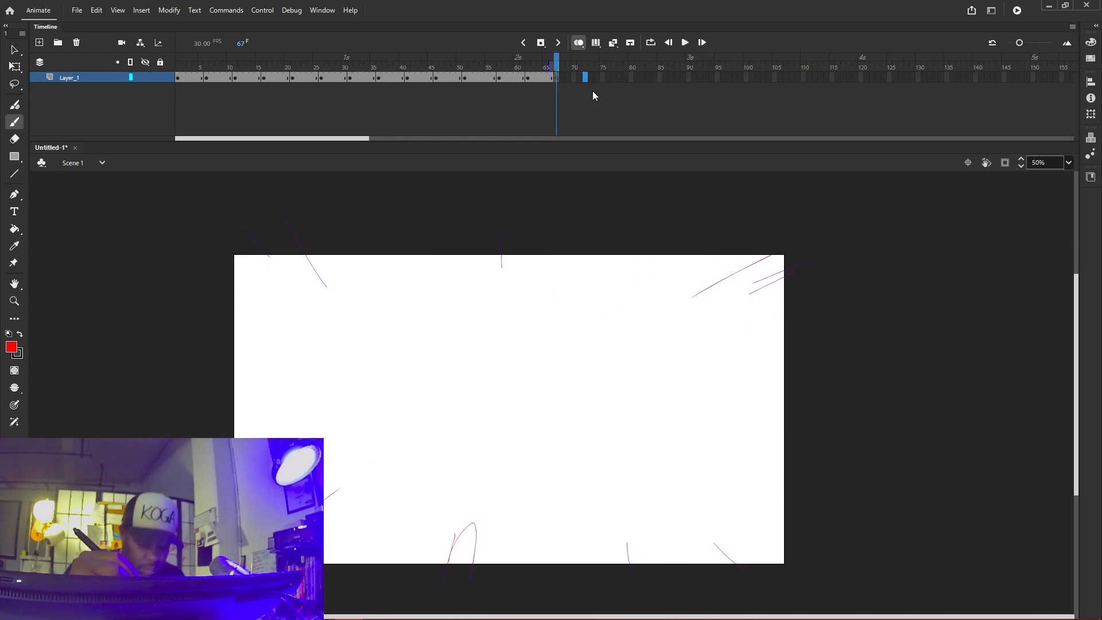
pyautogui.press('F5')
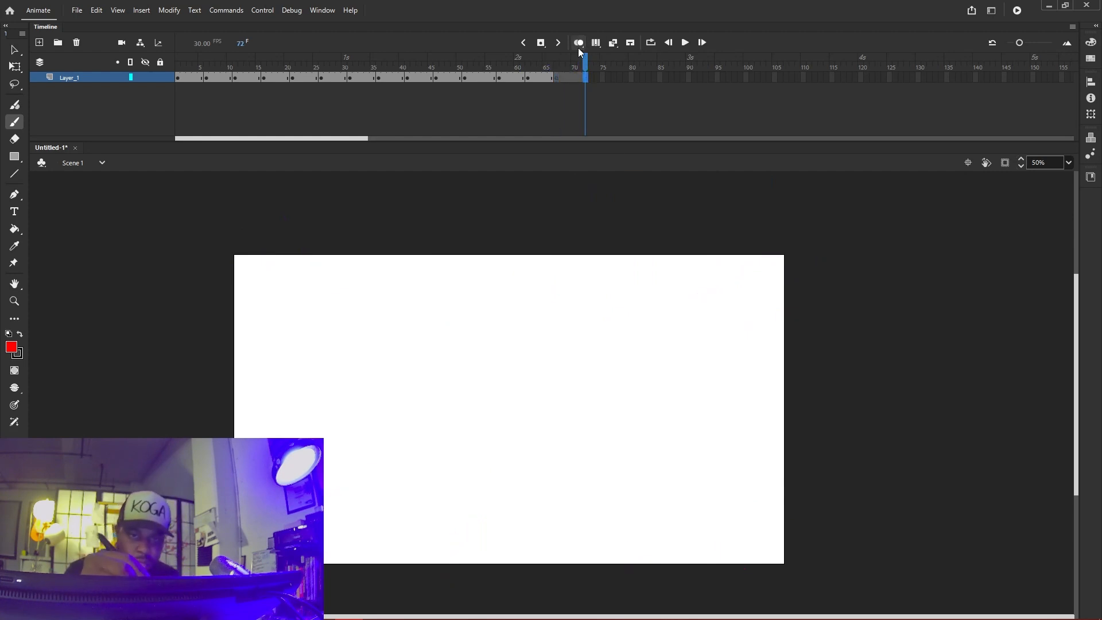
# Play the whole animation from the first frame to check its timing
pyautogui.press('Return')
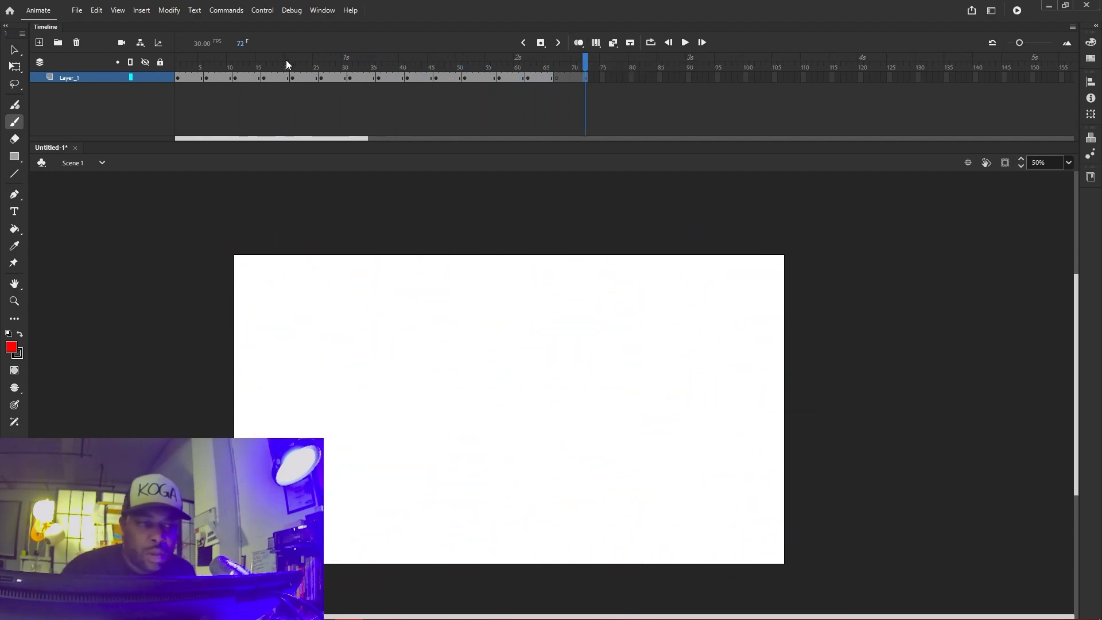
pyautogui.click(193, 77)
pyautogui.click(197, 78)
pyautogui.click(172, 65)
pyautogui.press('Return')
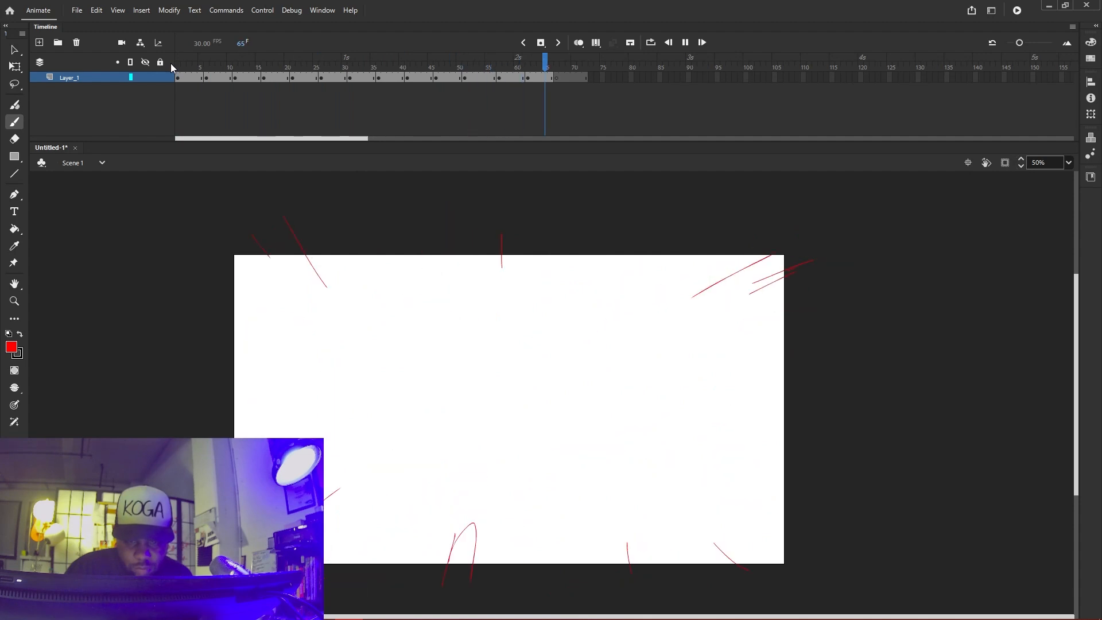
# Remove two frames from each of the first three poses so each holds for three frames
pyautogui.moveTo(178, 65); pyautogui.dragTo(201, 64)
pyautogui.click(191, 79)
pyautogui.rightClick(202, 77)
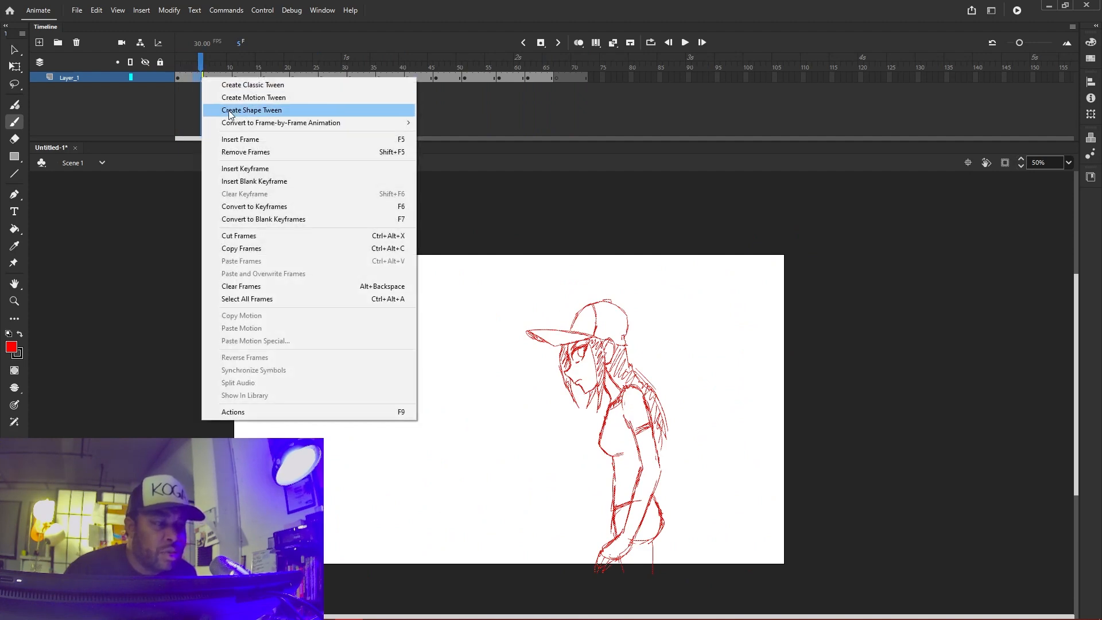
pyautogui.click(254, 152)
pyautogui.click(214, 78)
pyautogui.click(217, 77)
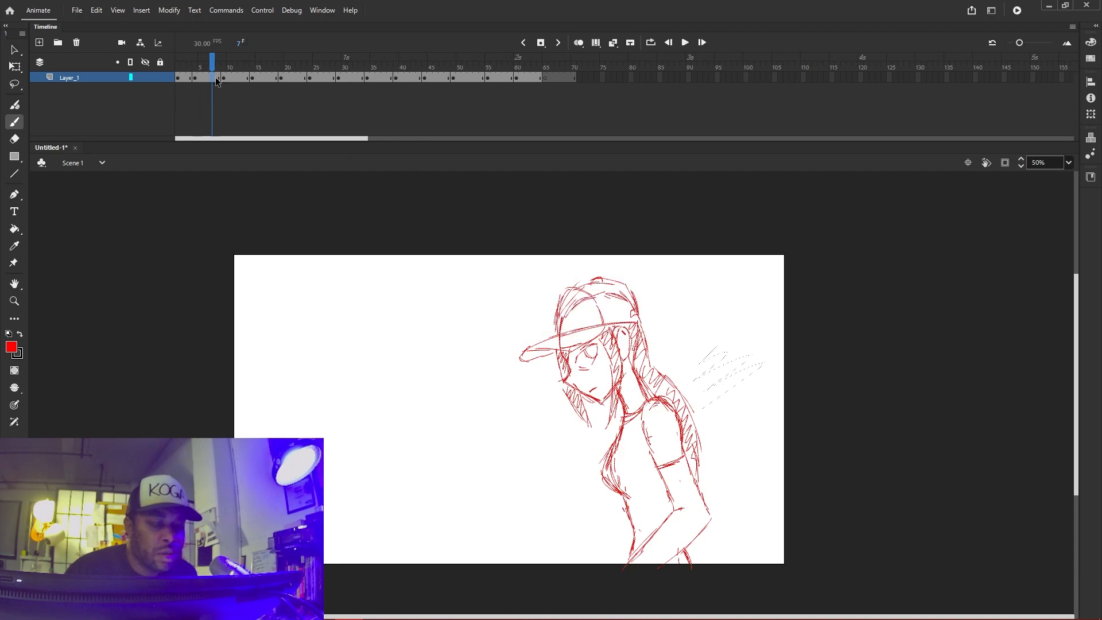
pyautogui.rightClick(217, 78)
pyautogui.click(254, 152)
pyautogui.click(229, 77)
pyautogui.rightClick(234, 81)
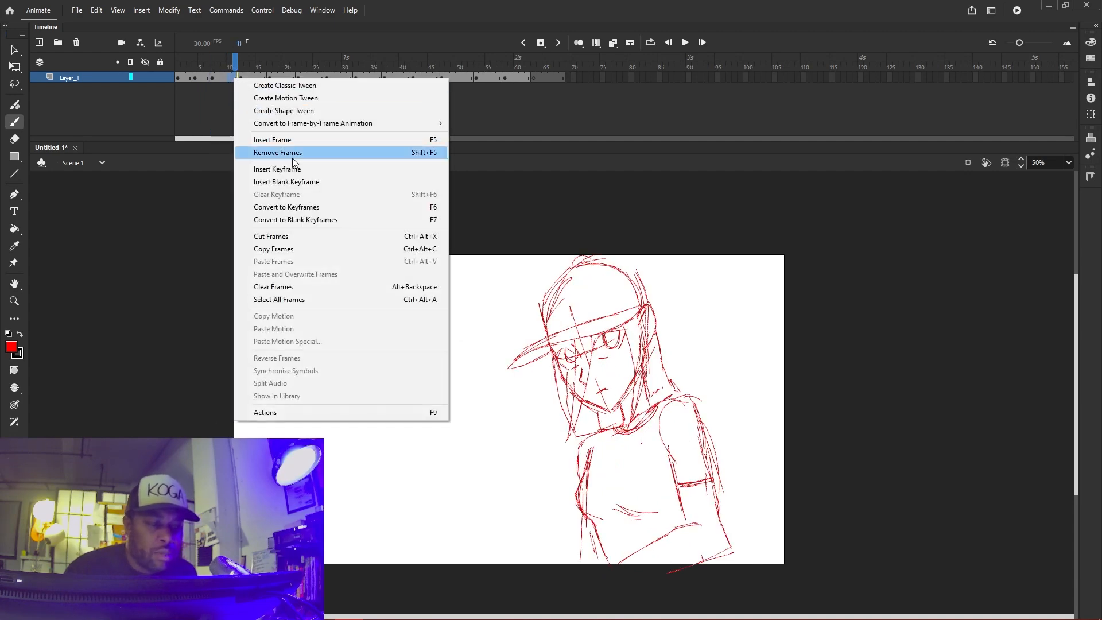
pyautogui.click(291, 152)
# Shorten the fourth, fifth and sixth poses to three frames each by removing two frames from every hold
pyautogui.click(236, 80)
pyautogui.click(249, 78)
pyautogui.rightClick(250, 78)
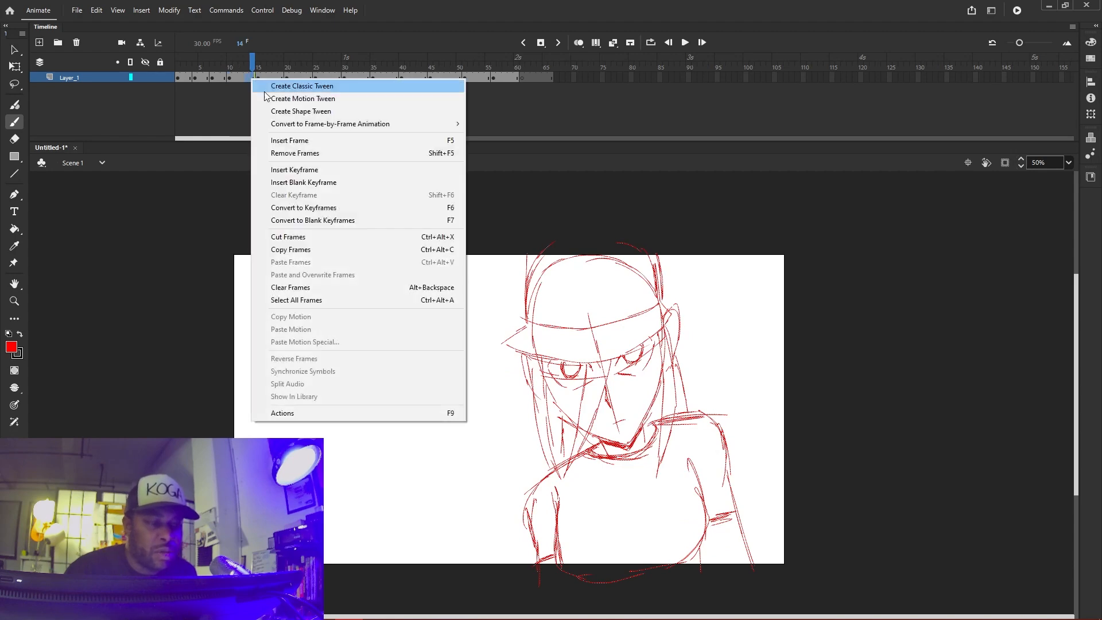
pyautogui.click(299, 153)
pyautogui.click(253, 78)
pyautogui.click(270, 78)
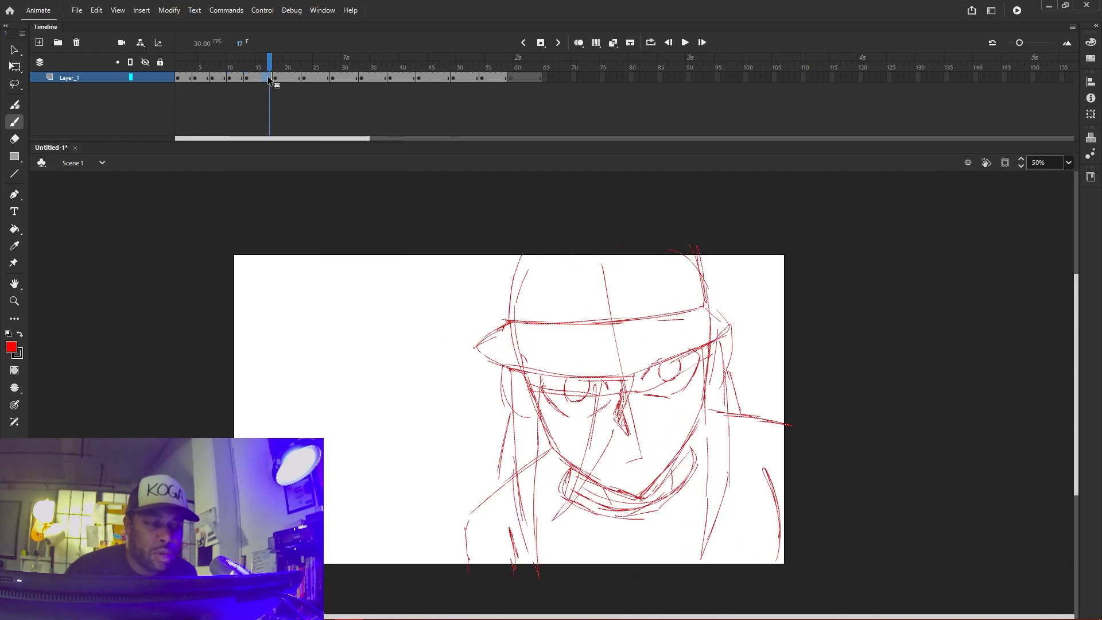
pyautogui.rightClick(266, 77)
pyautogui.click(299, 150)
pyautogui.click(287, 78)
pyautogui.rightClick(286, 77)
pyautogui.click(329, 152)
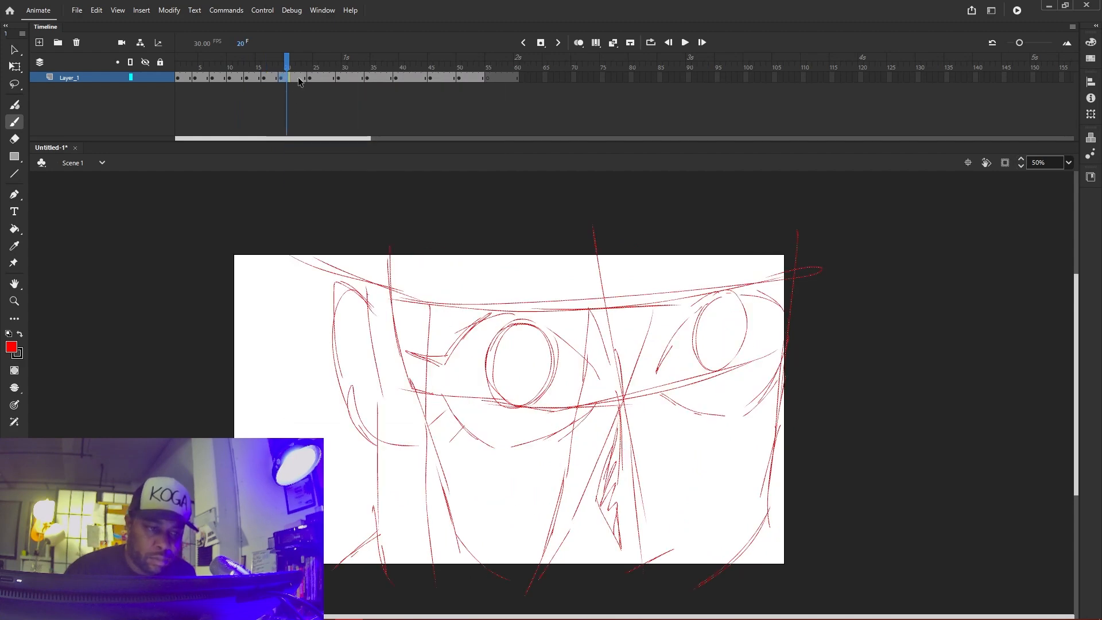
# Shorten the seventh to tenth poses, the eye and iris close-ups, to three frames each
pyautogui.rightClick(301, 77)
pyautogui.click(328, 147)
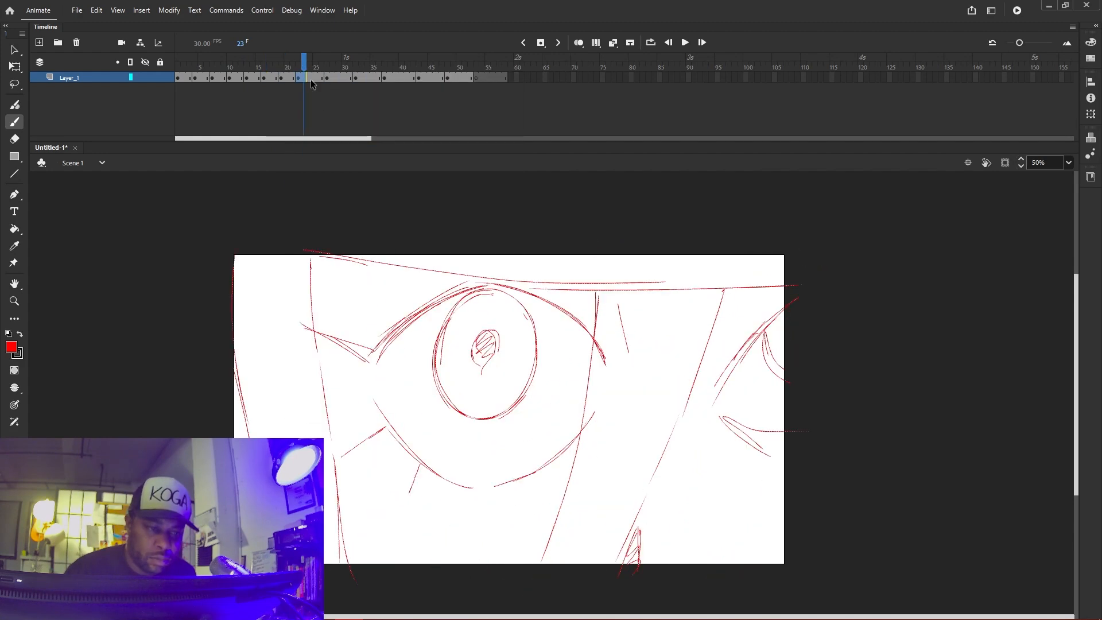
pyautogui.rightClick(320, 78)
pyautogui.click(330, 149)
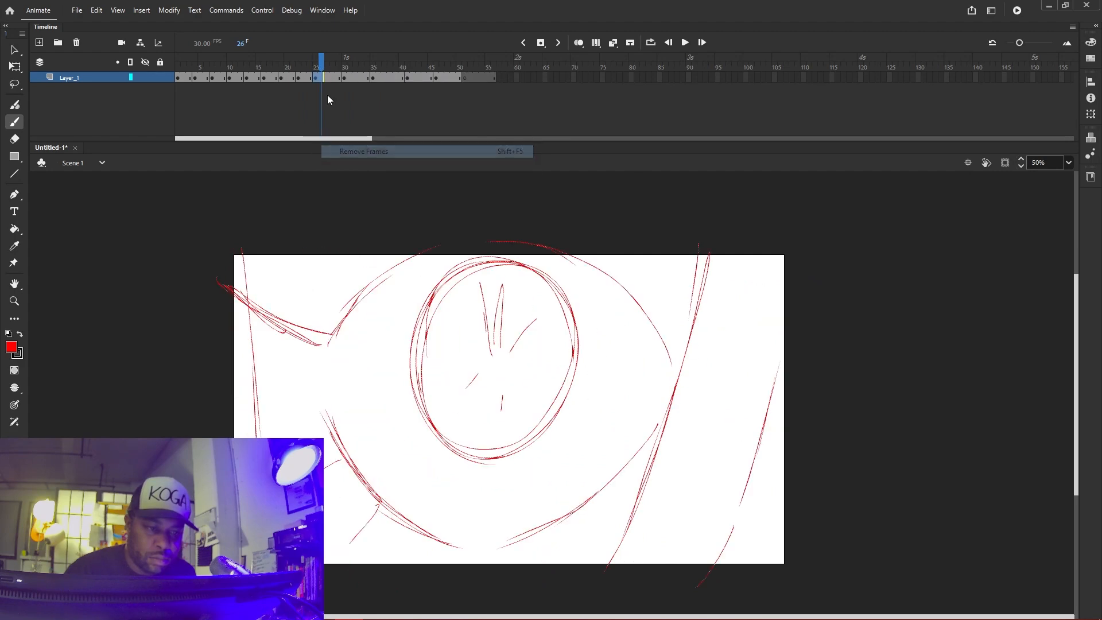
pyautogui.click(333, 79)
pyautogui.click(339, 77)
pyautogui.rightClick(338, 75)
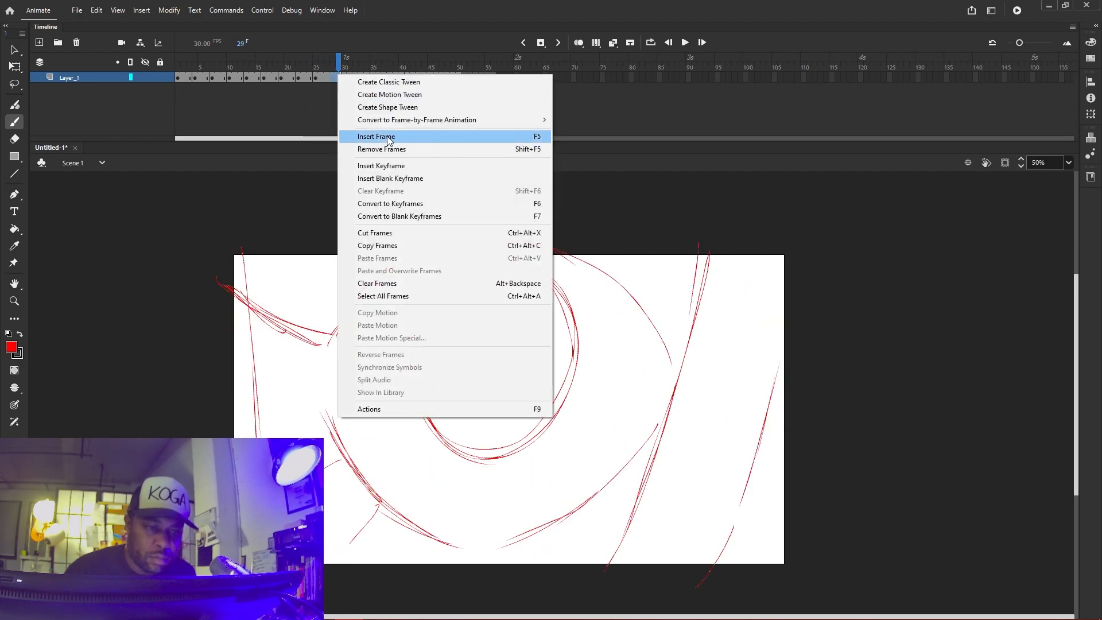
pyautogui.click(388, 149)
pyautogui.click(355, 78)
pyautogui.rightClick(356, 77)
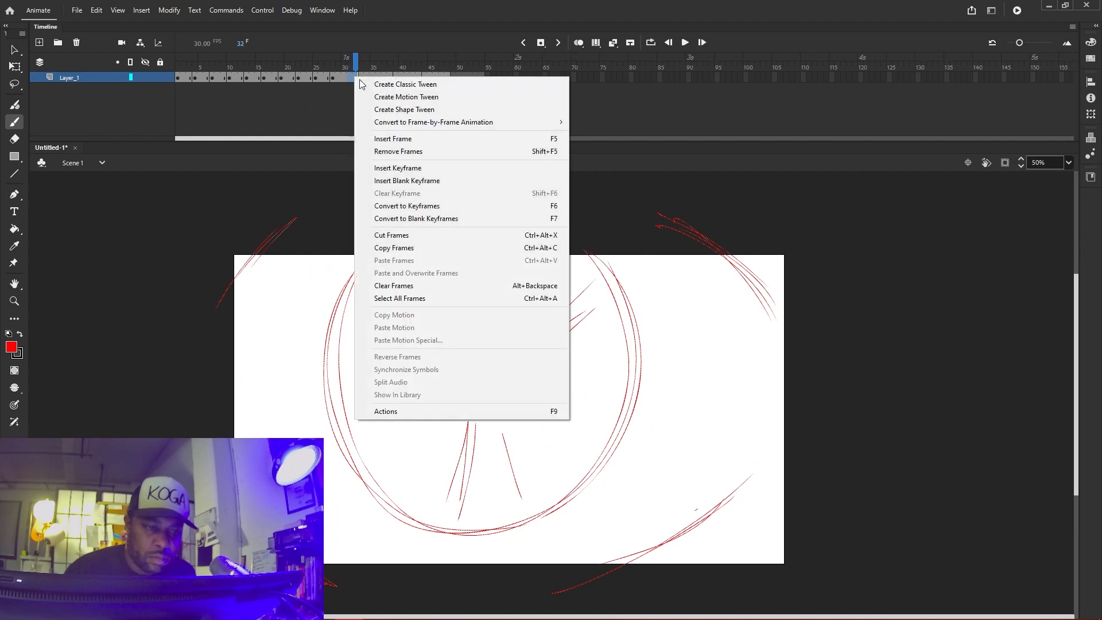
pyautogui.click(401, 151)
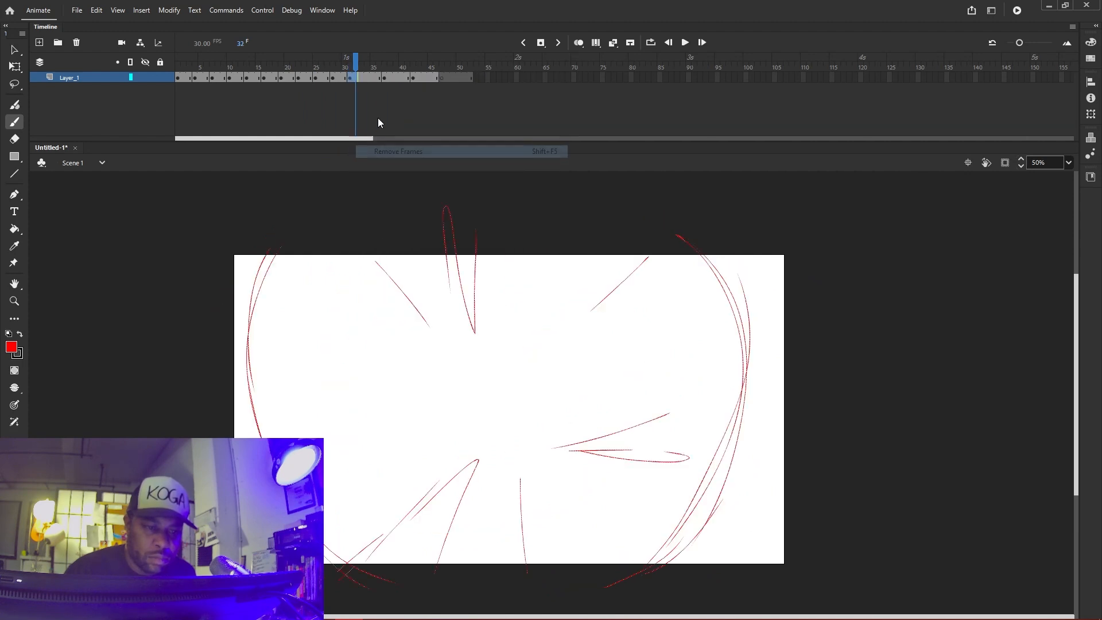
# Shorten the last three drawings to four, three and two frames respectively, and play the result
pyautogui.rightClick(378, 78)
pyautogui.click(402, 151)
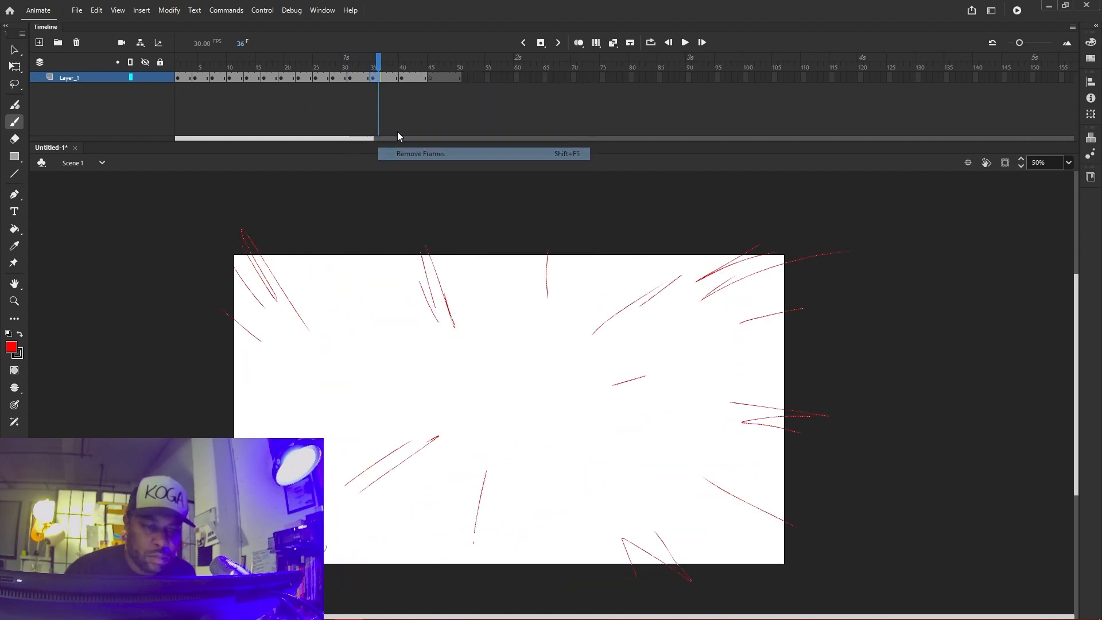
pyautogui.click(395, 80)
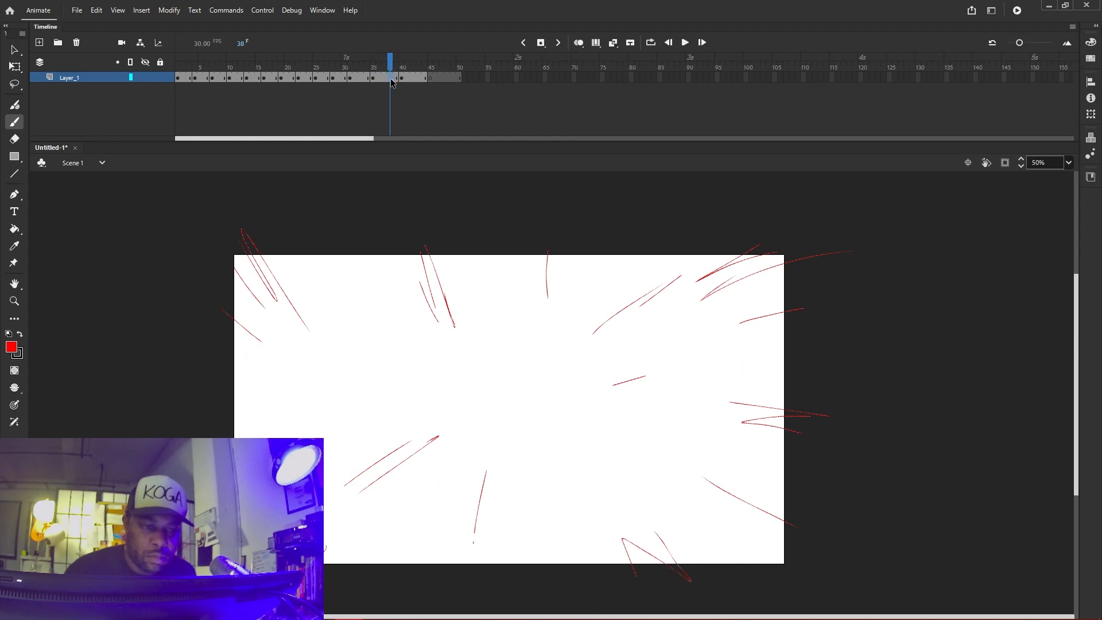
pyautogui.rightClick(394, 79)
pyautogui.click(433, 154)
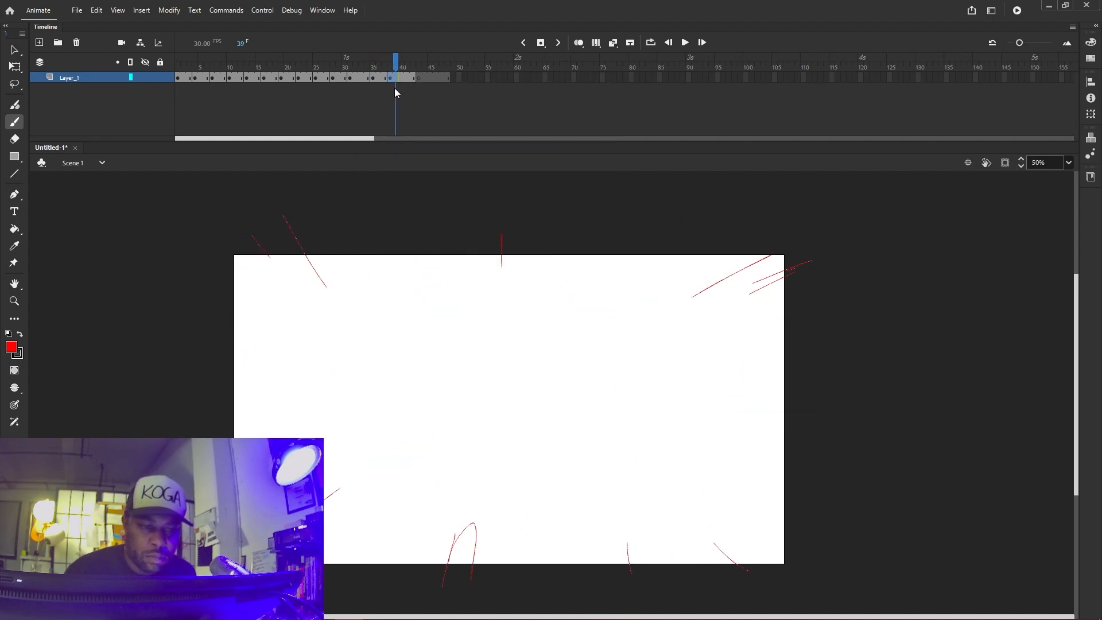
pyautogui.click(418, 80)
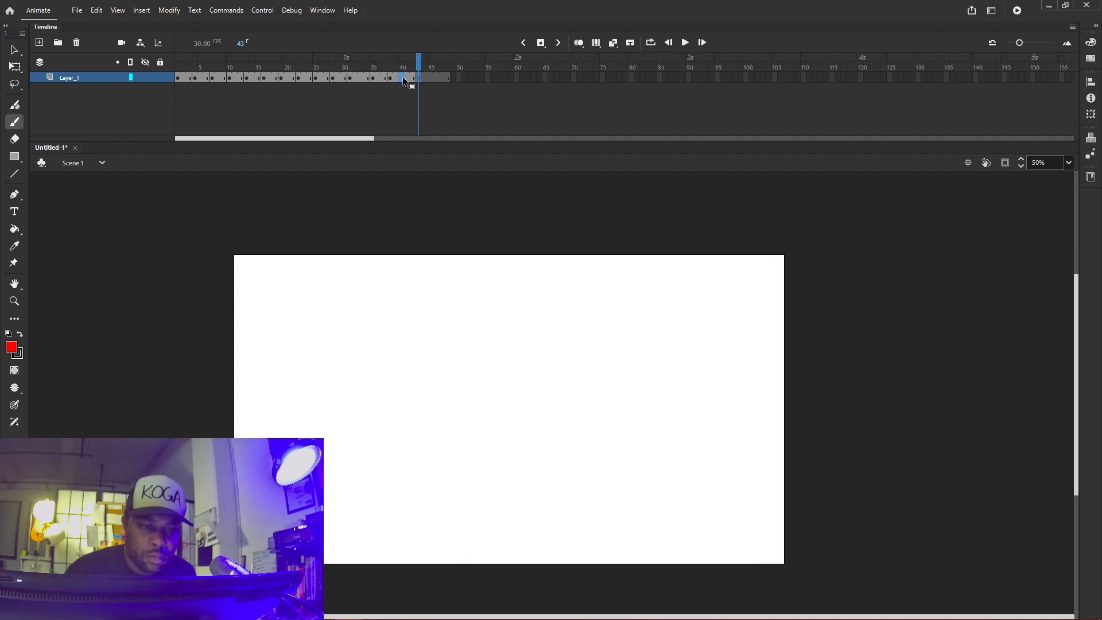
pyautogui.press('Return')
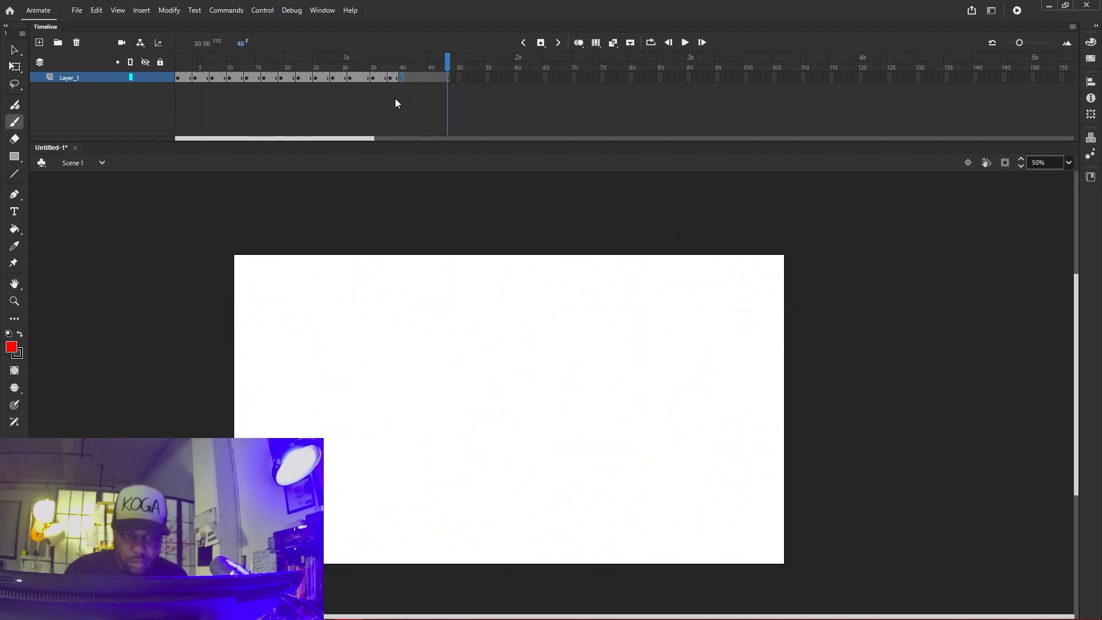
# Remove frames 35 to 37, deleting the drawing with the dense radiating strokes
pyautogui.moveTo(333, 66)
pyautogui.mouseDown()
pyautogui.moveTo(393, 74)
pyautogui.moveTo(345, 79)
pyautogui.moveTo(375, 81)
pyautogui.mouseUp()
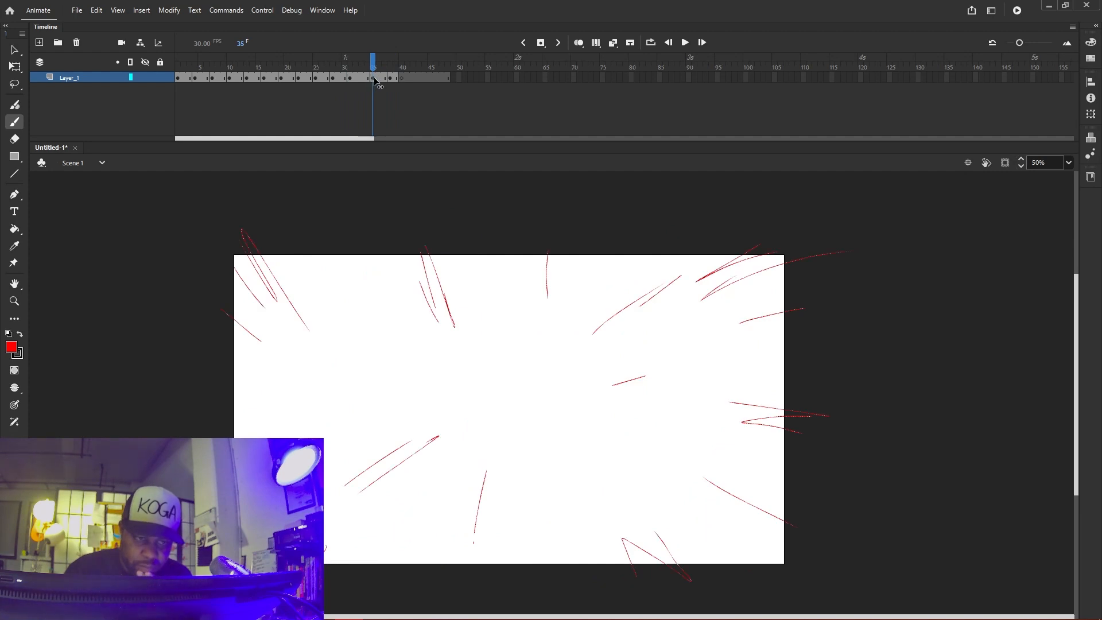
pyautogui.moveTo(381, 79); pyautogui.dragTo(387, 80)
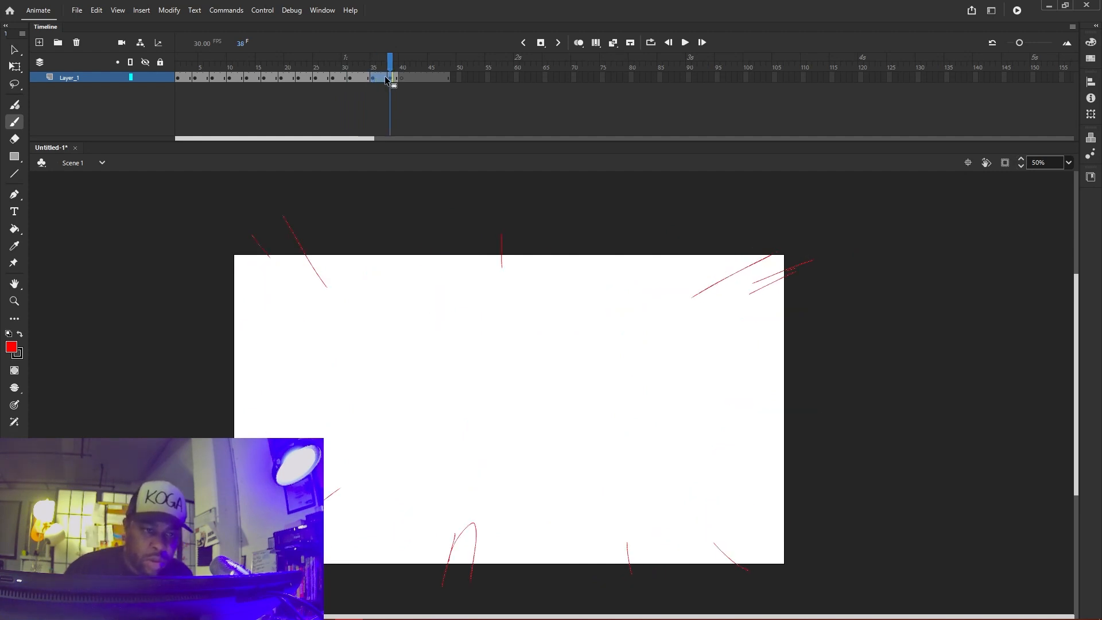
pyautogui.rightClick(385, 78)
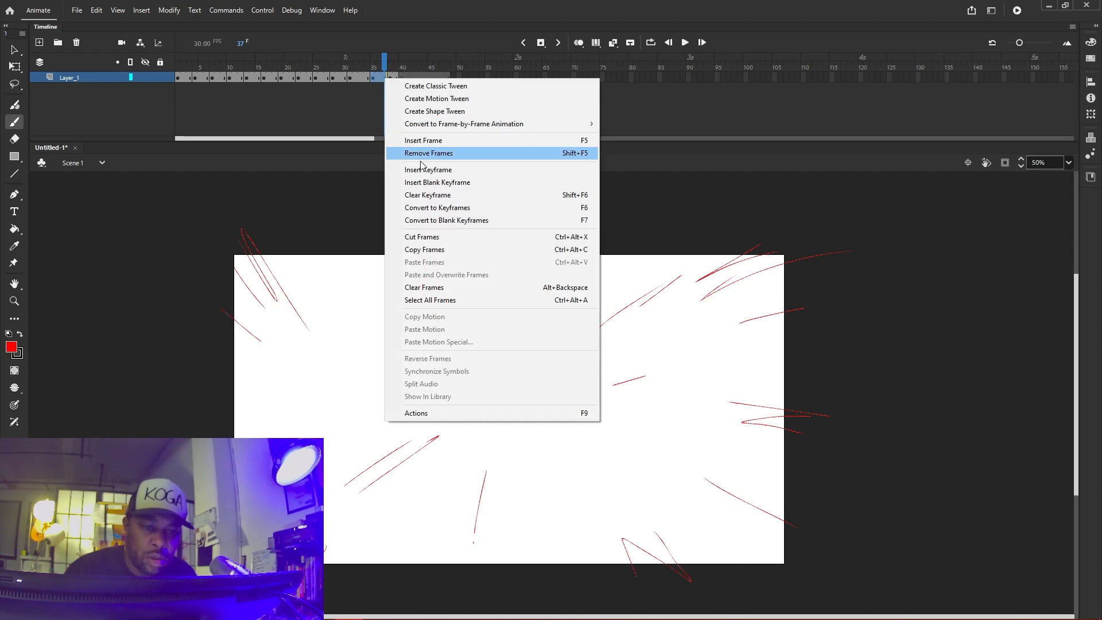
pyautogui.click(425, 153)
# Replay the animation clipped to the stage to check the timing of its last drawings
pyautogui.press('Return')
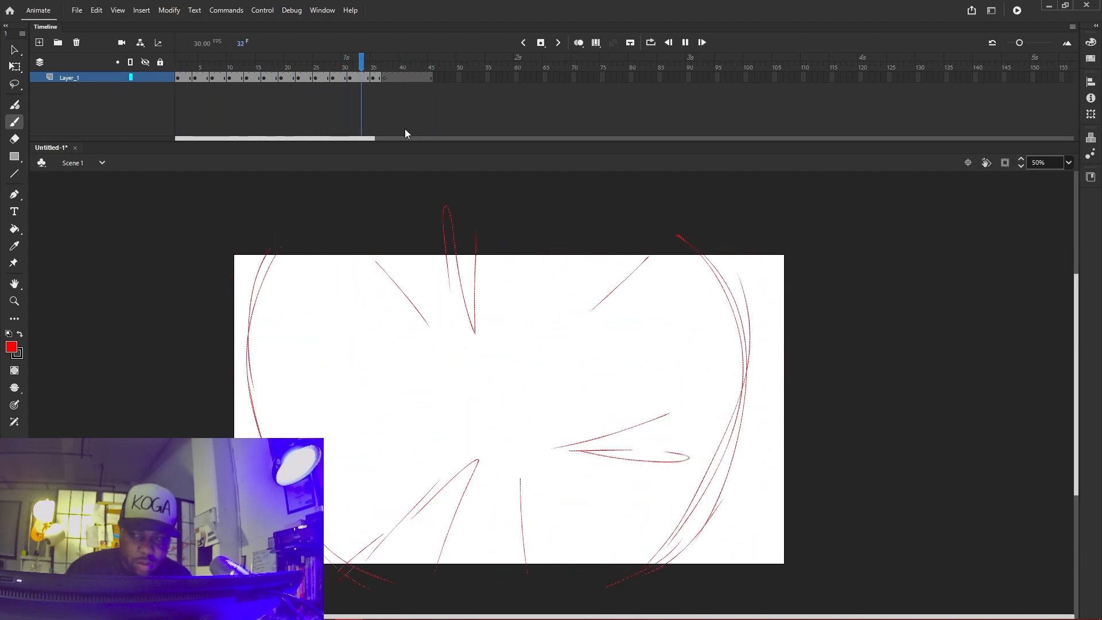
pyautogui.press('Return')
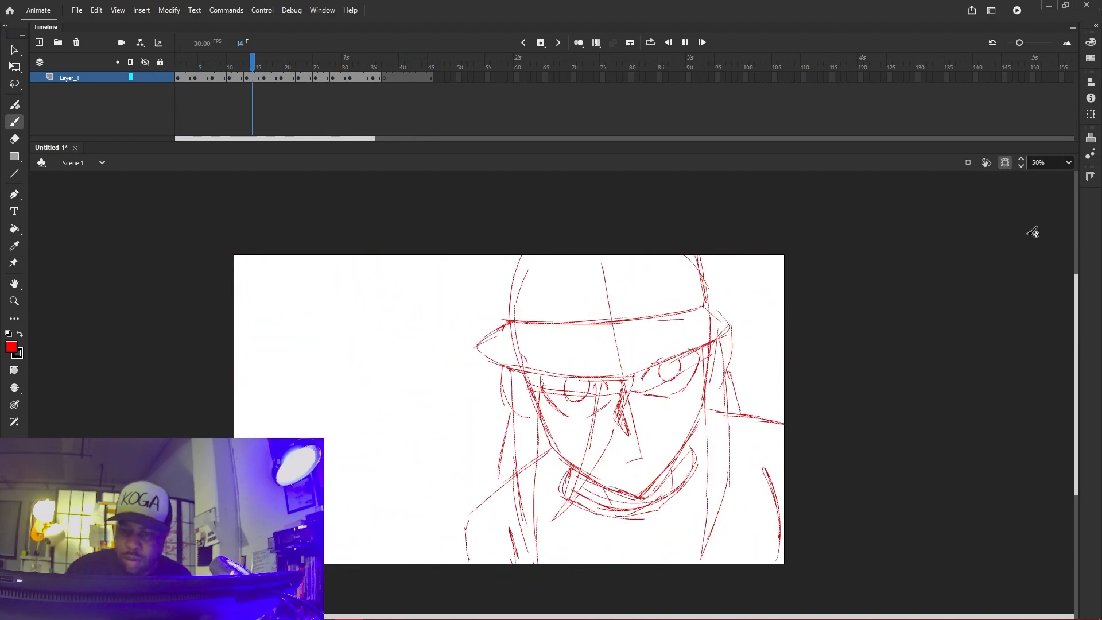
pyautogui.moveTo(328, 67); pyautogui.dragTo(377, 67)
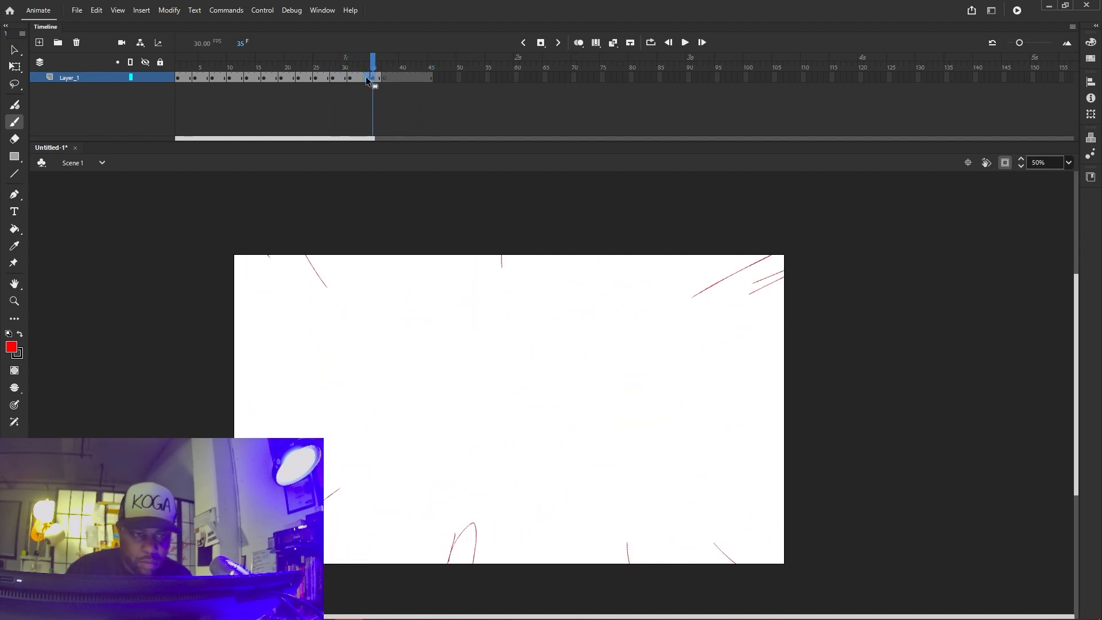
pyautogui.press('Return')
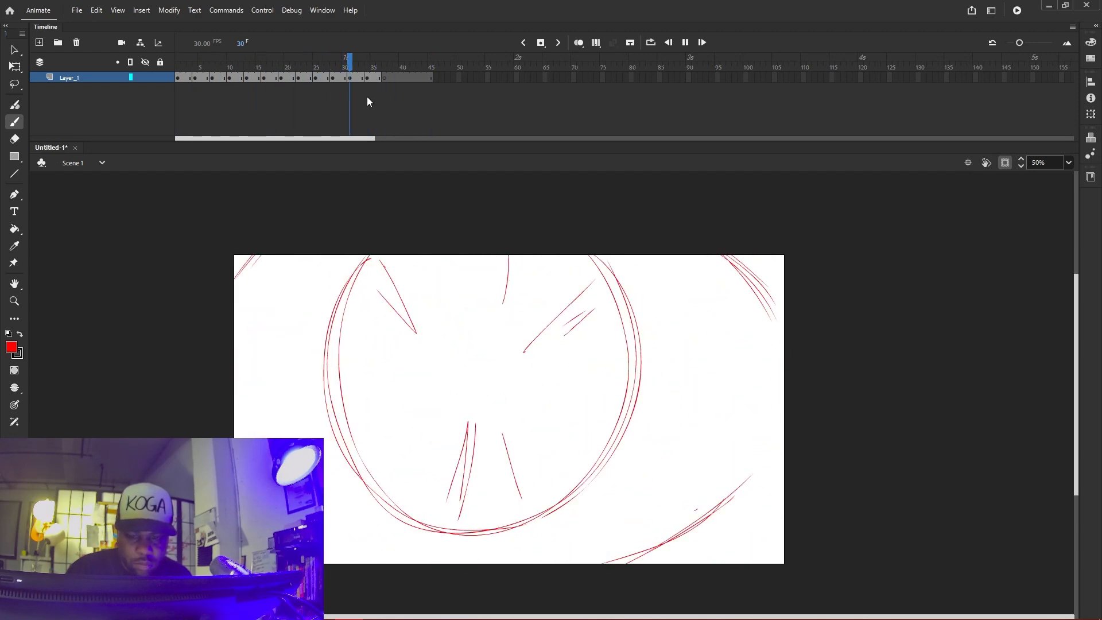
# Shorten the last two drawings to two frames each and replay the animation
pyautogui.moveTo(339, 75)
pyautogui.mouseDown()
pyautogui.moveTo(381, 80)
pyautogui.moveTo(374, 75)
pyautogui.mouseUp()
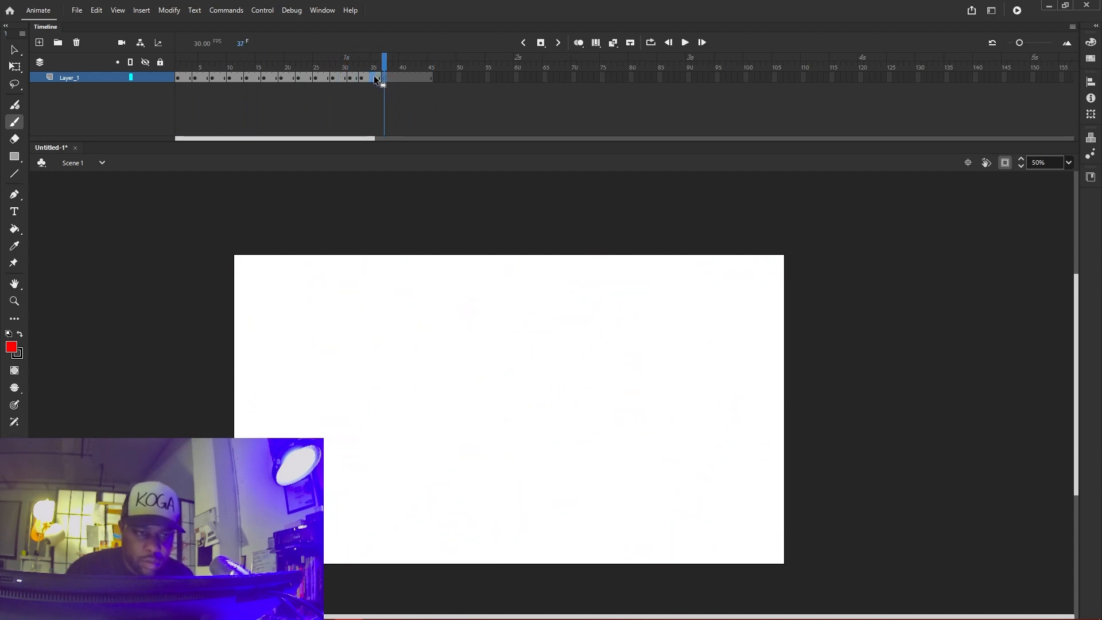
pyautogui.click(181, 67)
pyautogui.press('Return')
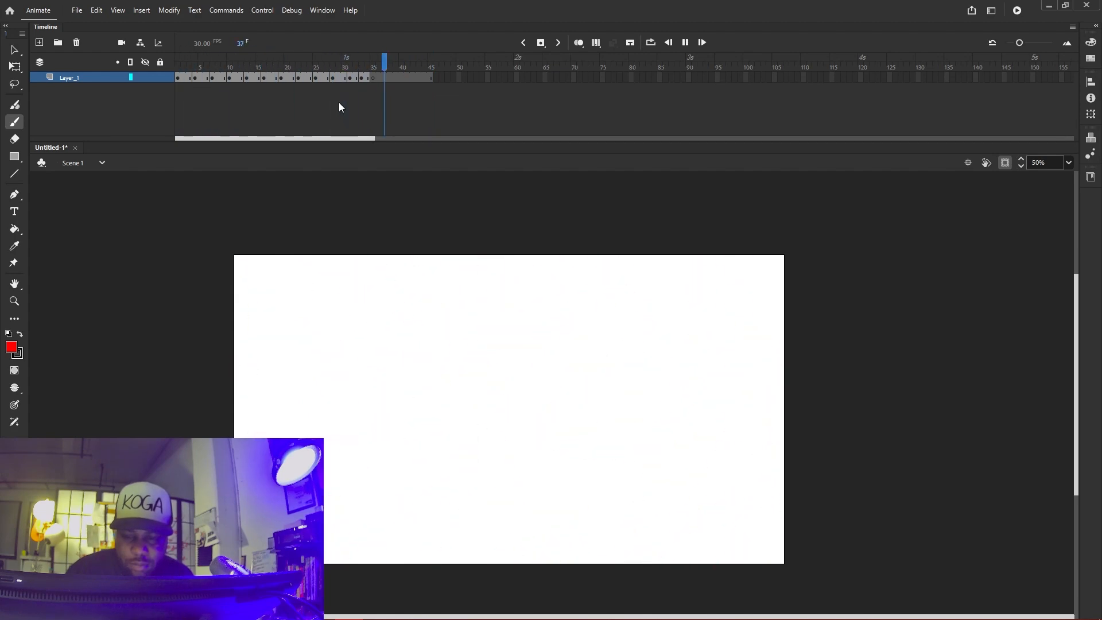
# Step through the drawings from the first pose to the eye close-ups and back to frame 7 to review the hair shading
pyautogui.click(200, 64)
pyautogui.moveTo(200, 69); pyautogui.dragTo(184, 73)
pyautogui.press('v')
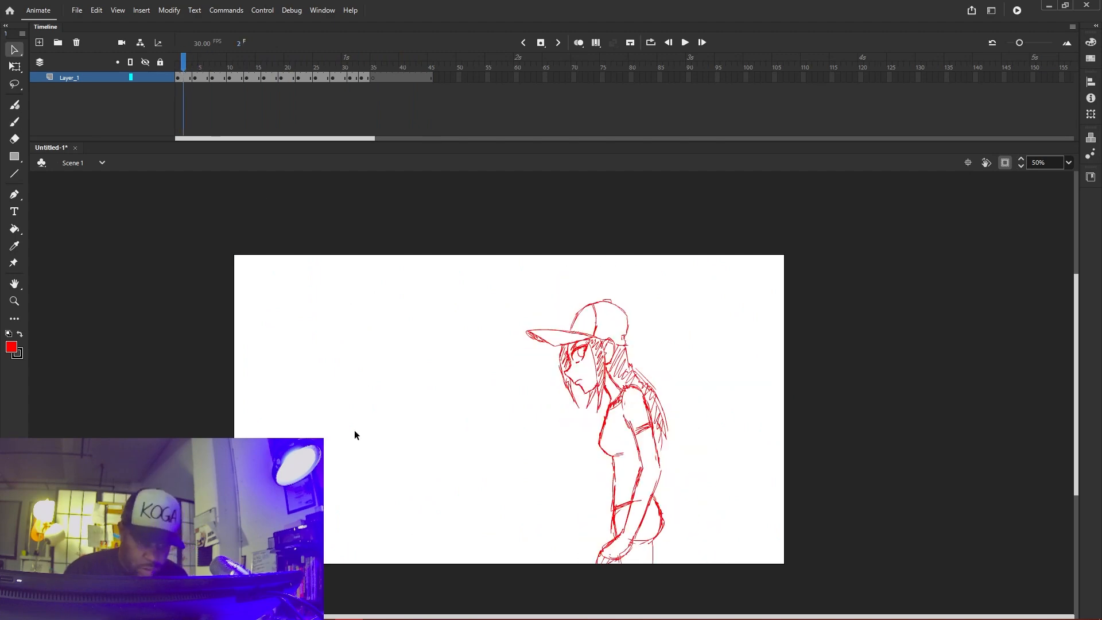
pyautogui.press('.')
pyautogui.press('.')
pyautogui.press('.')
pyautogui.press('.')
pyautogui.press('.')
pyautogui.press('.')
pyautogui.press('.')
pyautogui.press('.')
pyautogui.press('.')
pyautogui.press('.')
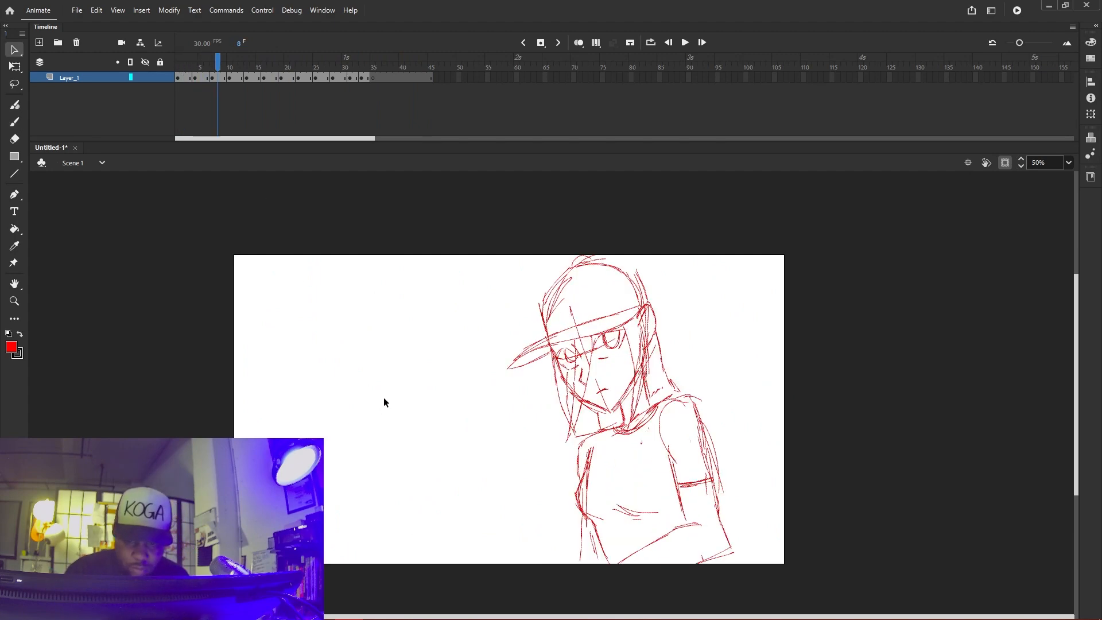
pyautogui.press('.')
pyautogui.press('.')
pyautogui.press('.')
pyautogui.press('.')
pyautogui.press('.')
pyautogui.press('.')
pyautogui.press('.')
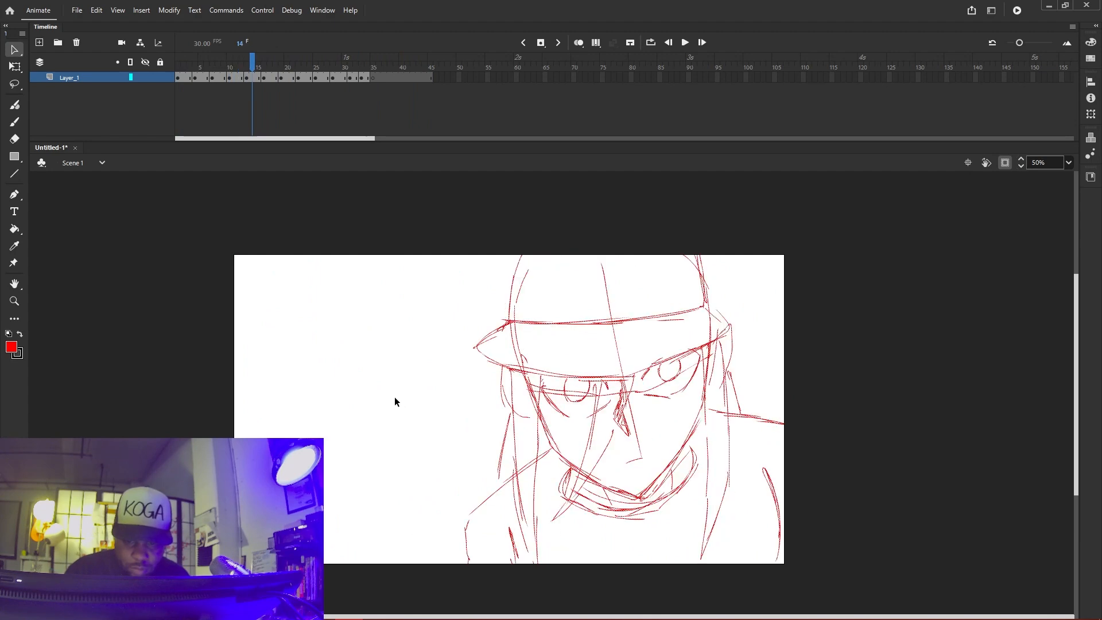
pyautogui.press('.')
pyautogui.press('.')
pyautogui.press('.')
pyautogui.press('.')
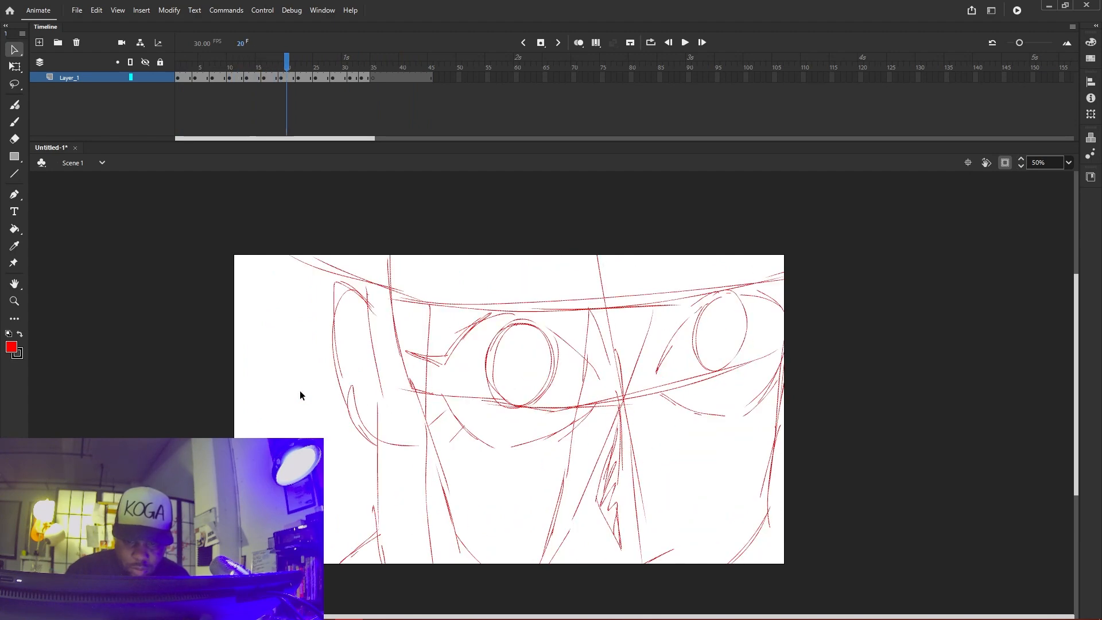
pyautogui.press('.')
pyautogui.press('.')
pyautogui.press('.')
pyautogui.press('.')
pyautogui.press('.')
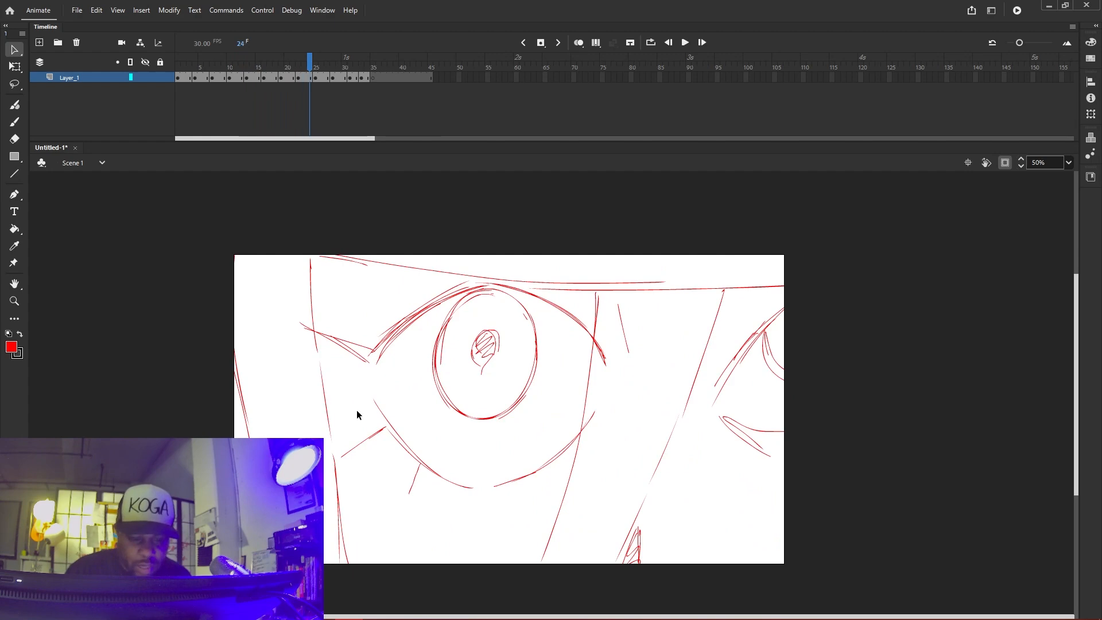
pyautogui.press('.')
pyautogui.press('.')
pyautogui.press('.')
pyautogui.press('.')
pyautogui.press('.')
pyautogui.press('.')
pyautogui.press('.')
pyautogui.press('.')
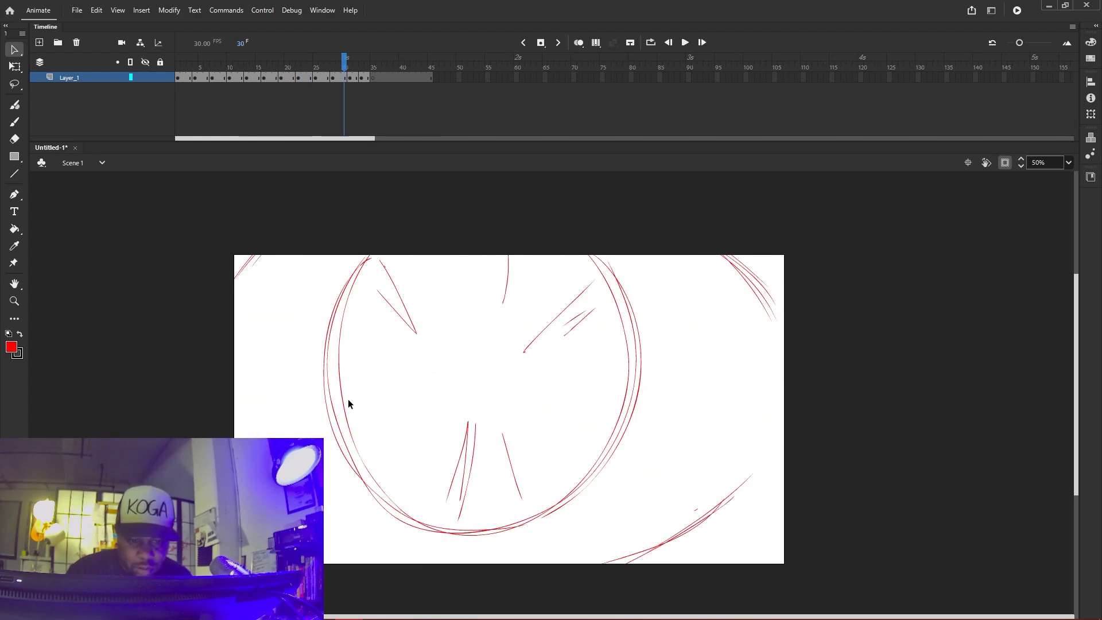
pyautogui.press(',')
pyautogui.press(',')
pyautogui.press(',')
pyautogui.press(',')
pyautogui.press(',')
pyautogui.press(',')
pyautogui.press(',')
pyautogui.press(',')
pyautogui.press(',')
pyautogui.press(',')
pyautogui.press(',')
pyautogui.press(',')
pyautogui.press(',')
pyautogui.press(',')
pyautogui.press(',')
pyautogui.press(',')
pyautogui.press(',')
pyautogui.press(',')
pyautogui.press(',')
pyautogui.press(',')
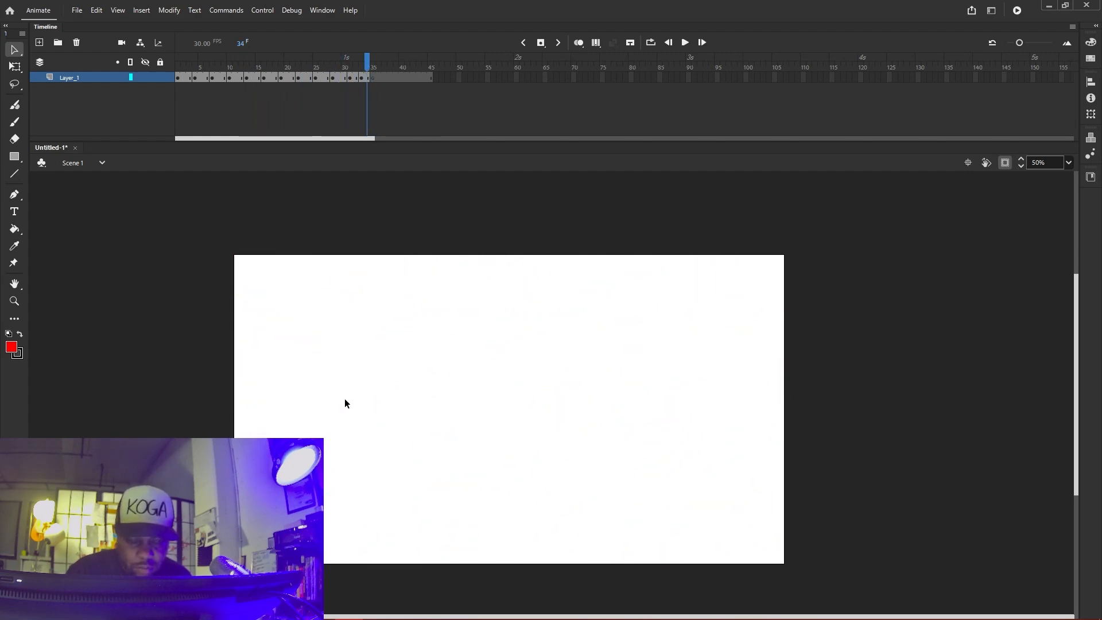
pyautogui.press('.')
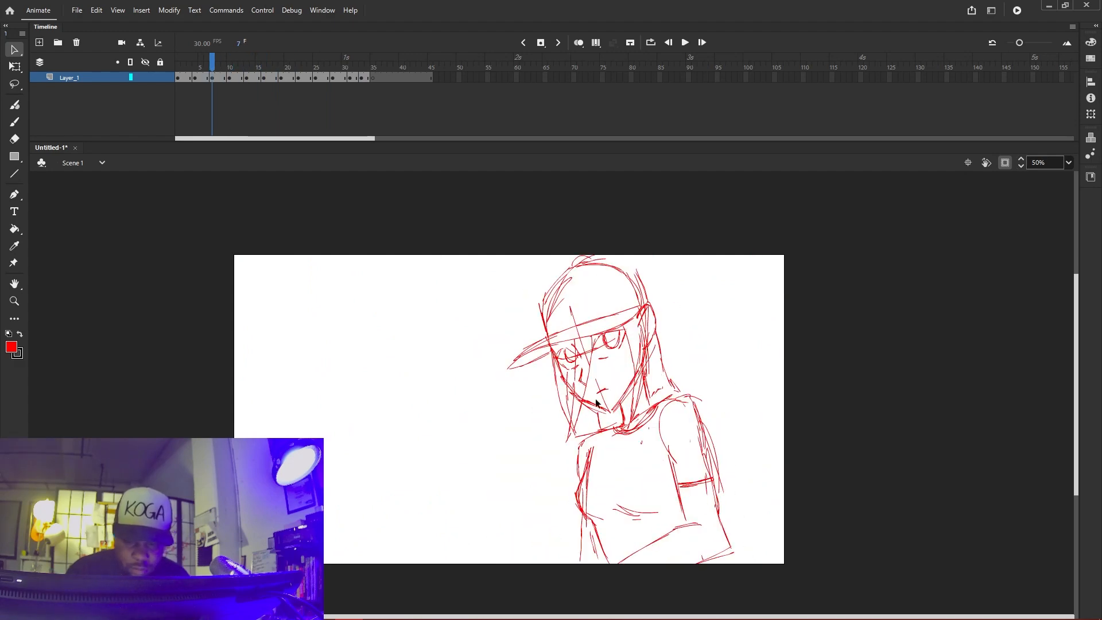
# Hatch the character's hair with red brush strokes on frame 7, covering the side strands, front lock and area behind the neck
pyautogui.press('b')
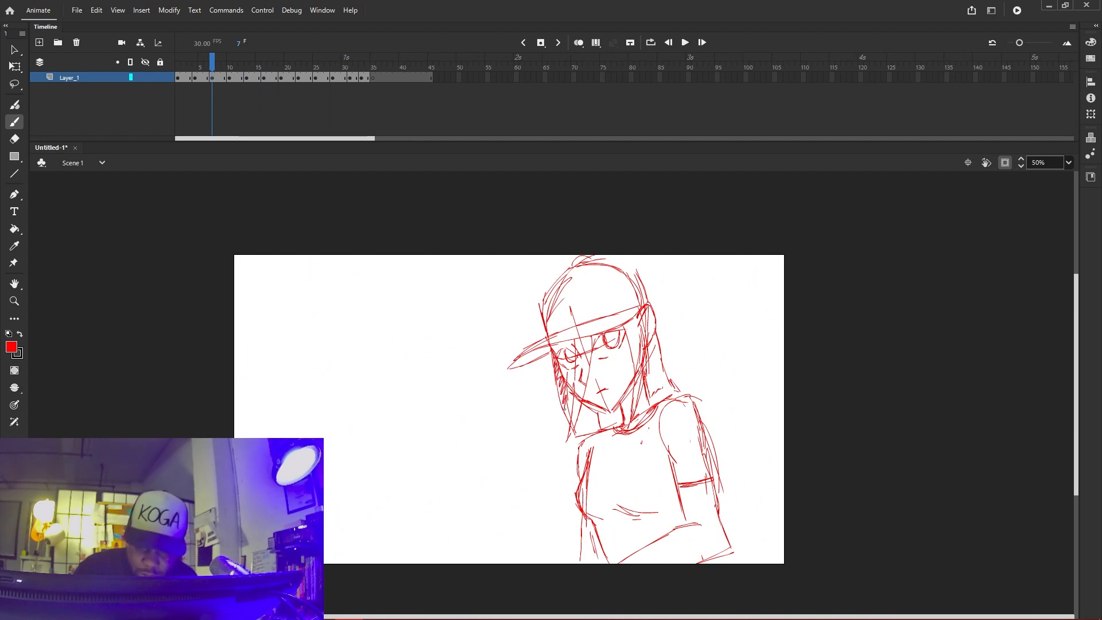
pyautogui.click(585, 344)
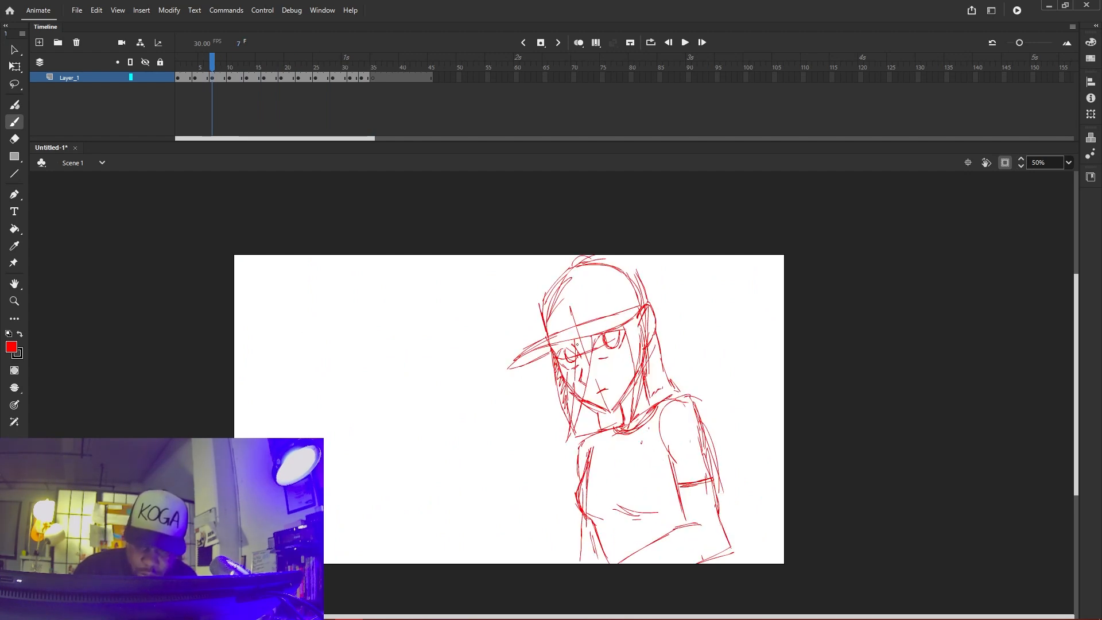
pyautogui.press(',')
pyautogui.press(',')
pyautogui.press('.')
pyautogui.press('.')
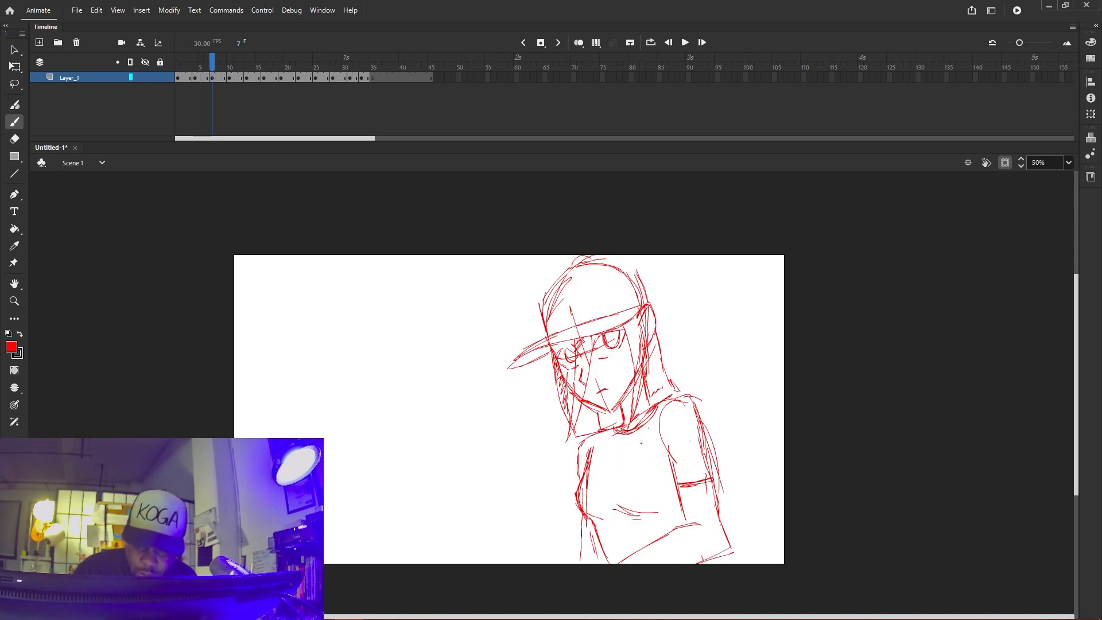
pyautogui.hotkey('ctrl', 'z')
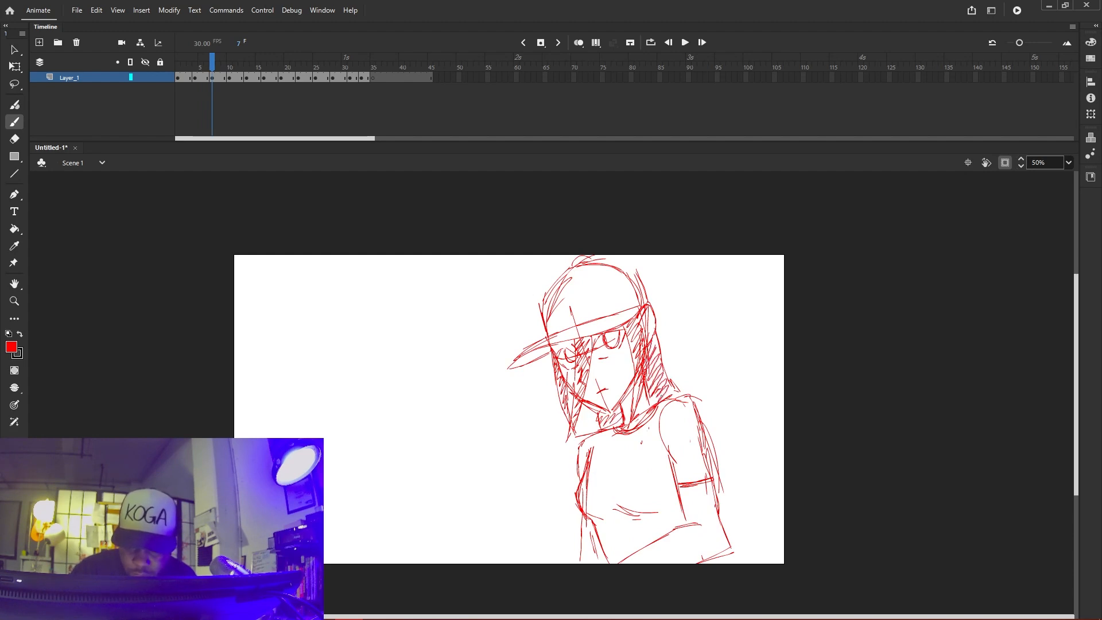
# Hatch both side strands and the front lock of hair on the frame 10 drawing
pyautogui.press('.')
pyautogui.press('.')
pyautogui.press('.')
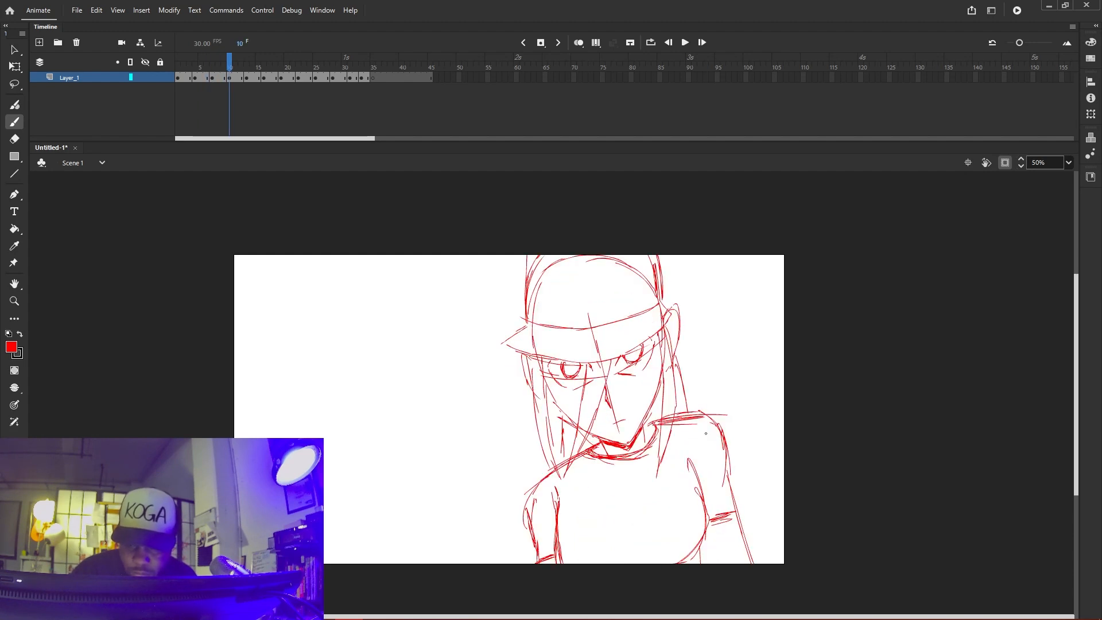
pyautogui.hotkey('ctrl', 'z')
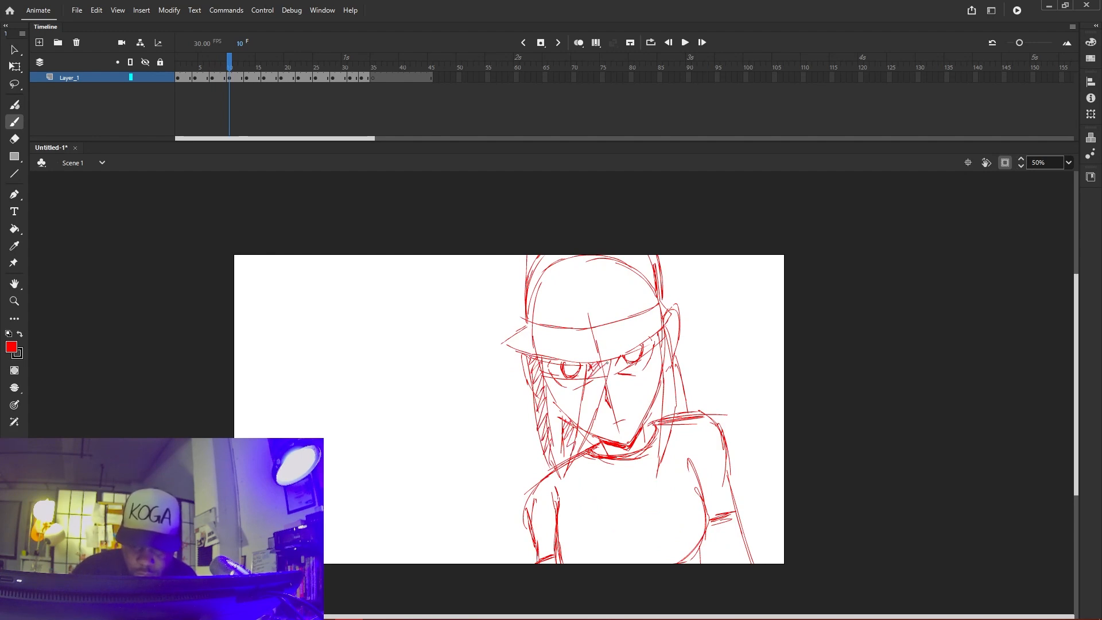
pyautogui.hotkey('ctrl', 'z')
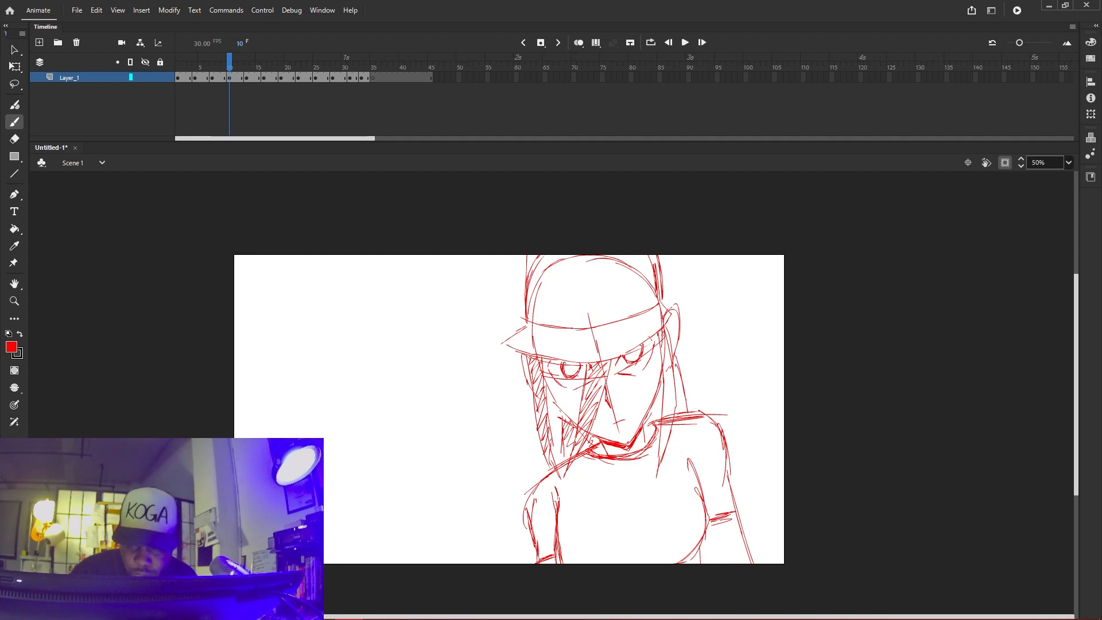
pyautogui.moveTo(665, 414); pyautogui.dragTo(683, 395)
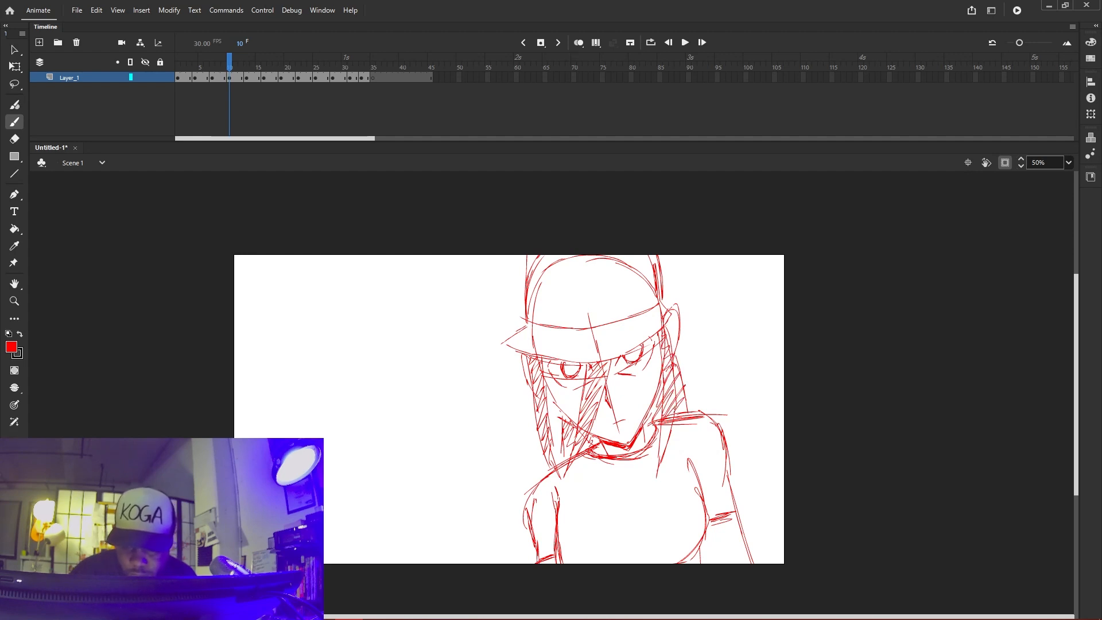
# Hatch the side strands and the lock between the eyes on the frame 13 drawing
pyautogui.press('.')
pyautogui.press('.')
pyautogui.press('.')
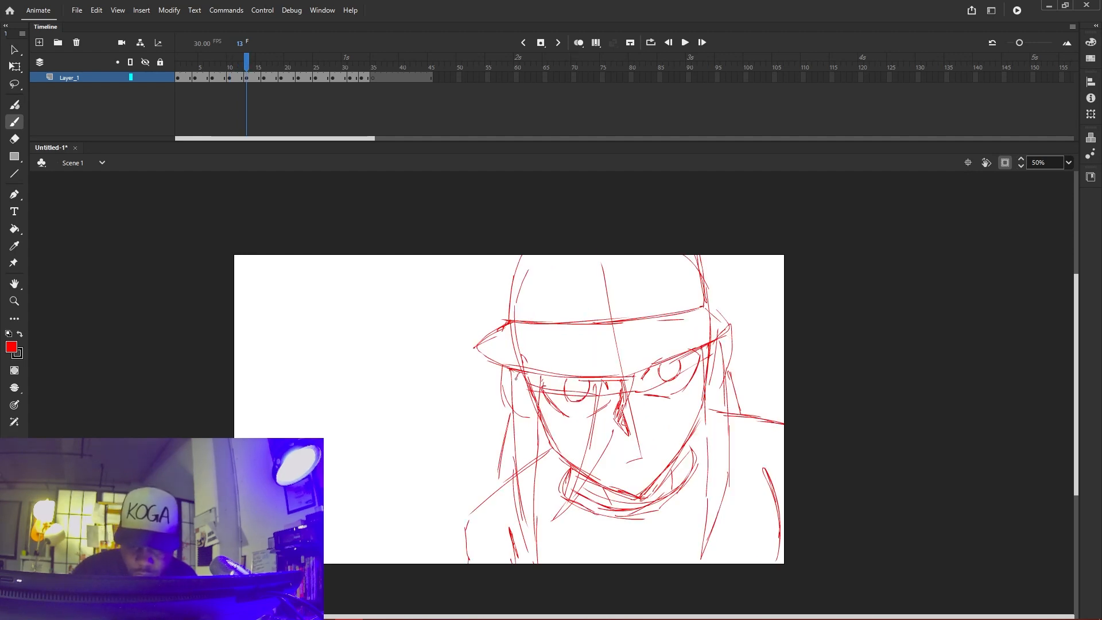
pyautogui.moveTo(519, 388); pyautogui.dragTo(535, 437)
pyautogui.hotkey('ctrl', 'z')
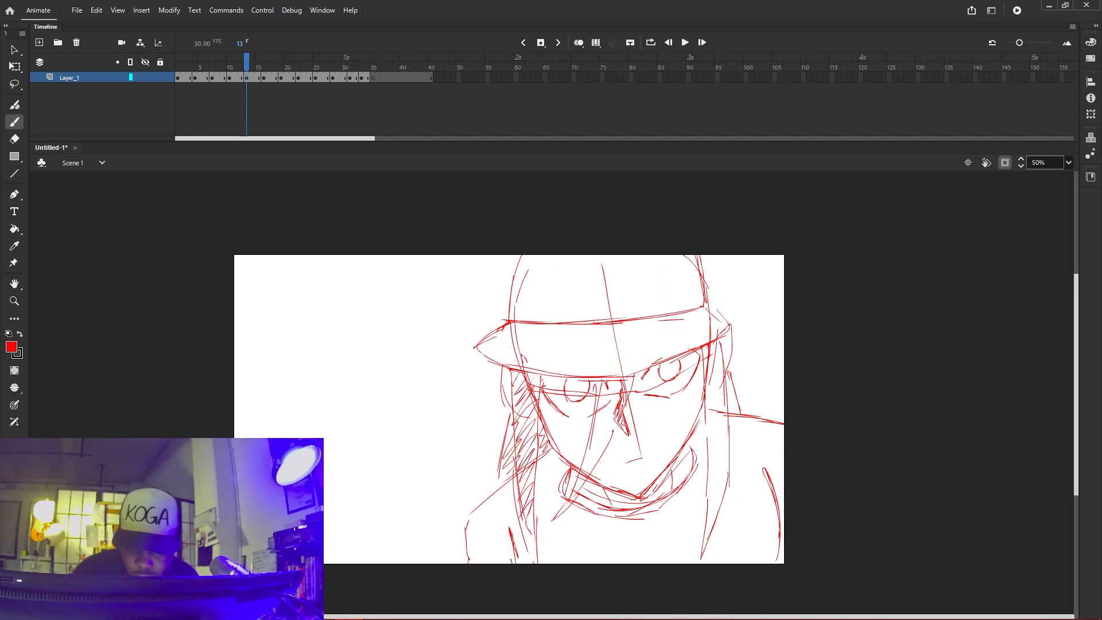
pyautogui.moveTo(599, 442); pyautogui.dragTo(590, 472)
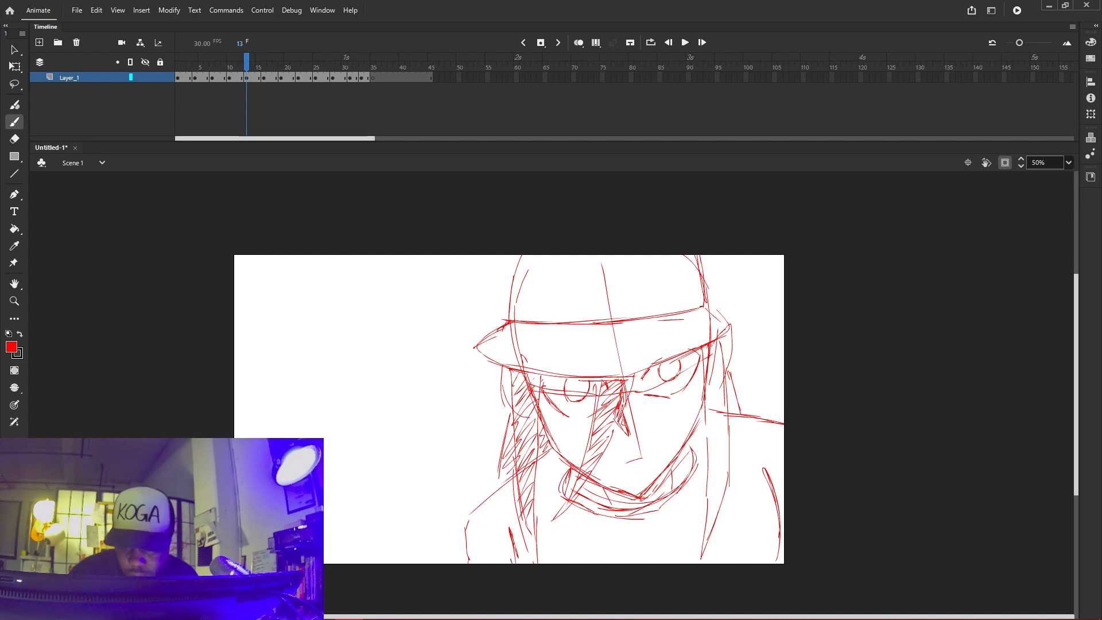
pyautogui.moveTo(719, 478); pyautogui.dragTo(728, 392)
# Hatch the side strands and the lock between the eyes on the frame 16 face close-up
pyautogui.press('.')
pyautogui.press('.')
pyautogui.press('.')
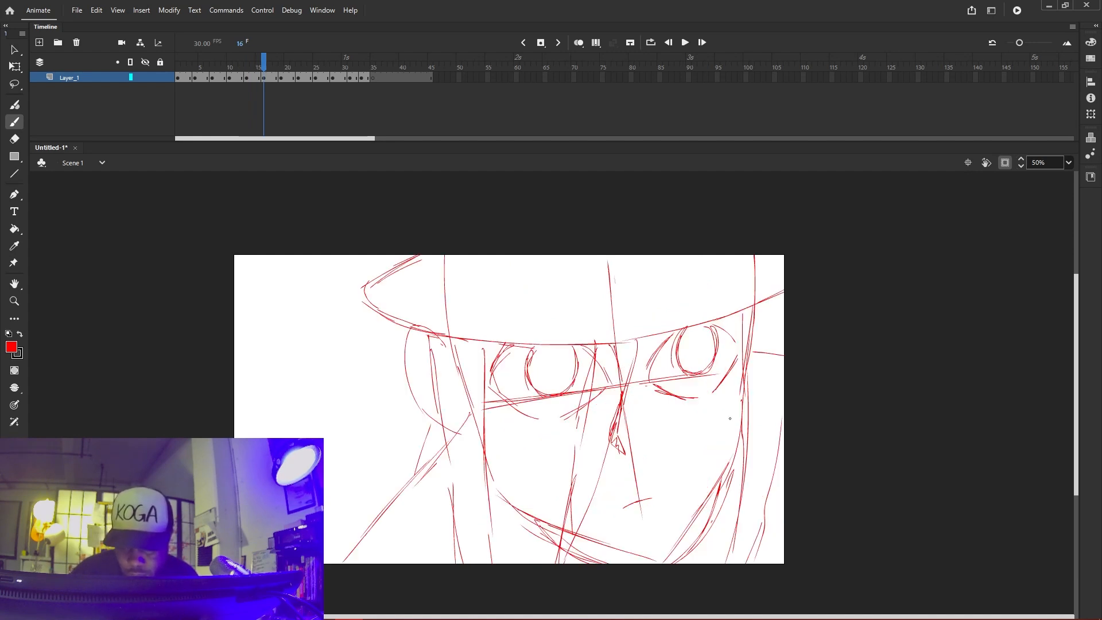
pyautogui.moveTo(453, 374); pyautogui.dragTo(481, 393)
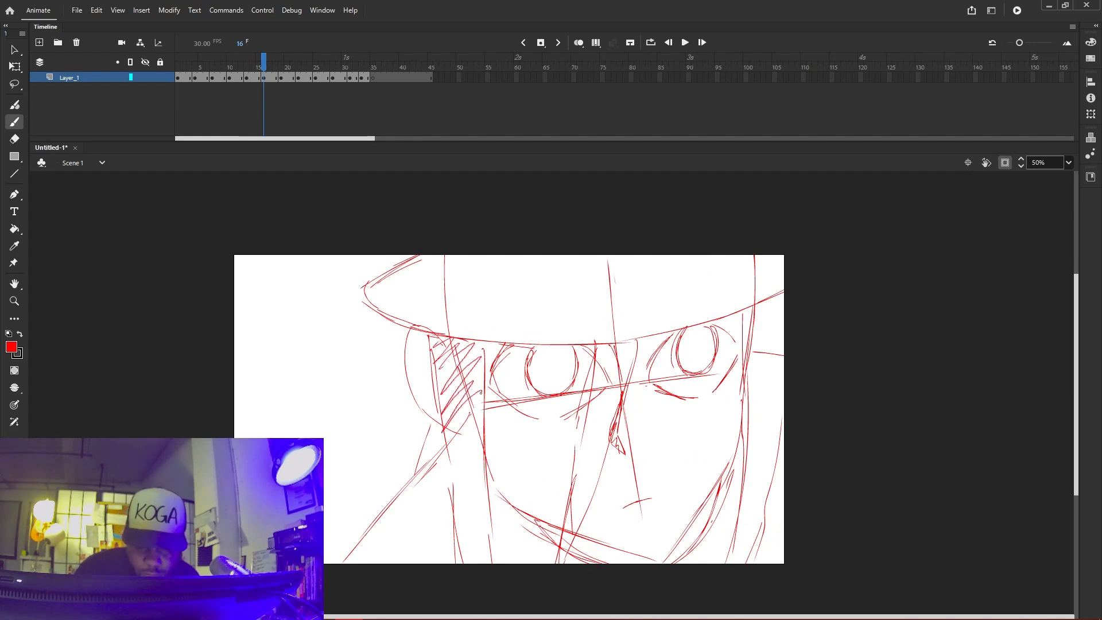
pyautogui.moveTo(462, 450)
pyautogui.mouseDown()
pyautogui.moveTo(493, 563)
pyautogui.moveTo(454, 379)
pyautogui.mouseUp()
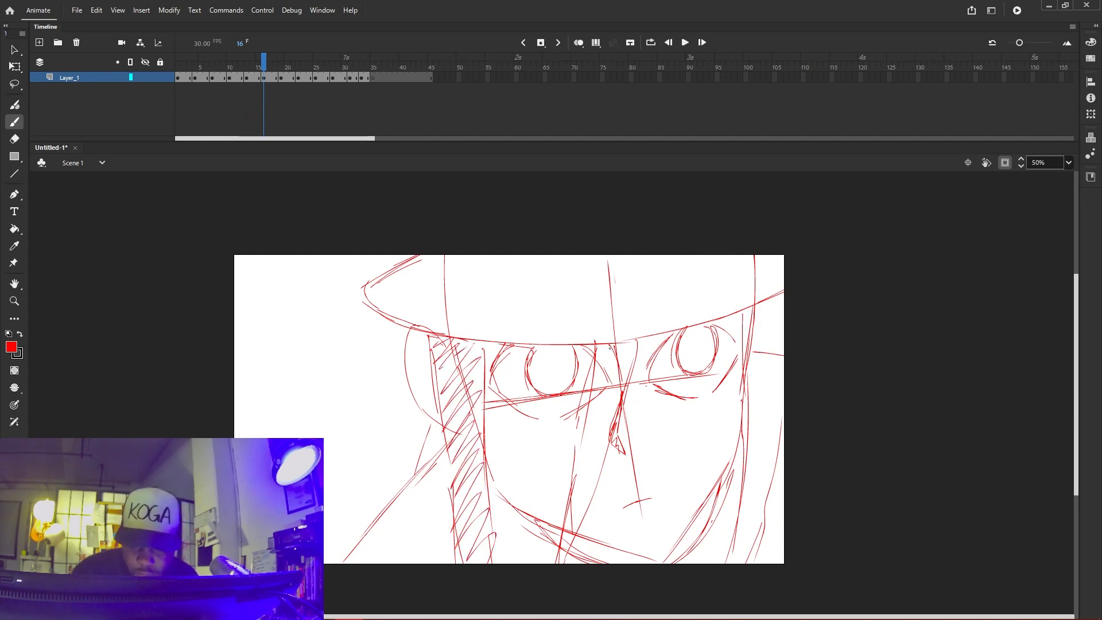
pyautogui.moveTo(591, 372)
pyautogui.mouseDown()
pyautogui.moveTo(626, 378)
pyautogui.moveTo(576, 453)
pyautogui.moveTo(589, 460)
pyautogui.moveTo(571, 540)
pyautogui.mouseUp()
pyautogui.moveTo(757, 315); pyautogui.dragTo(746, 342)
pyautogui.moveTo(761, 397)
pyautogui.mouseDown()
pyautogui.moveTo(786, 403)
pyautogui.moveTo(750, 475)
pyautogui.mouseUp()
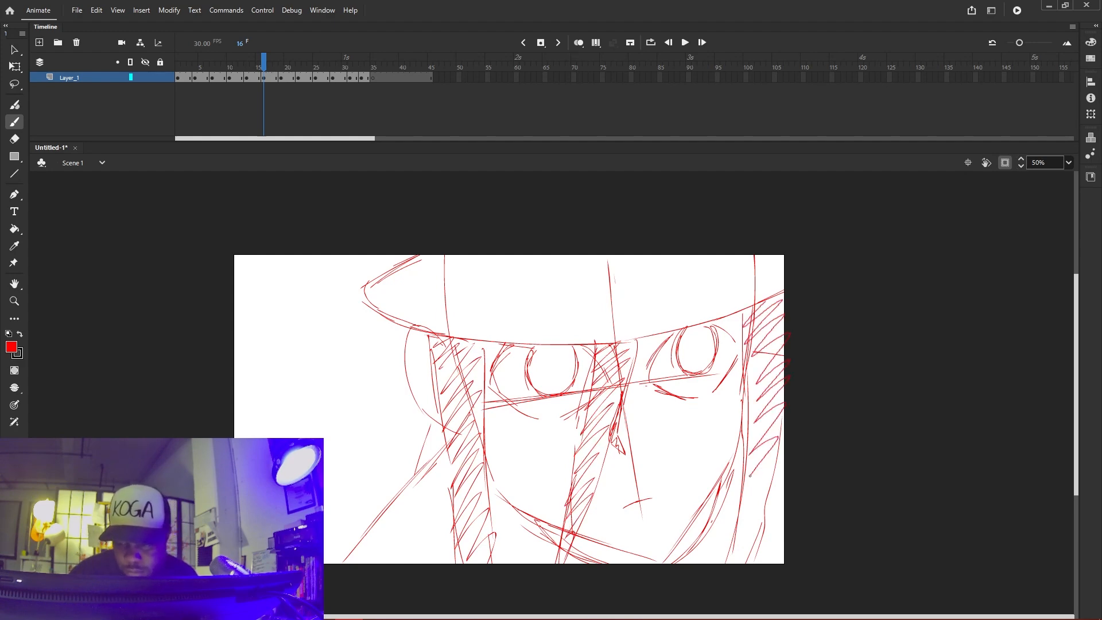
pyautogui.moveTo(736, 539); pyautogui.dragTo(758, 519)
# Hatch the hair strand beside the ear and the lock between the eyes on the frame 19 drawing
pyautogui.press('.')
pyautogui.press('.')
pyautogui.press('.')
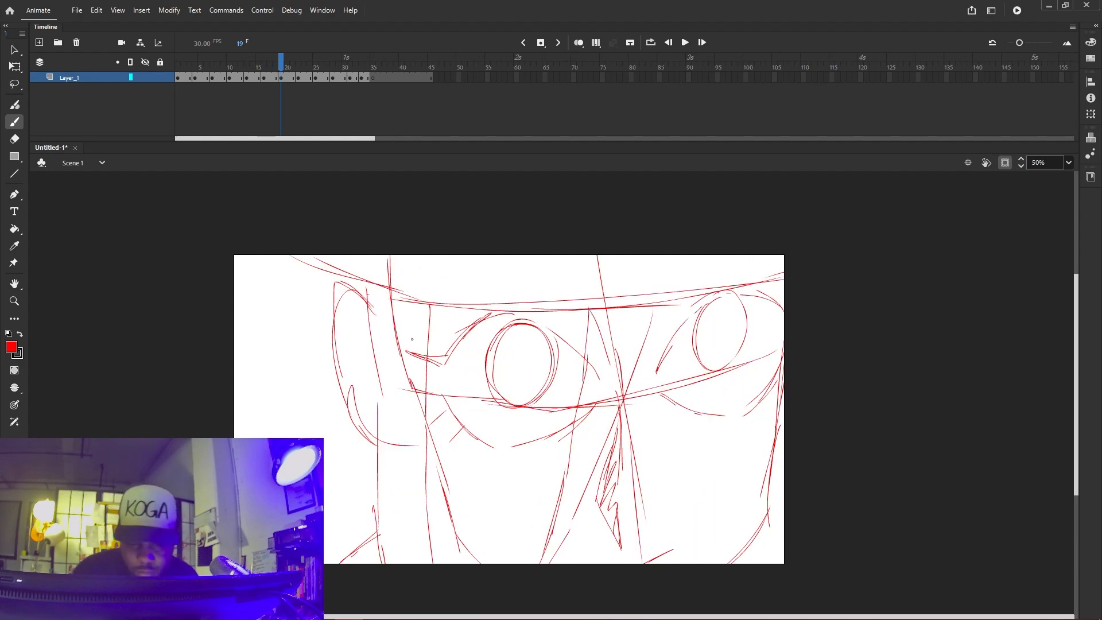
pyautogui.moveTo(396, 292)
pyautogui.mouseDown()
pyautogui.moveTo(373, 337)
pyautogui.moveTo(384, 353)
pyautogui.moveTo(411, 356)
pyautogui.moveTo(384, 431)
pyautogui.moveTo(404, 427)
pyautogui.moveTo(418, 450)
pyautogui.moveTo(382, 541)
pyautogui.moveTo(400, 538)
pyautogui.moveTo(411, 563)
pyautogui.mouseUp()
pyautogui.moveTo(604, 340); pyautogui.dragTo(546, 558)
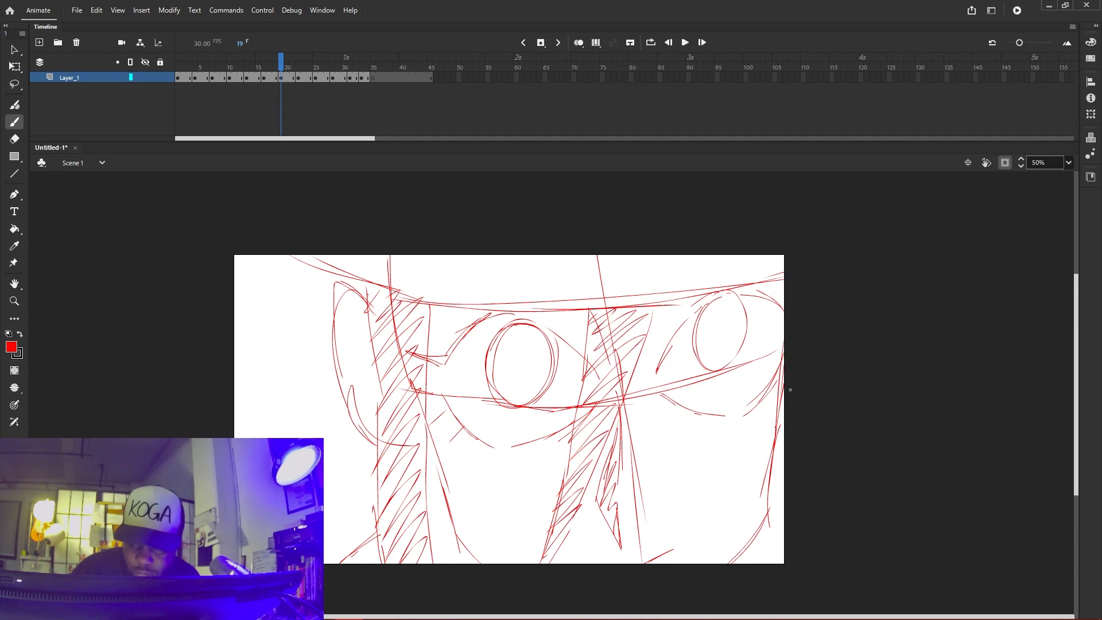
# Hatch the lock between the eyes and the strand at the stage's left edge on the frame 22 eye close-up
pyautogui.press('.')
pyautogui.press('.')
pyautogui.press('.')
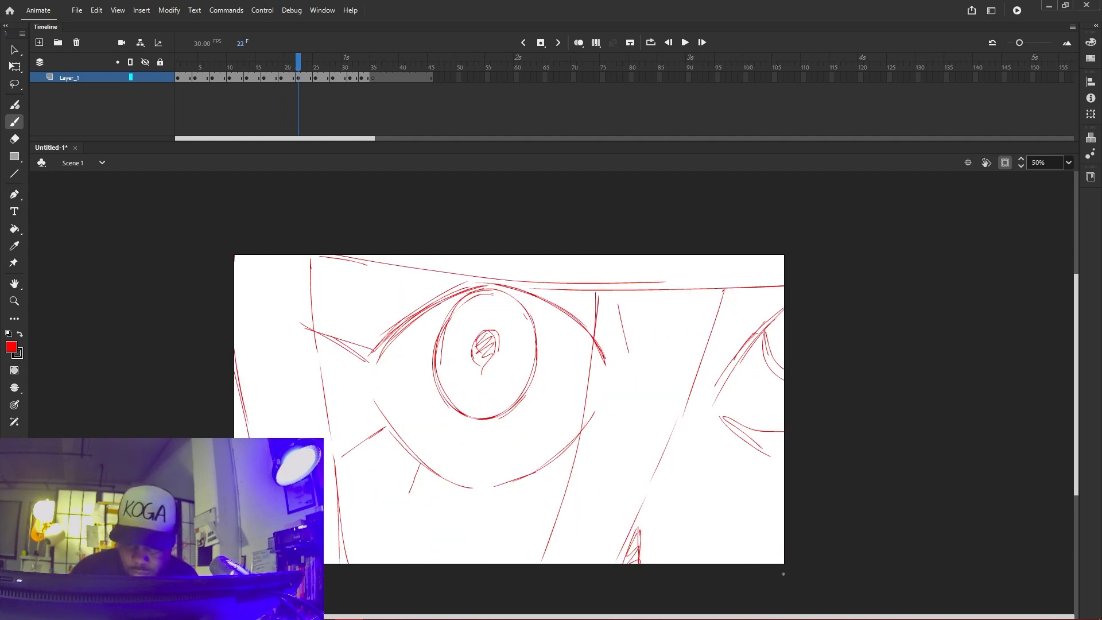
pyautogui.moveTo(600, 294)
pyautogui.mouseDown()
pyautogui.moveTo(641, 302)
pyautogui.moveTo(626, 336)
pyautogui.moveTo(626, 390)
pyautogui.moveTo(668, 391)
pyautogui.moveTo(670, 414)
pyautogui.moveTo(548, 561)
pyautogui.mouseUp()
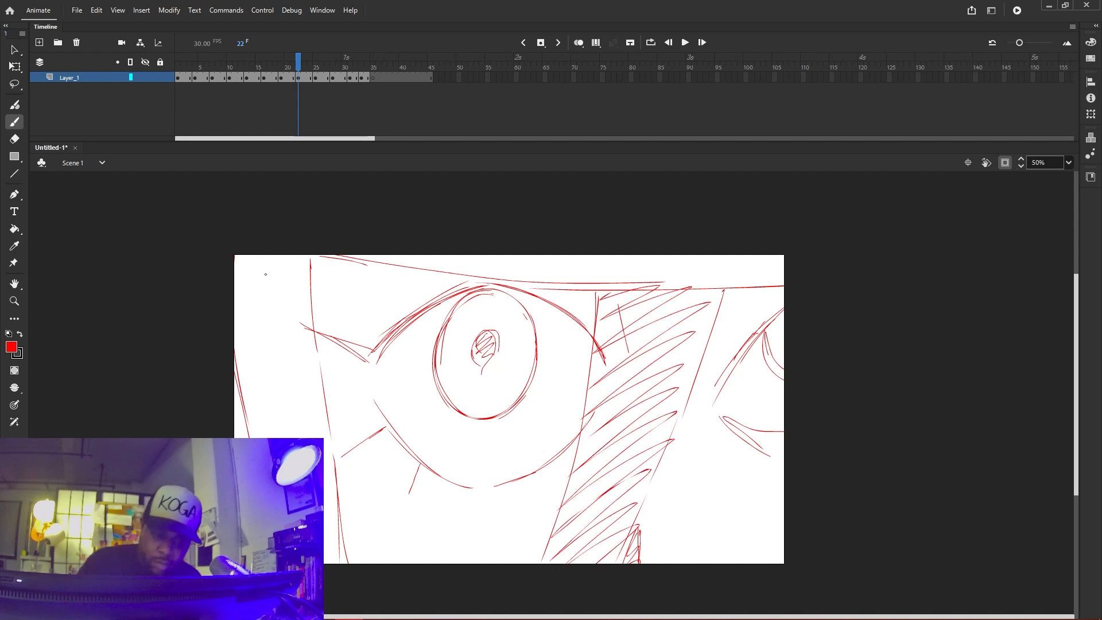
pyautogui.moveTo(246, 287); pyautogui.dragTo(250, 436)
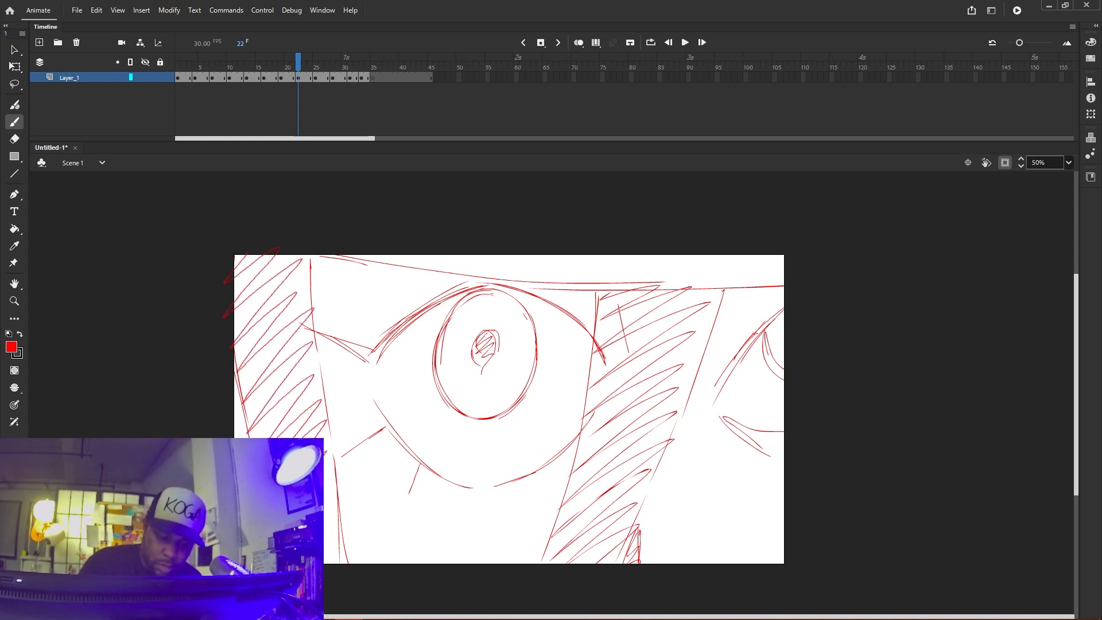
# Hatch the hair areas on both sides of the large eye on the frame 25 drawing
pyautogui.press('.')
pyautogui.press('.')
pyautogui.press('.')
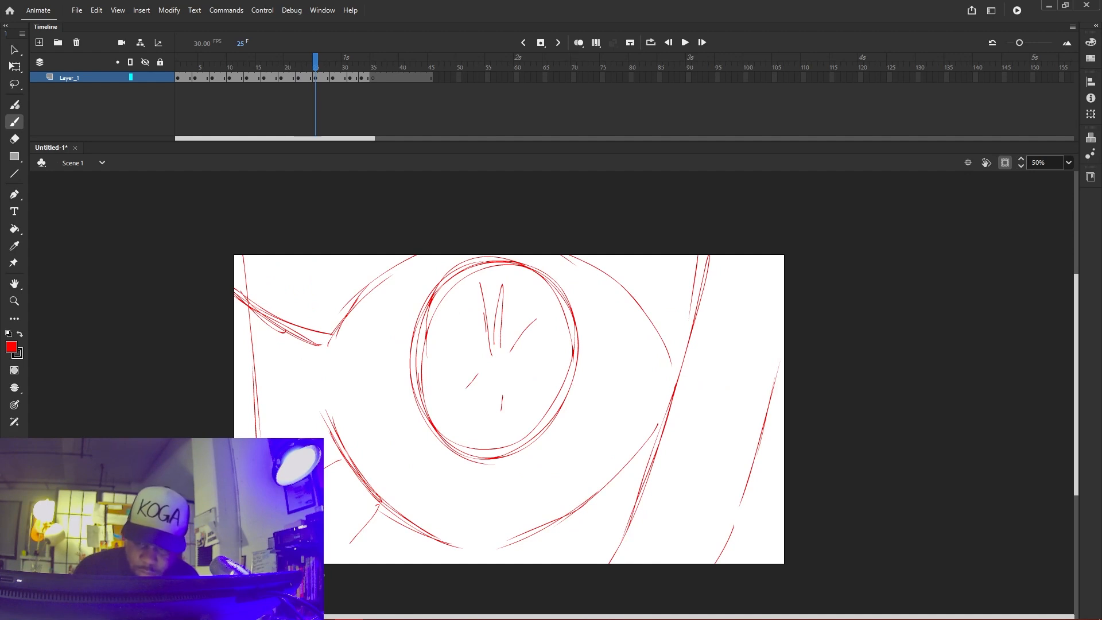
pyautogui.moveTo(732, 246)
pyautogui.mouseDown()
pyautogui.moveTo(695, 316)
pyautogui.moveTo(693, 393)
pyautogui.moveTo(655, 491)
pyautogui.moveTo(729, 524)
pyautogui.mouseUp()
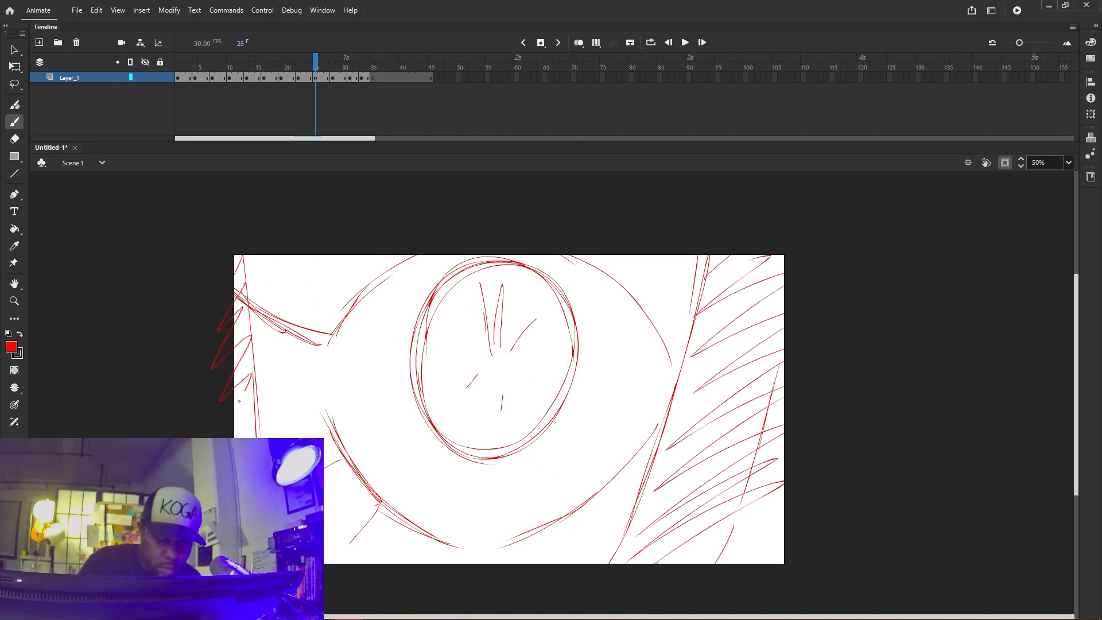
# Play the animation, then loop playback across frames 1 to 45 to review the shaded hair
pyautogui.press('.')
pyautogui.press('.')
pyautogui.press('.')
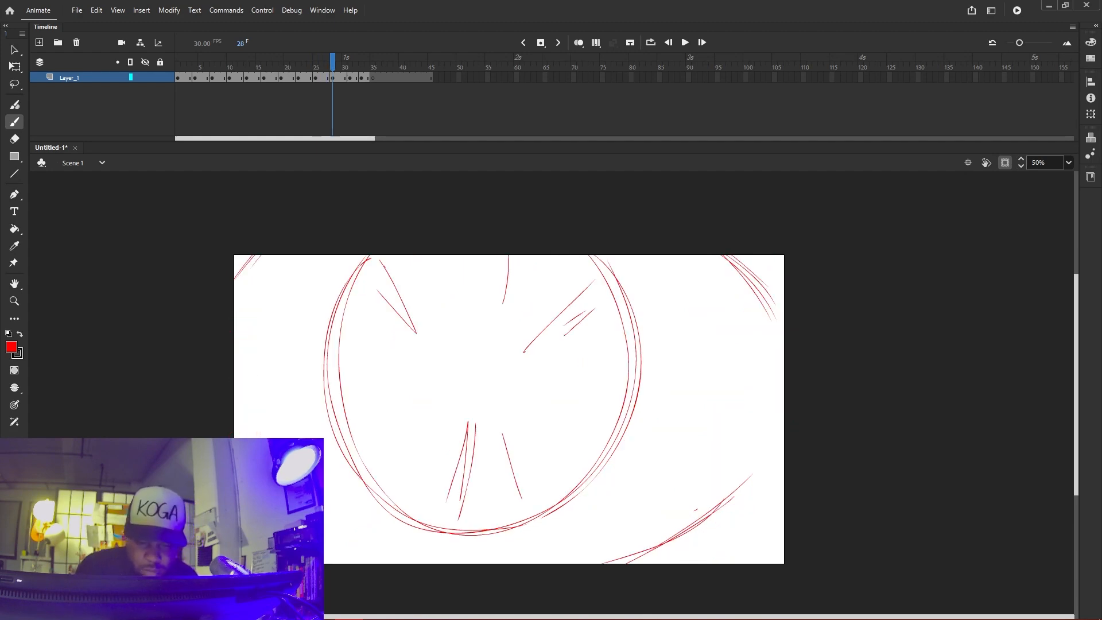
pyautogui.press('Return')
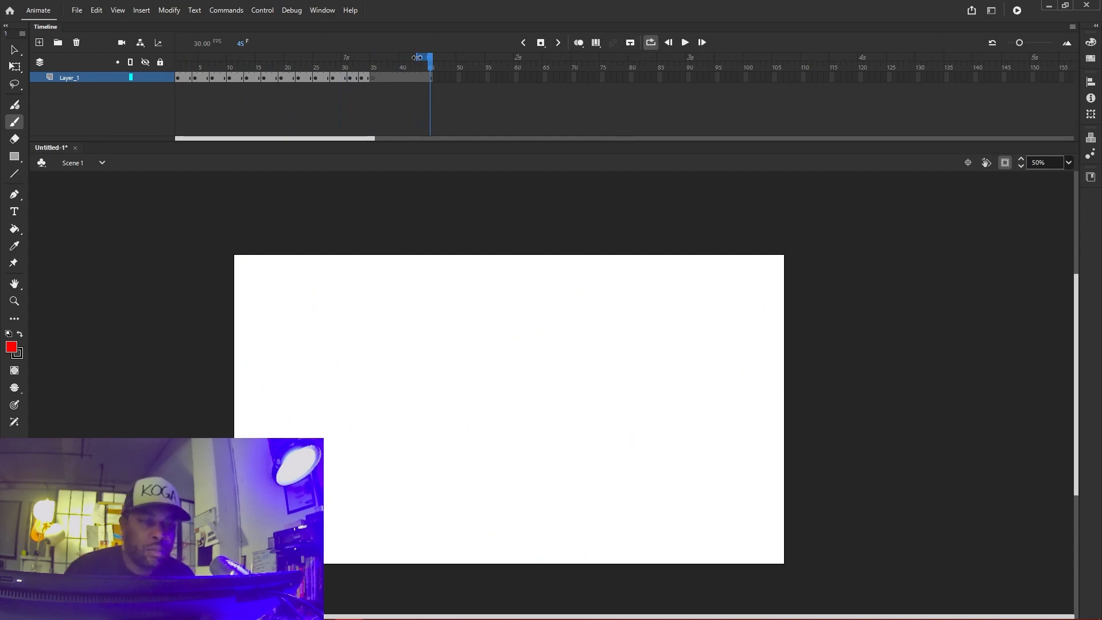
pyautogui.press('Return')
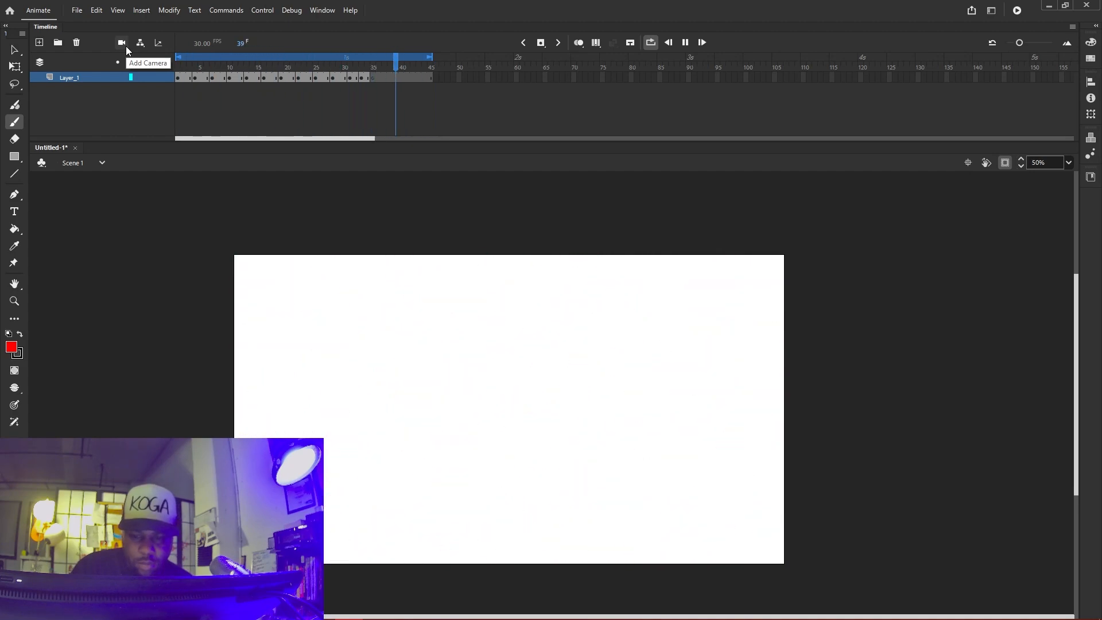
# Shift the drawings from frame 4 onward three frames later so they start at frame 7, and play the animation from frame 1
pyautogui.press('Return')
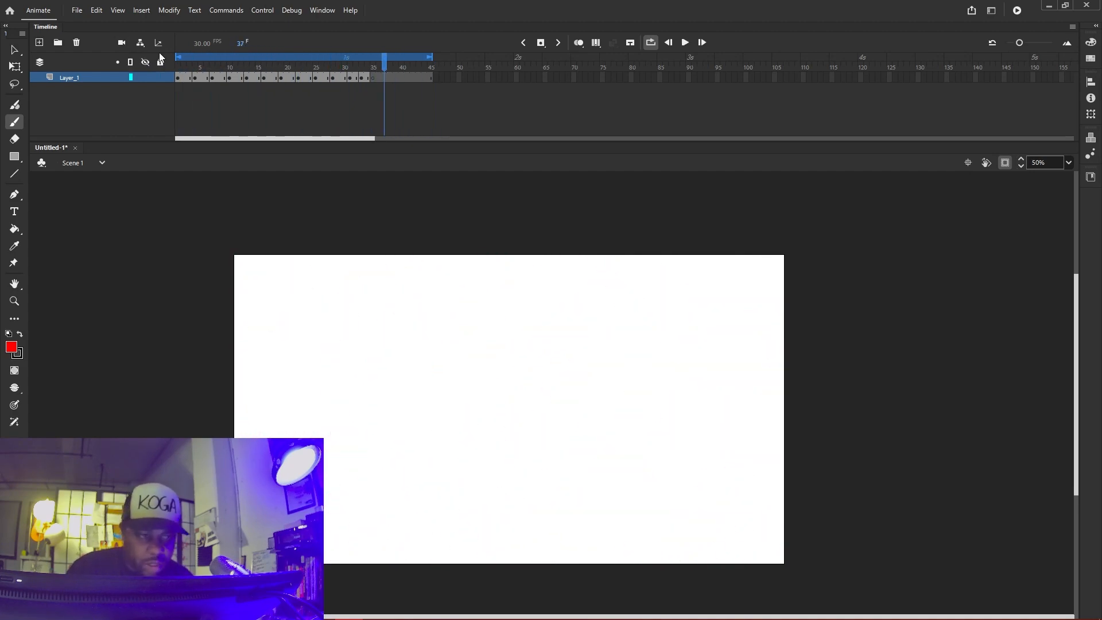
pyautogui.click(194, 84)
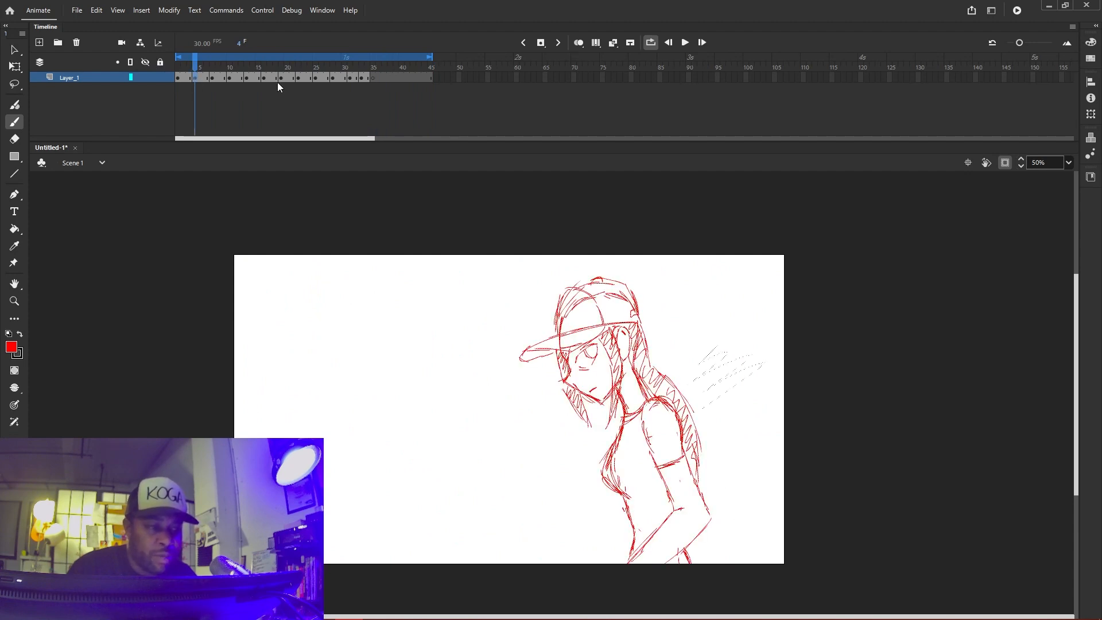
pyautogui.click(373, 78)
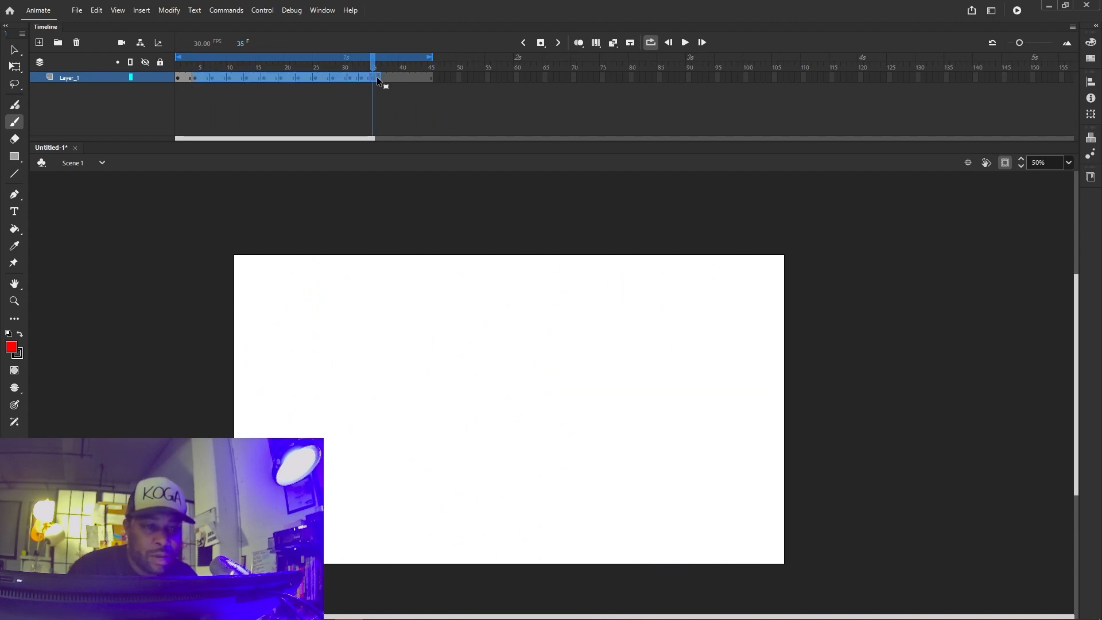
pyautogui.click(178, 67)
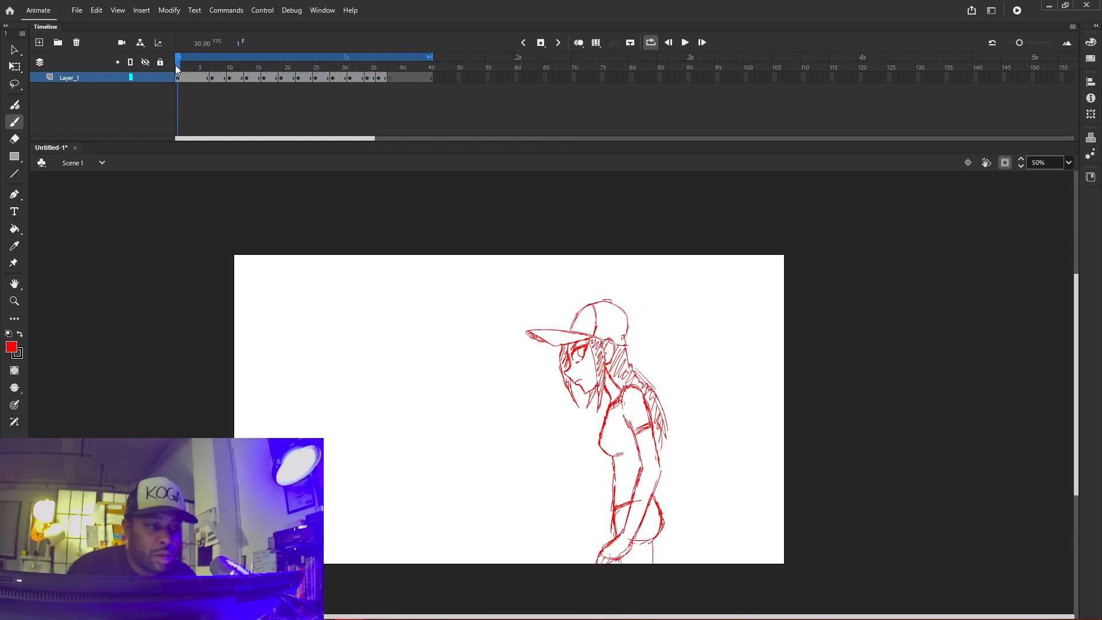
pyautogui.press('Return')
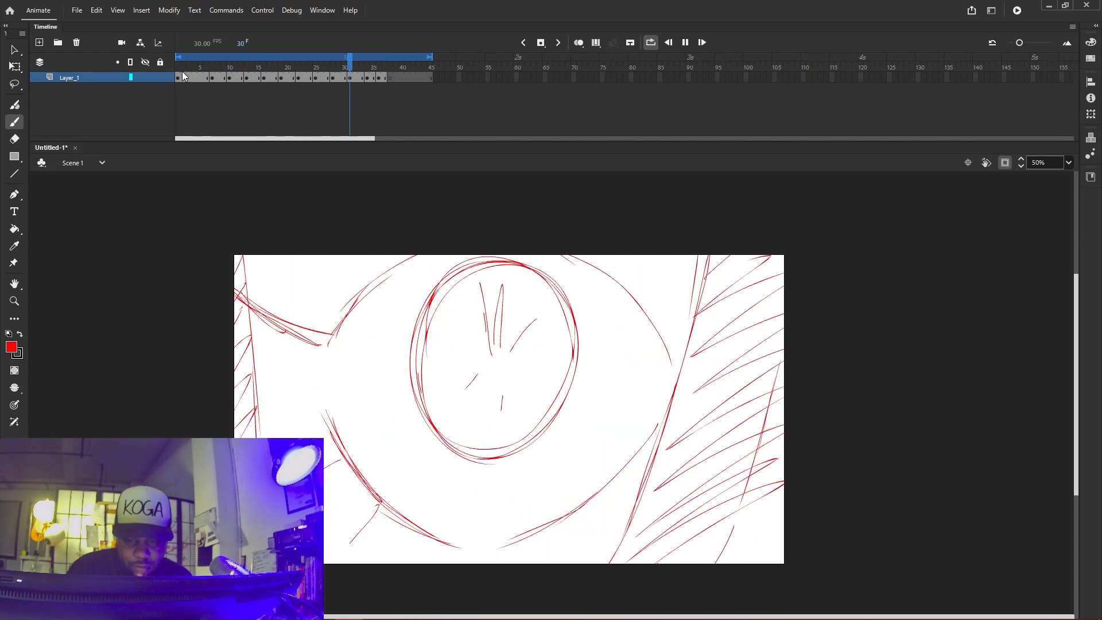
pyautogui.press('Return')
# Move the final eye close-up drawings earlier to frames 33 and 35, and replay the animation from frame 1
pyautogui.moveTo(324, 79)
pyautogui.mouseDown()
pyautogui.moveTo(372, 67)
pyautogui.moveTo(356, 70)
pyautogui.moveTo(365, 86)
pyautogui.mouseUp()
pyautogui.click(361, 77)
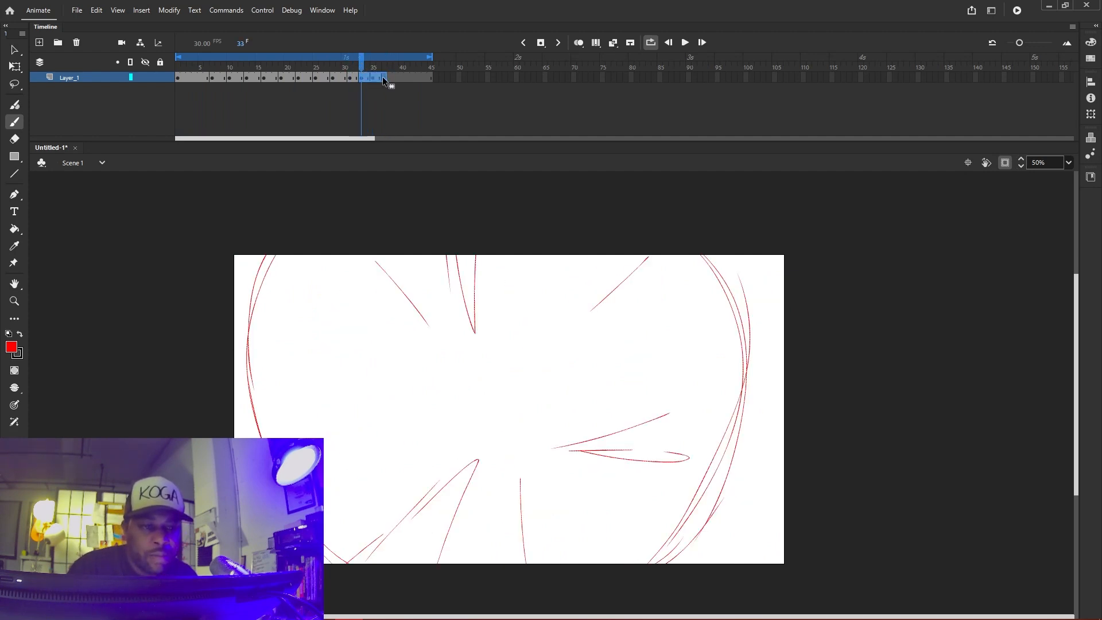
pyautogui.click(382, 77)
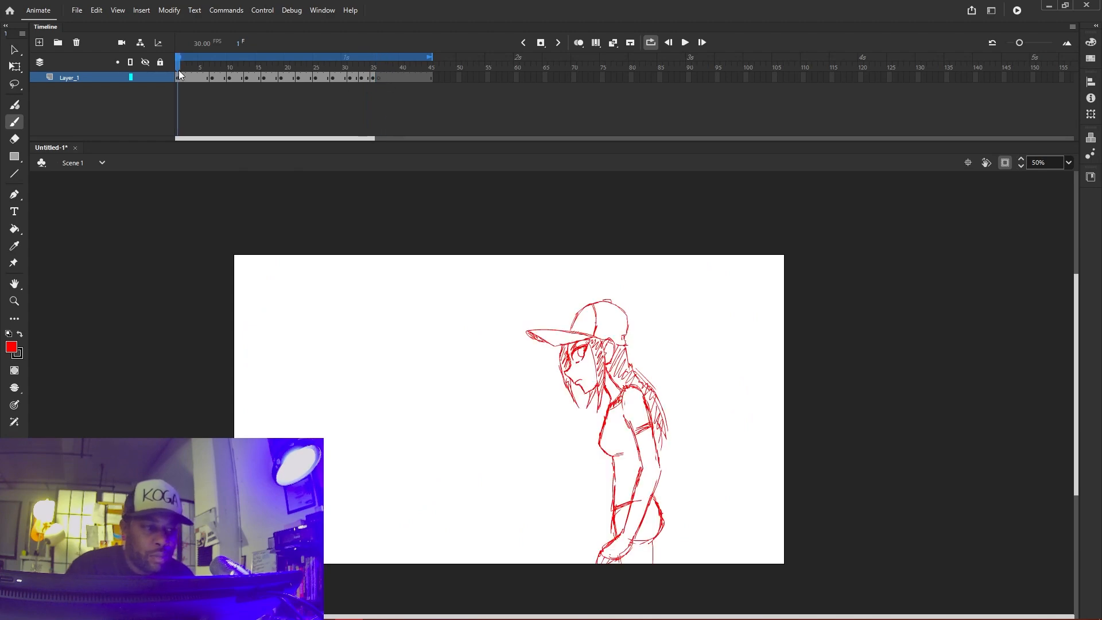
pyautogui.press('Return')
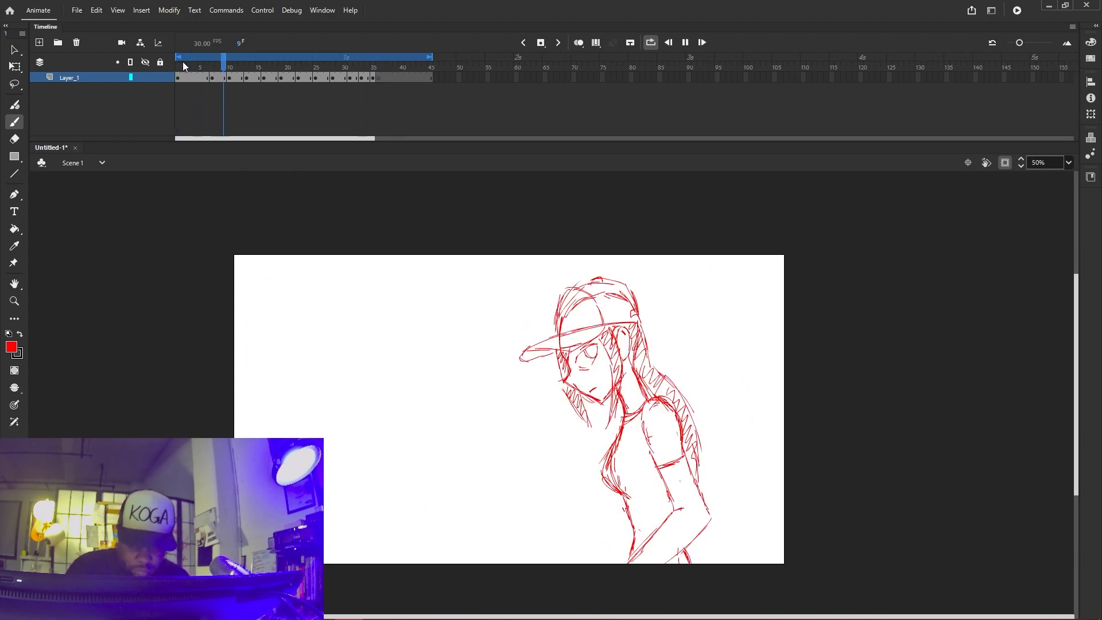